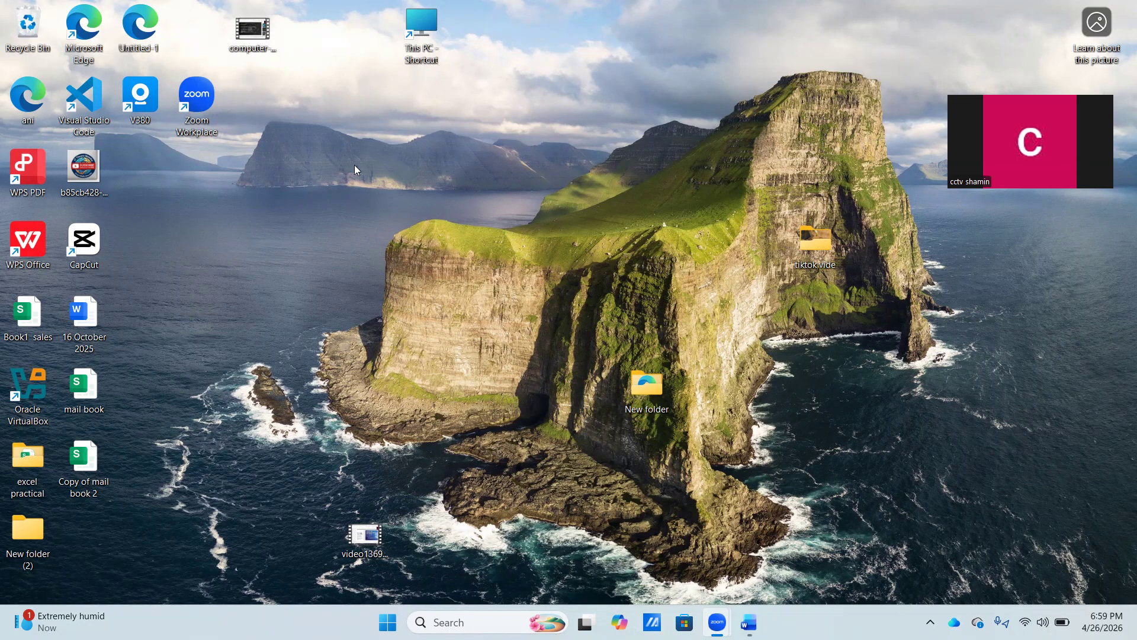
left_click_drag(302, 173, 633, 328)
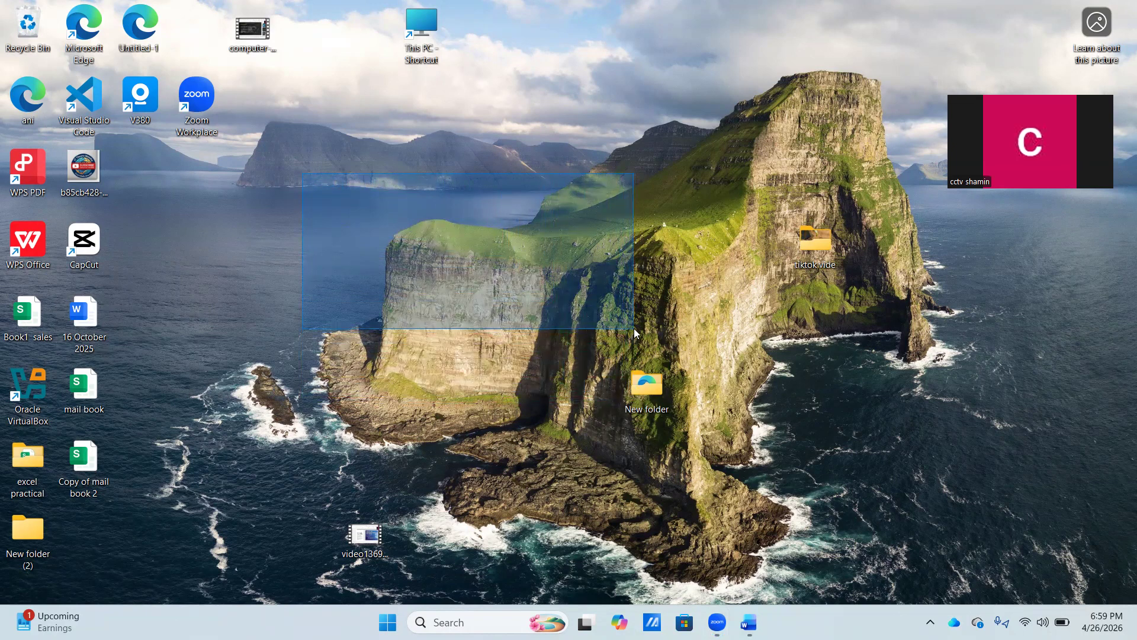
left_click_drag(634, 328, 592, 352)
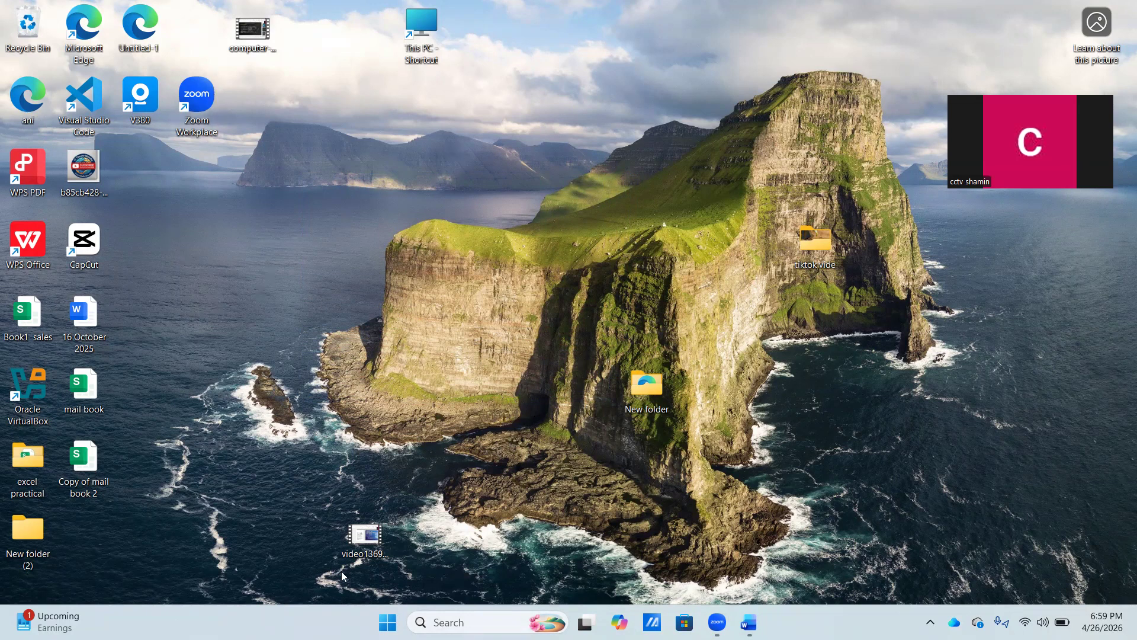
- Open Microsoft Edge and search the web for "ms office 2019 free download"
double_click(84, 27)
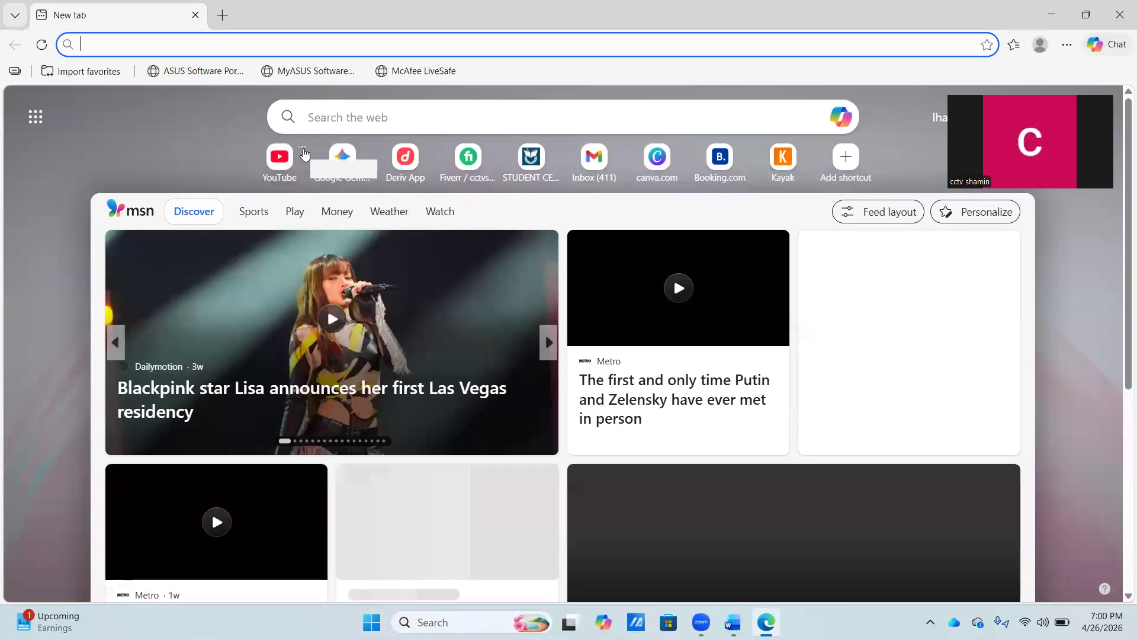
type("ms ")
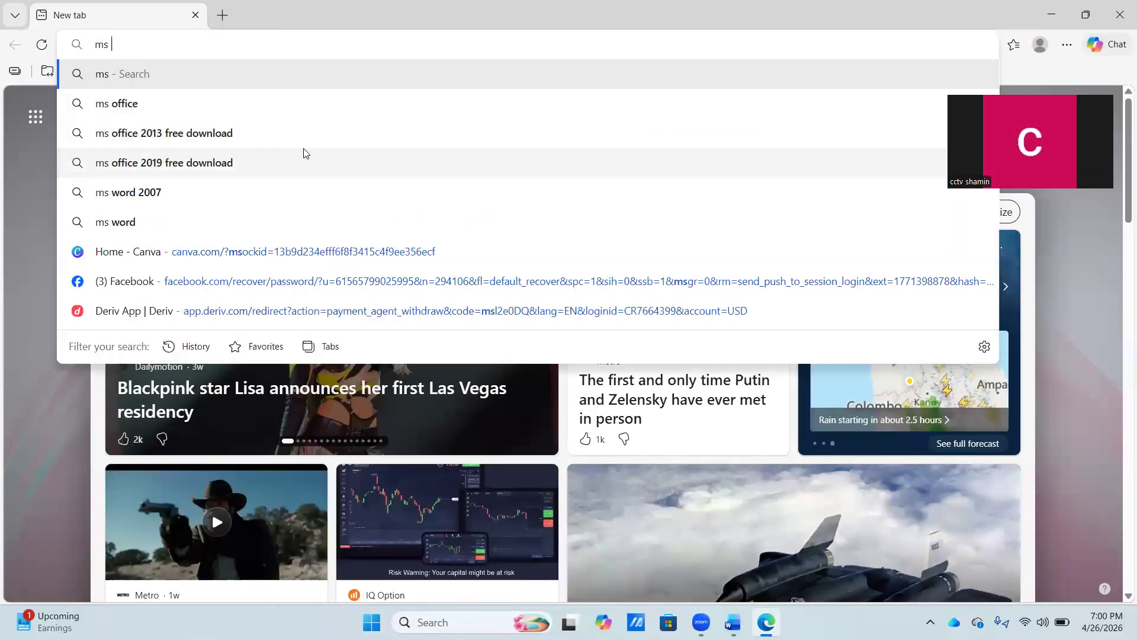
type("offic")
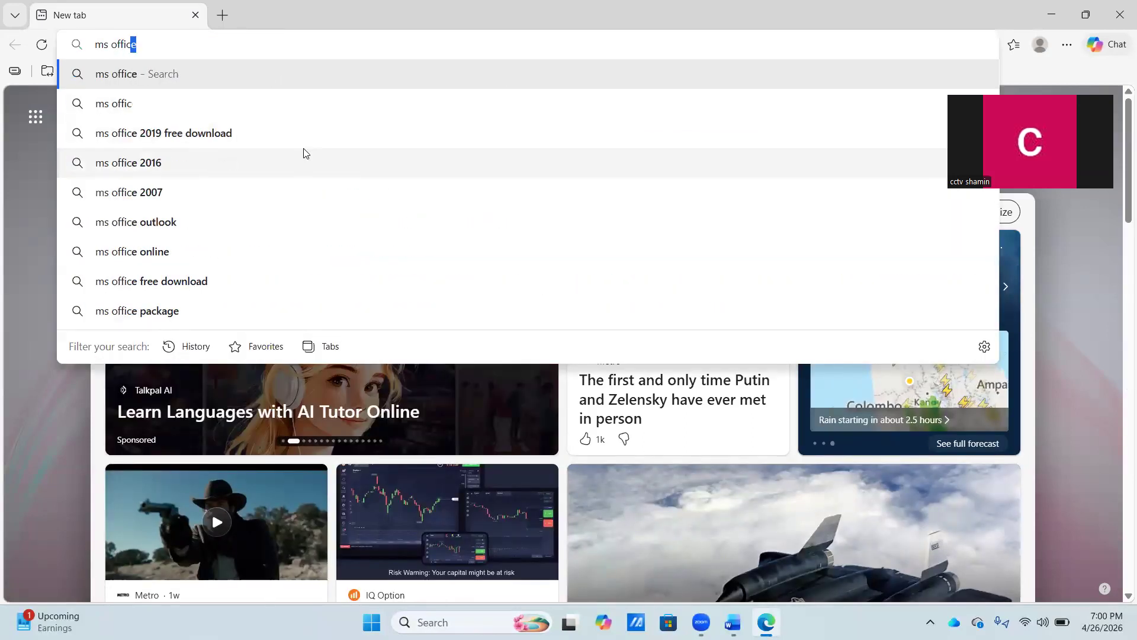
type("e")
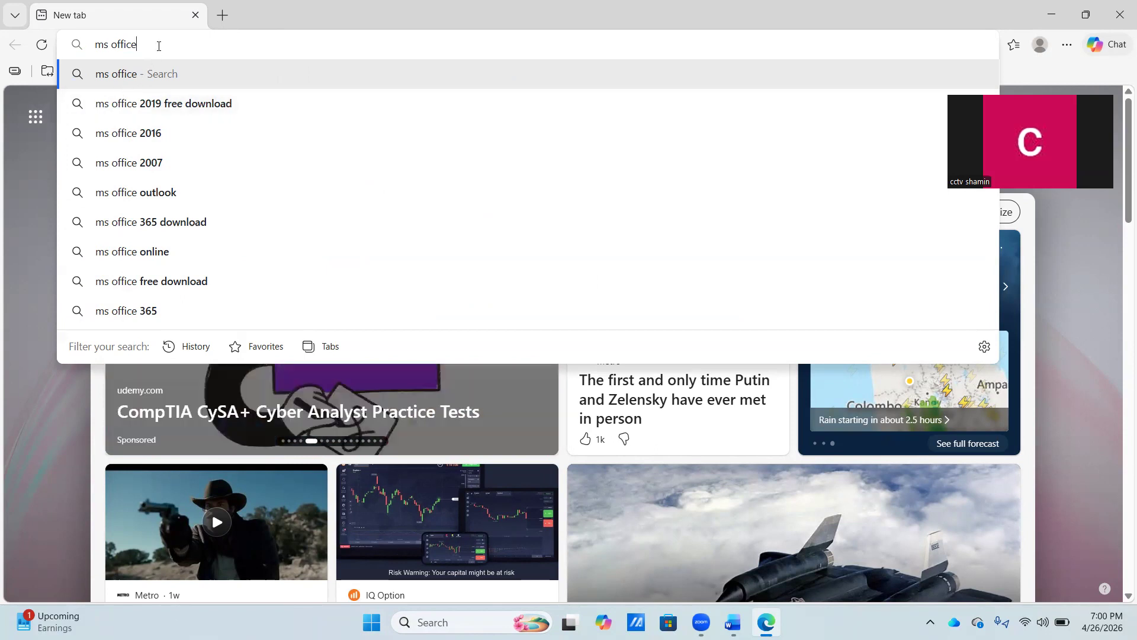
left_click(179, 105)
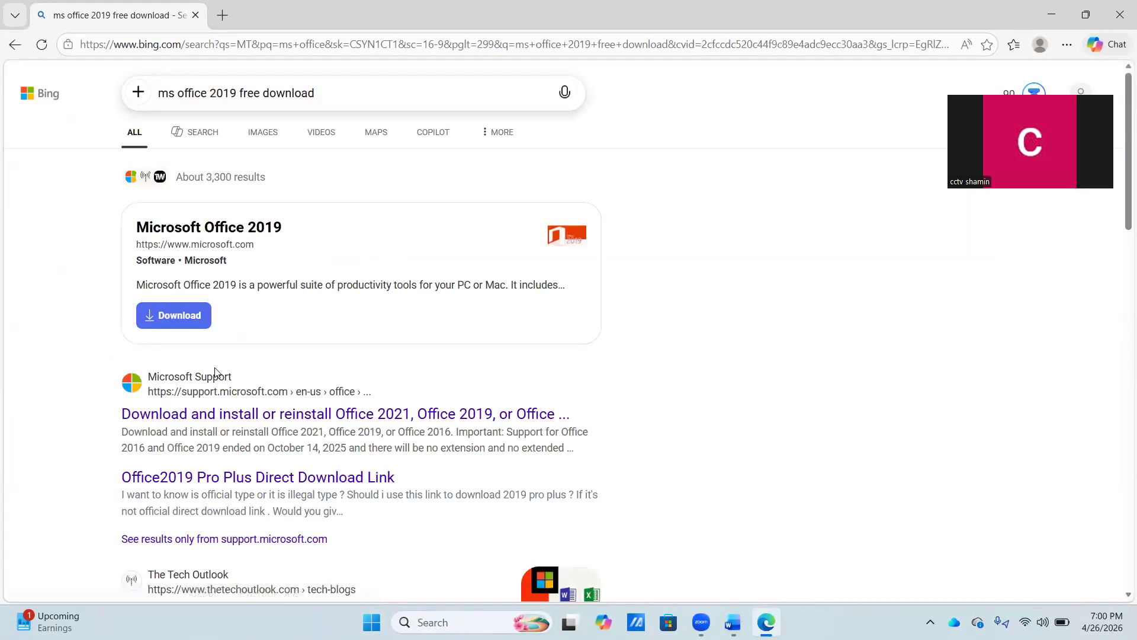
- View the Microsoft Support page on downloading and installing Office 2021, 2019 or 2016, and close the browser
left_click_drag(1125, 123, 1125, 148)
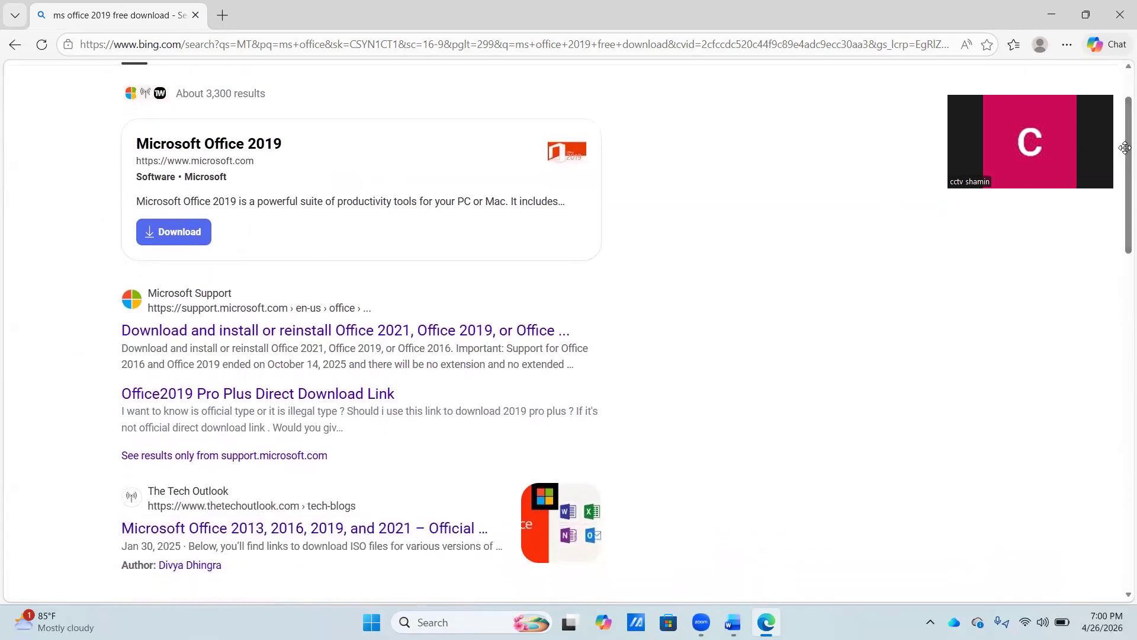
left_click(349, 331)
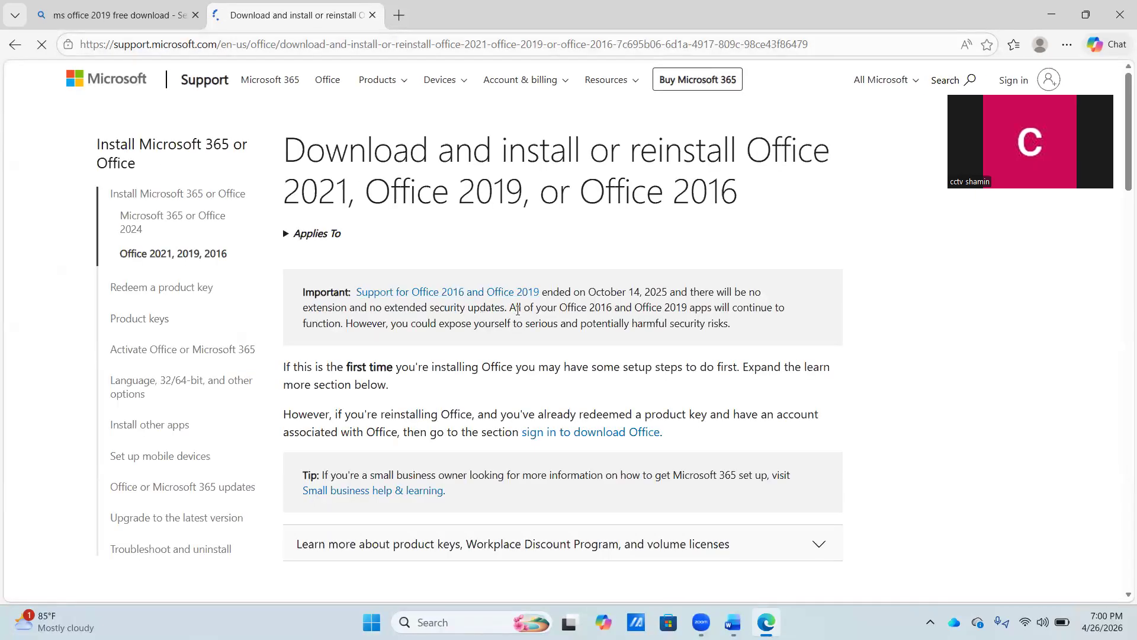
scroll(1122, 189, "down", 1)
left_click_drag(1122, 190, 1121, 71)
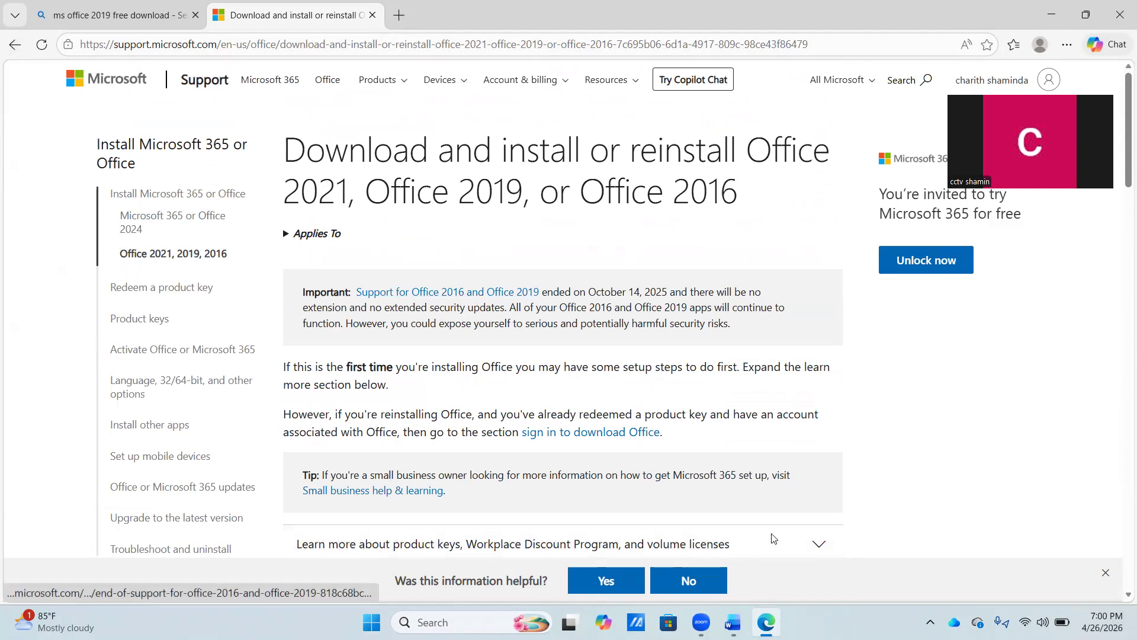
left_click(1120, 10)
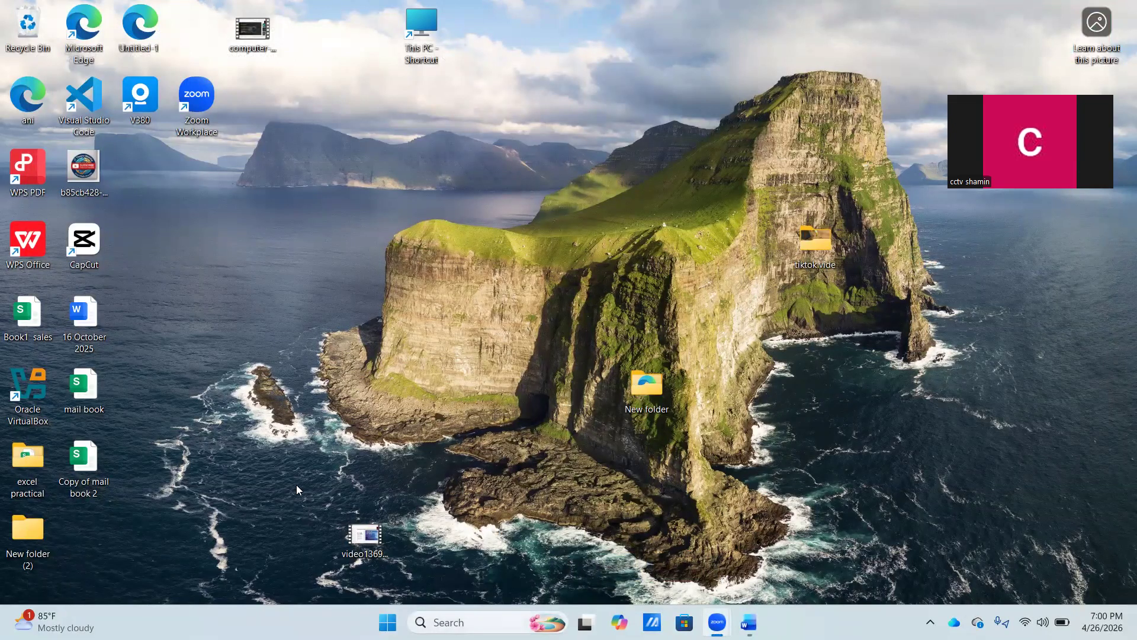
- Launch Word in a maximized window and create a blank document
left_click(449, 622)
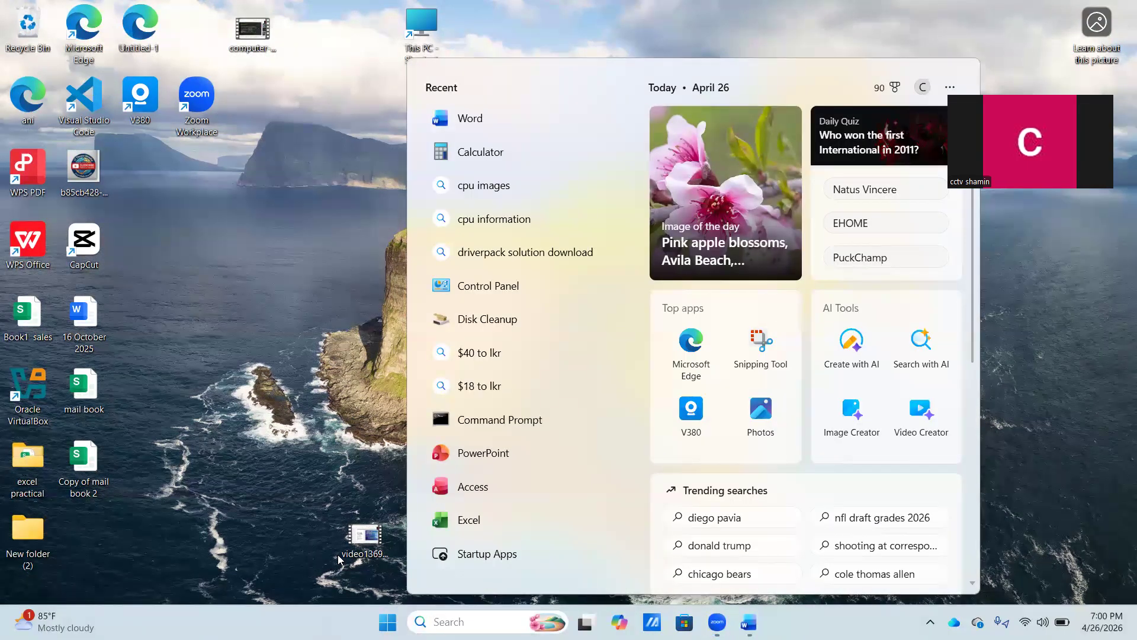
type("wor")
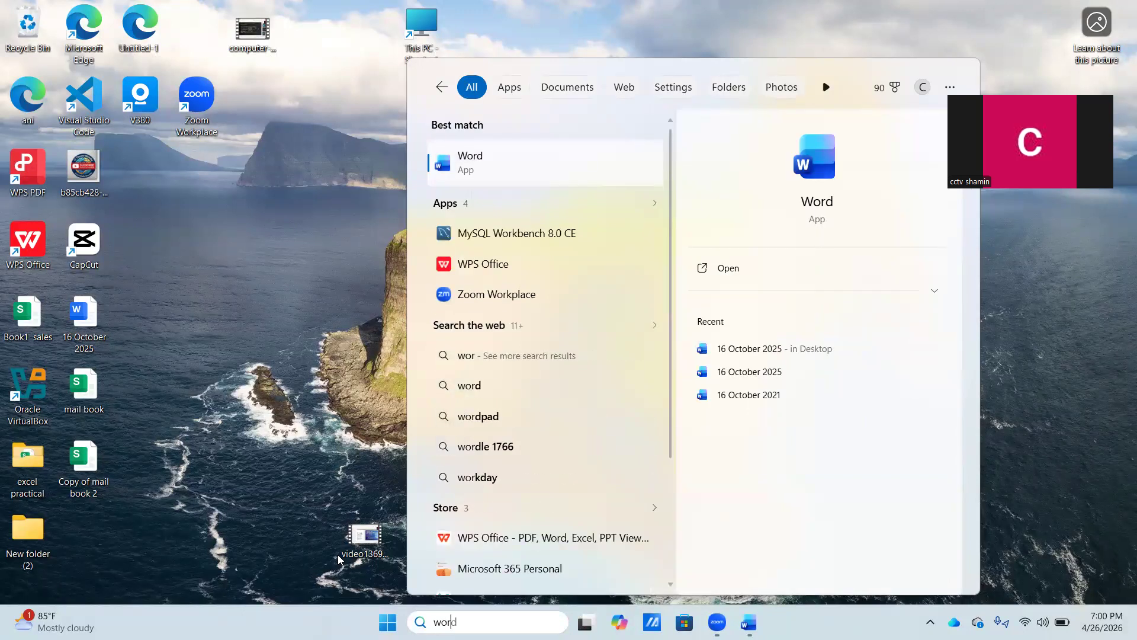
left_click(537, 163)
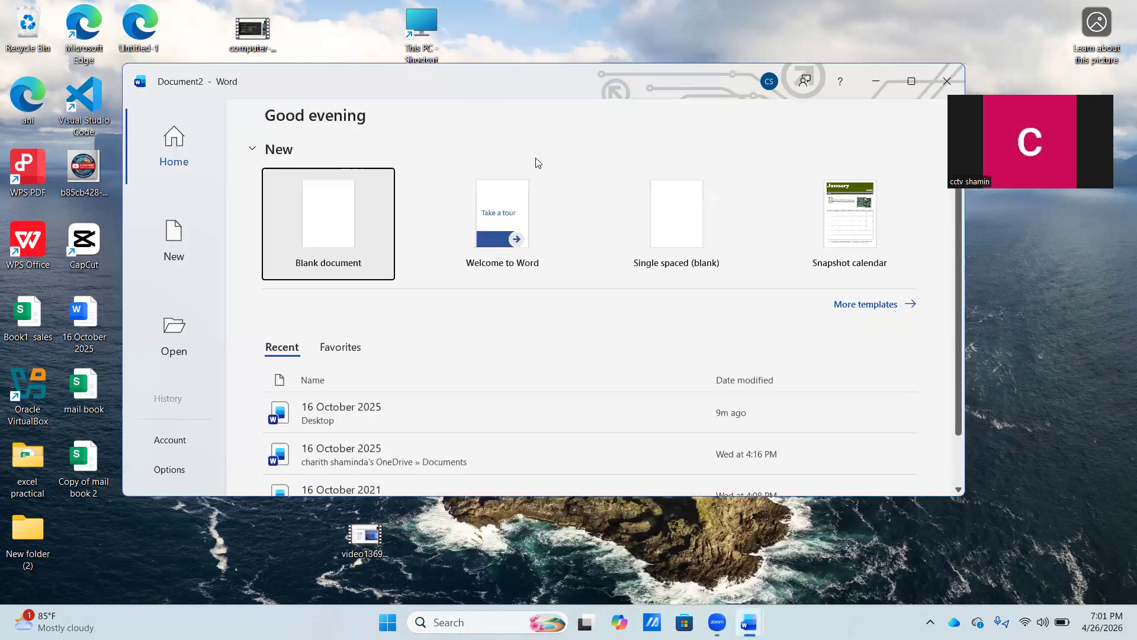
left_click(913, 82)
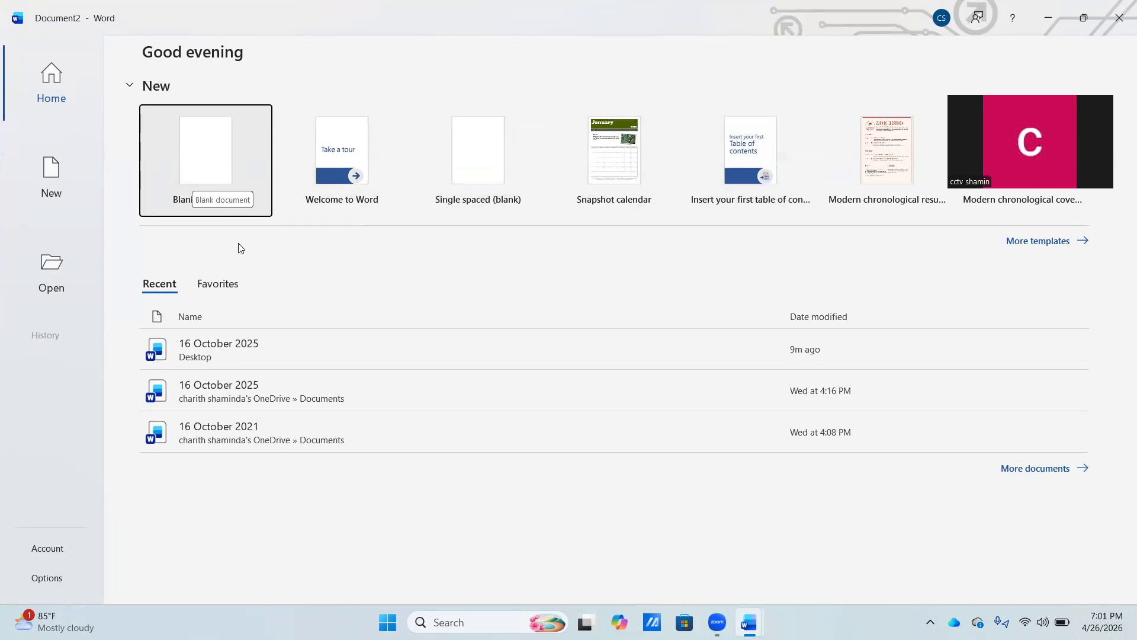
left_click(196, 174)
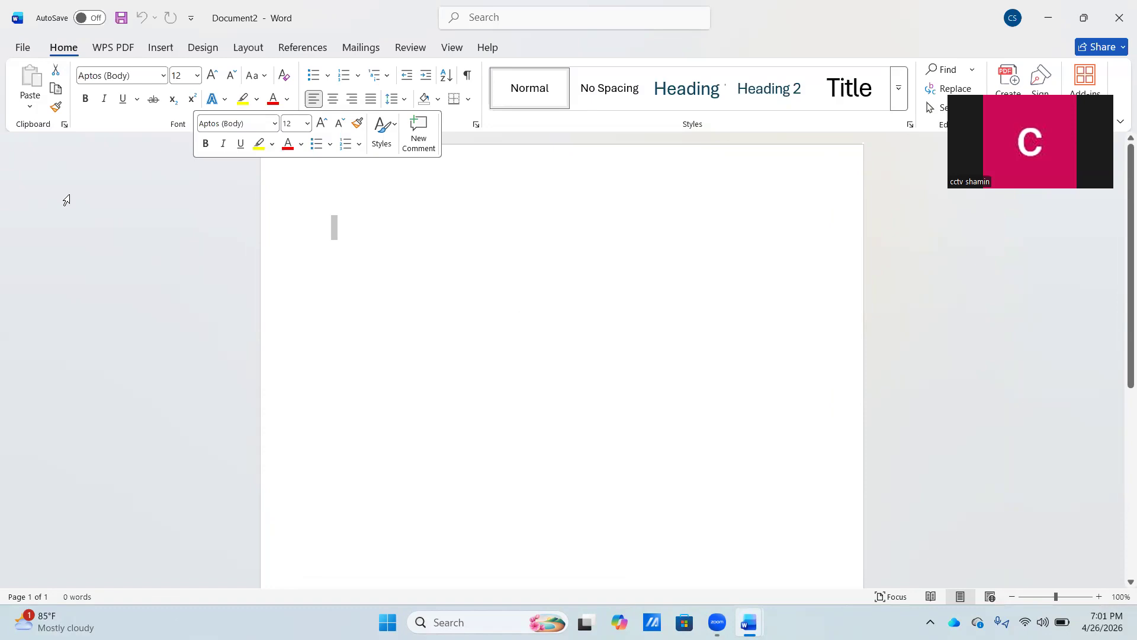
- Look through the document's print settings and sharing options, and return to the blank page
left_click(21, 51)
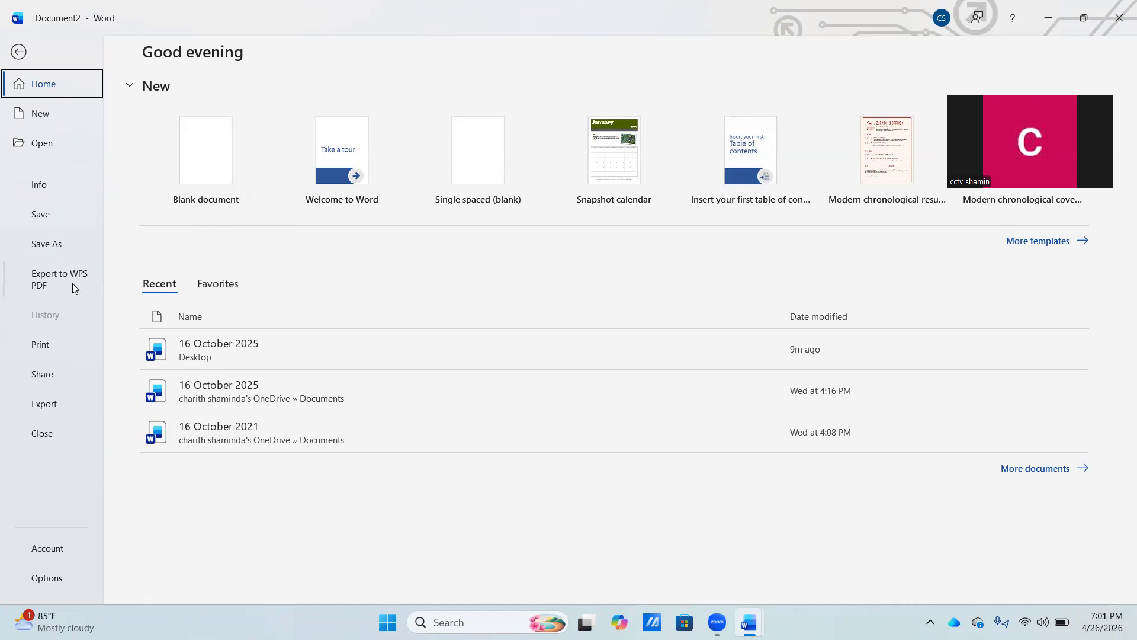
left_click(46, 348)
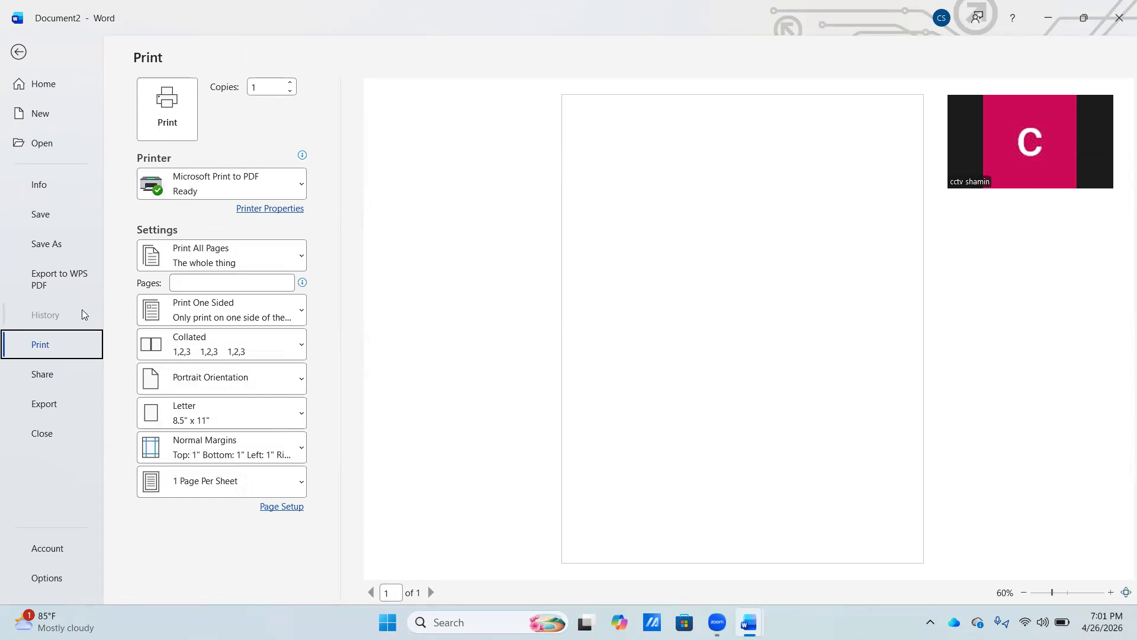
left_click(43, 382)
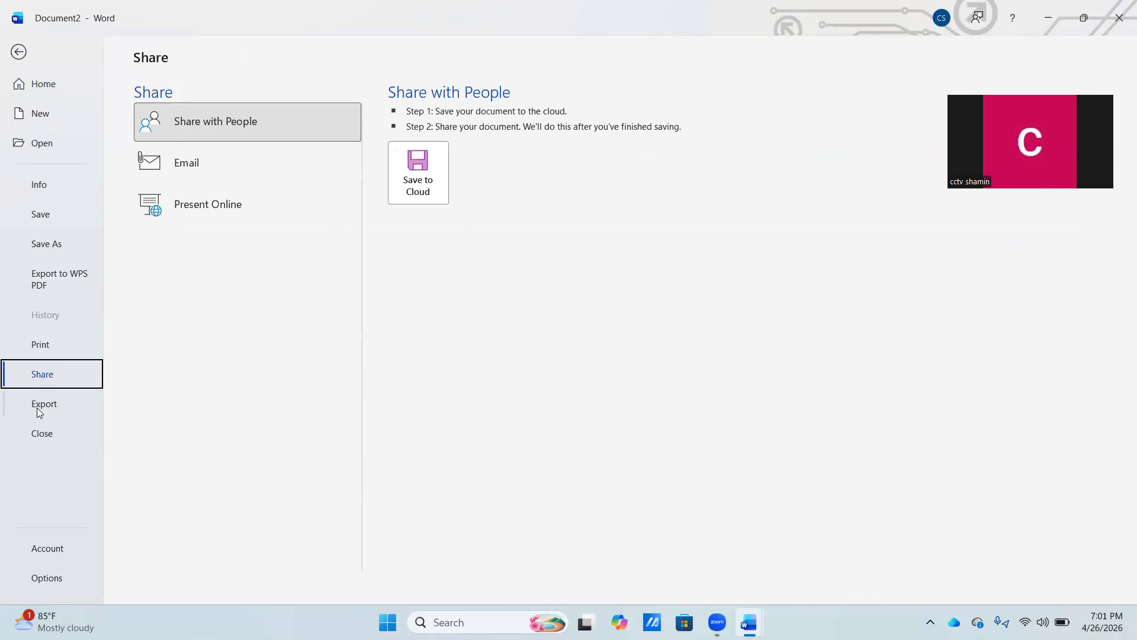
left_click(18, 53)
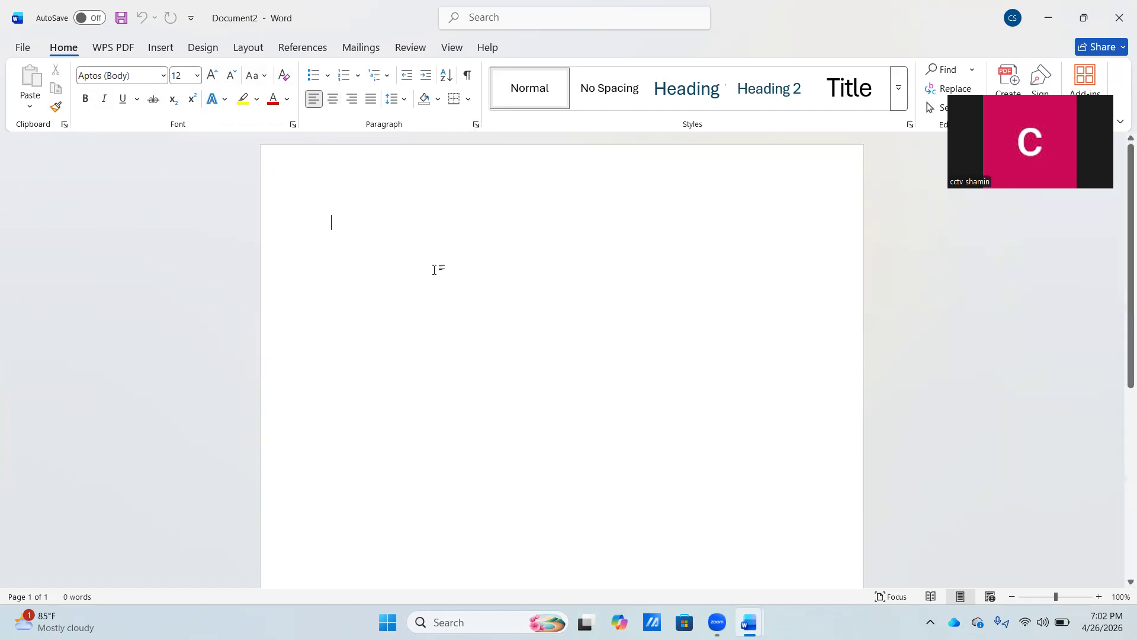
- Enter the sample text "dhdhhdhdhd" and alternate it between centered and left alignment, leaving it centered
type("dhdhhdhdhd")
left_click(340, 106)
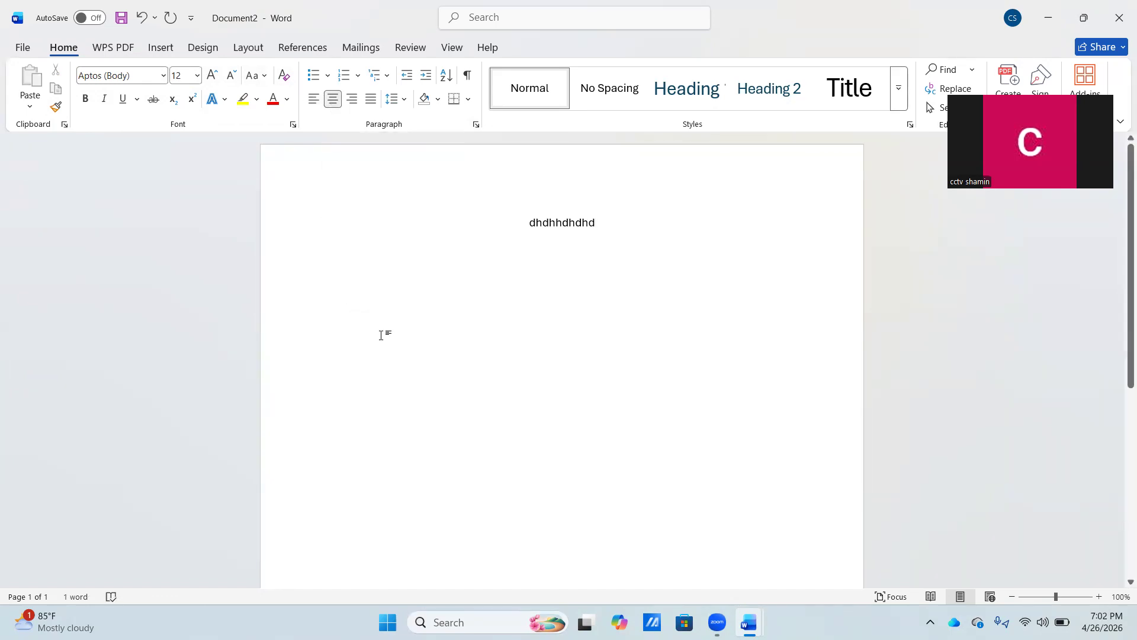
left_click(314, 102)
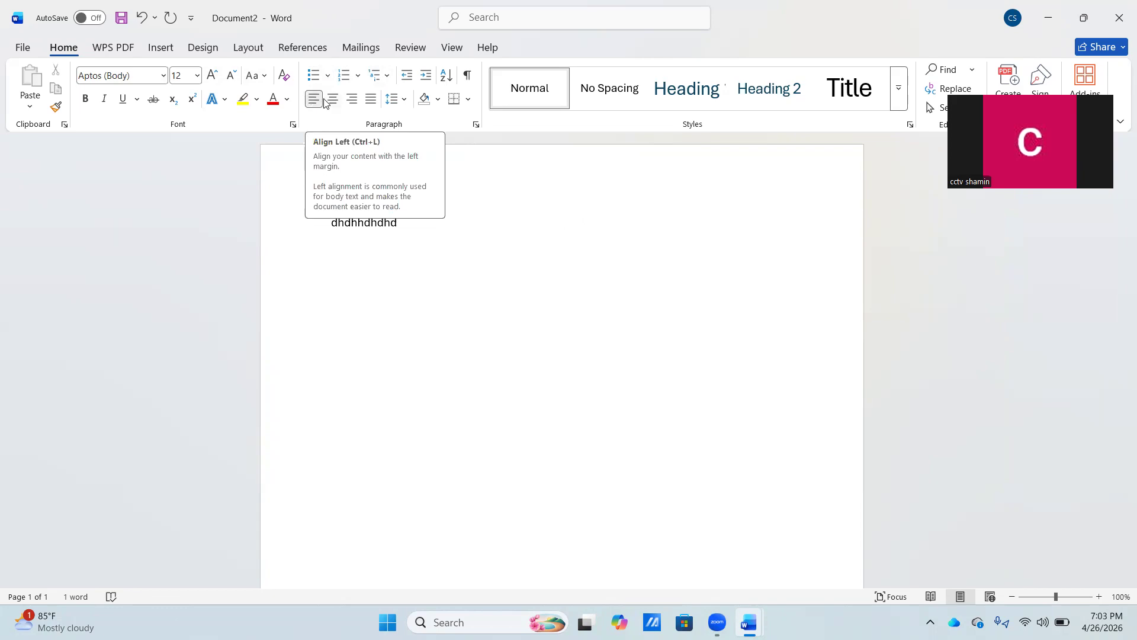
left_click(335, 101)
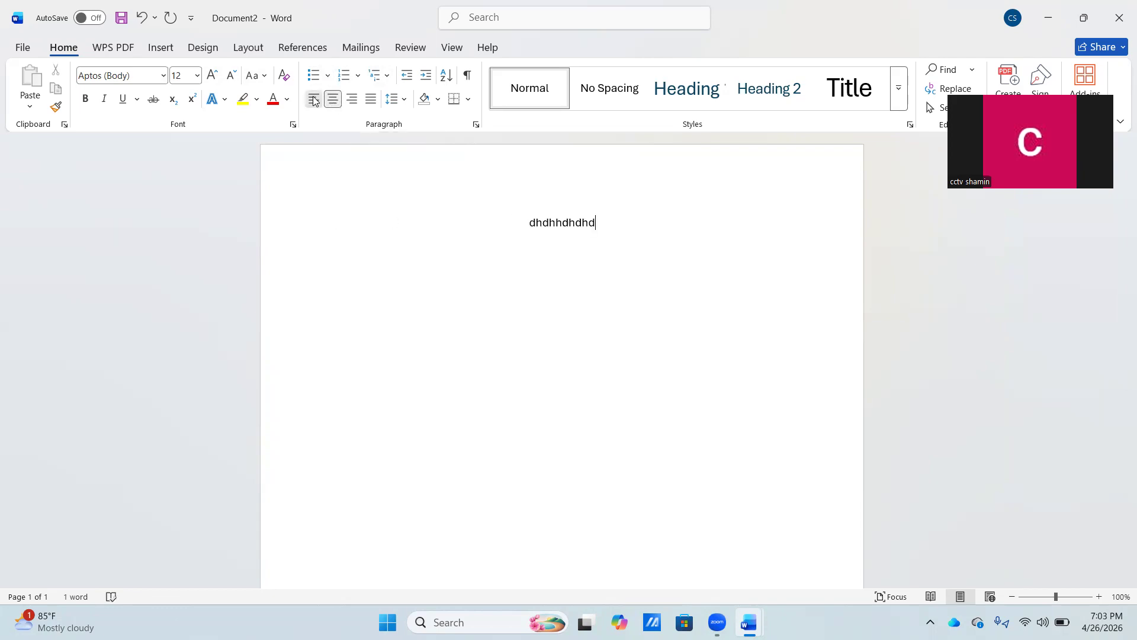
left_click(313, 100)
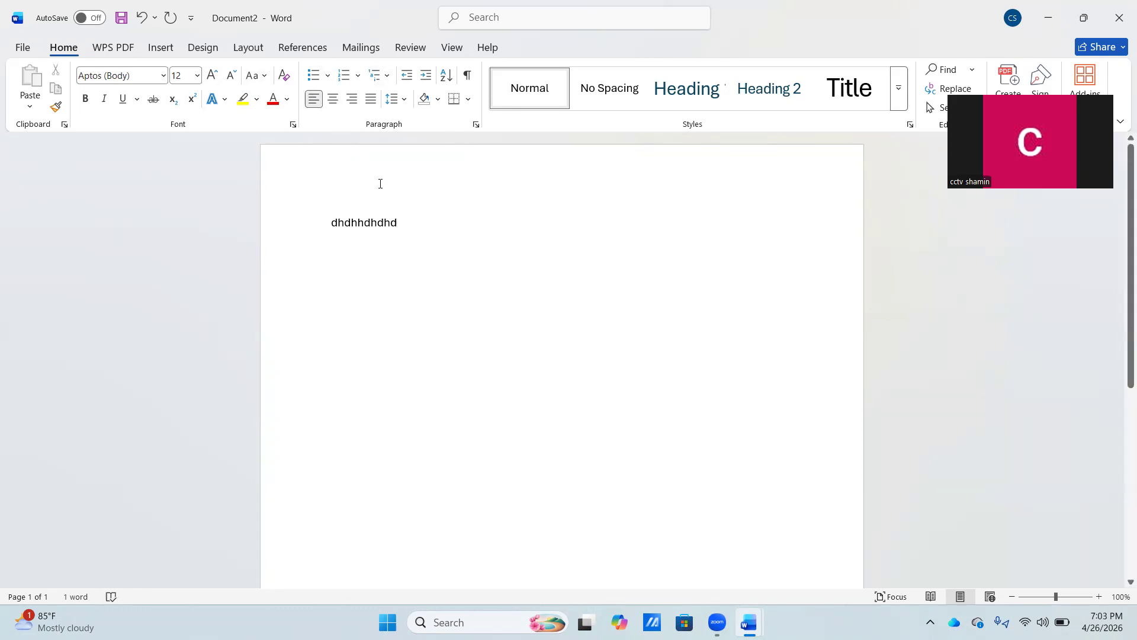
left_click(335, 101)
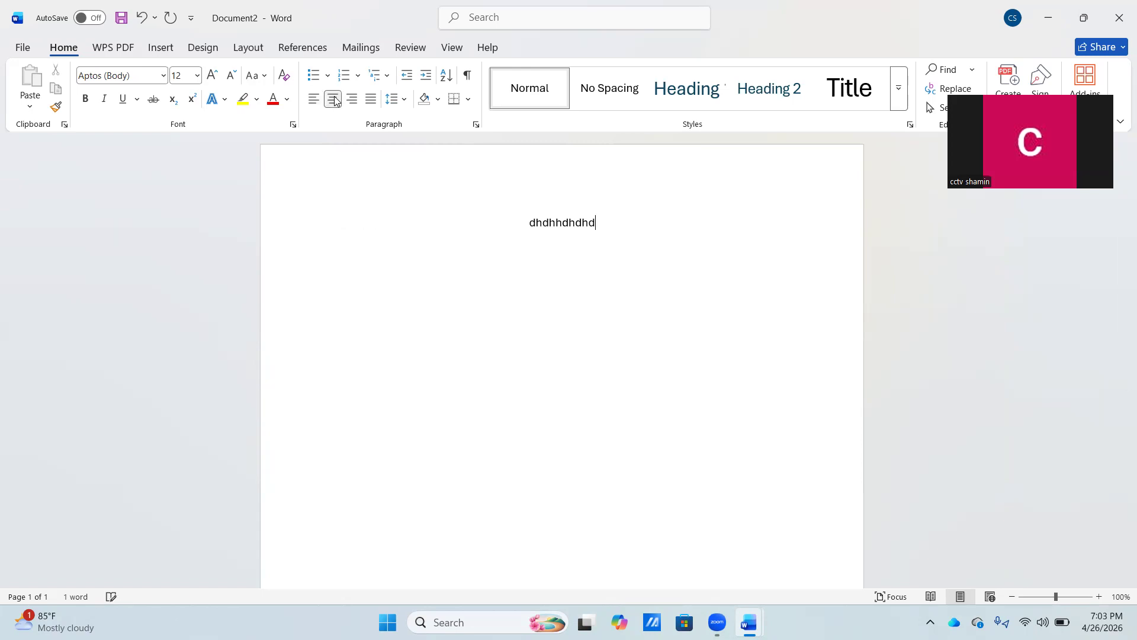
left_click(317, 100)
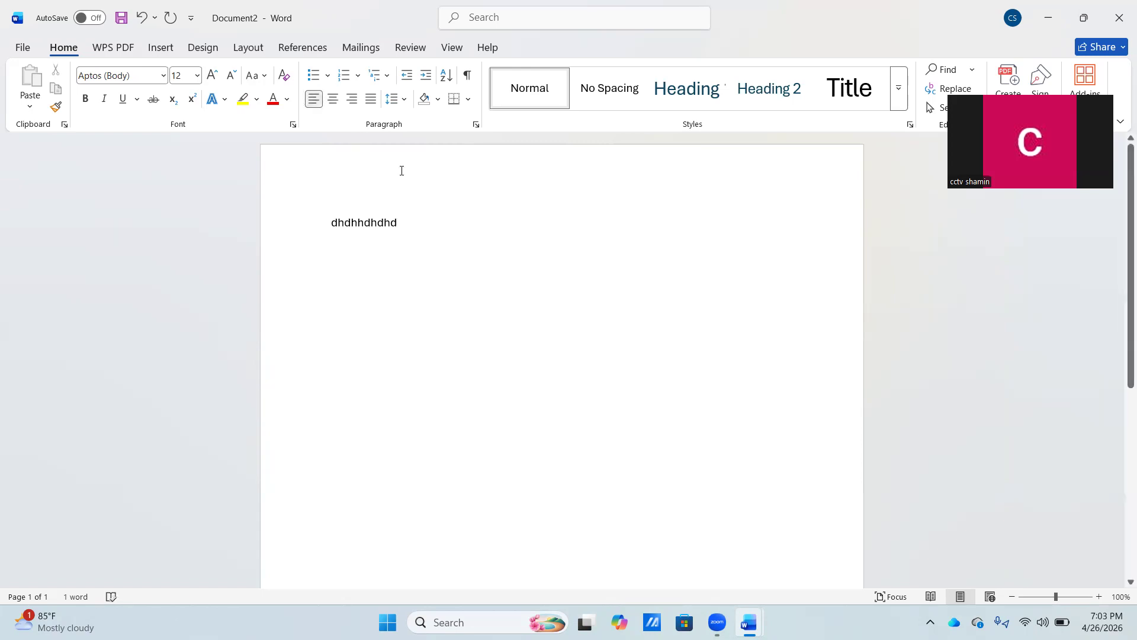
key("ctrl+e")
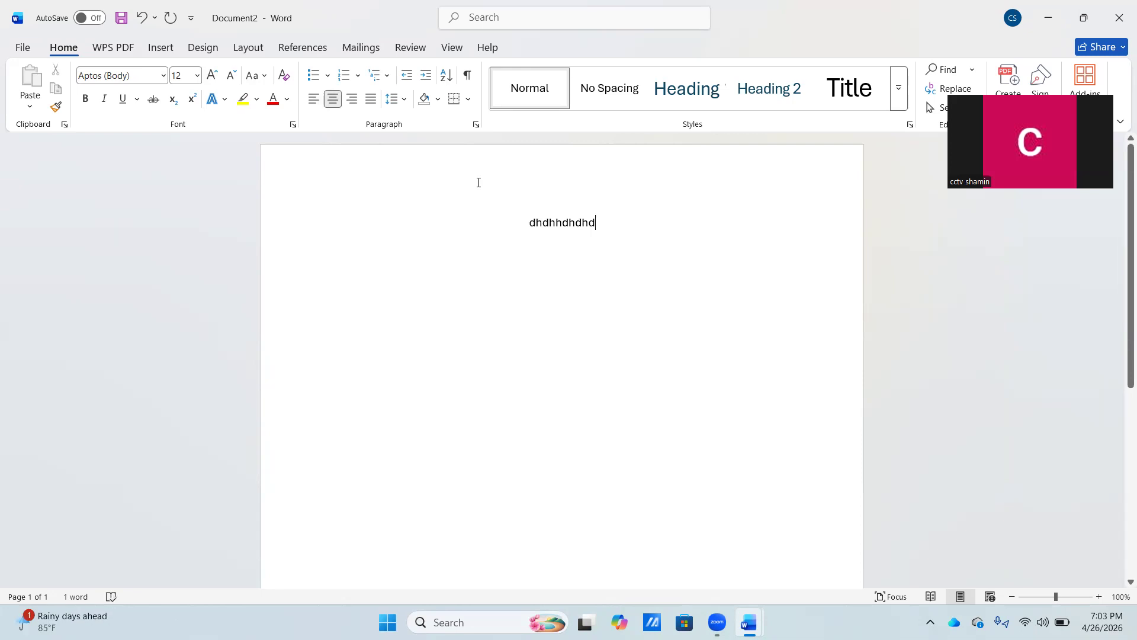
- Try right alignment on the sample line twice, restoring centered alignment each time
left_click(353, 99)
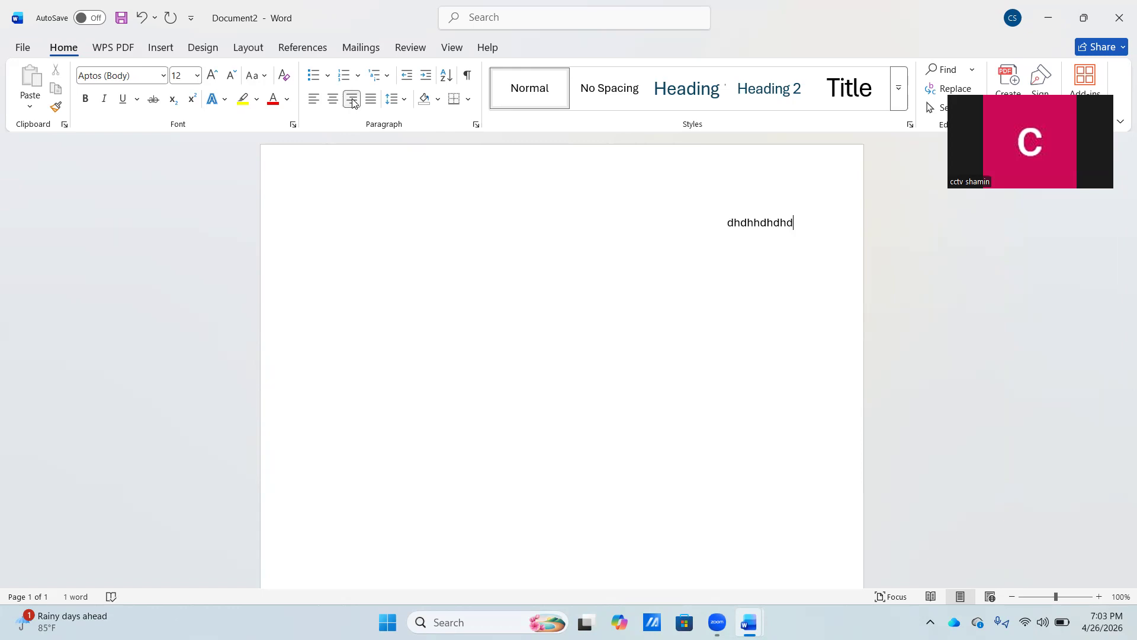
left_click(333, 99)
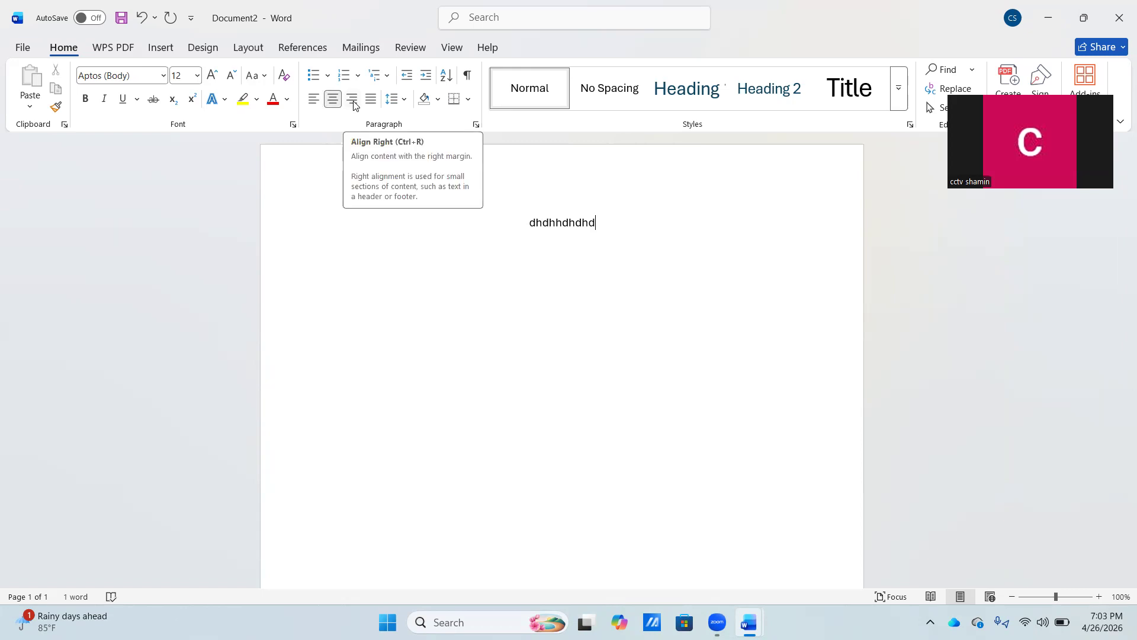
left_click(352, 100)
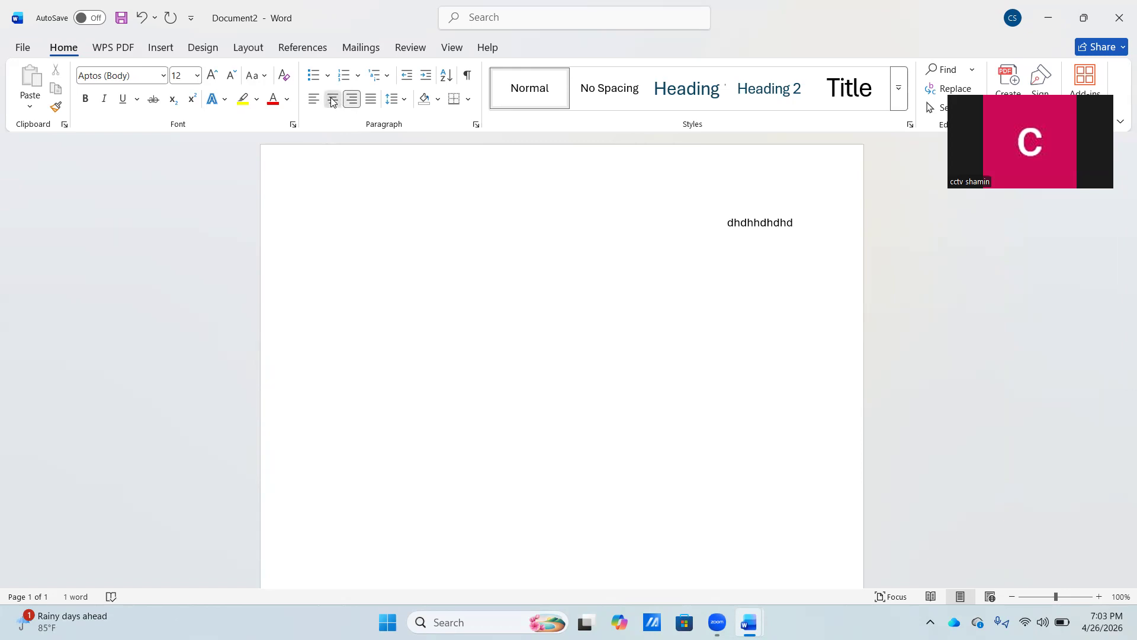
left_click(333, 99)
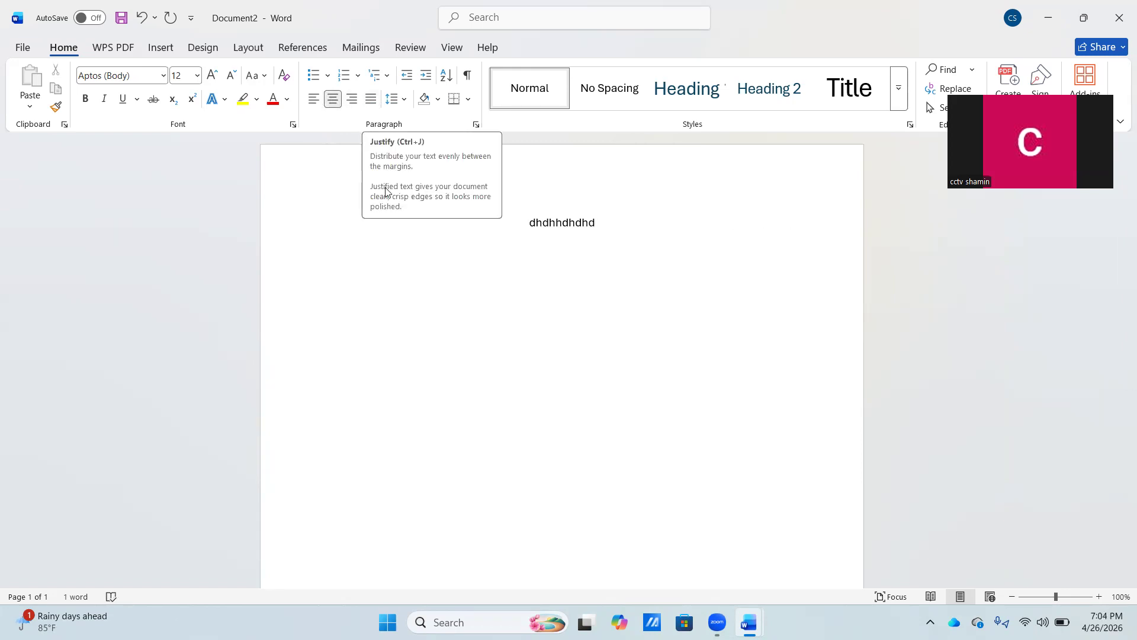
- Lengthen the centered line with sample letters including "fkfdkfnk" and a long run of g's, and start a left-aligned paragraph below it
type("djdhjdjdjdjdjddhhdhdhd")
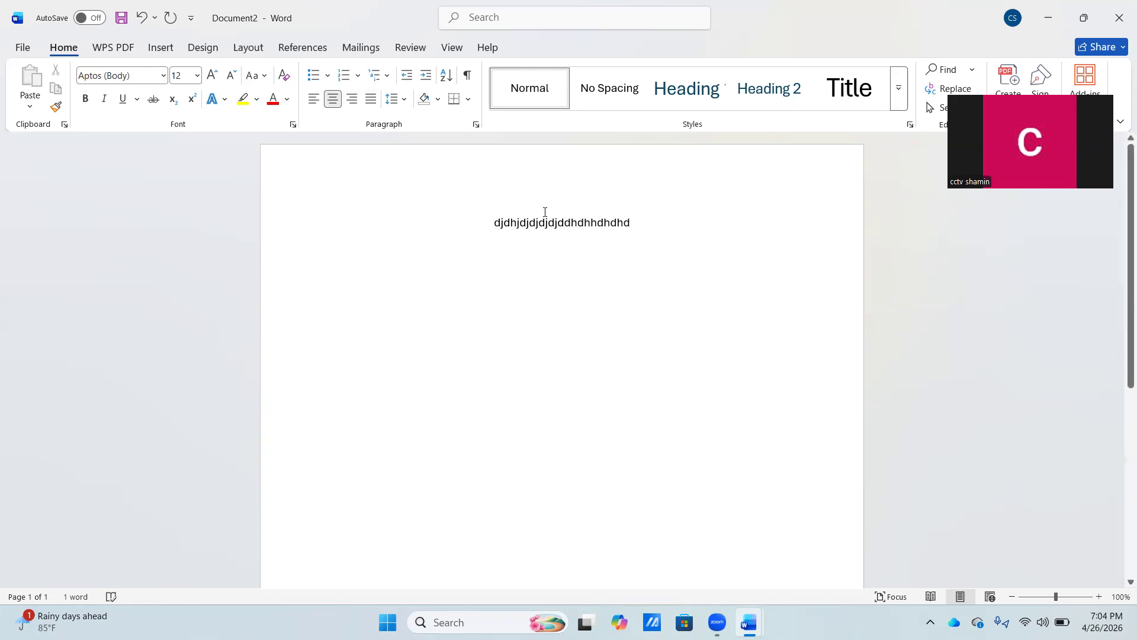
type("fkfdkfnk")
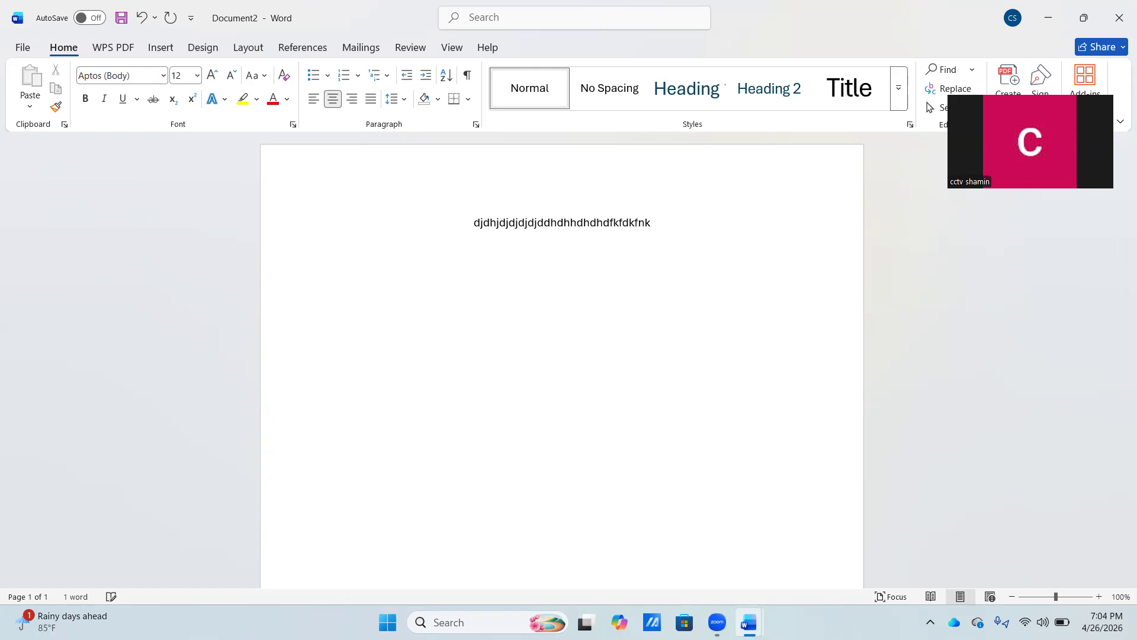
type("dggggggggggggggggggggggggggggggggggggggg")
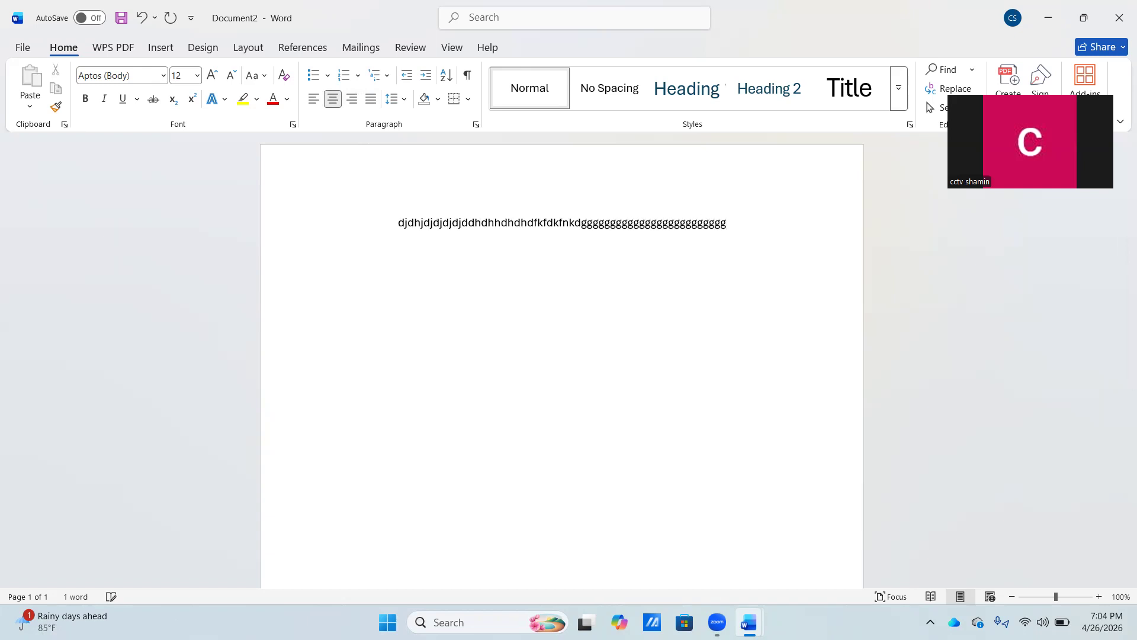
key("Return")
key("ctrl+l")
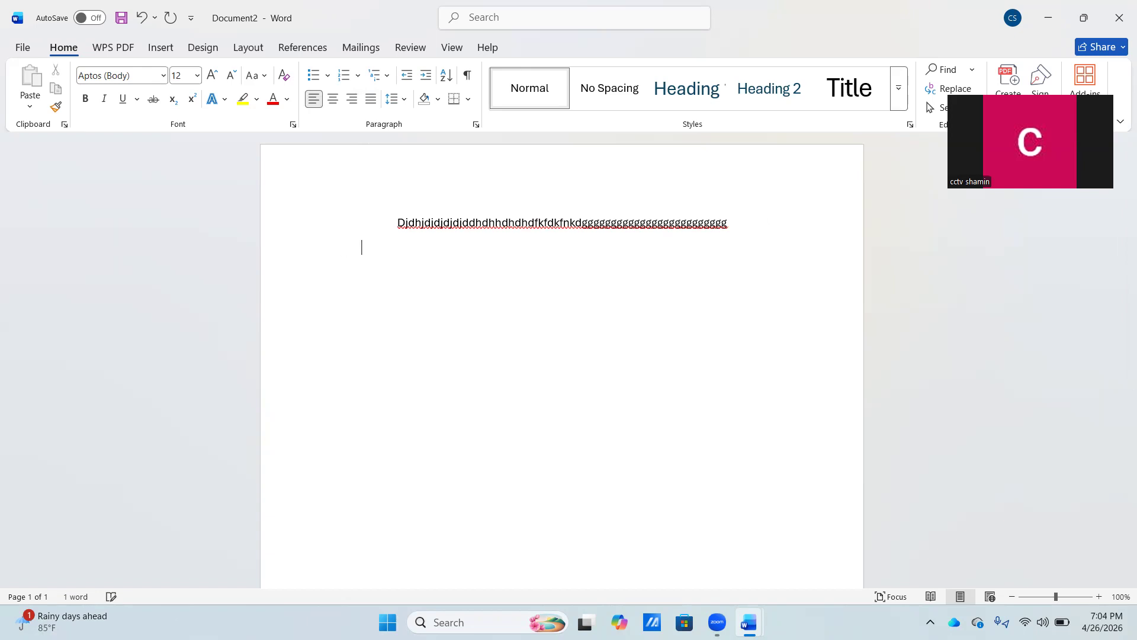
- Enter a second sample line starting "shjdhdfdhfdfdd" and ending in a run of g's, and justify both lines
type("shjdhdfdhfdfddgfgfffbgbgbgbgggggggggg")
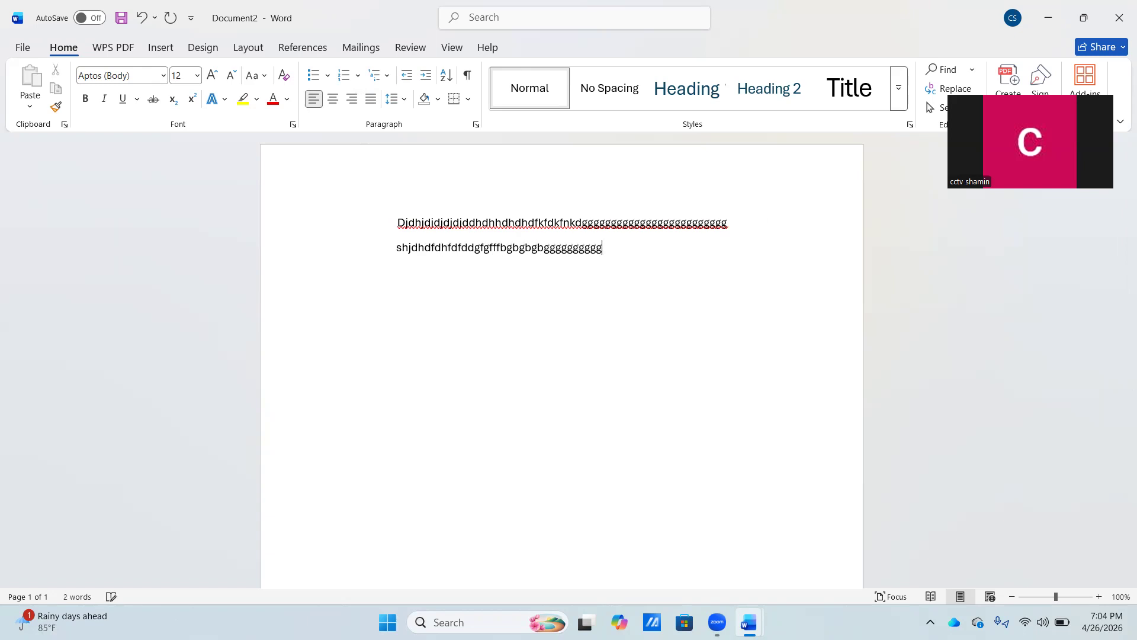
left_click_drag(394, 211, 624, 247)
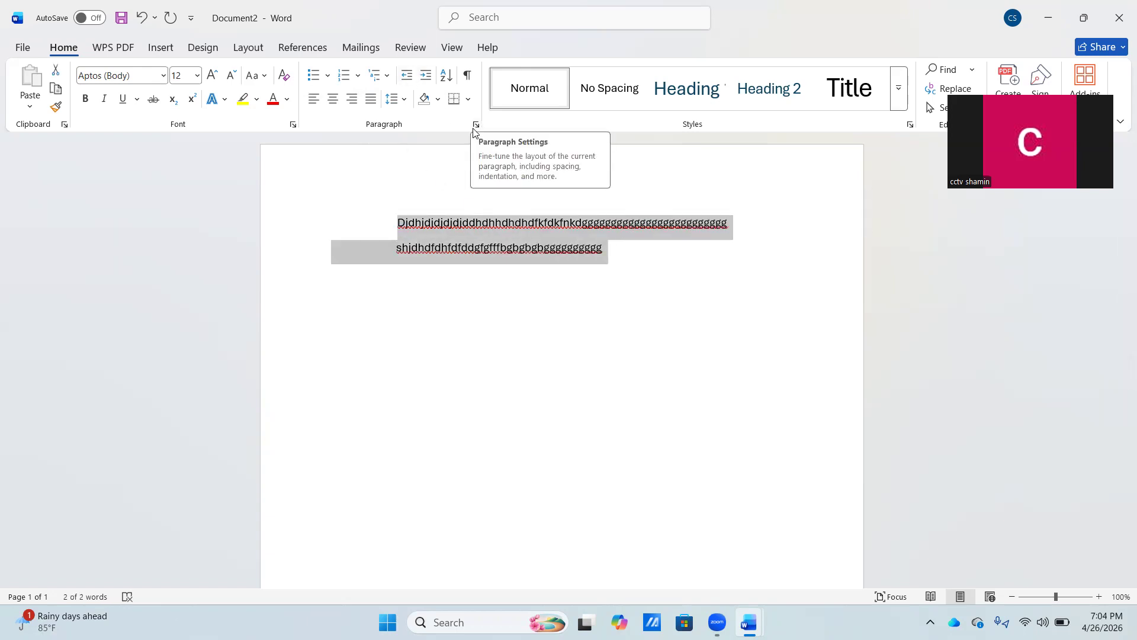
left_click(373, 107)
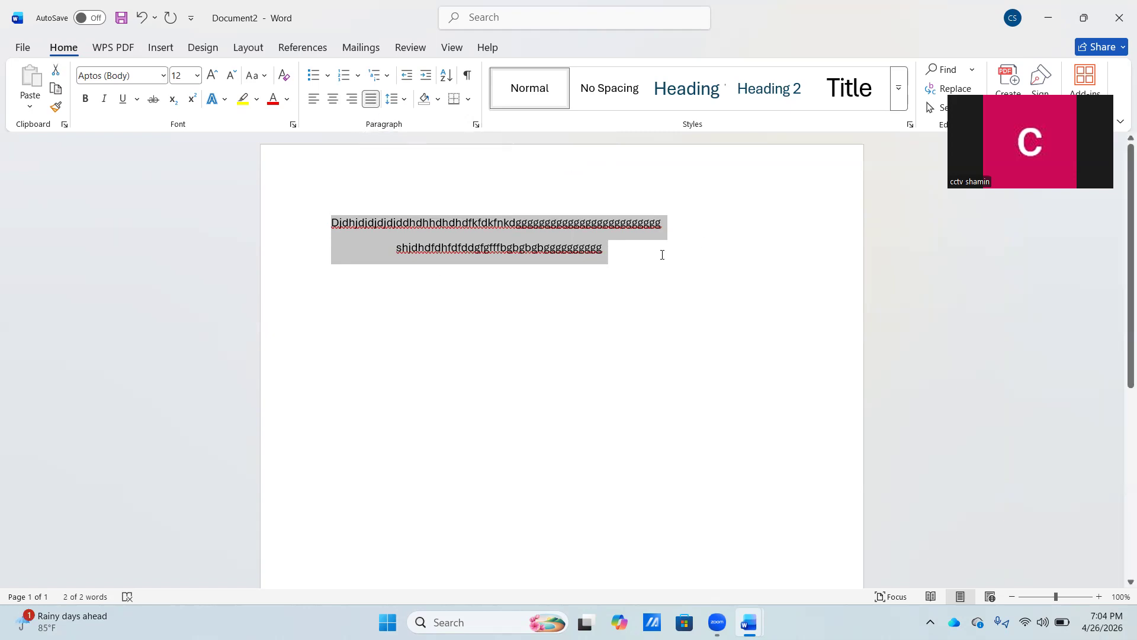
- Delete the selected sample text and enter two new lines, "ssssws" and "ffffffgf"
key("BackSpace")
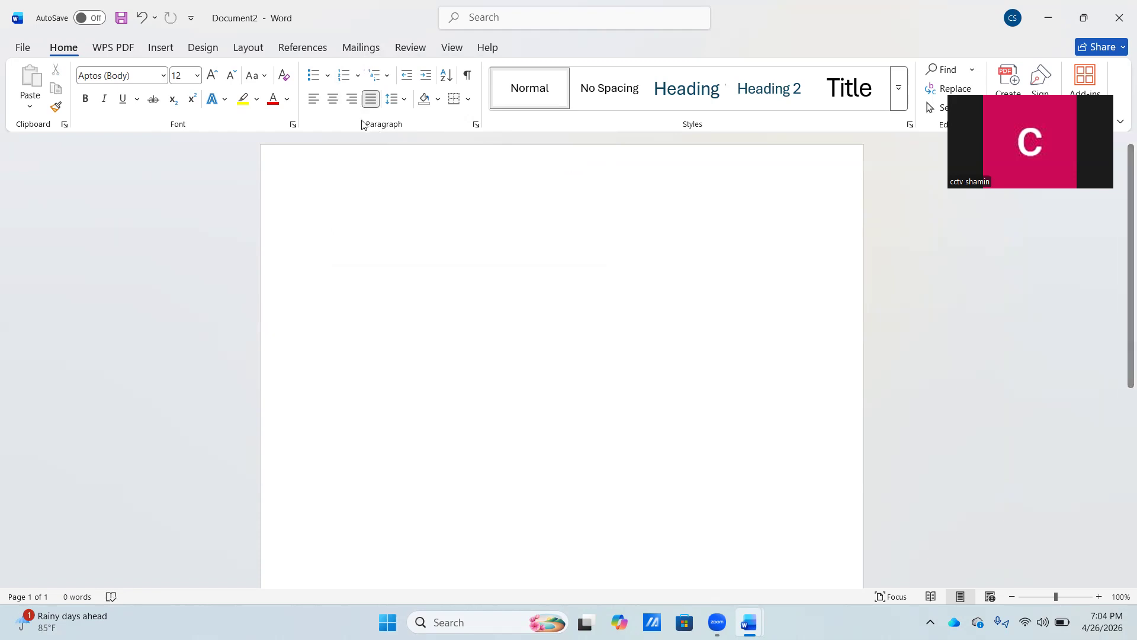
left_click(329, 77)
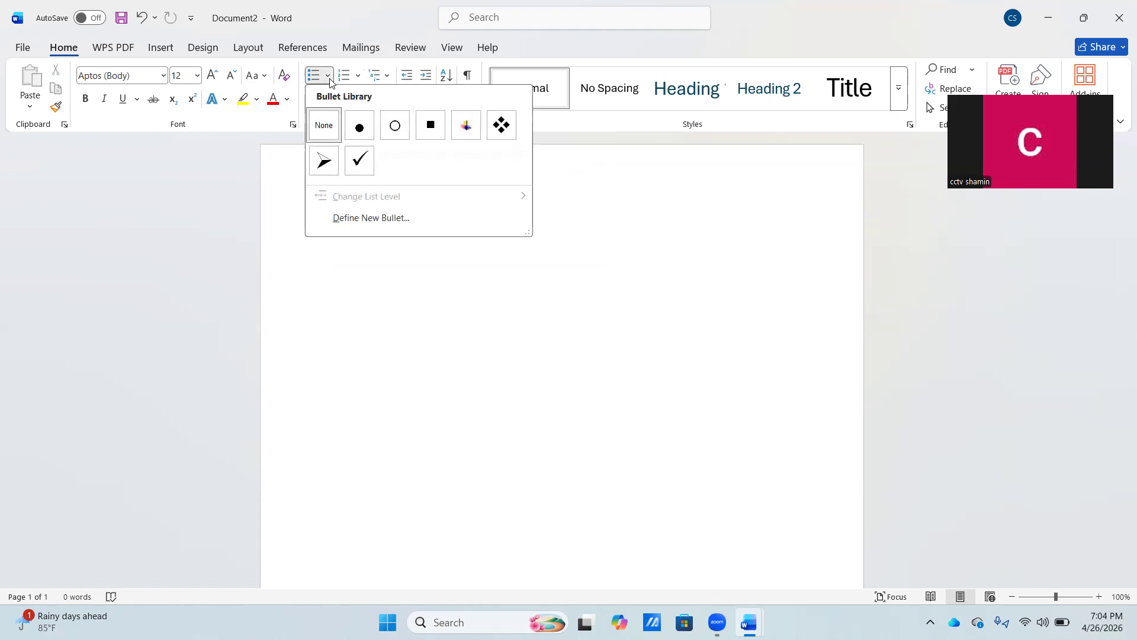
left_click(401, 385)
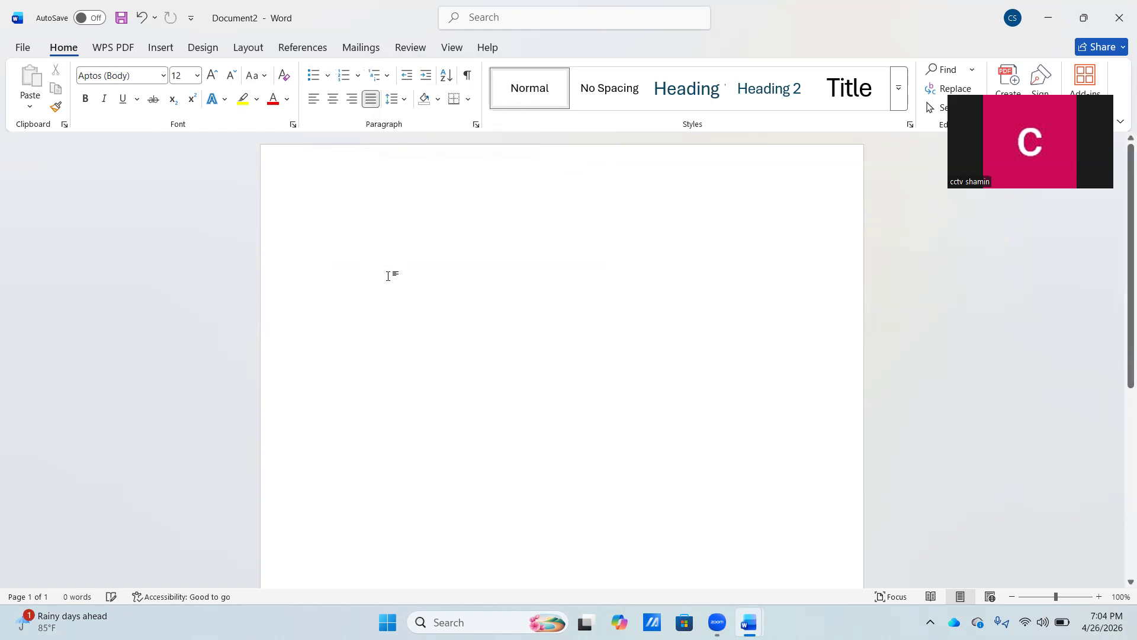
type("ssssws")
key("Return")
type("ffff")
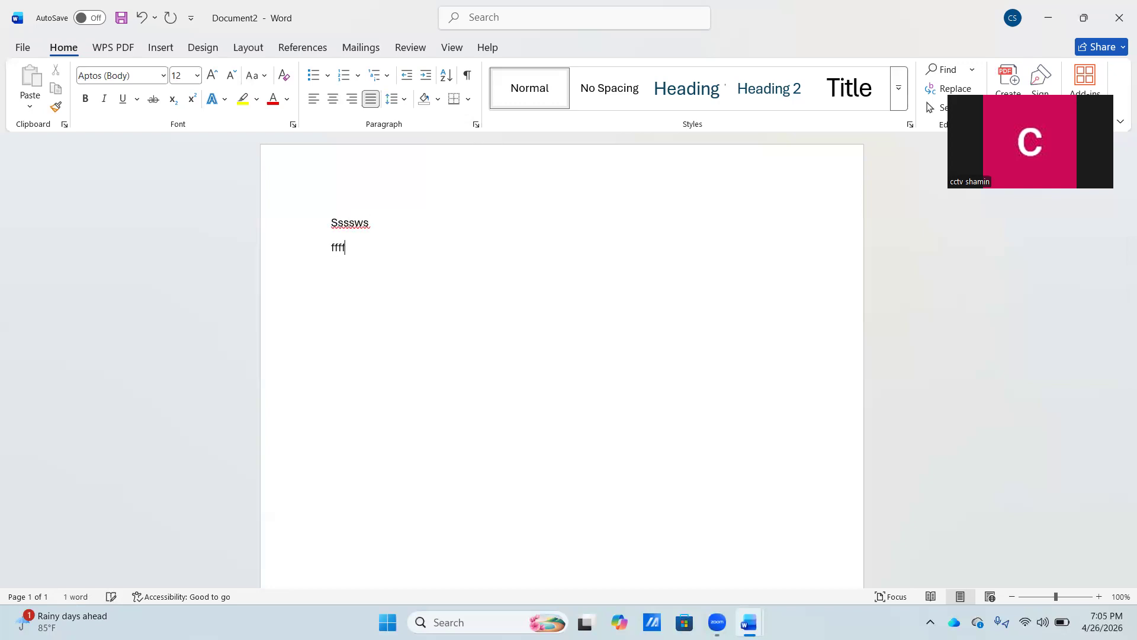
type("ffgf")
- Turn the two sample lines into a numbered list in the 1., 2., 3. format
left_click_drag(326, 224, 376, 247)
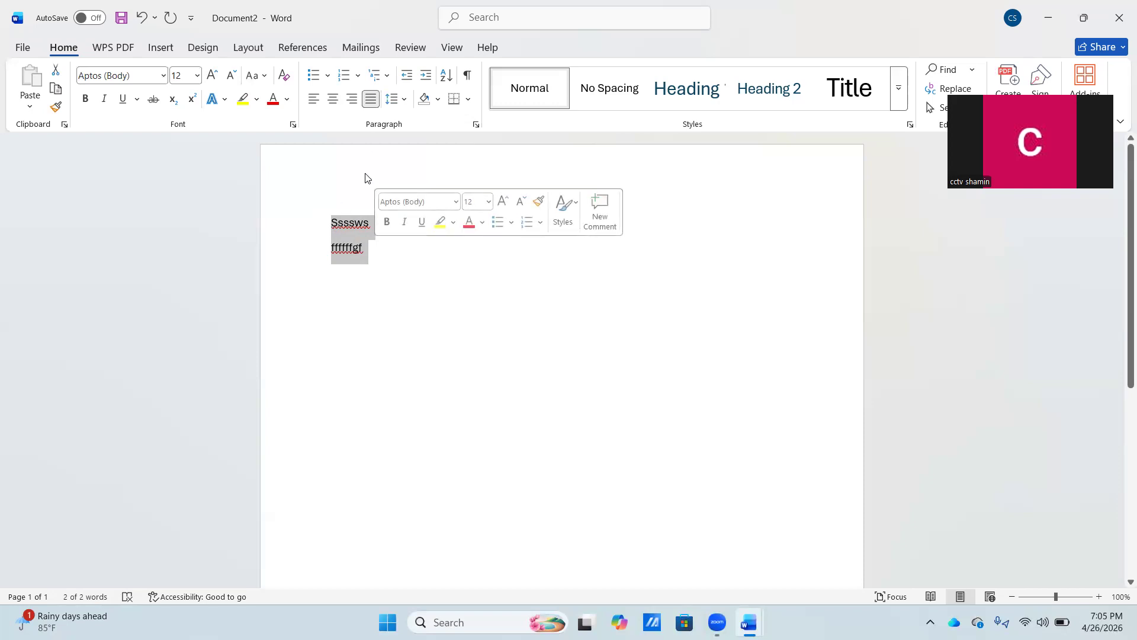
left_click(358, 76)
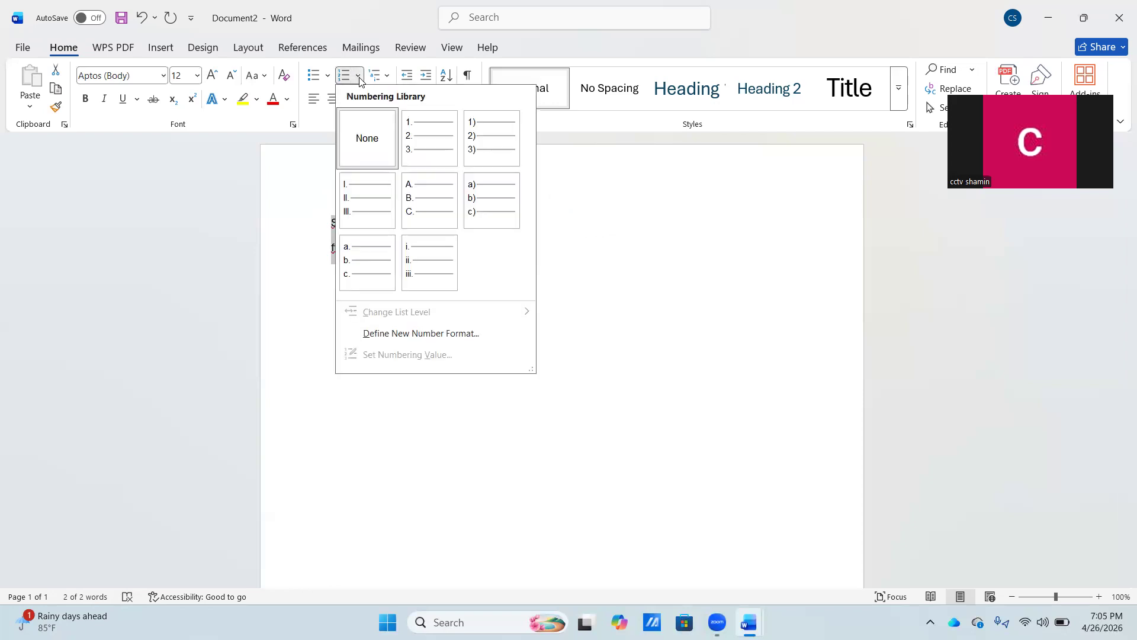
left_click(430, 139)
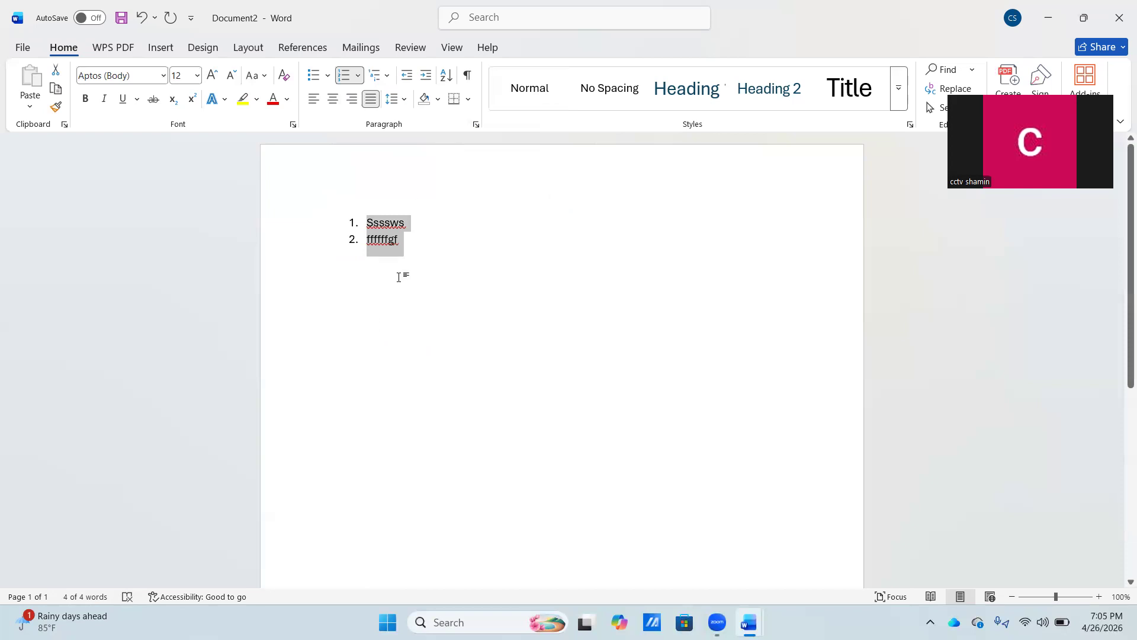
- Add "gfgfg" as the third list item and start an empty fourth item
left_click(411, 243)
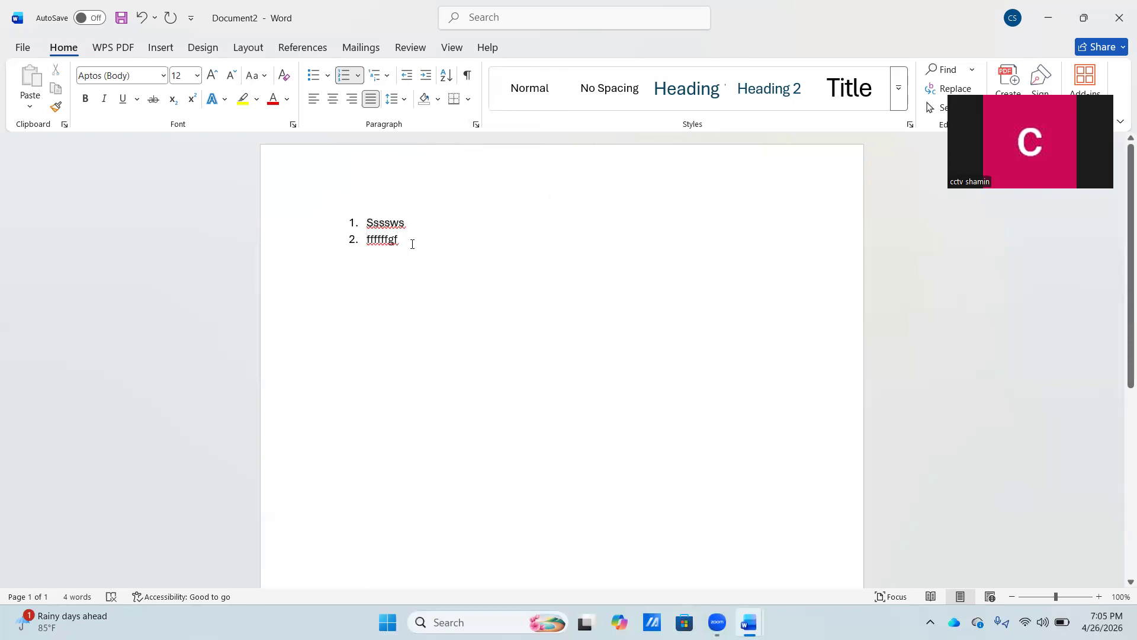
key("Return")
type("gfgfg")
key("Return")
- Look through the bullet styles and multilevel list styles available for the numbered list, without applying one
mouse_move(354, 220)
left_mouse_down()
mouse_move(376, 217)
mouse_move(350, 212)
left_mouse_up()
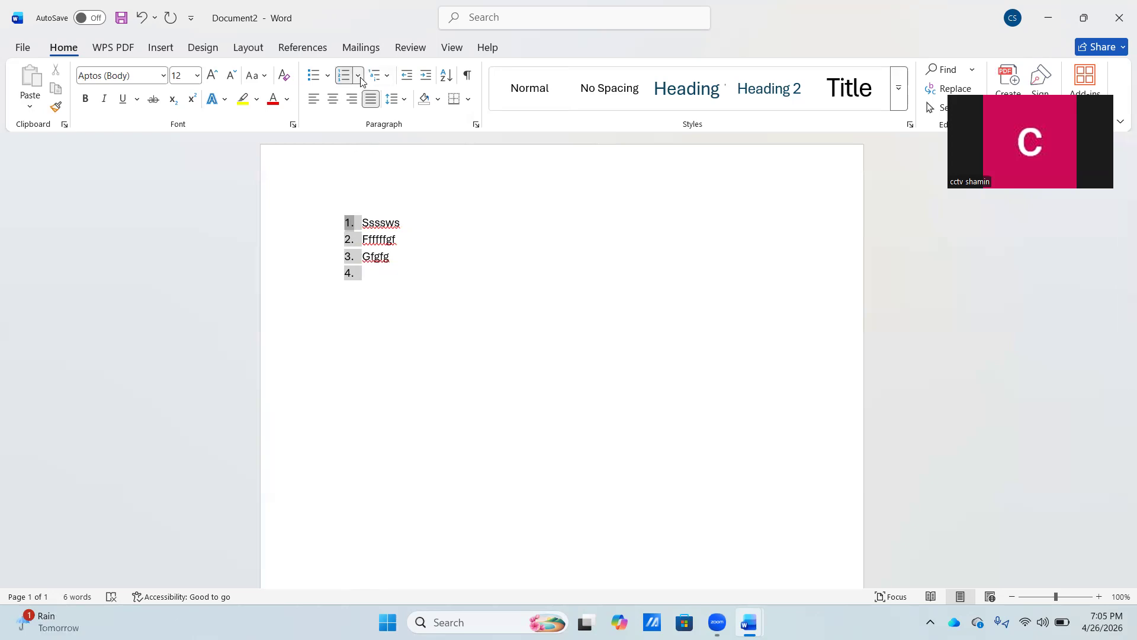
left_click(330, 78)
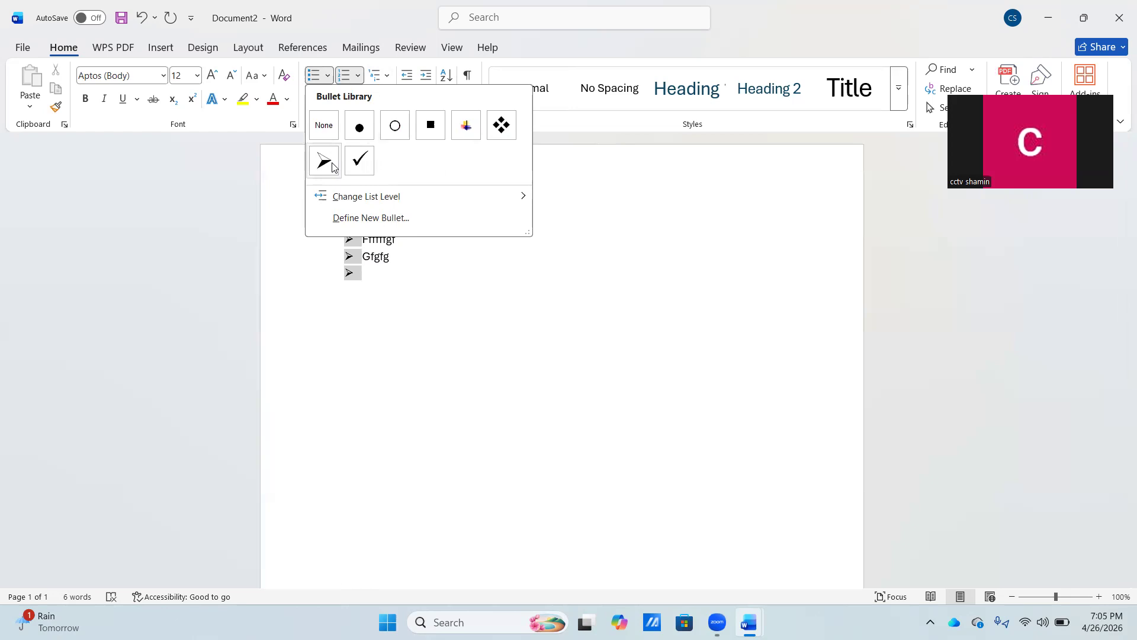
left_click(377, 308)
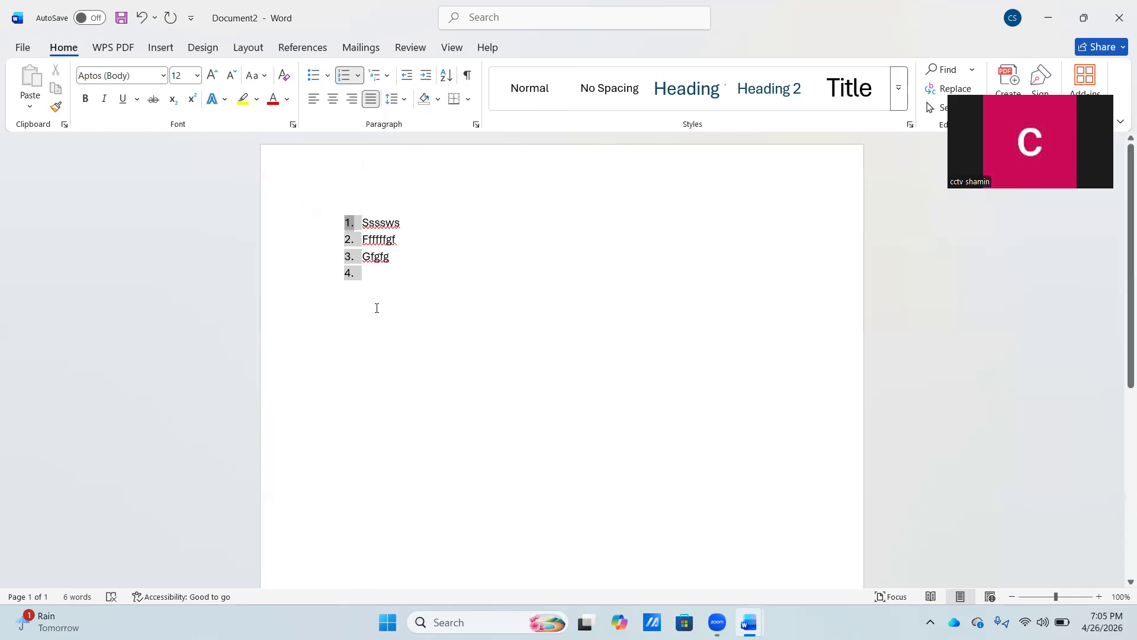
left_click(389, 83)
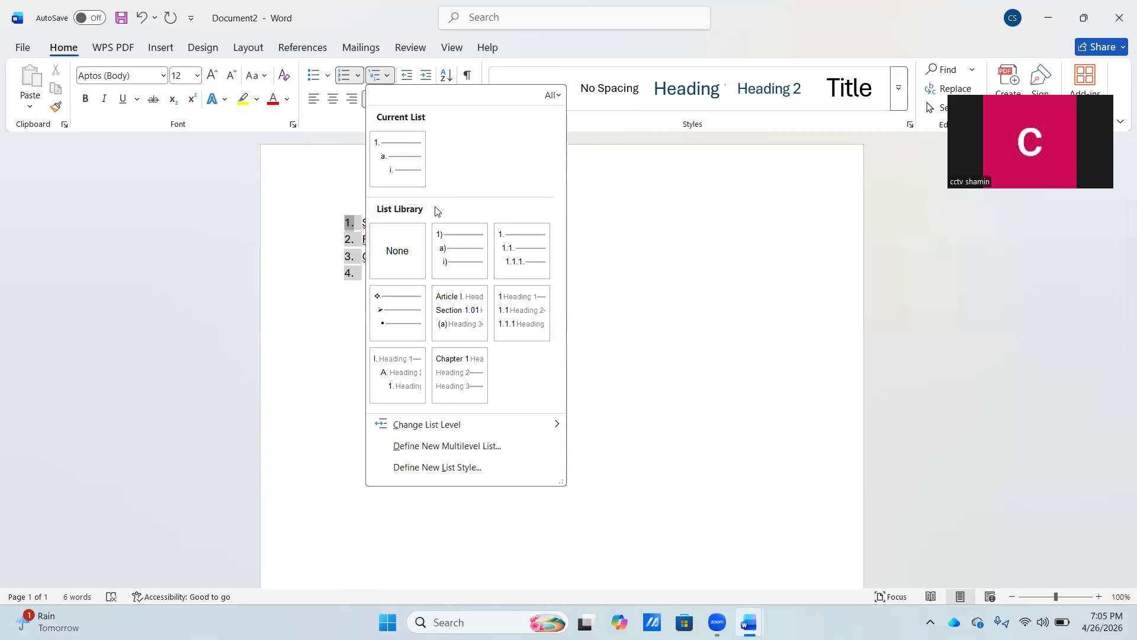
left_click(291, 268)
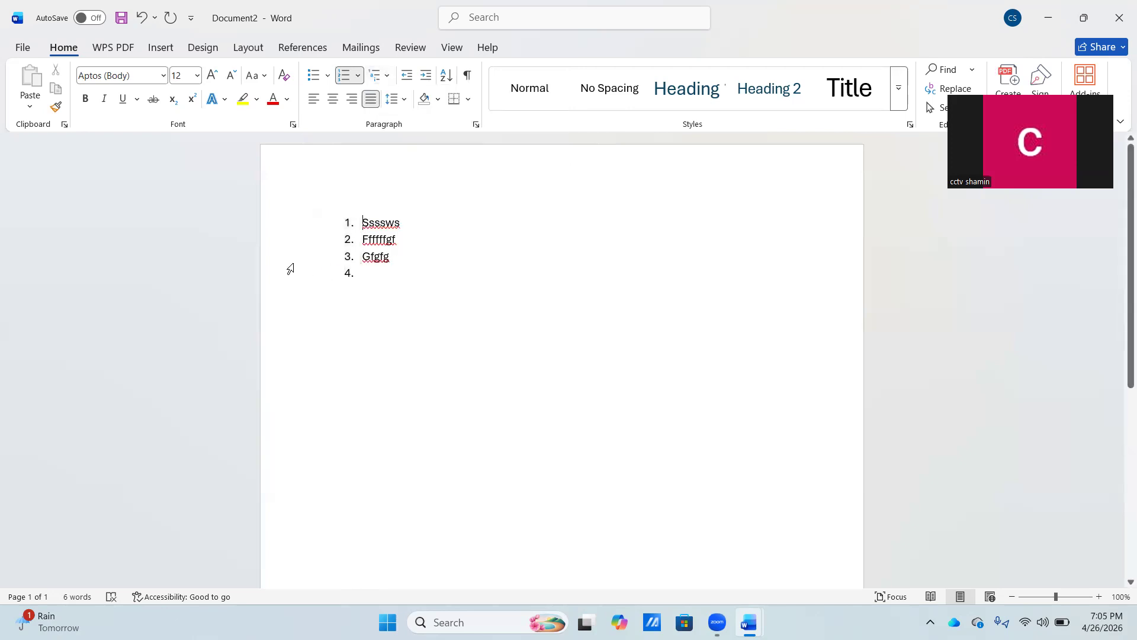
left_click(388, 78)
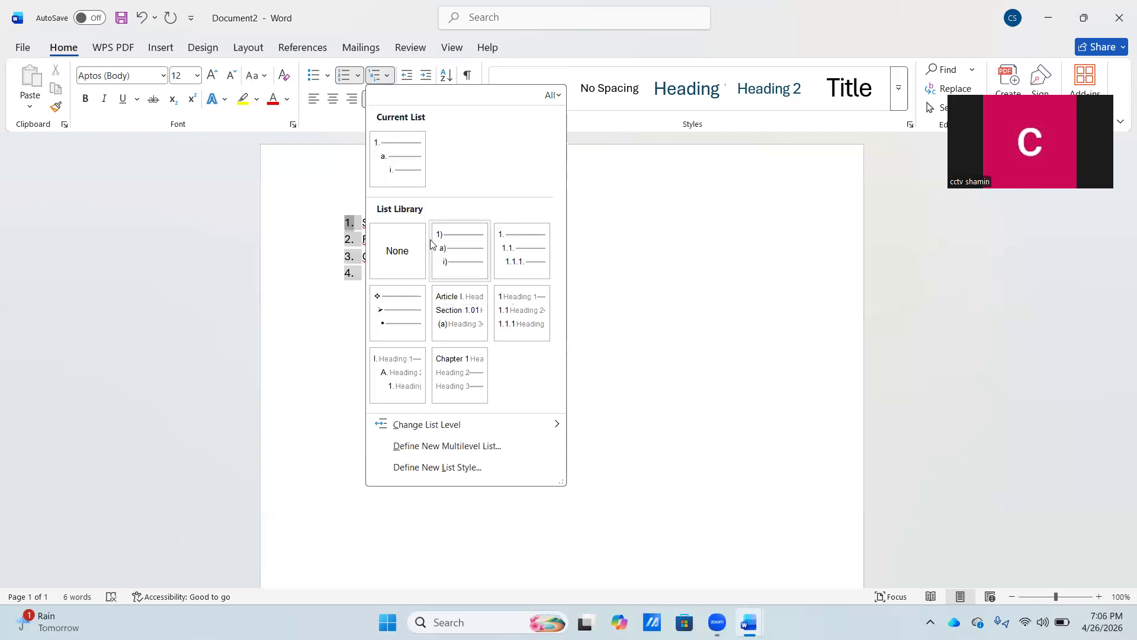
mouse_move(436, 247)
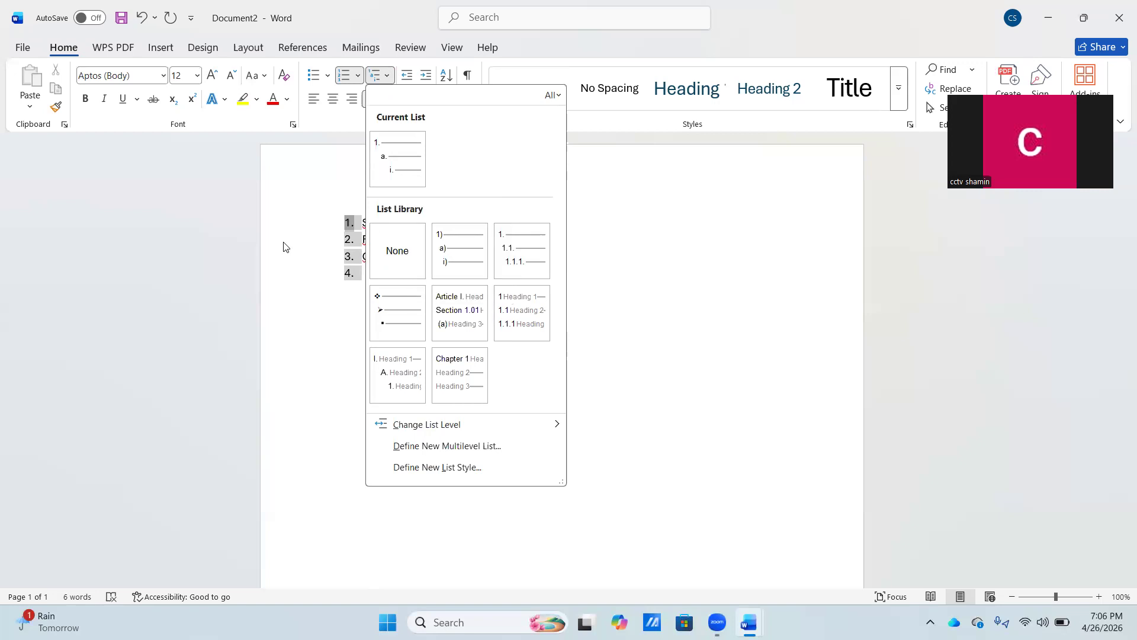
left_click(312, 210)
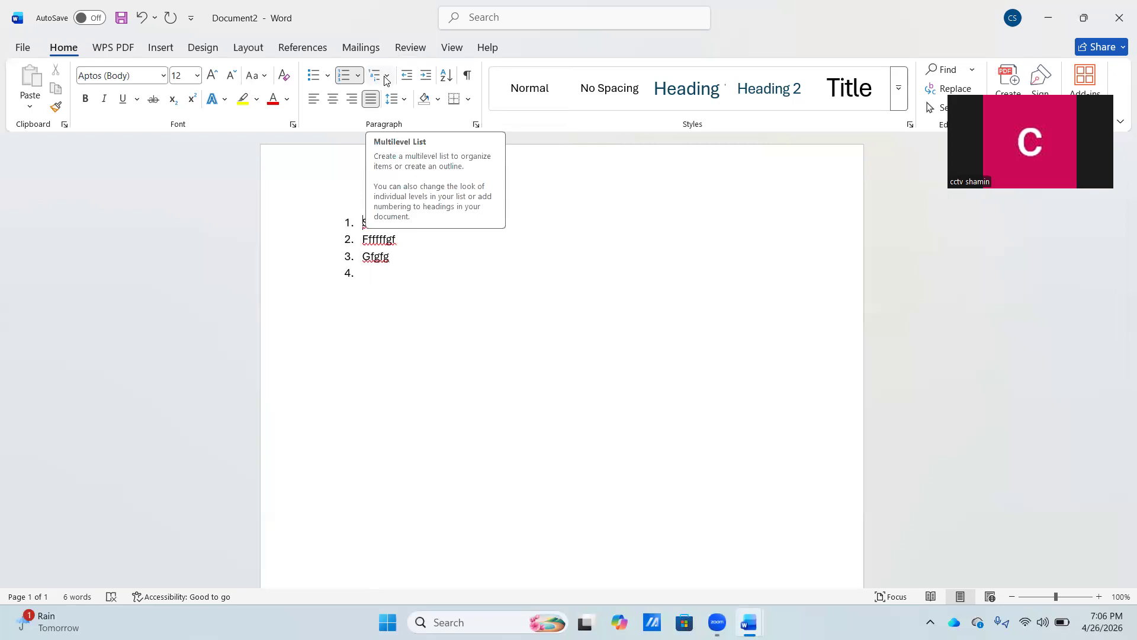
- Try 1.15 line spacing on the first list item, and set it to 3.0
left_click(407, 101)
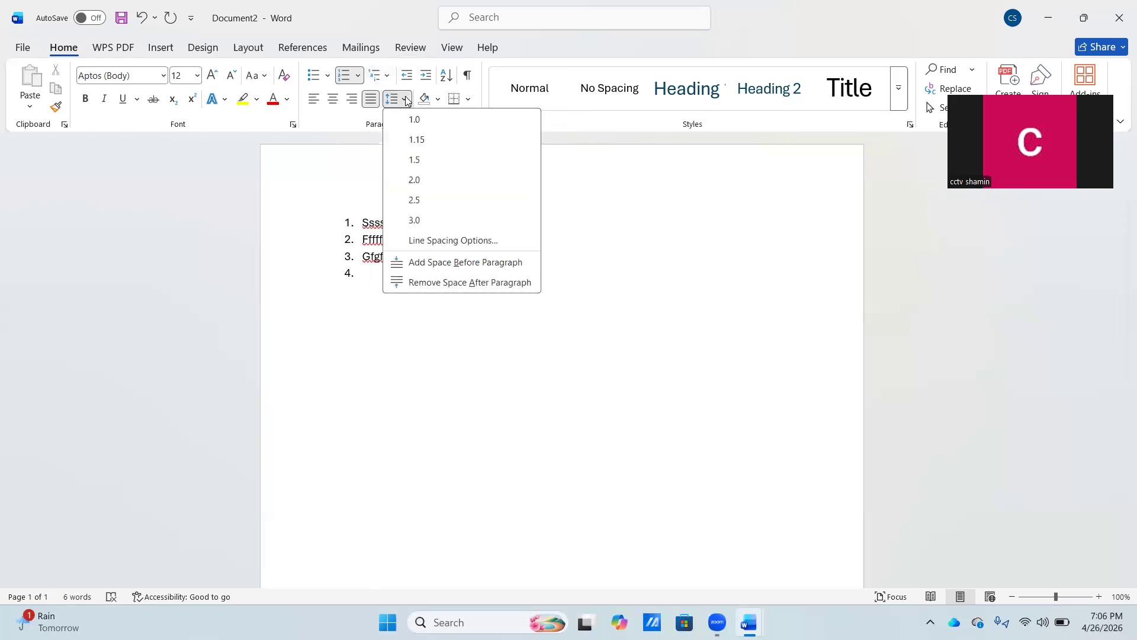
left_click(362, 331)
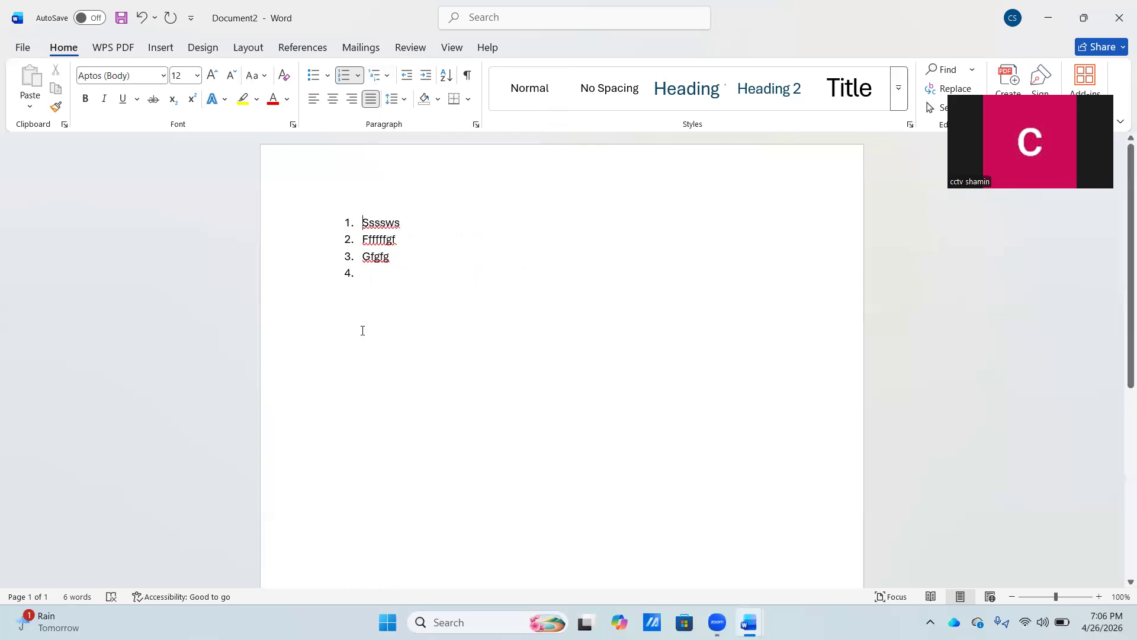
left_click(407, 100)
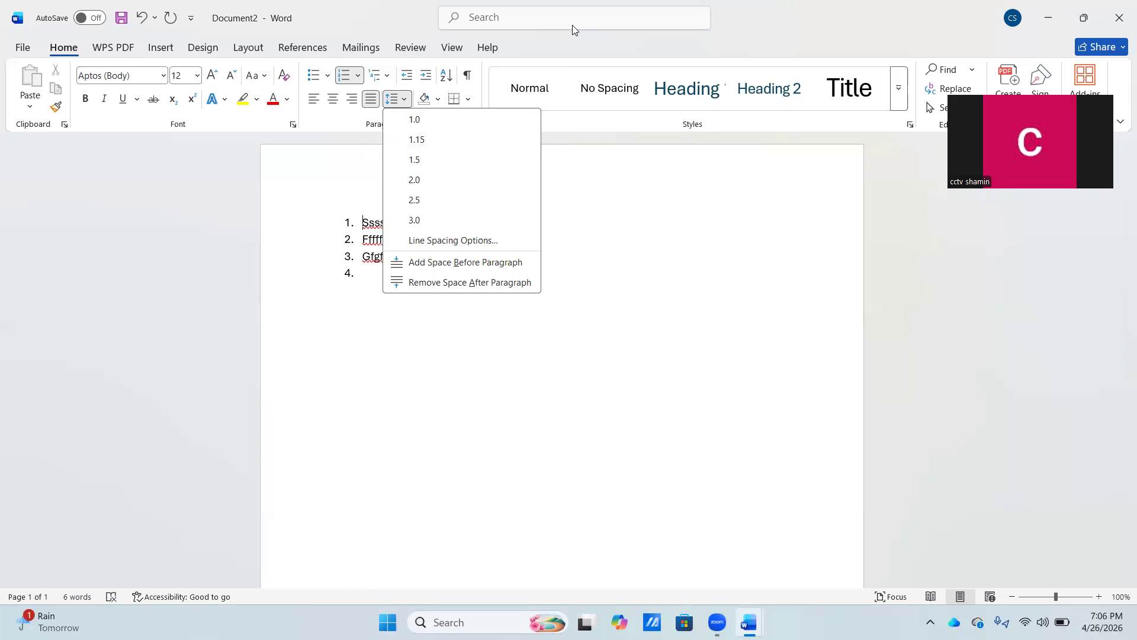
left_click(431, 141)
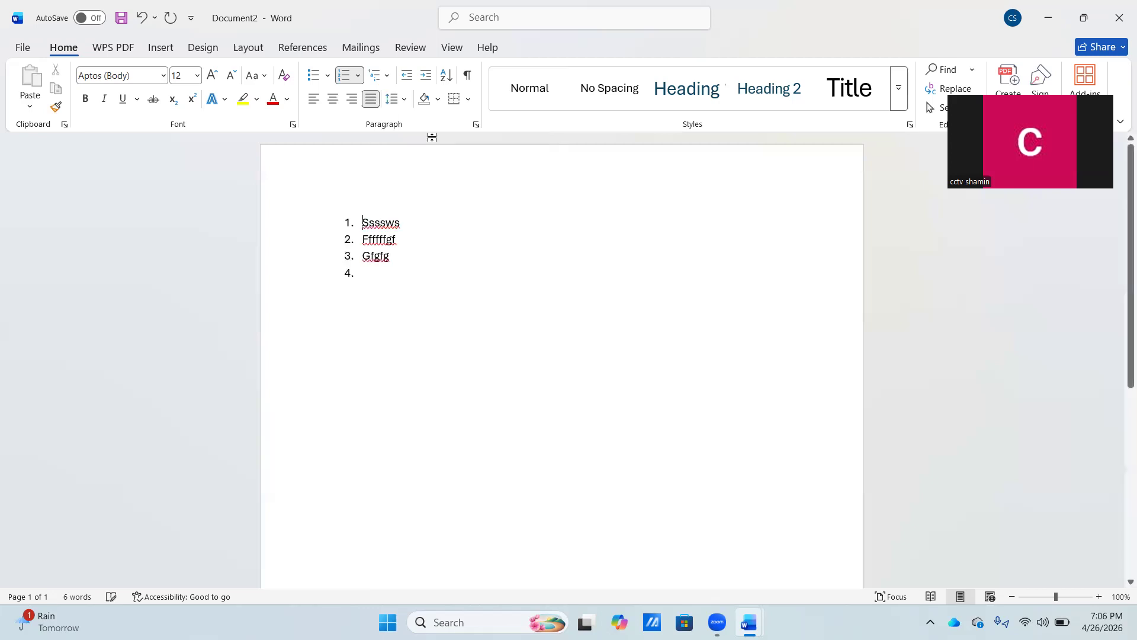
left_click(399, 100)
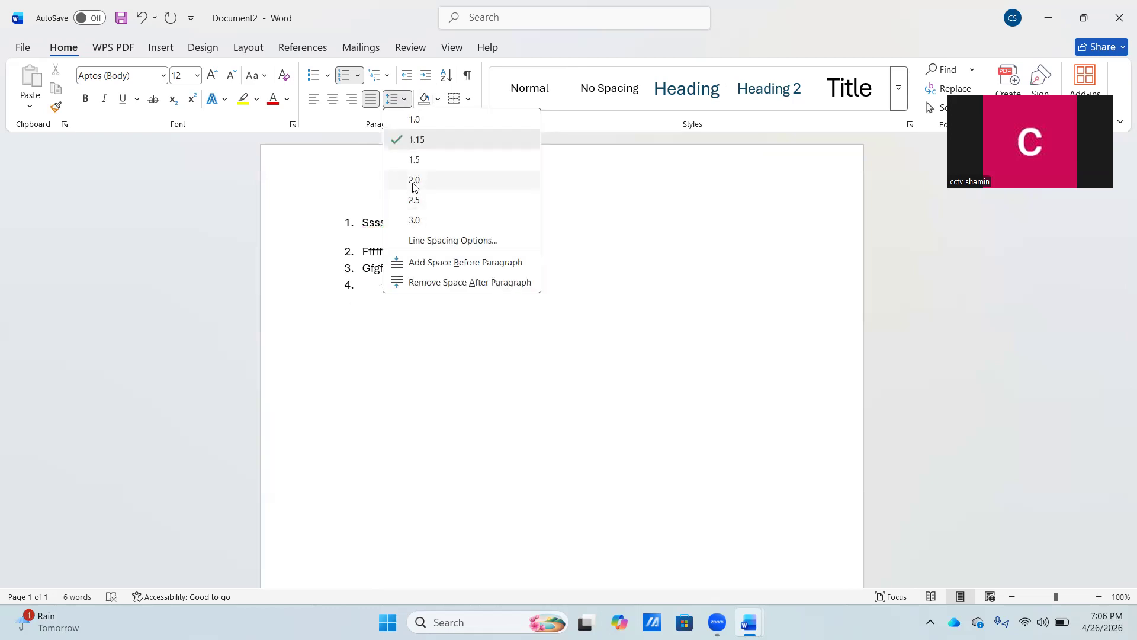
left_click(415, 221)
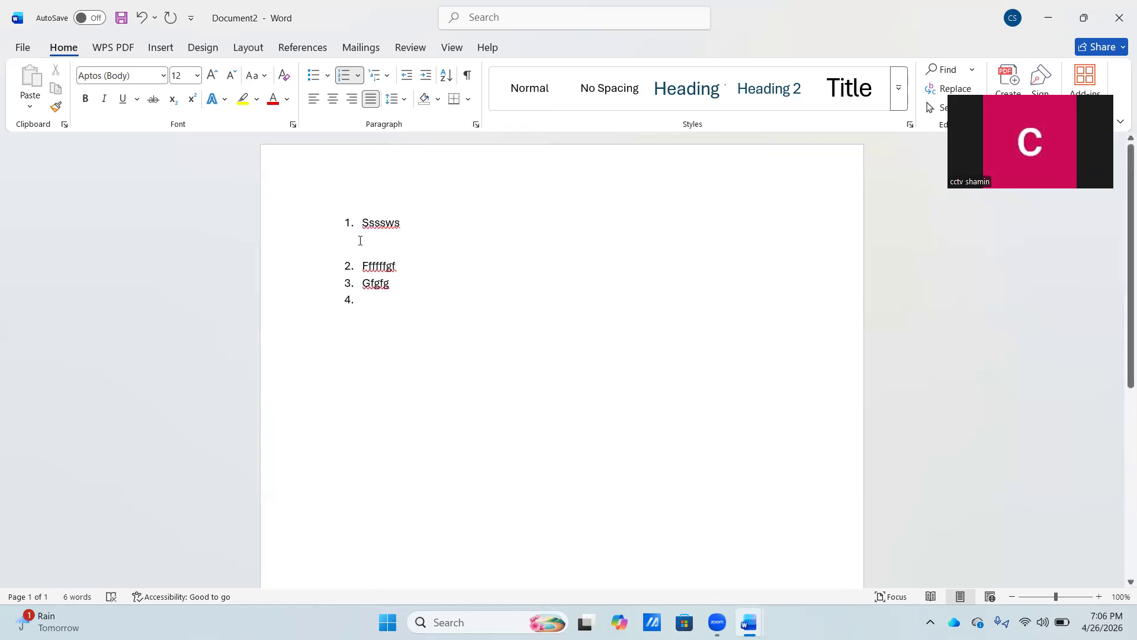
- Remove the space after the paragraphs of the three filled list items
left_click_drag(358, 220, 398, 280)
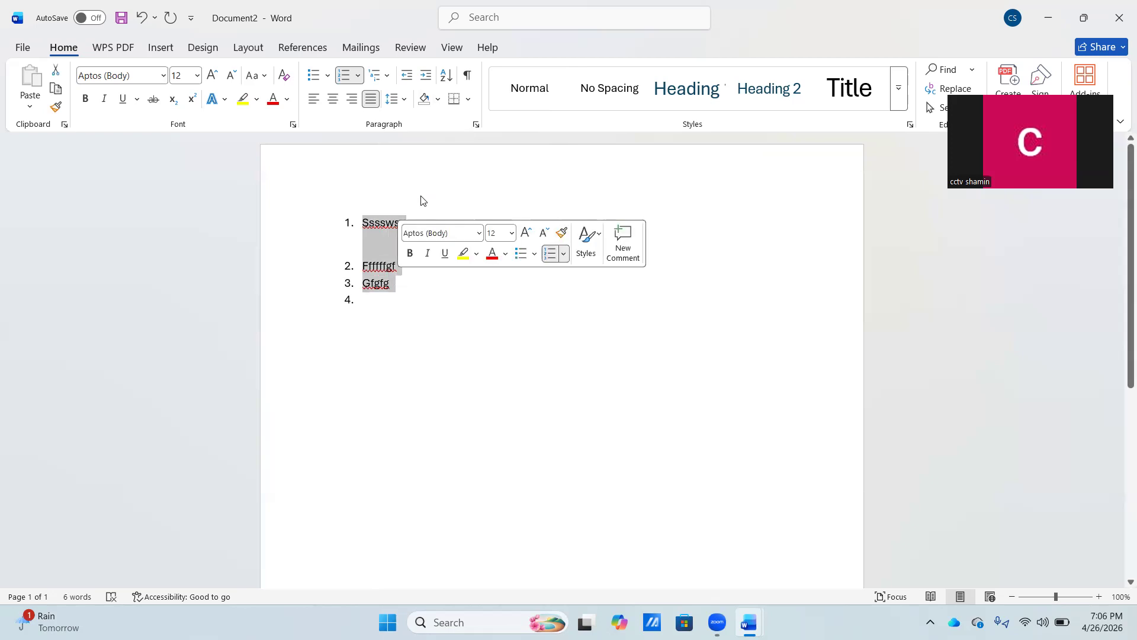
left_click(406, 99)
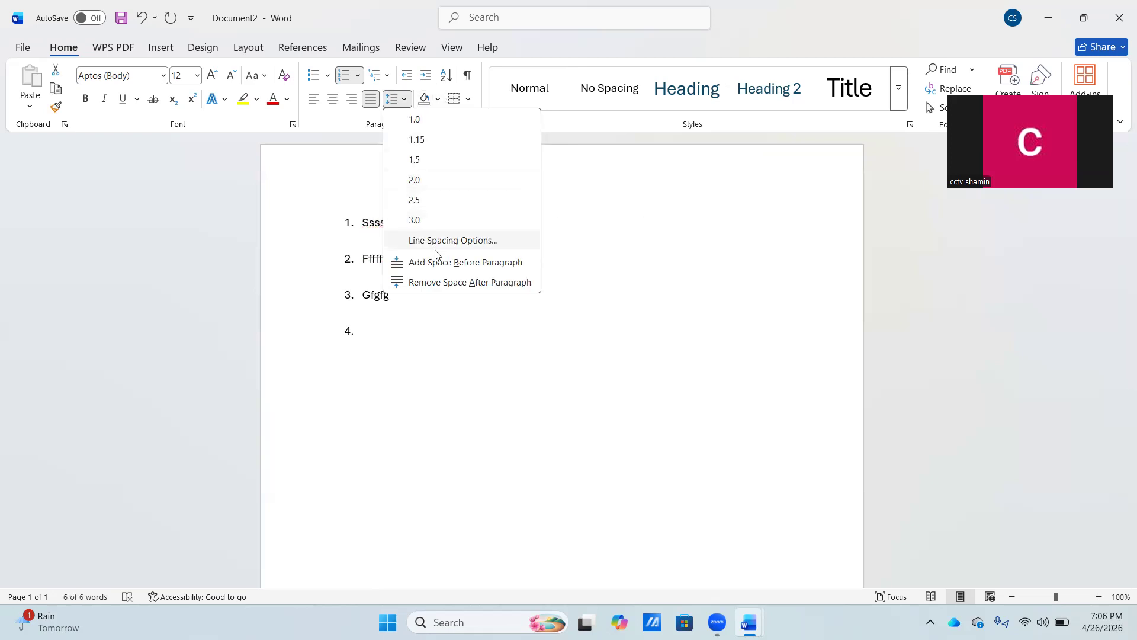
left_click(444, 283)
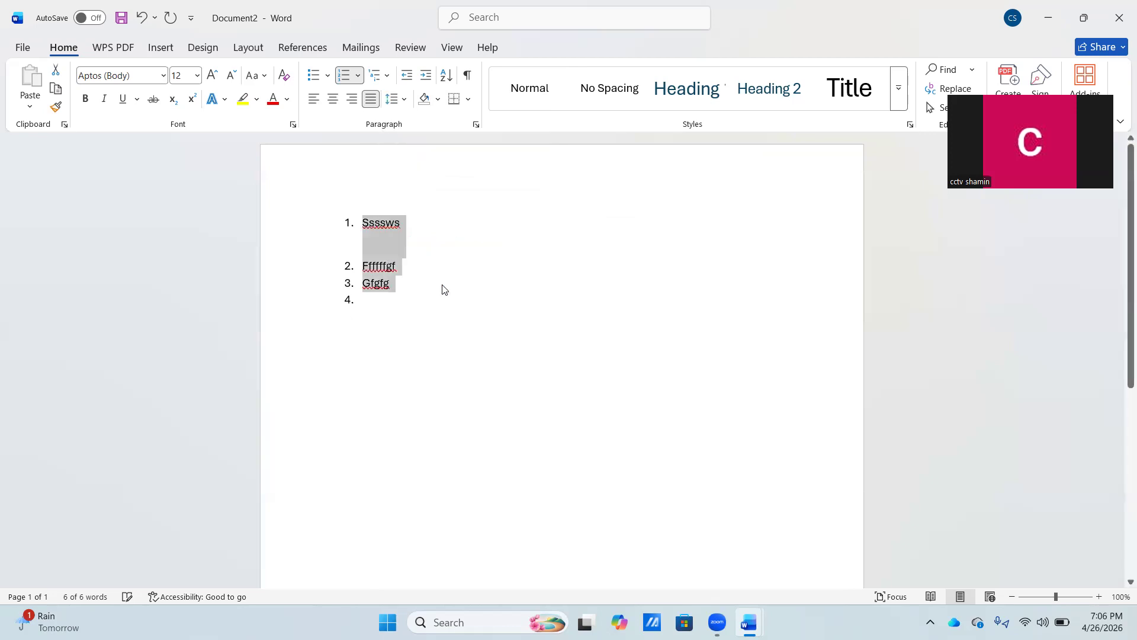
left_click(340, 243)
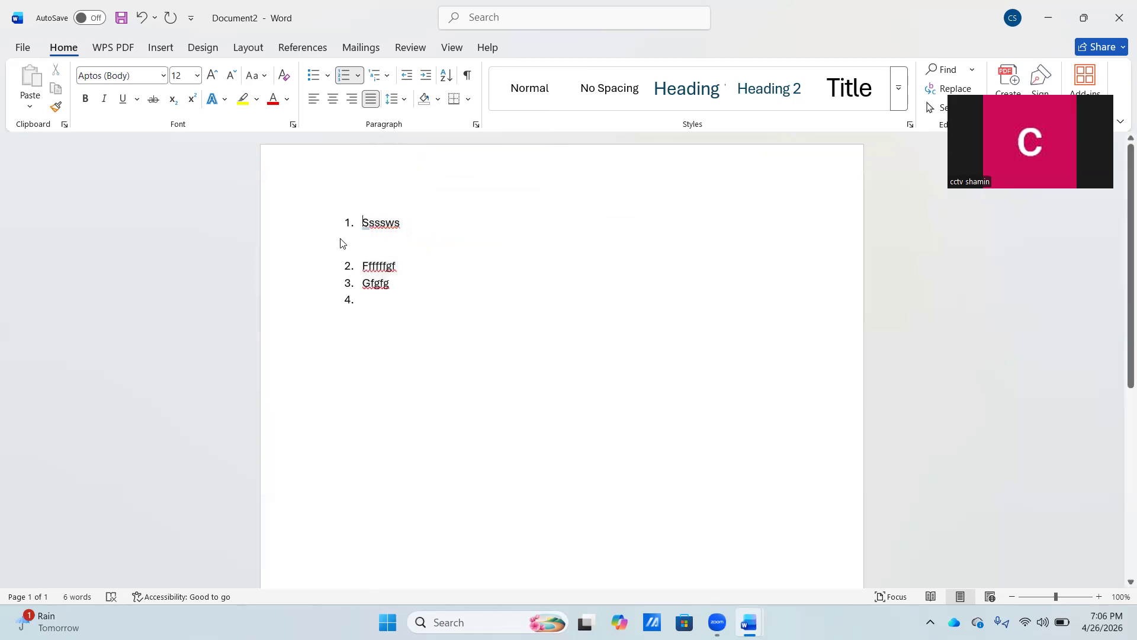
left_click_drag(378, 243, 403, 269)
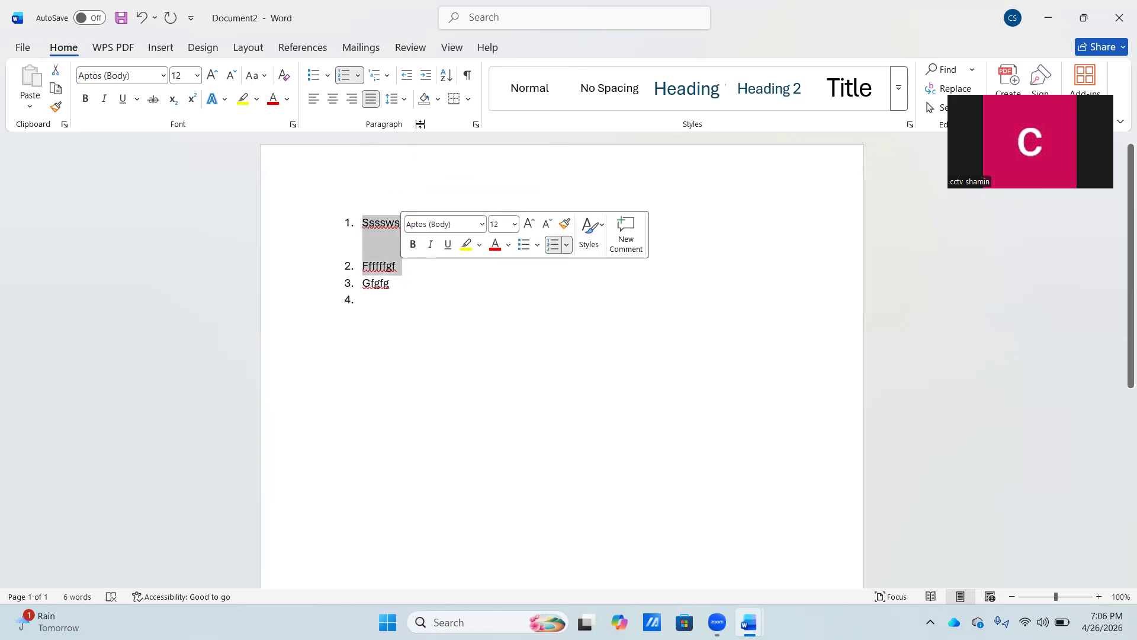
left_click(401, 101)
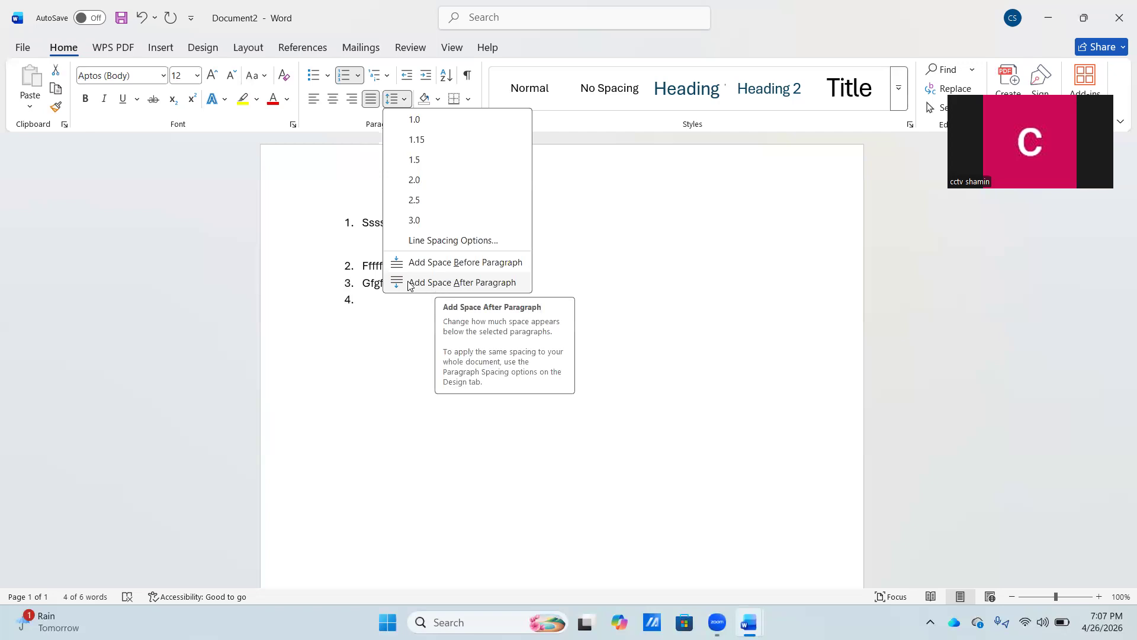
left_click(349, 268)
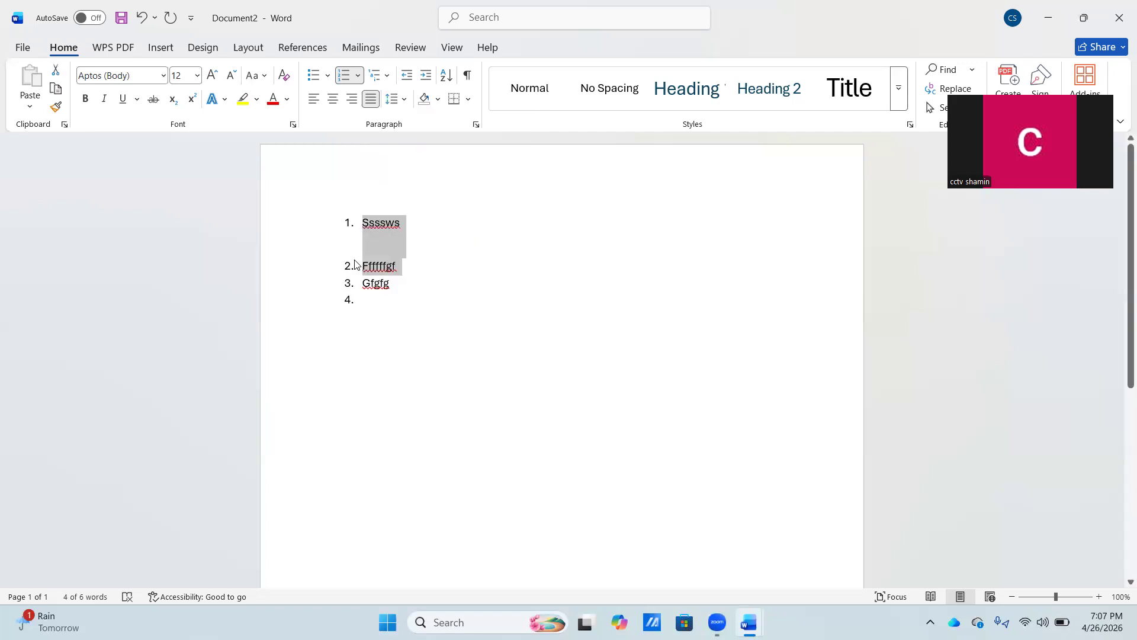
- Add space after the paragraphs of the second and third list items
left_click(362, 259)
left_click(400, 285, "shift")
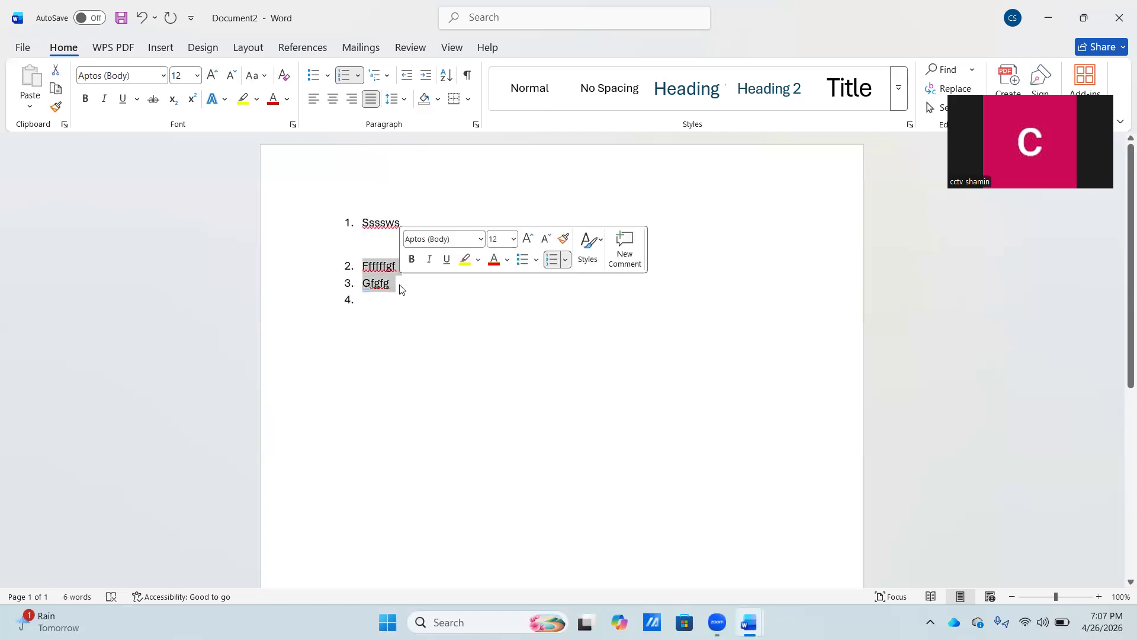
left_click(393, 100)
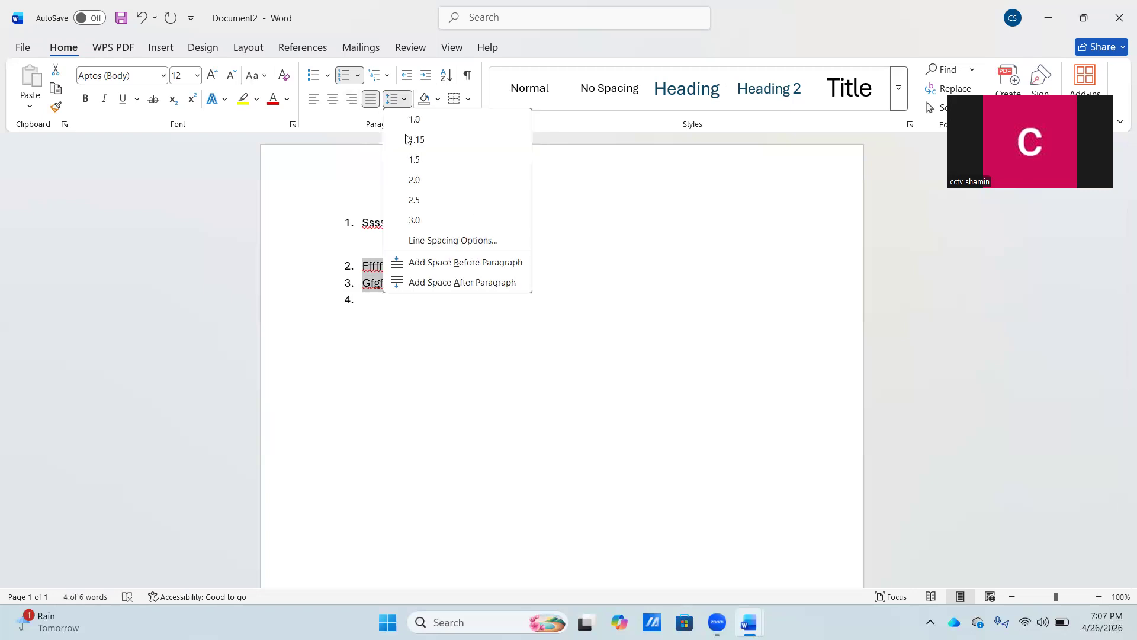
left_click(434, 283)
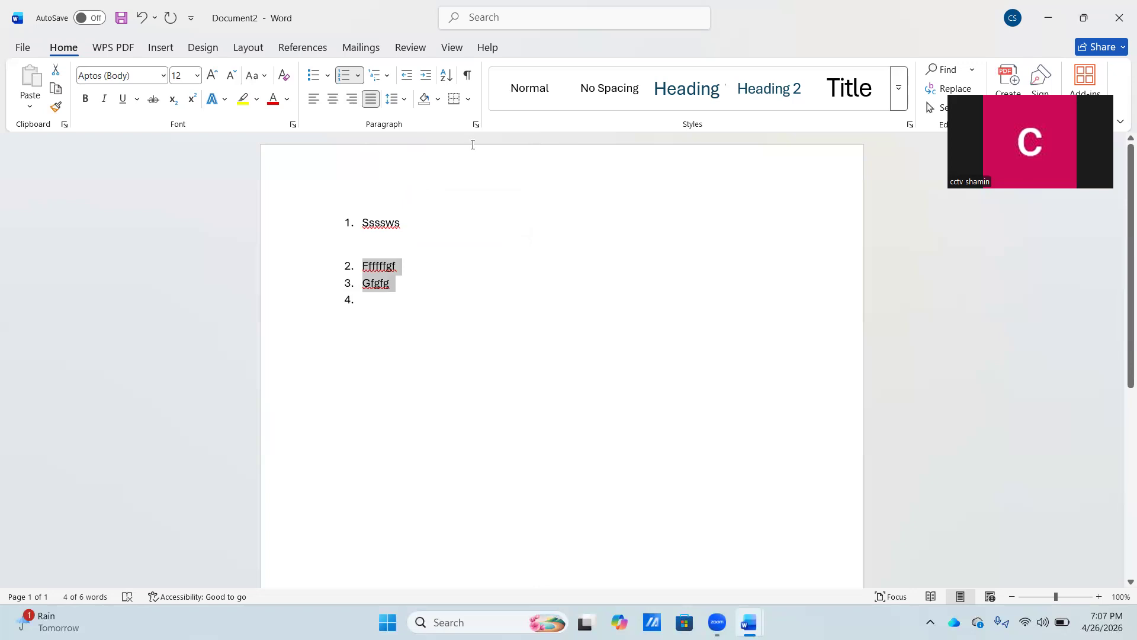
- Look through the shading colors, border options and paragraph styles available for the selected list items, without applying one
left_click(439, 100)
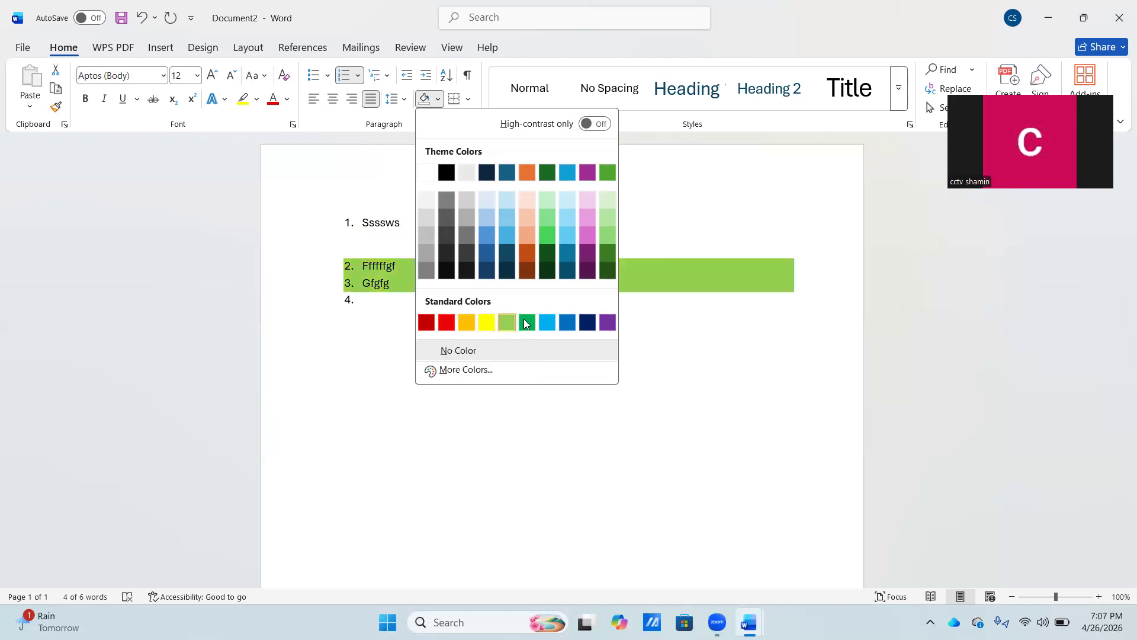
left_click(309, 325)
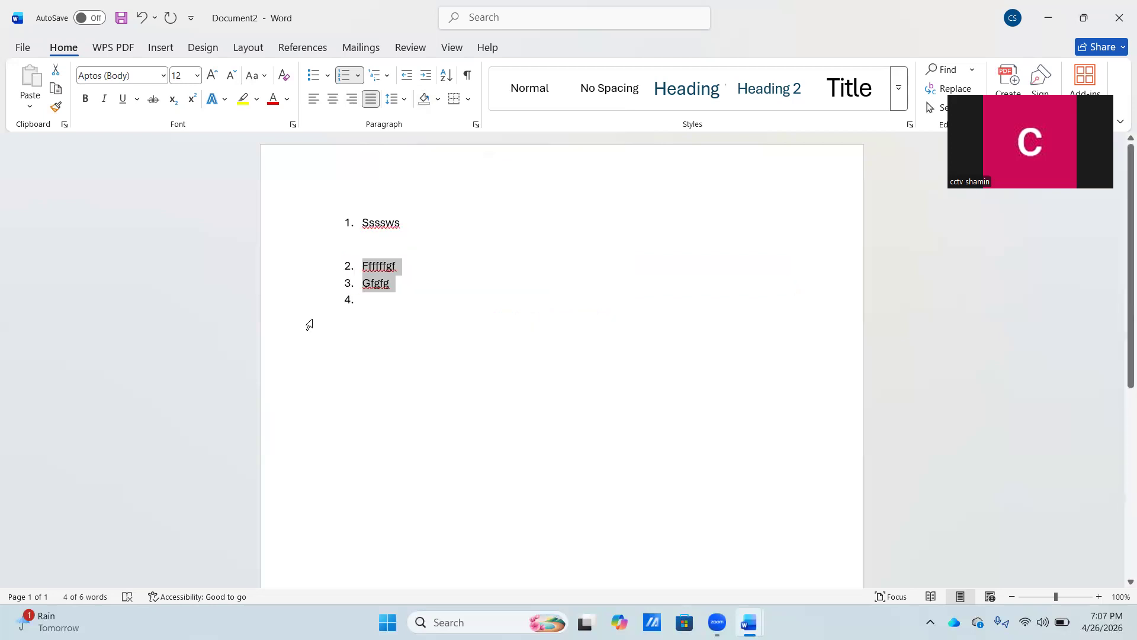
left_click(468, 106)
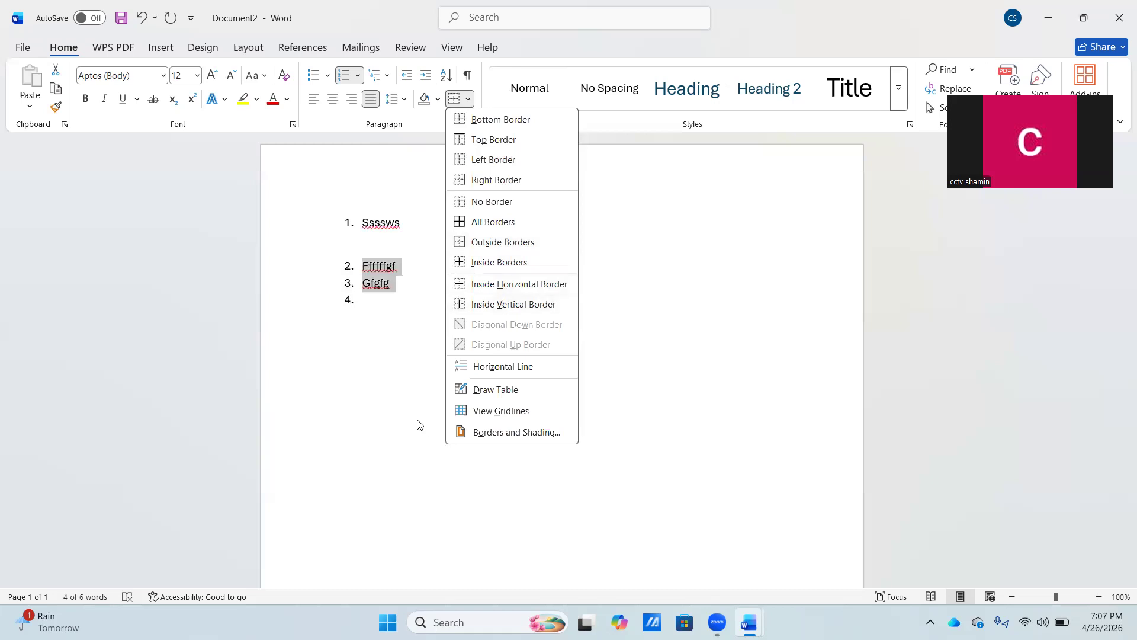
key("Escape")
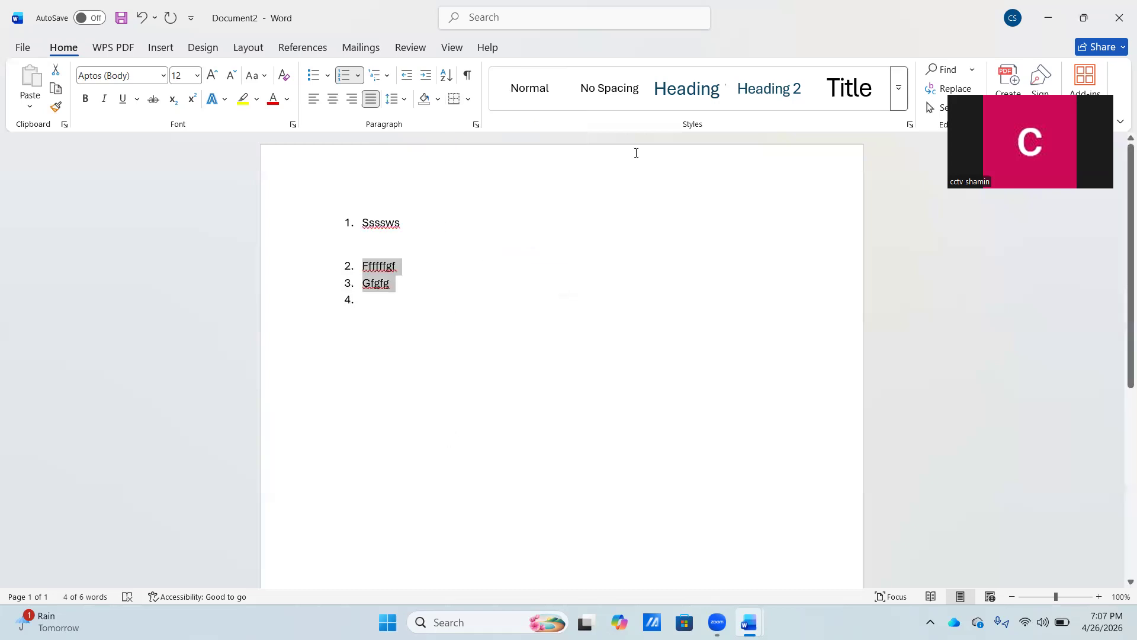
left_click(897, 98)
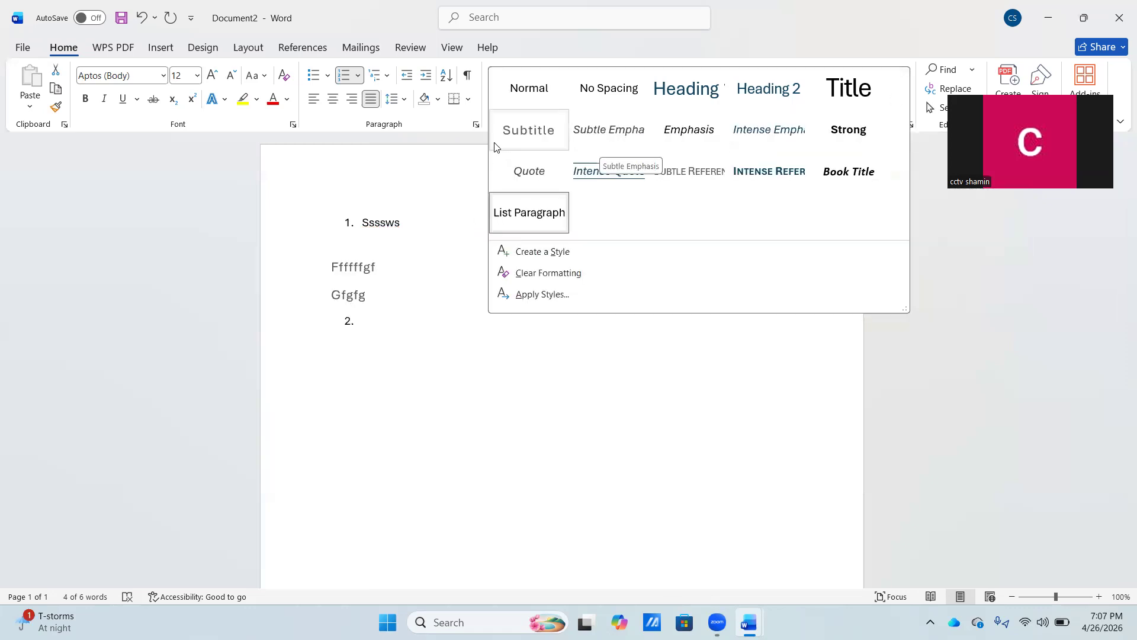
left_click(631, 355)
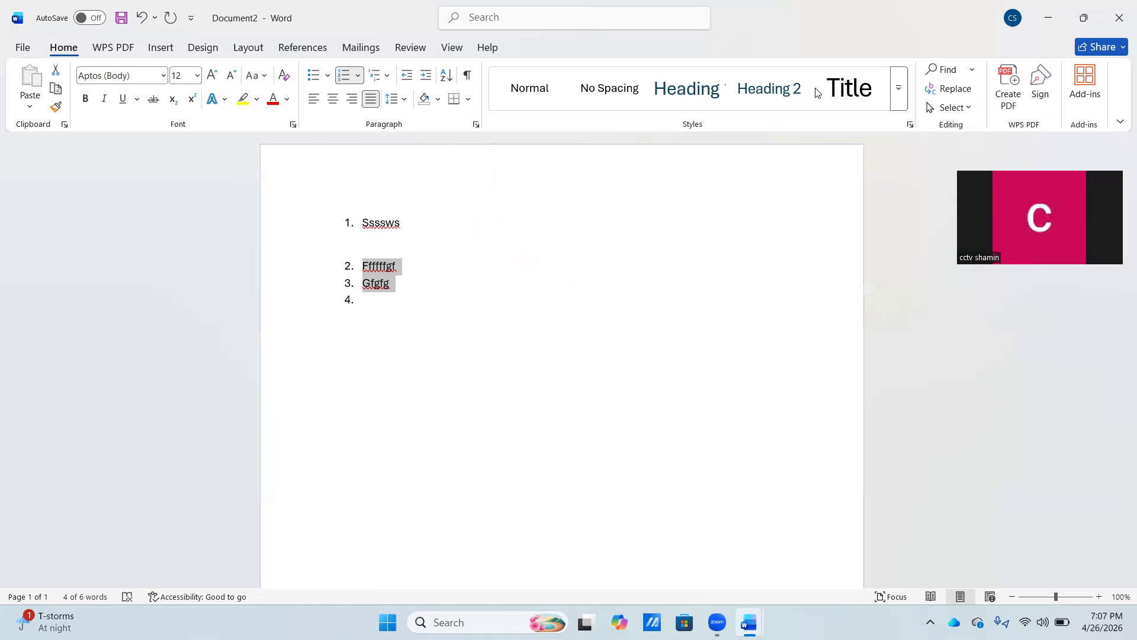
- Set the practice document aside and open the desktop file "16 October 2025" in Word in a maximized window
left_click(1048, 15)
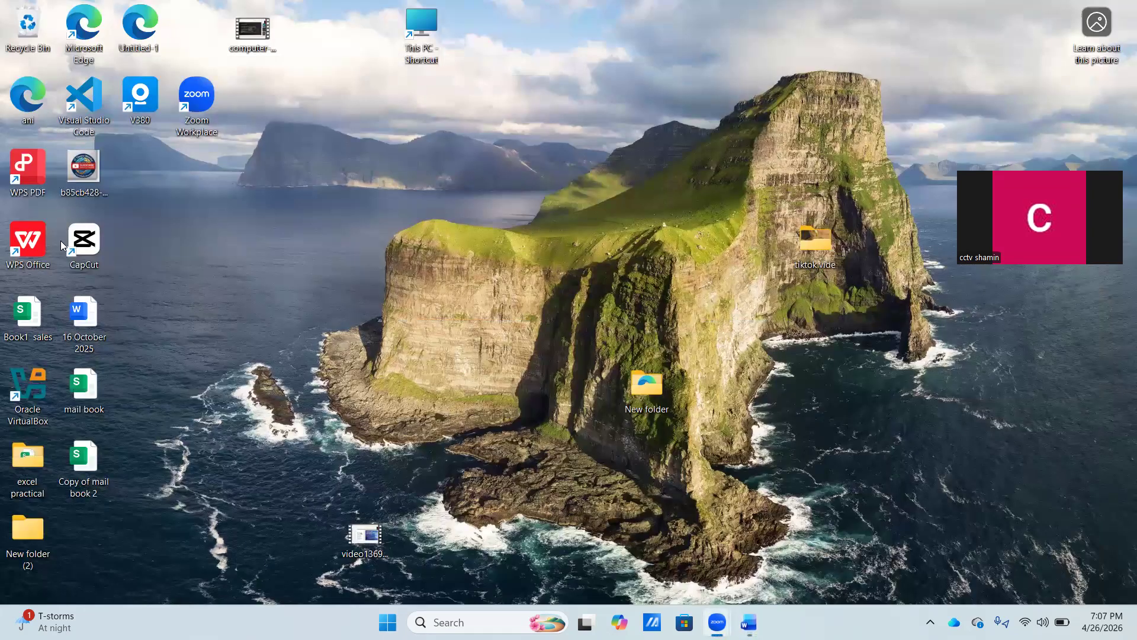
right_click(93, 316)
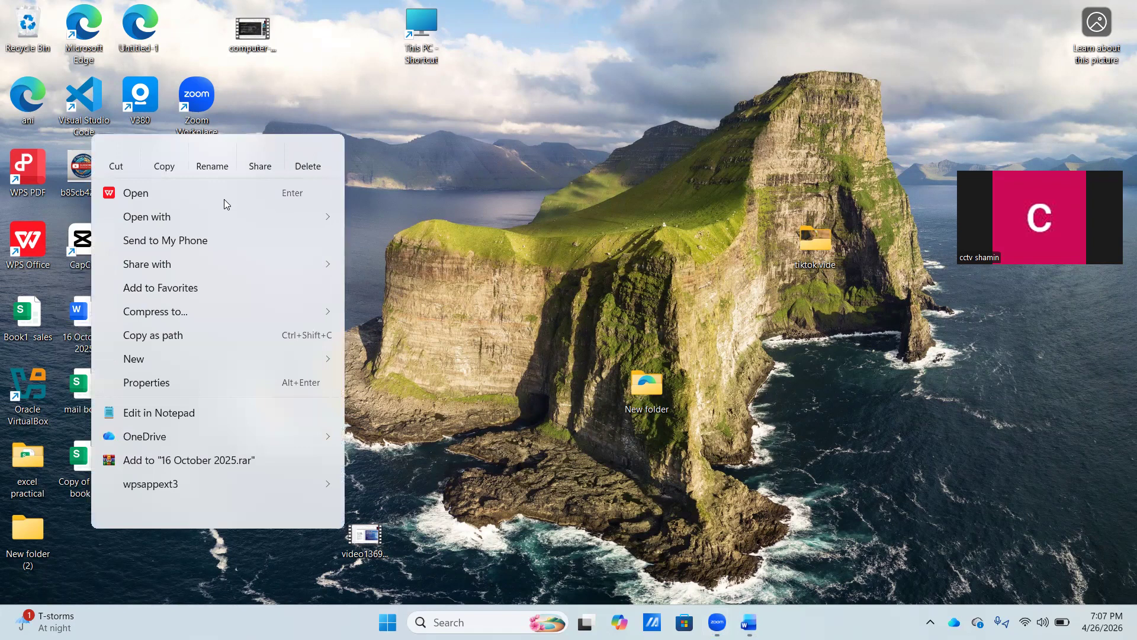
mouse_move(228, 213)
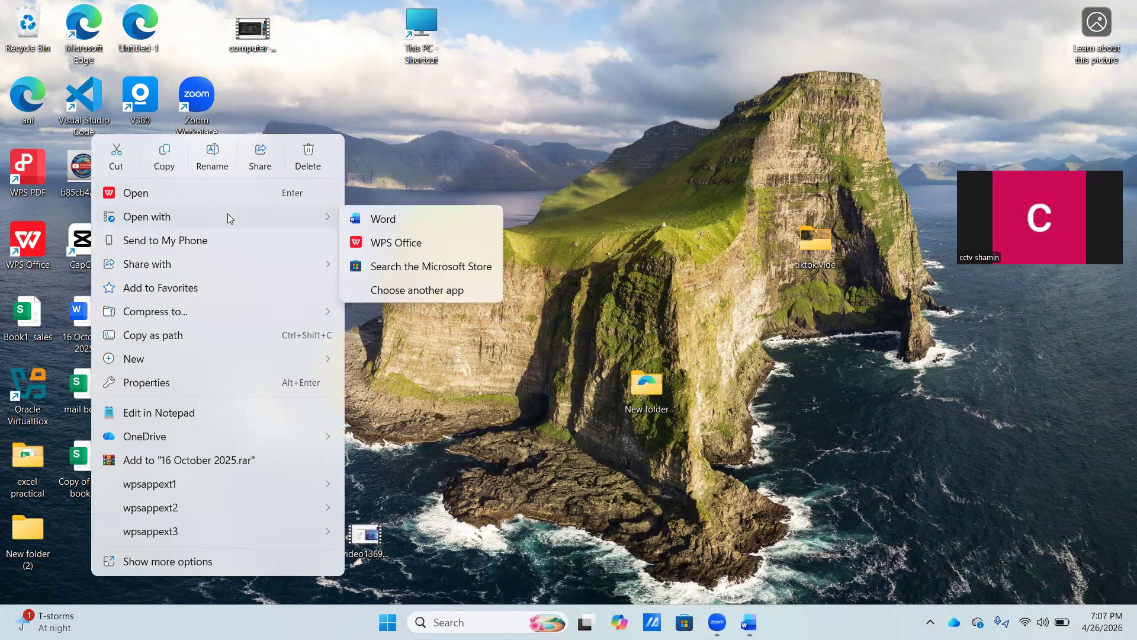
left_click(357, 220)
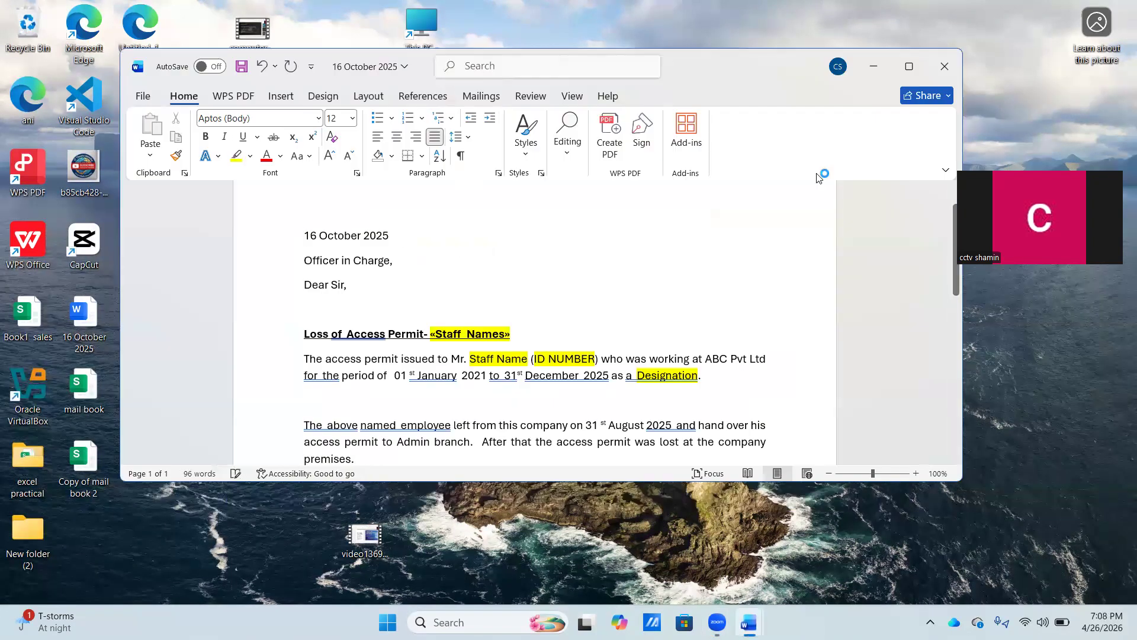
left_click(910, 66)
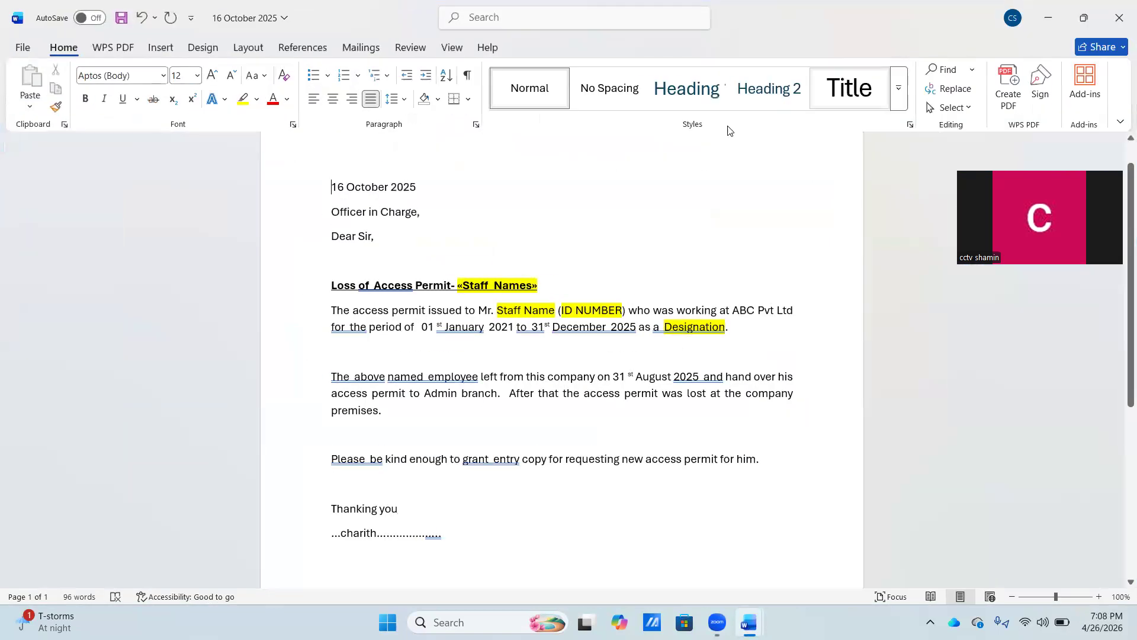
- Remove the space after the date line and the "Officer in Charge," line at the start of the letter
left_click_drag(330, 187, 389, 236)
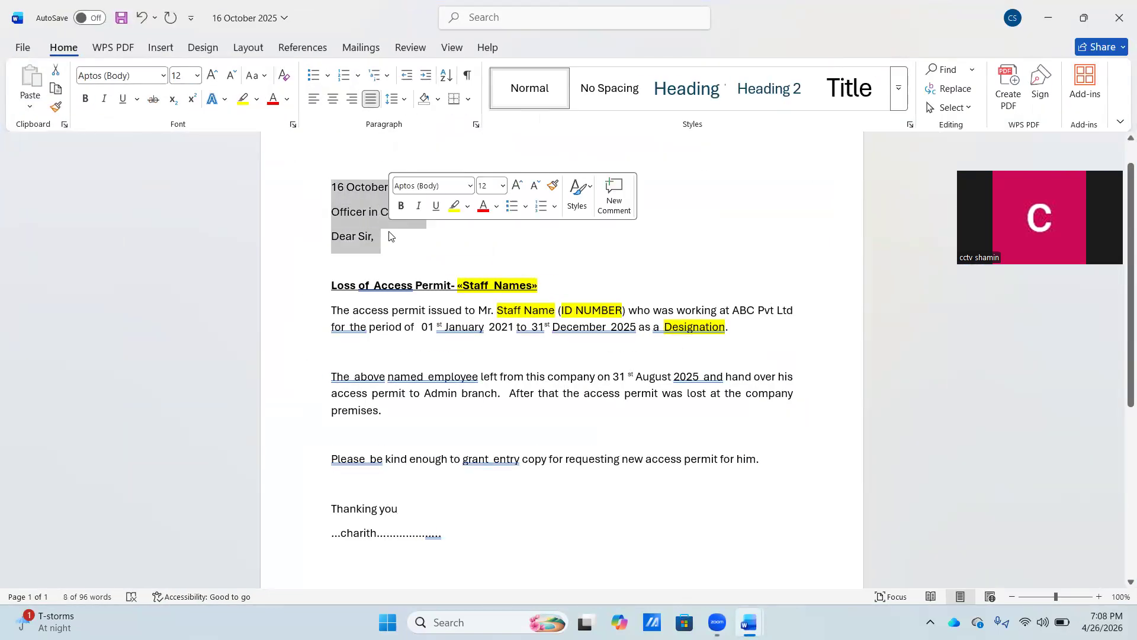
left_click(298, 193)
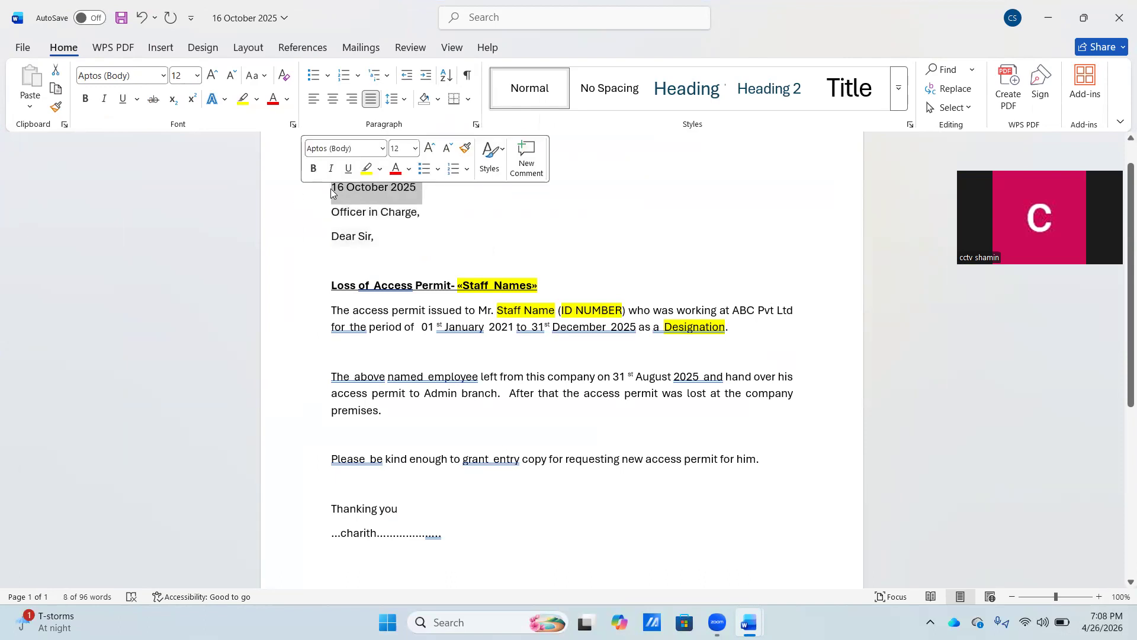
left_click(324, 195)
left_click_drag(328, 182, 428, 209)
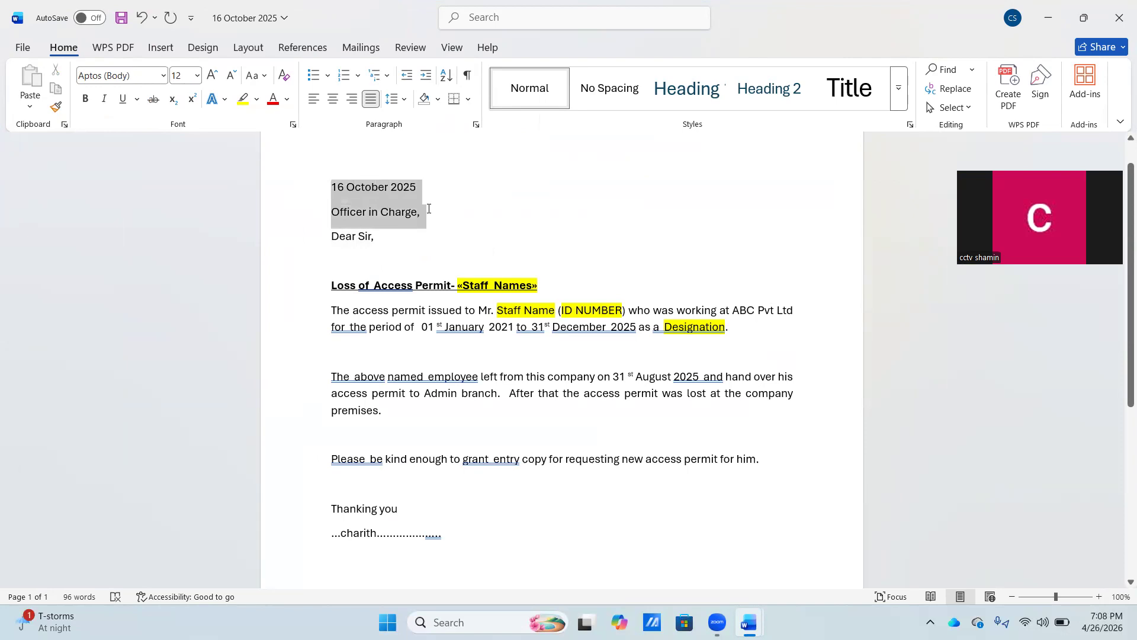
left_click(406, 100)
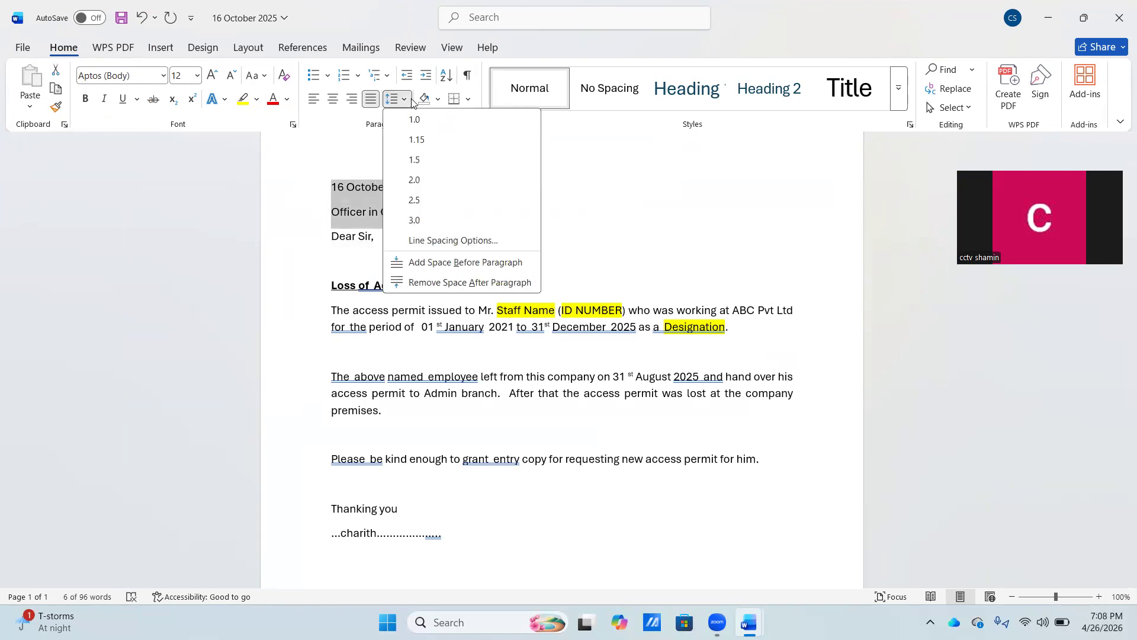
left_click(429, 282)
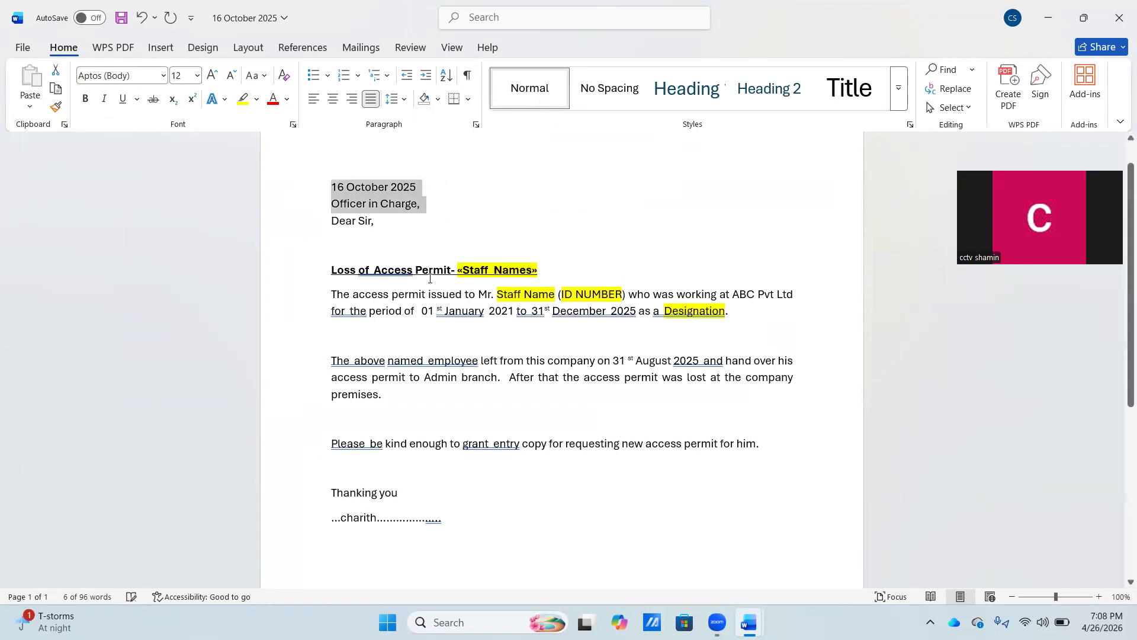
left_click(389, 237)
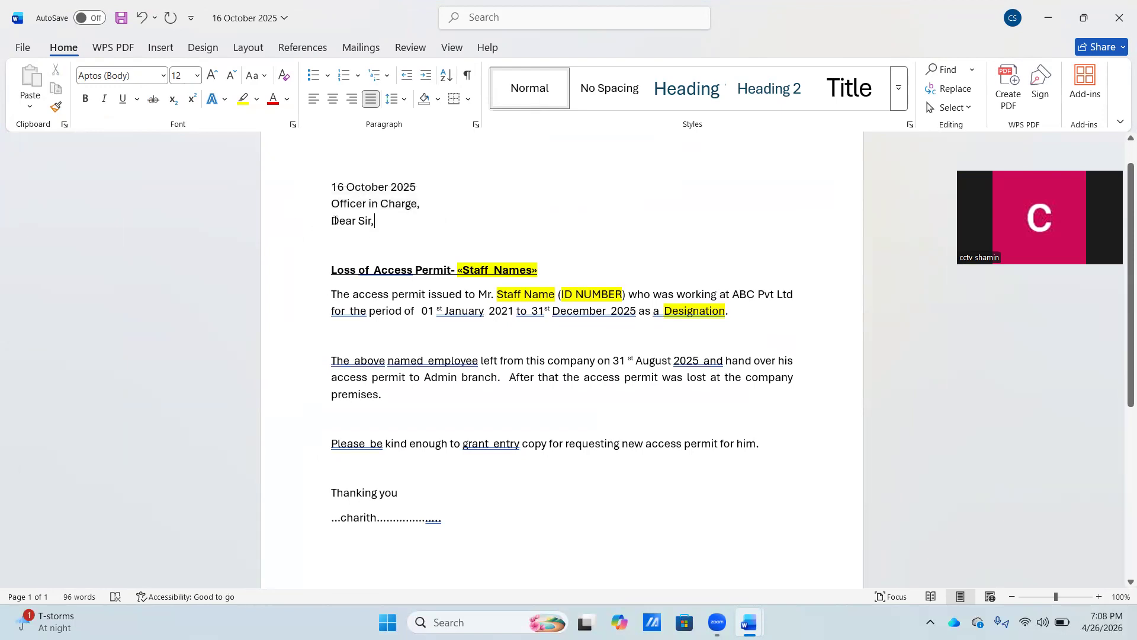
- Set the line spacing of the "Officer in Charge," and "Dear Sir," lines to 2.5
left_click_drag(334, 204, 378, 220)
left_click(407, 103)
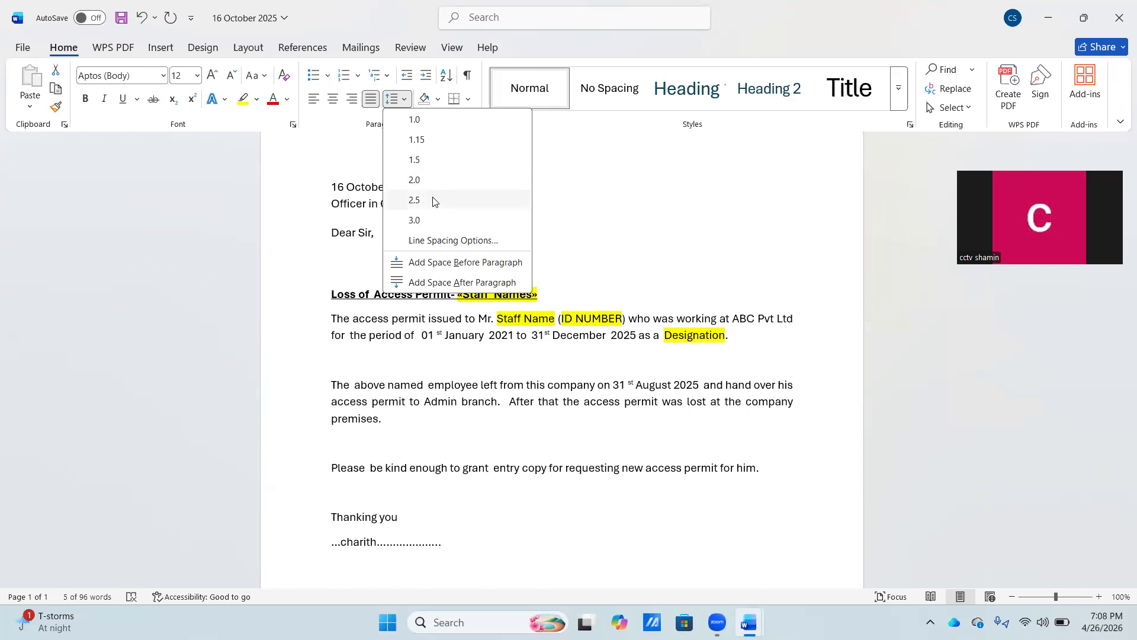
key("Escape")
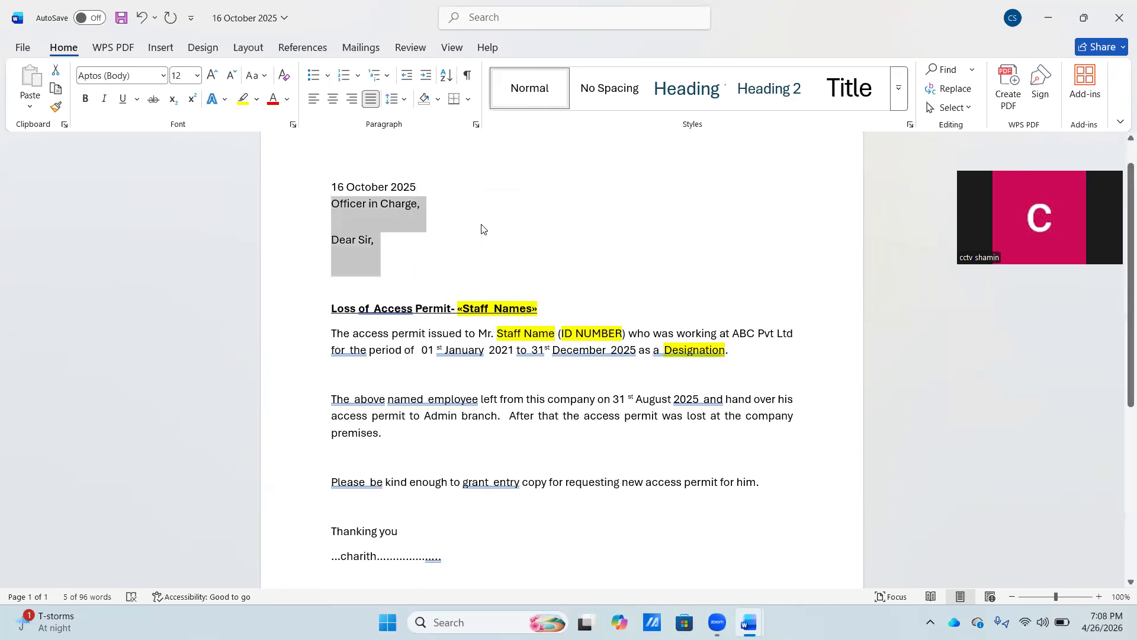
left_click(483, 229)
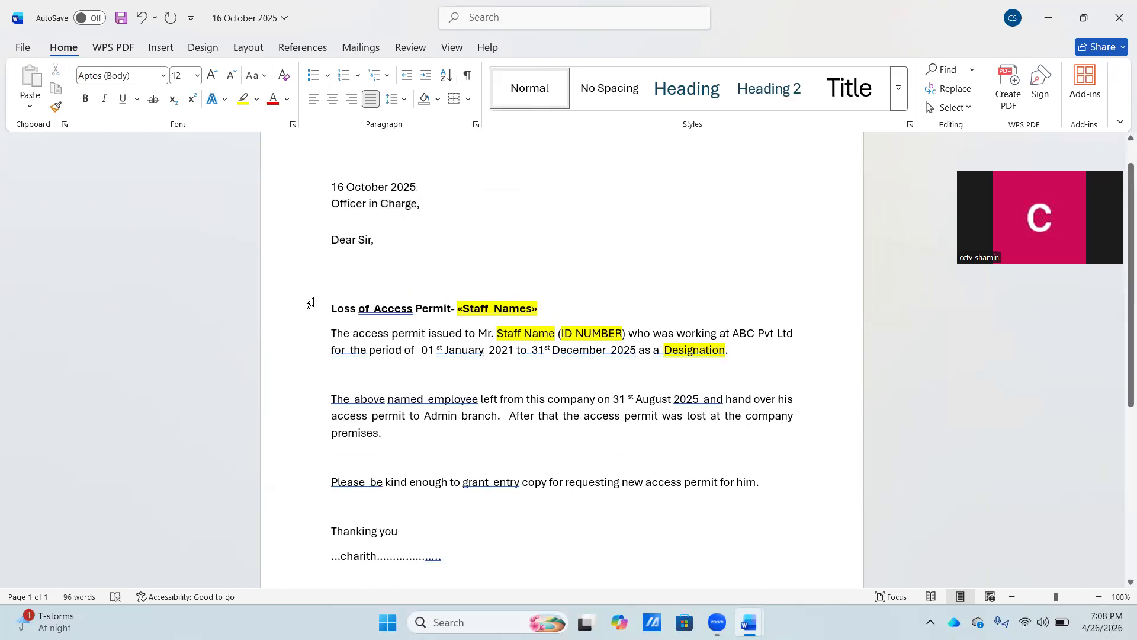
- Center the "Loss of Access Permit" heading line
left_click_drag(327, 308, 551, 308)
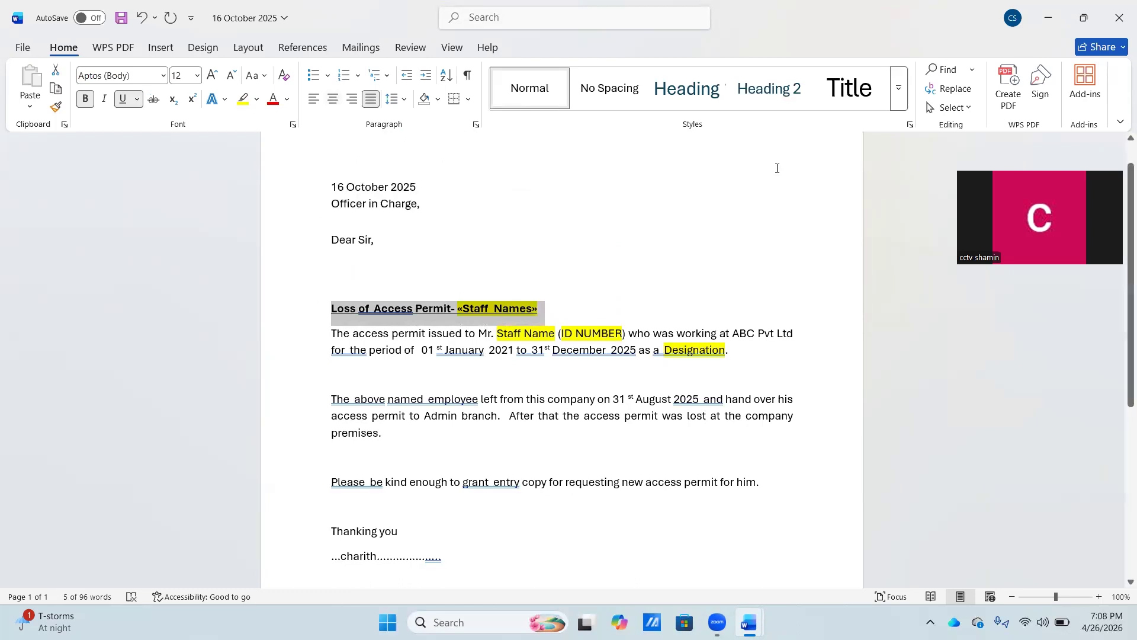
key("ctrl+e")
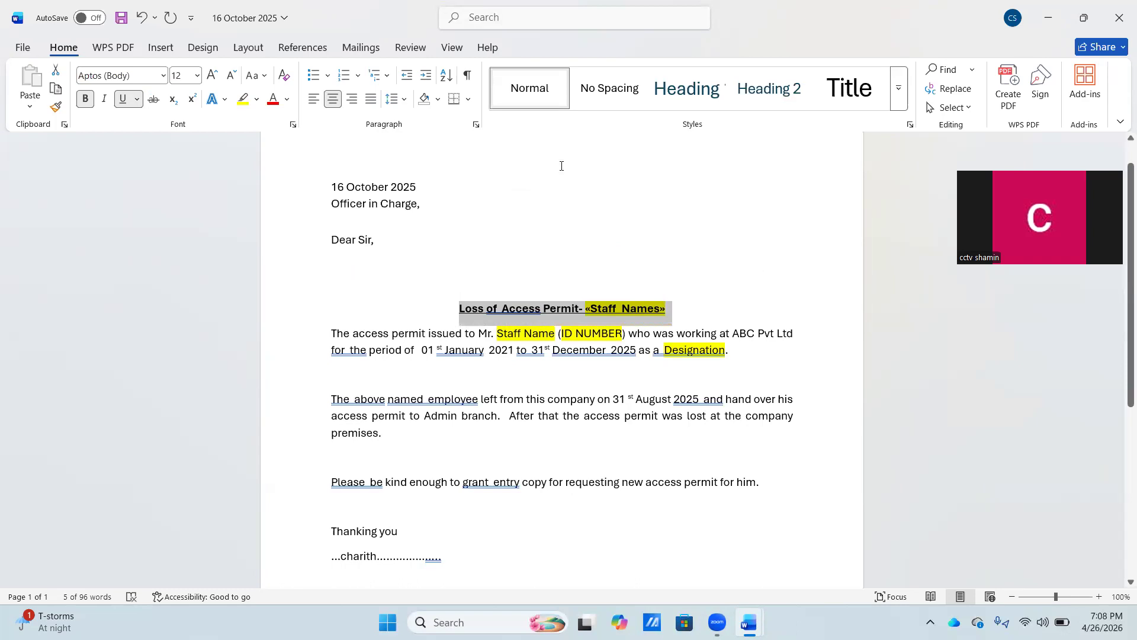
left_click(362, 287)
- Turn justified alignment off and back on for the first and second body paragraphs of the letter
left_click_drag(390, 340, 805, 361)
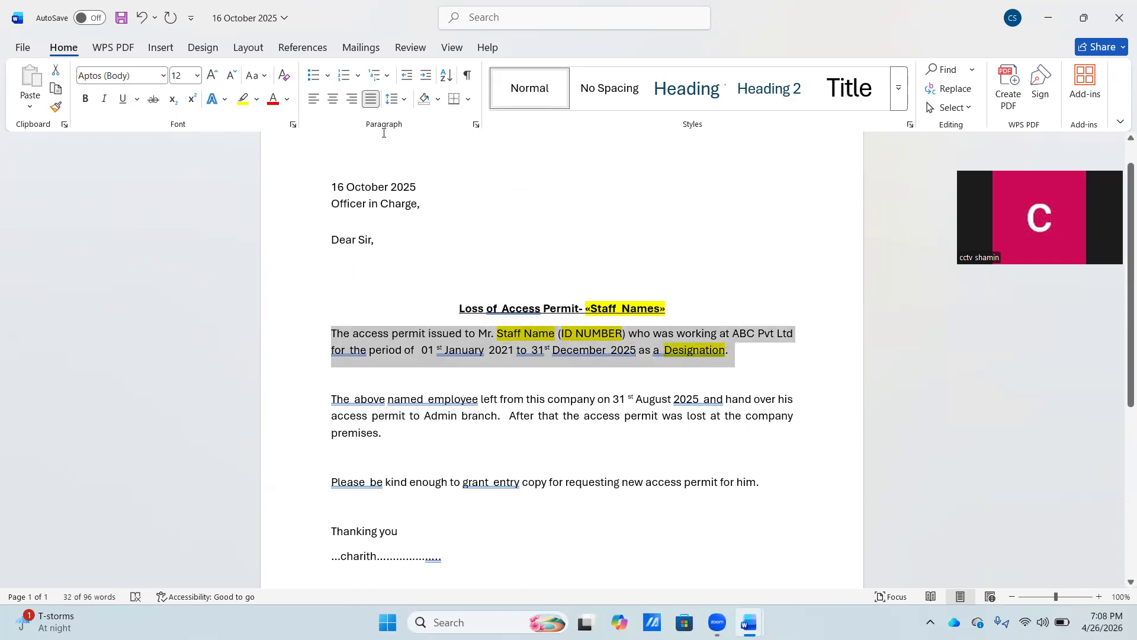
left_click(372, 99)
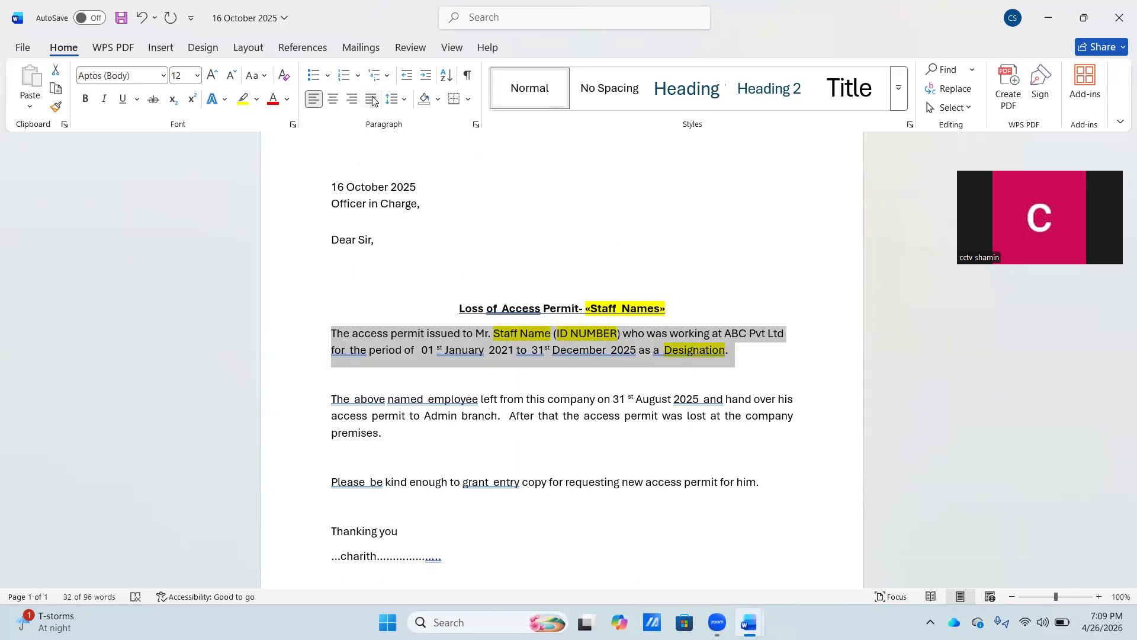
left_click(371, 100)
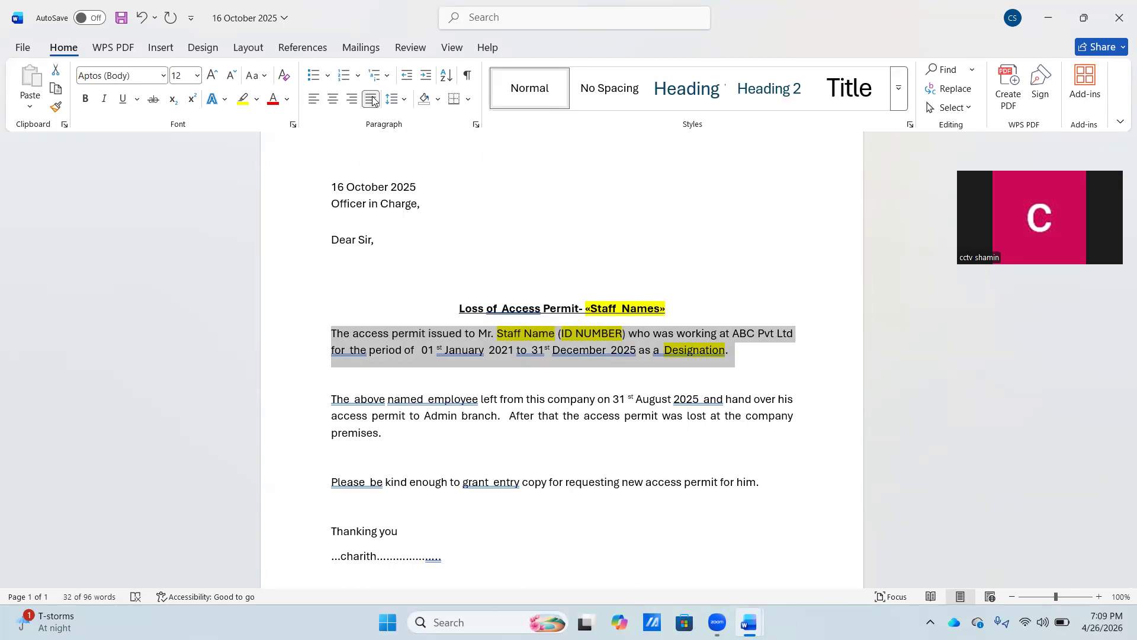
left_click(292, 333)
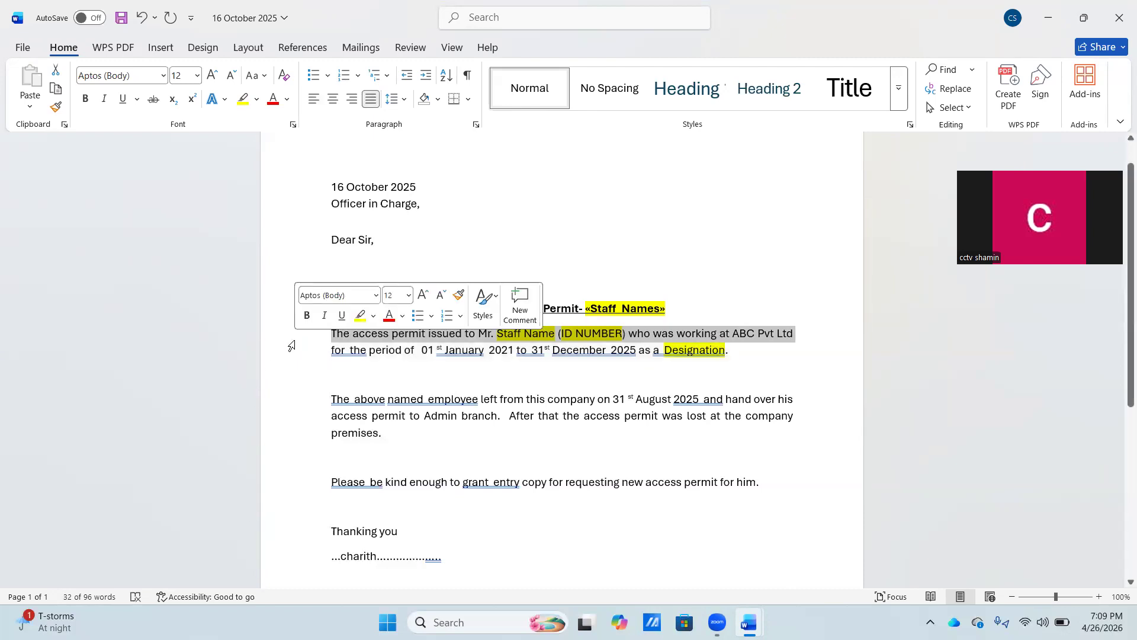
left_click_drag(332, 397, 399, 437)
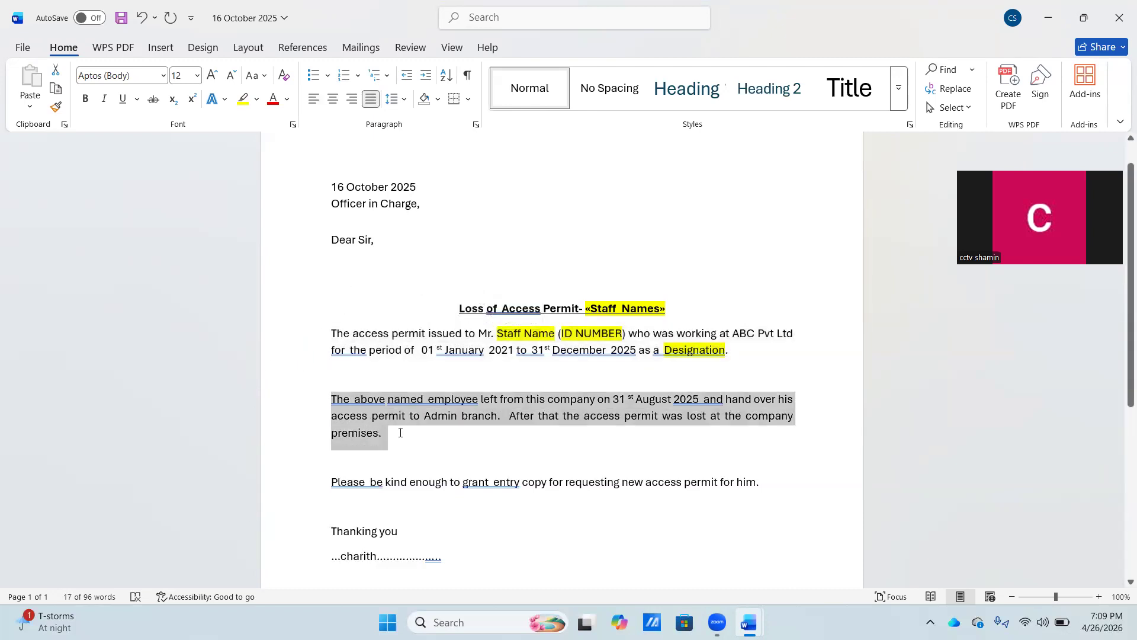
left_click(376, 105)
left_click(375, 104)
left_click(451, 519)
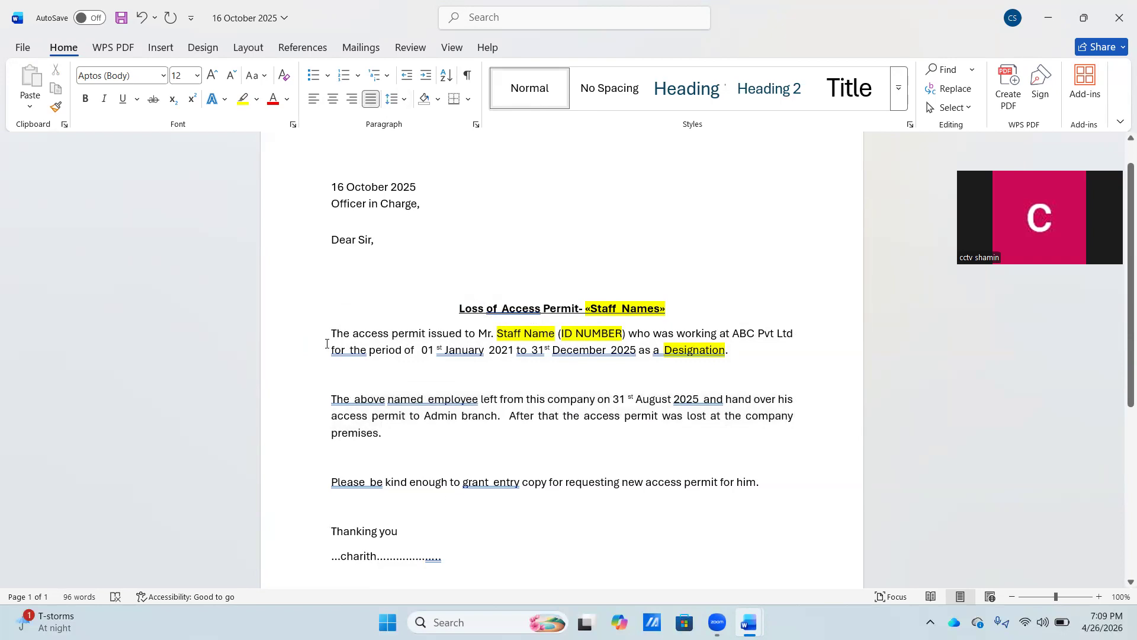
- Make the opening word "The" and the text "Staff Name (ID NUMBER" bold in the first body paragraph
left_click_drag(323, 334, 348, 338)
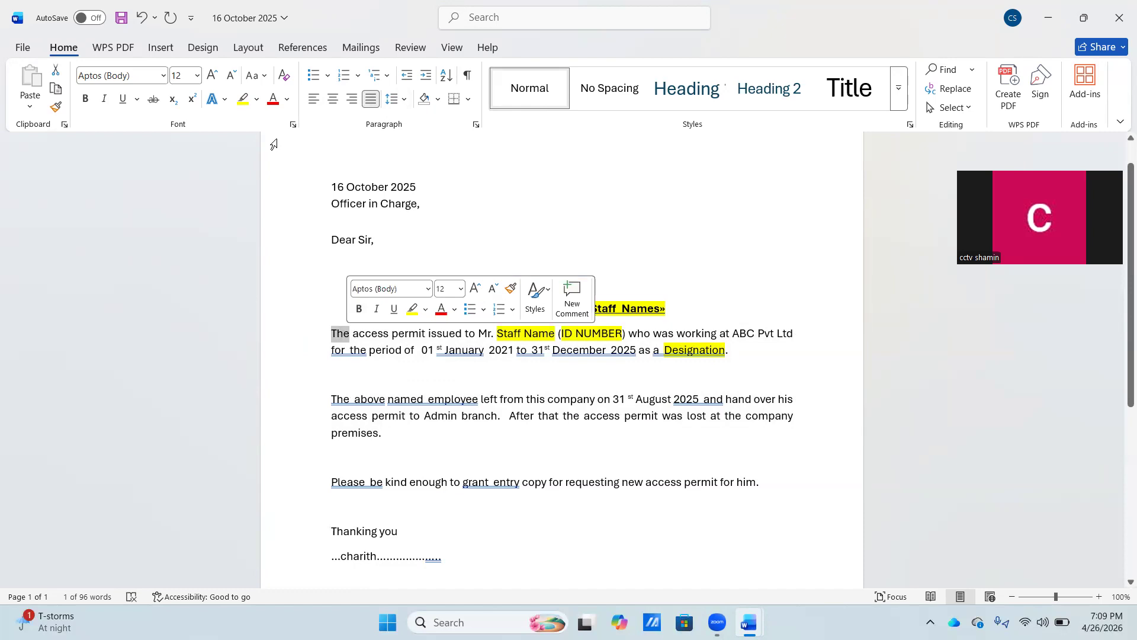
left_click(87, 99)
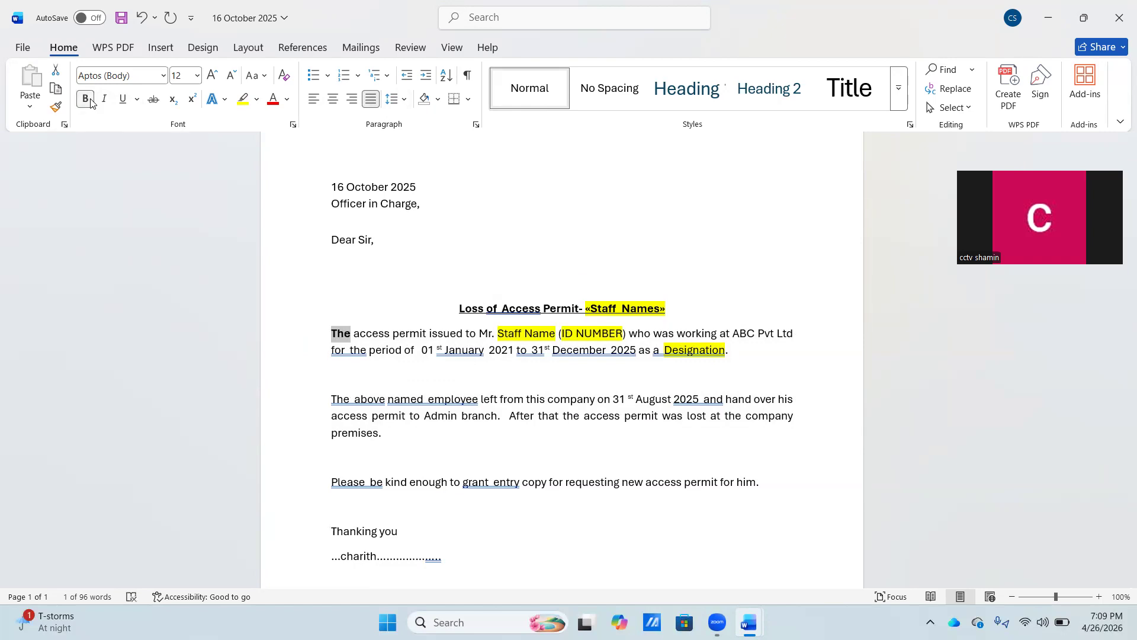
left_click(379, 310)
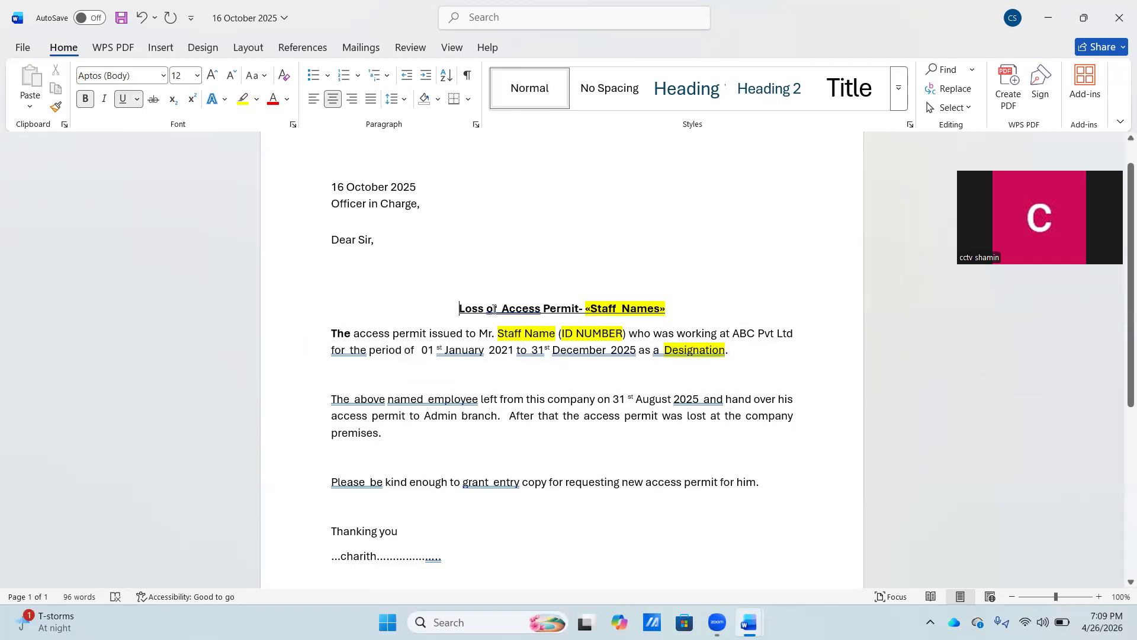
left_click_drag(499, 333, 613, 328)
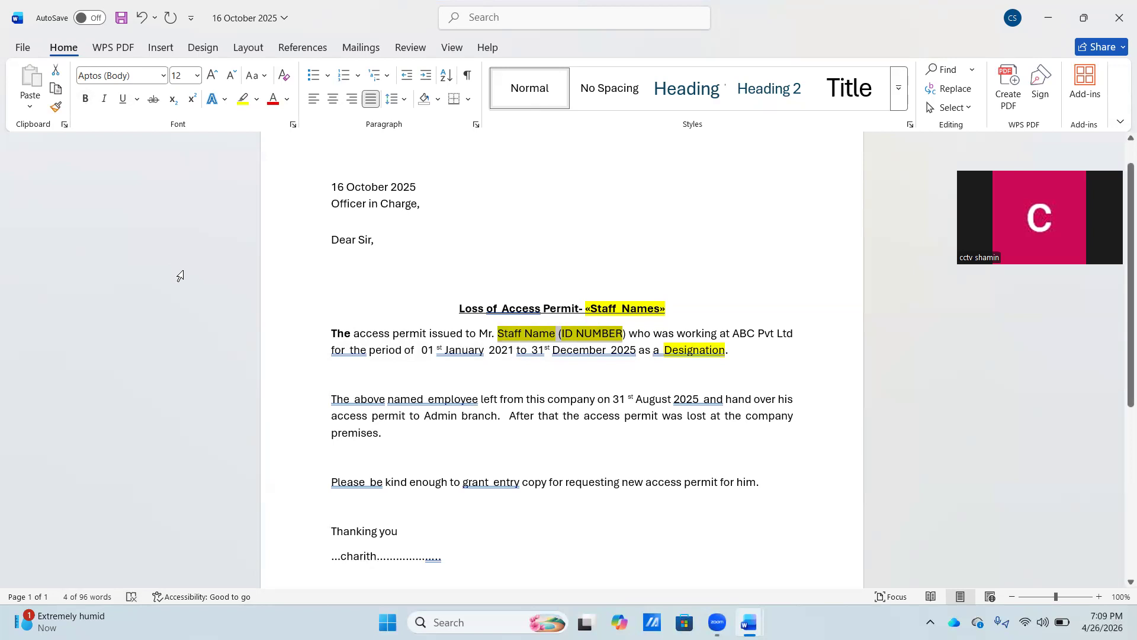
key("ctrl+b")
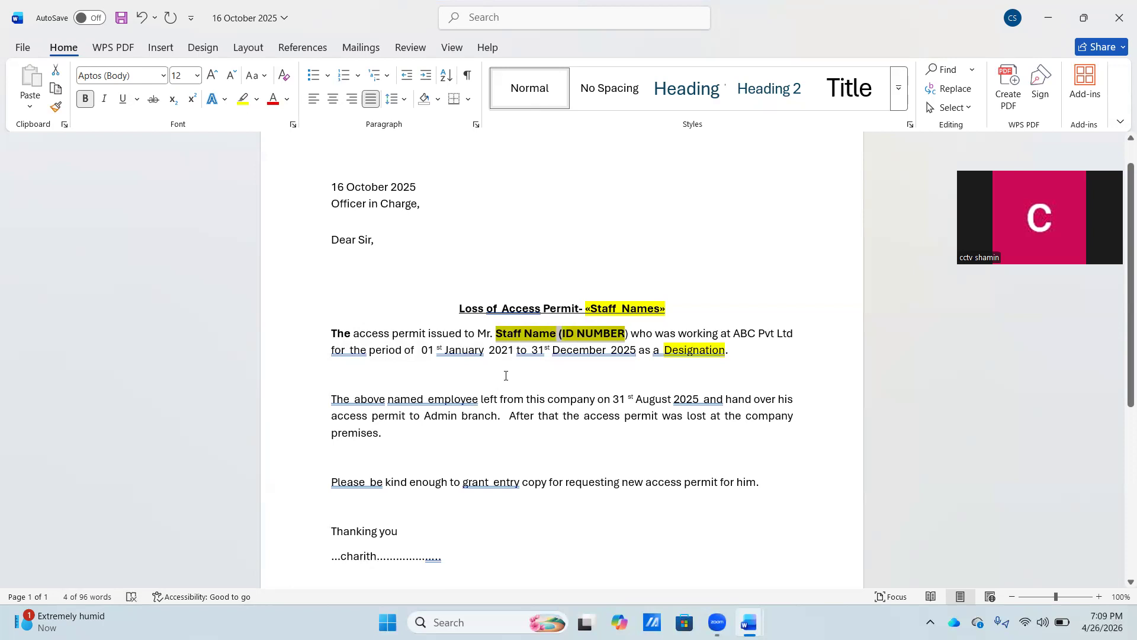
left_click(505, 375)
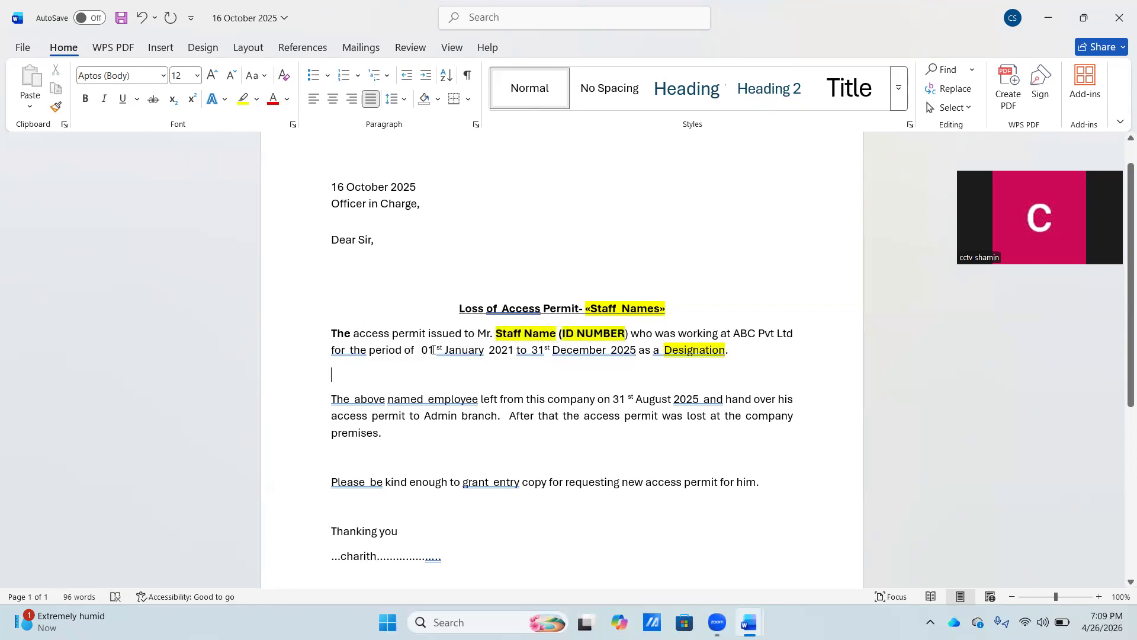
- Try subscript on "01 st" in the first body paragraph, and superscript on "of 01 st"
left_click_drag(436, 349, 444, 352)
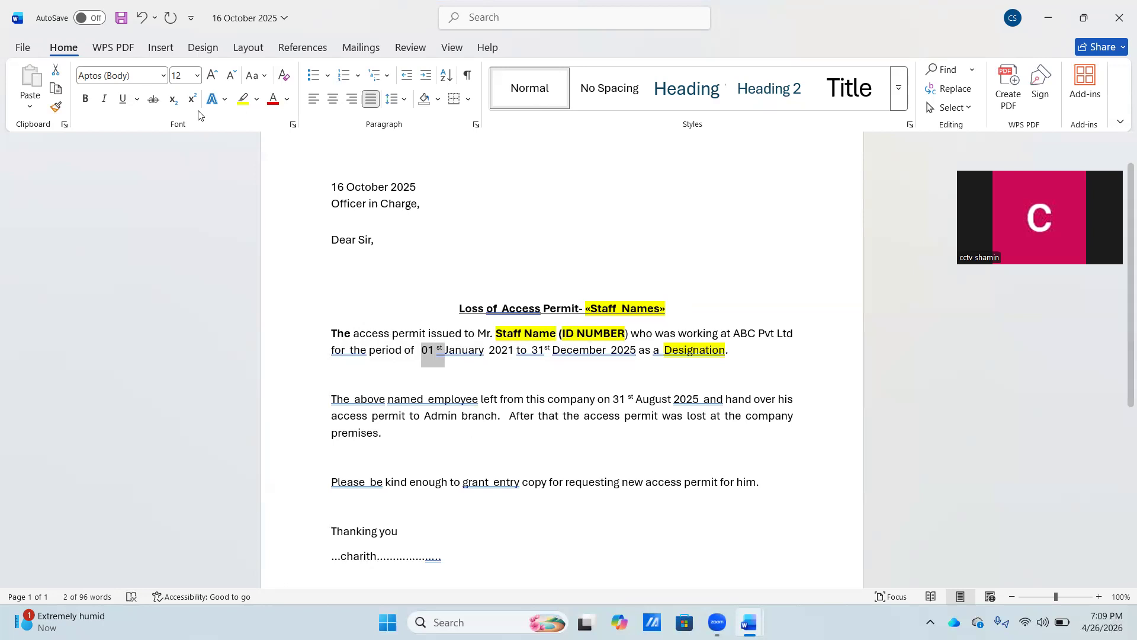
left_click(173, 100)
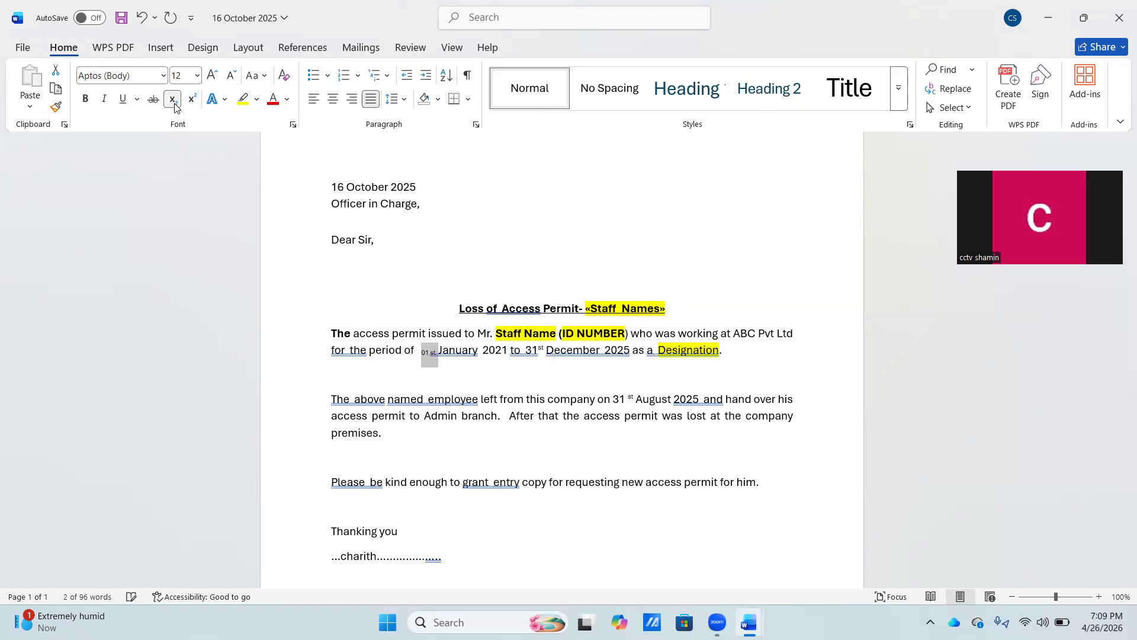
left_click(456, 368)
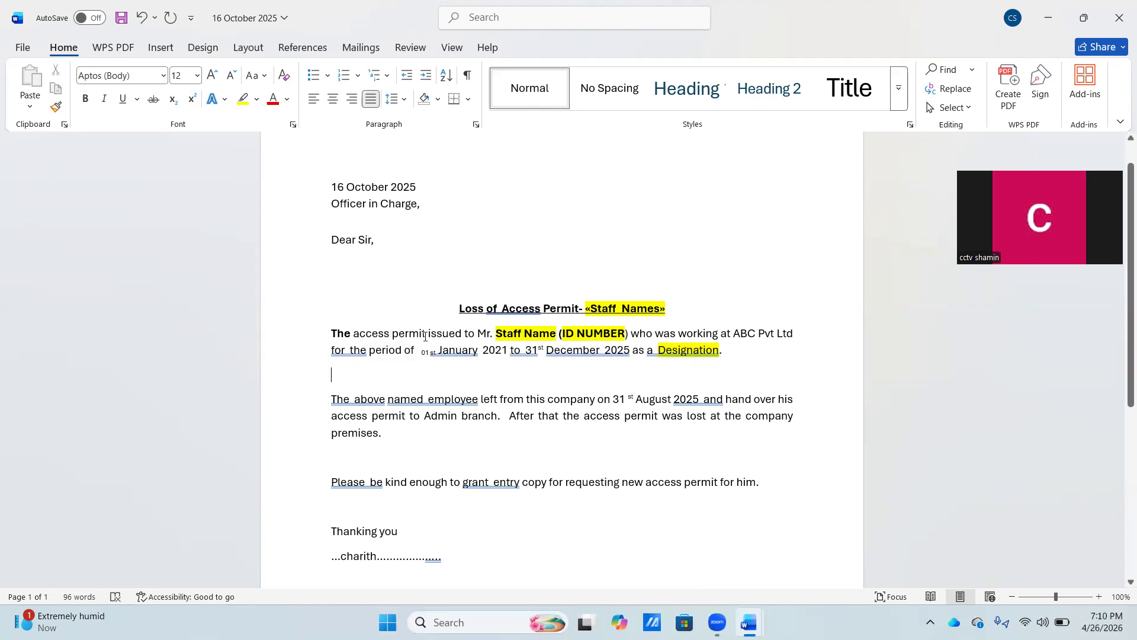
left_click_drag(420, 353, 405, 353)
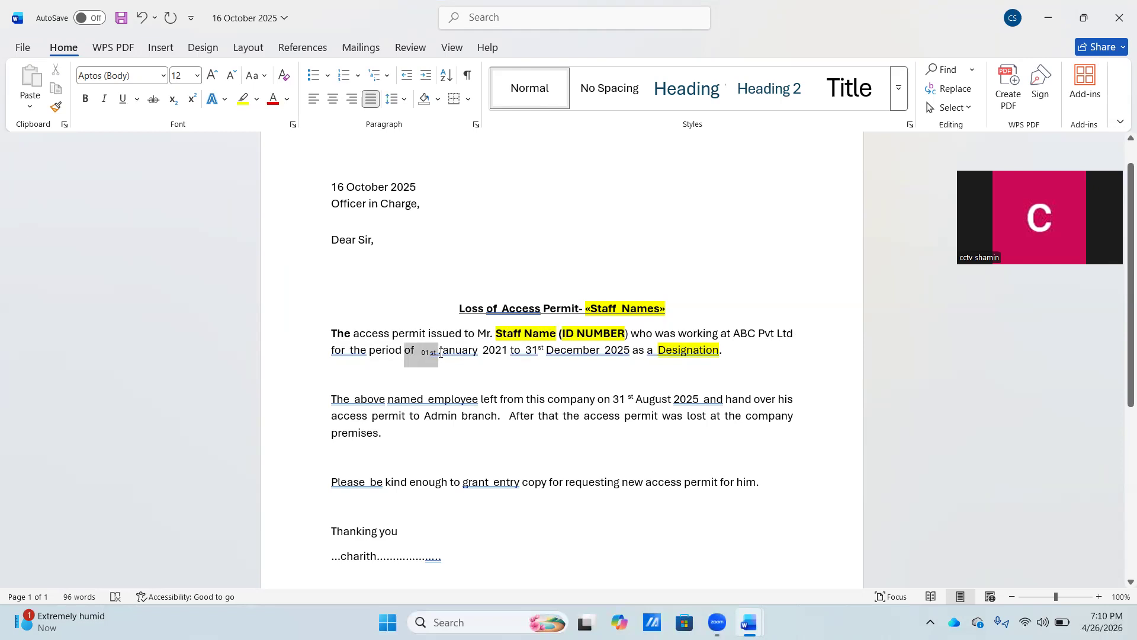
left_click(189, 101)
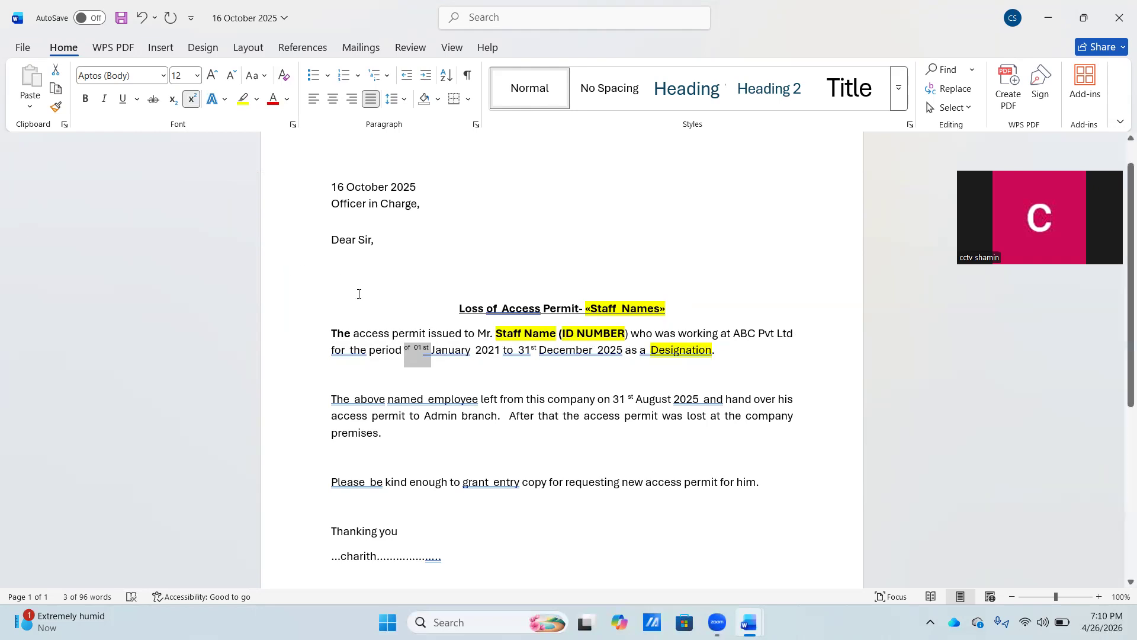
left_click(448, 370)
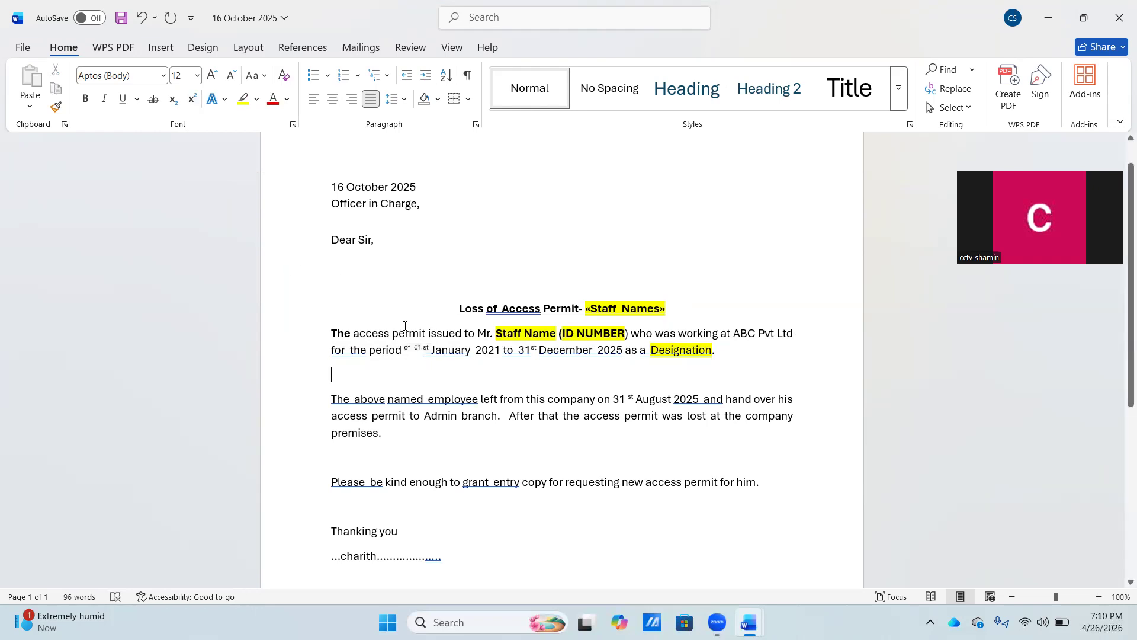
- Undo the superscript and subscript changes to the start date in the first body paragraph
left_click(146, 20)
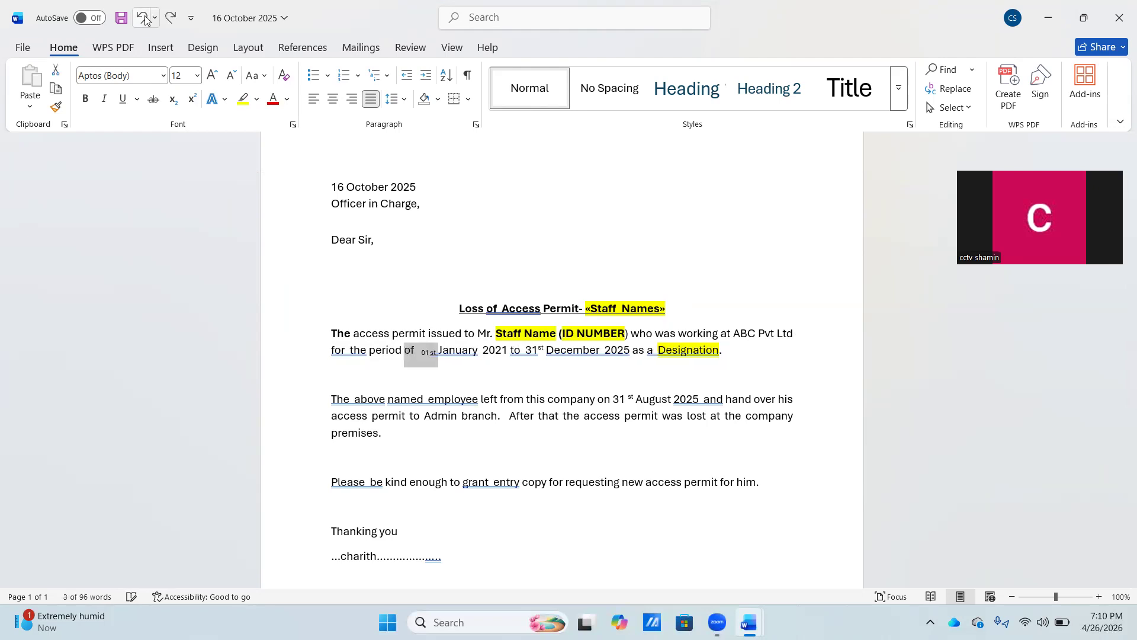
left_click(145, 20)
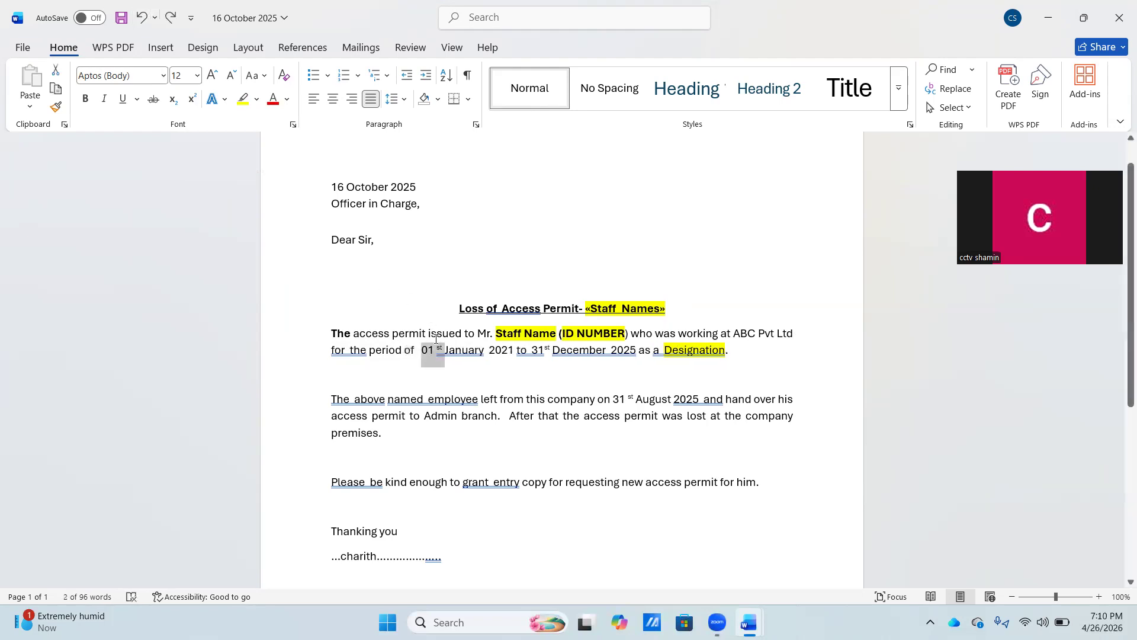
left_click(457, 378)
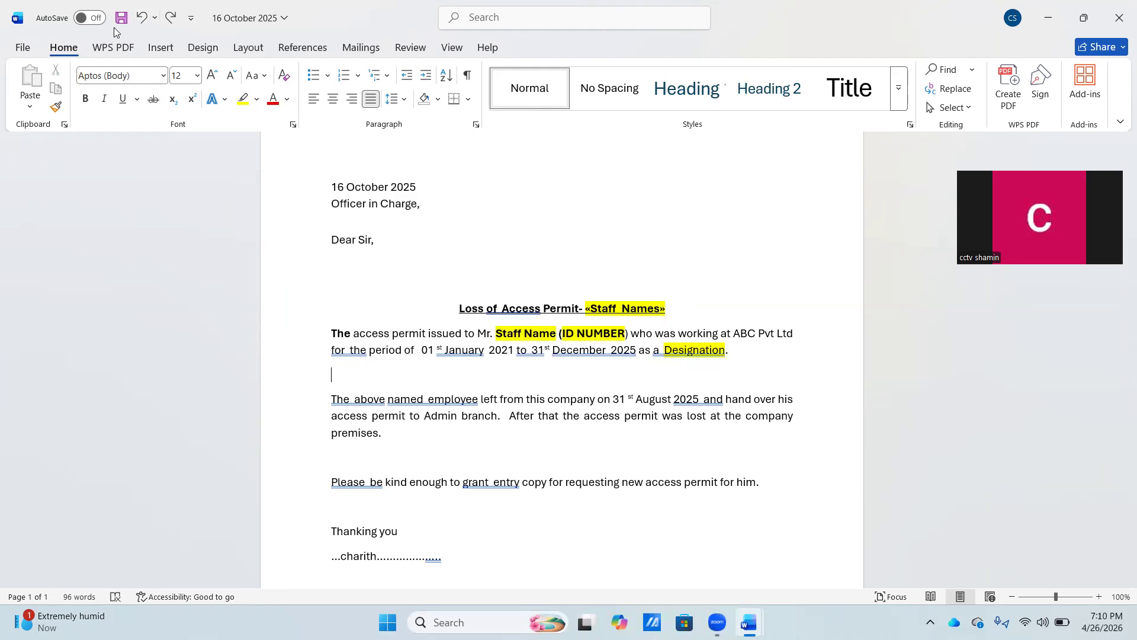
- Insert the CPU | RAM | SSD picture from the Downloads folder on the empty line below the first body paragraph
left_click(159, 52)
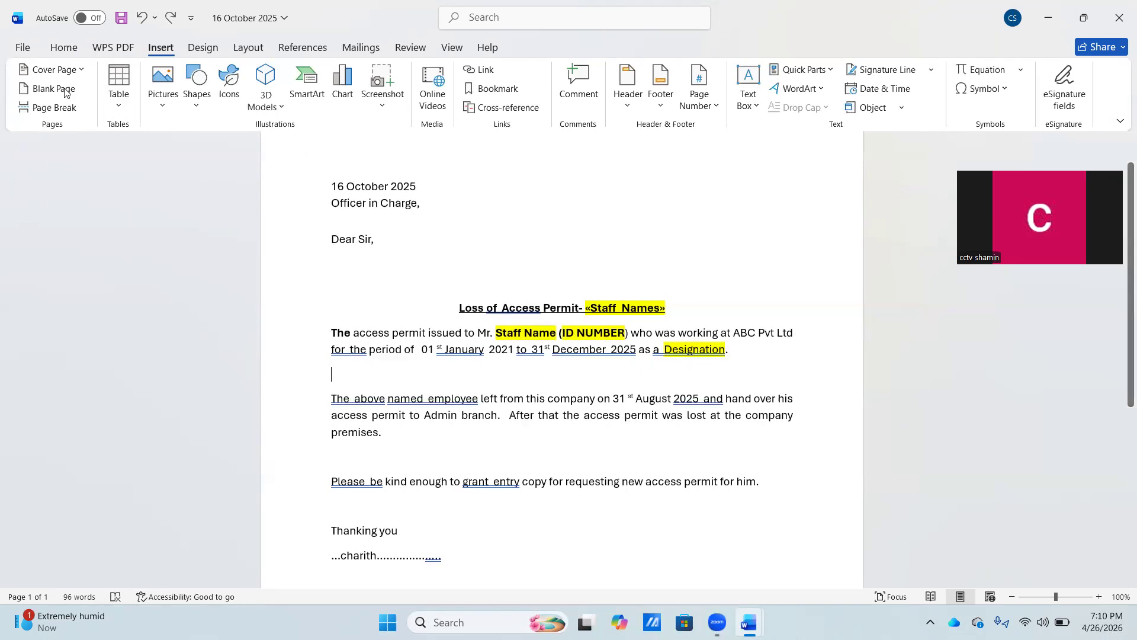
left_click(165, 108)
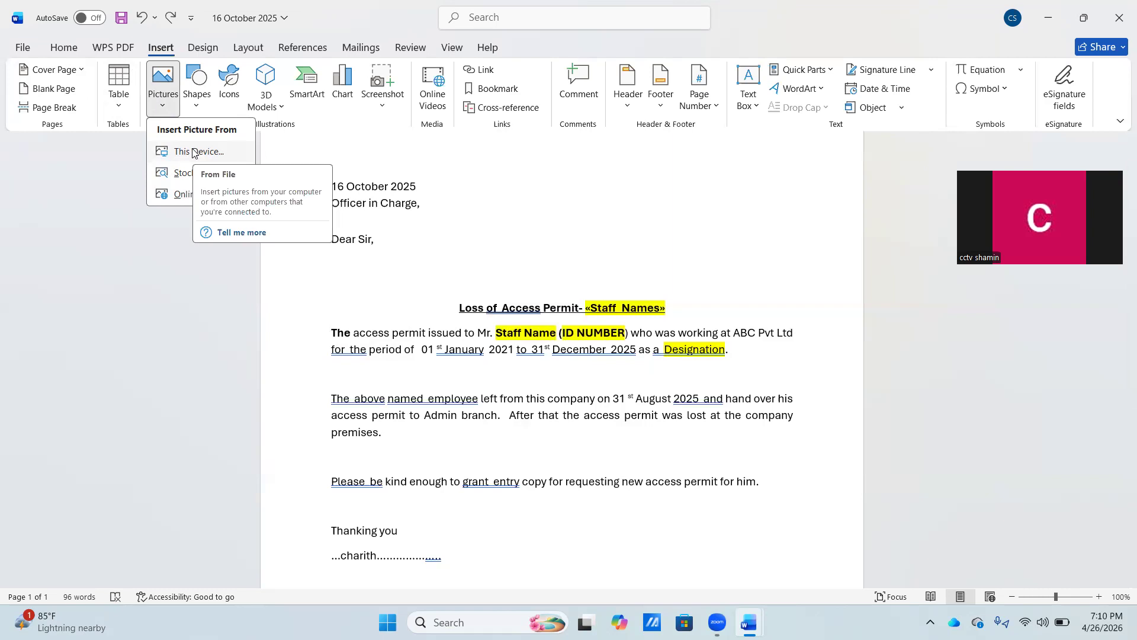
left_click(193, 152)
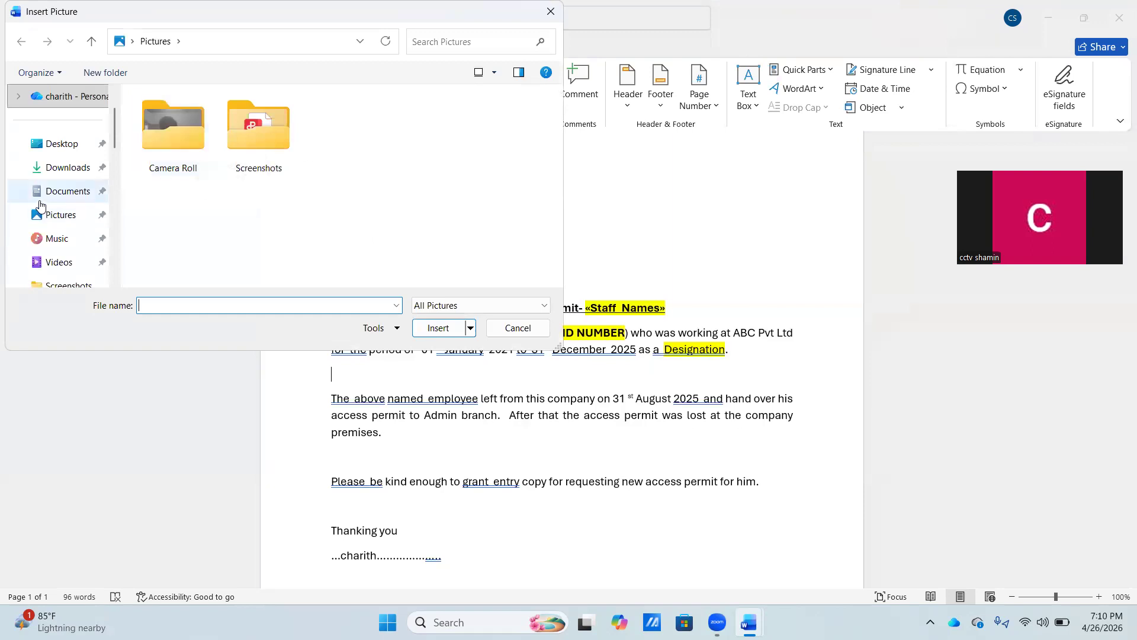
left_click(66, 215)
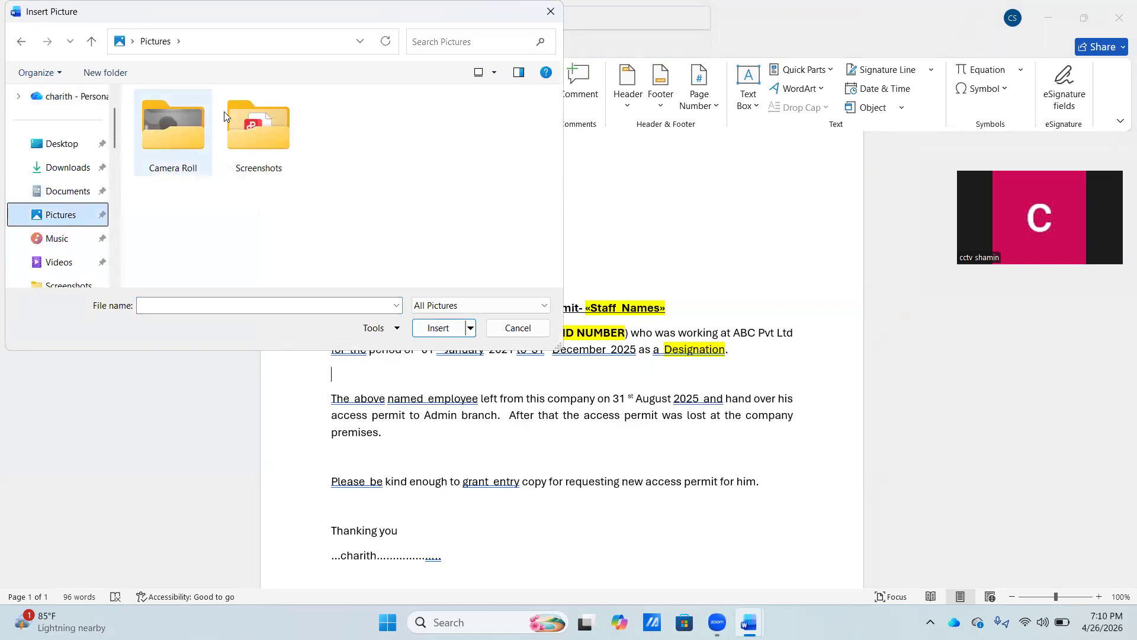
double_click(239, 114)
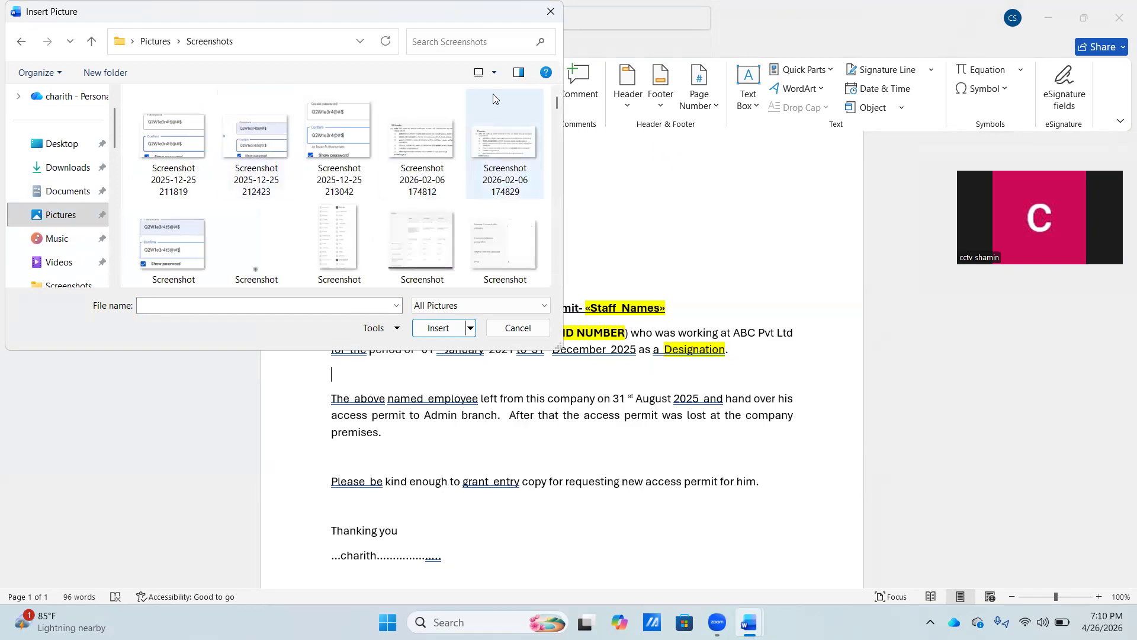
left_click(55, 240)
left_click(60, 215)
double_click(164, 117)
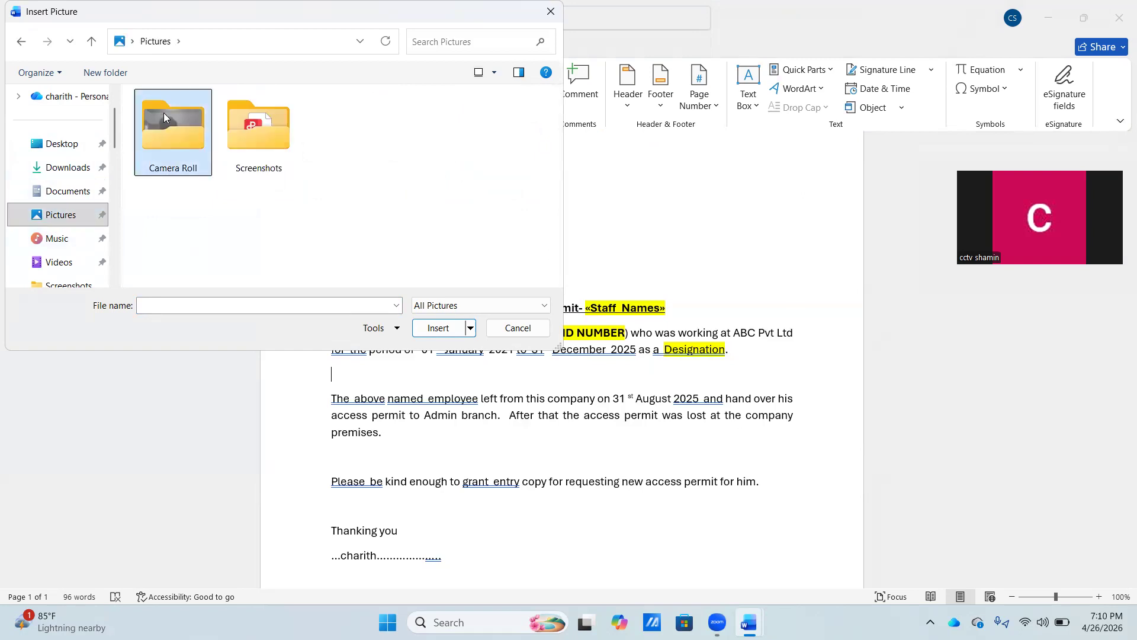
left_click(76, 190)
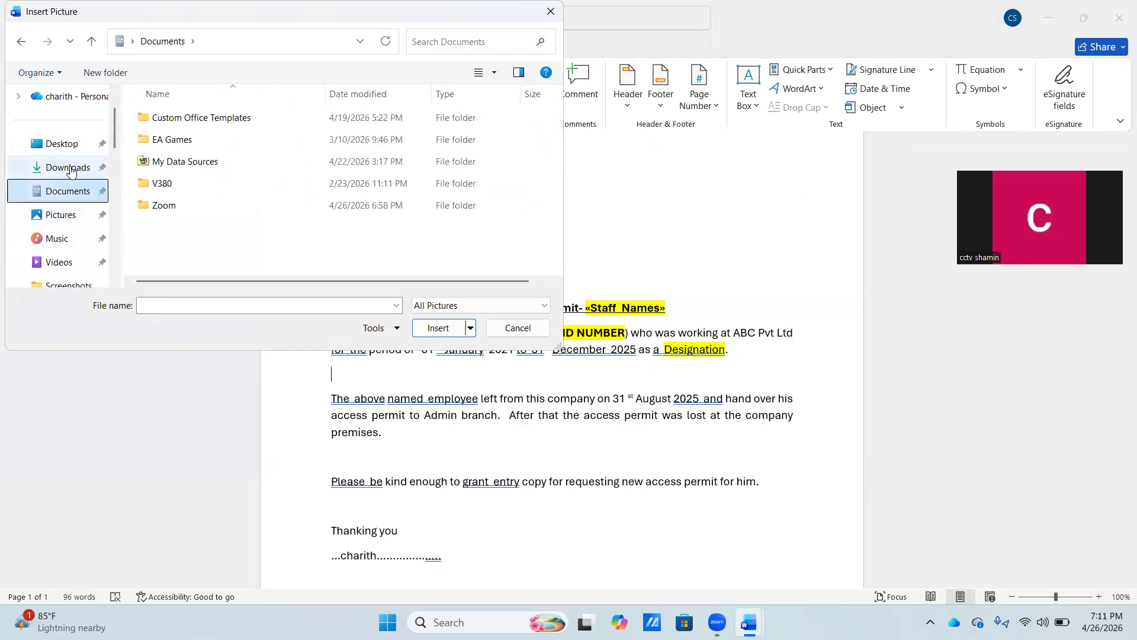
left_click(70, 169)
double_click(203, 140)
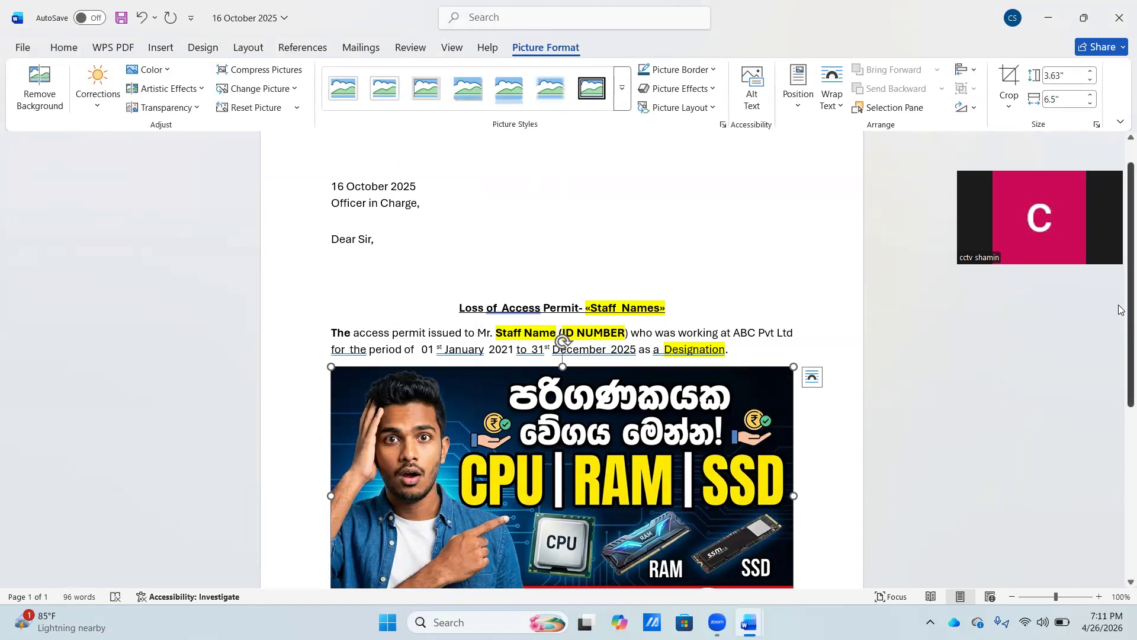
- Shrink the inserted picture to about 2.03" high and 2.61" wide
scroll(1119, 309, "down", 3)
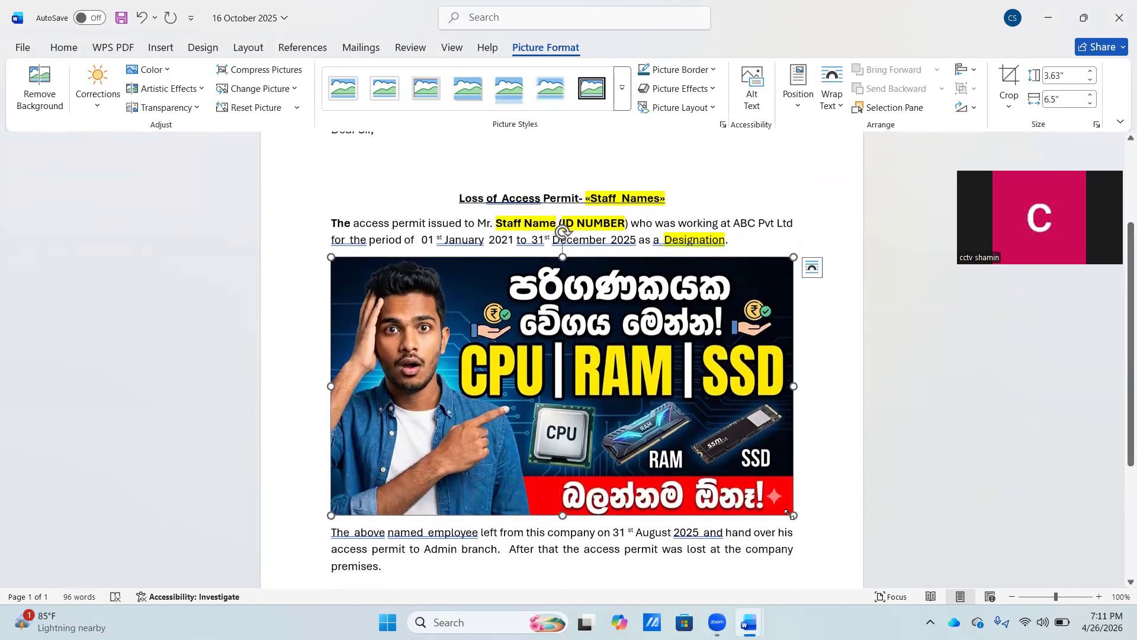
left_click_drag(792, 515, 590, 402)
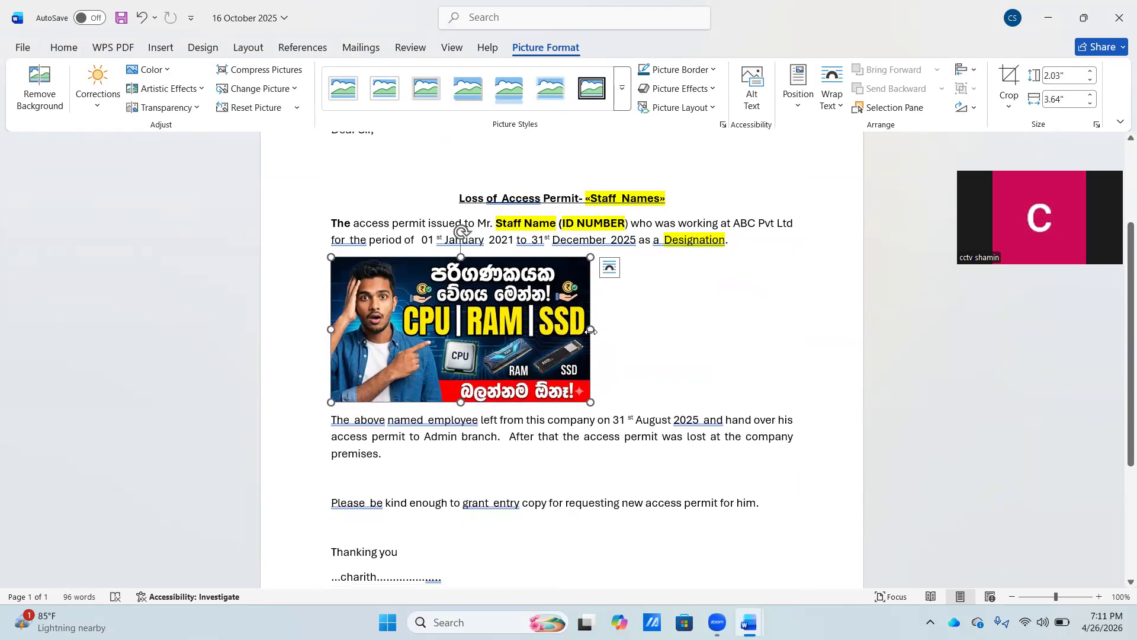
left_click_drag(600, 332, 513, 277)
left_click_drag(471, 320, 545, 322)
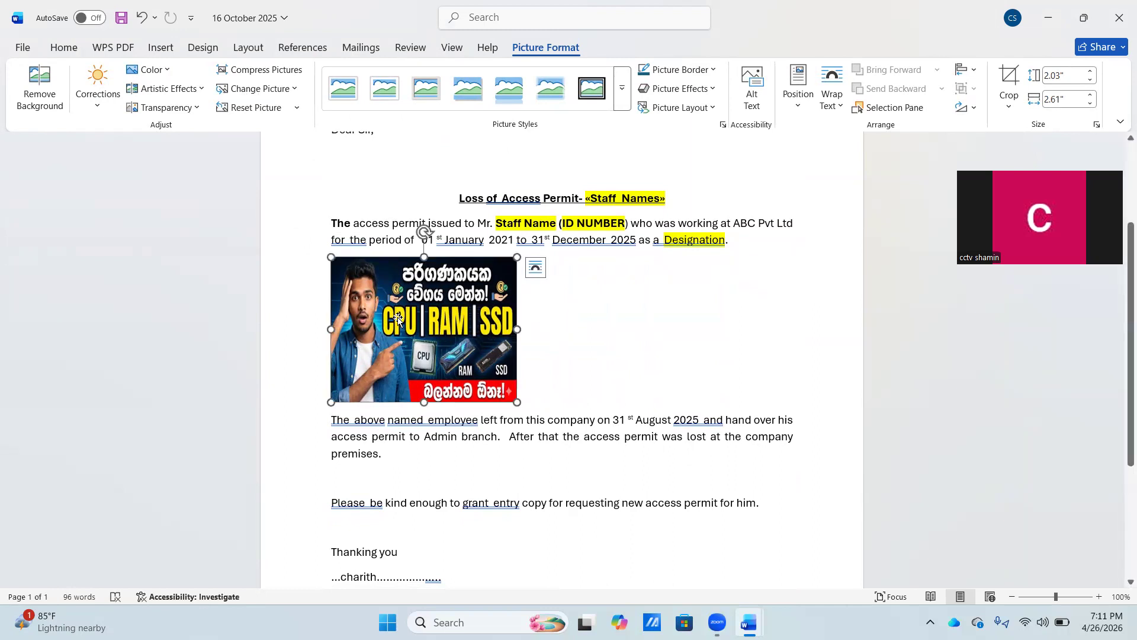
- Place a copy of the resized picture directly beside the original and select it
left_click_drag(399, 318, 639, 344)
key("ctrl+v")
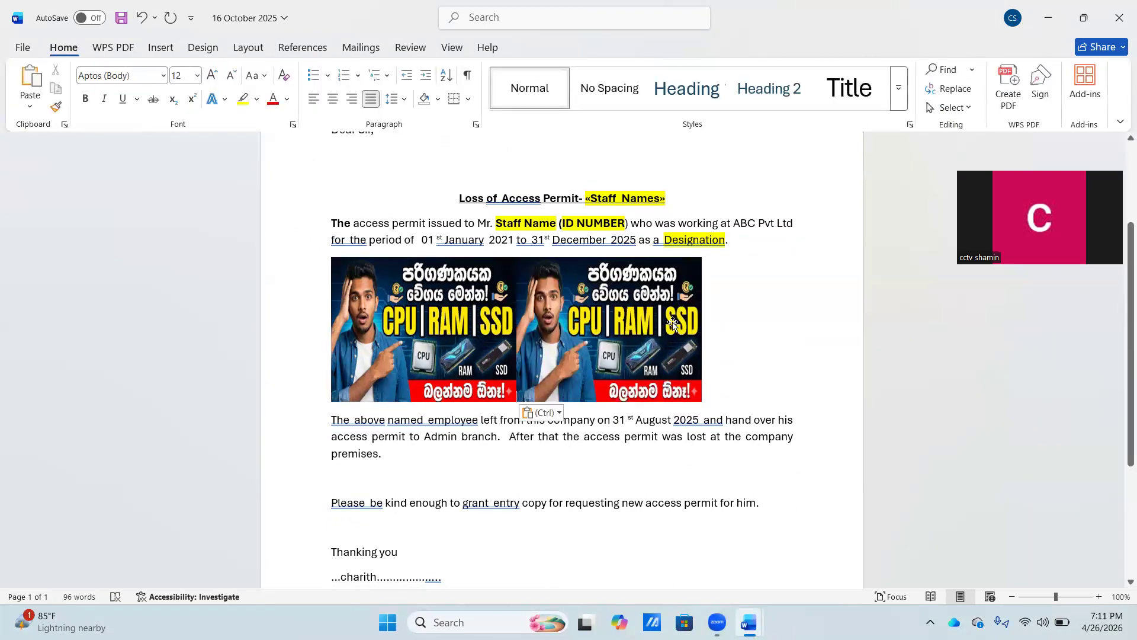
left_click(696, 328)
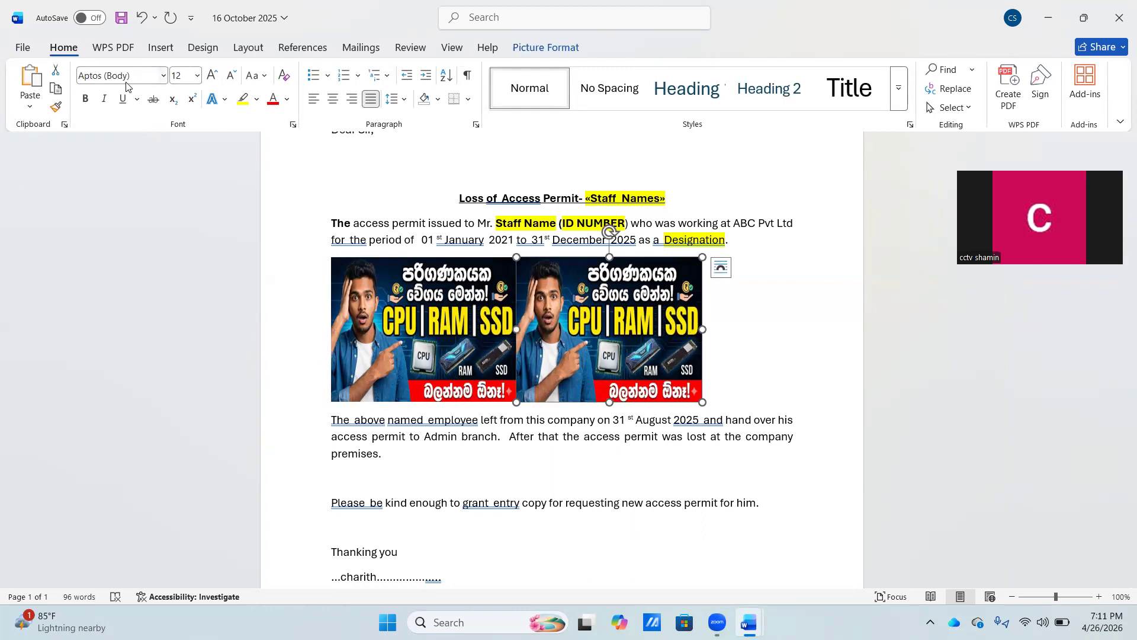
- Preview the built-in document style sets, such as Word 2010, on the letter without applying one
left_click(158, 47)
left_click(211, 46)
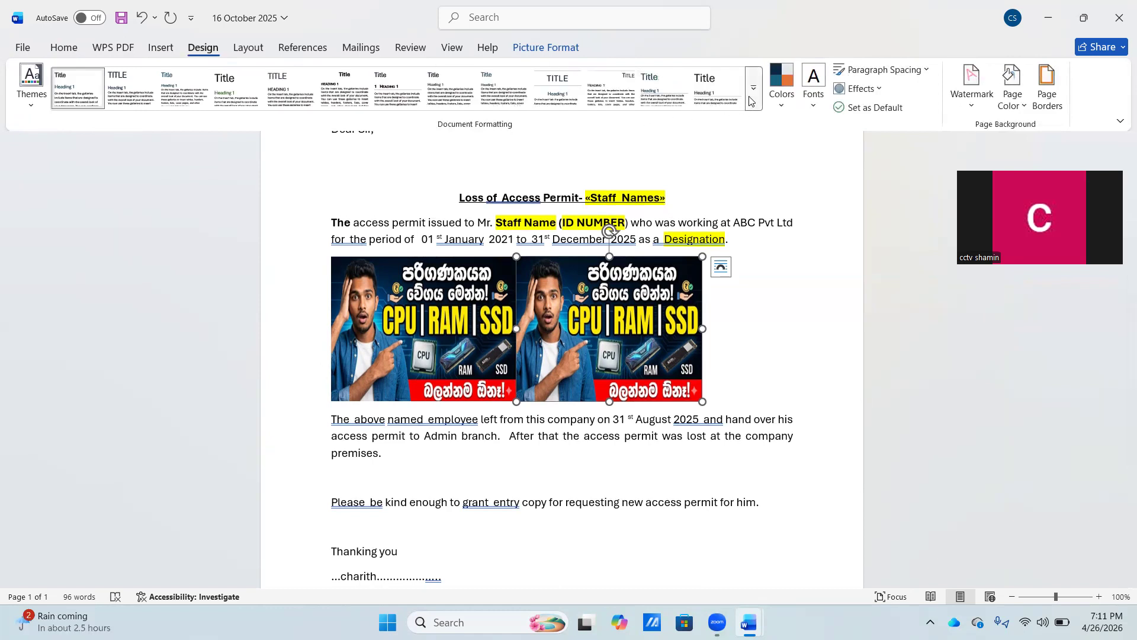
left_click(751, 99)
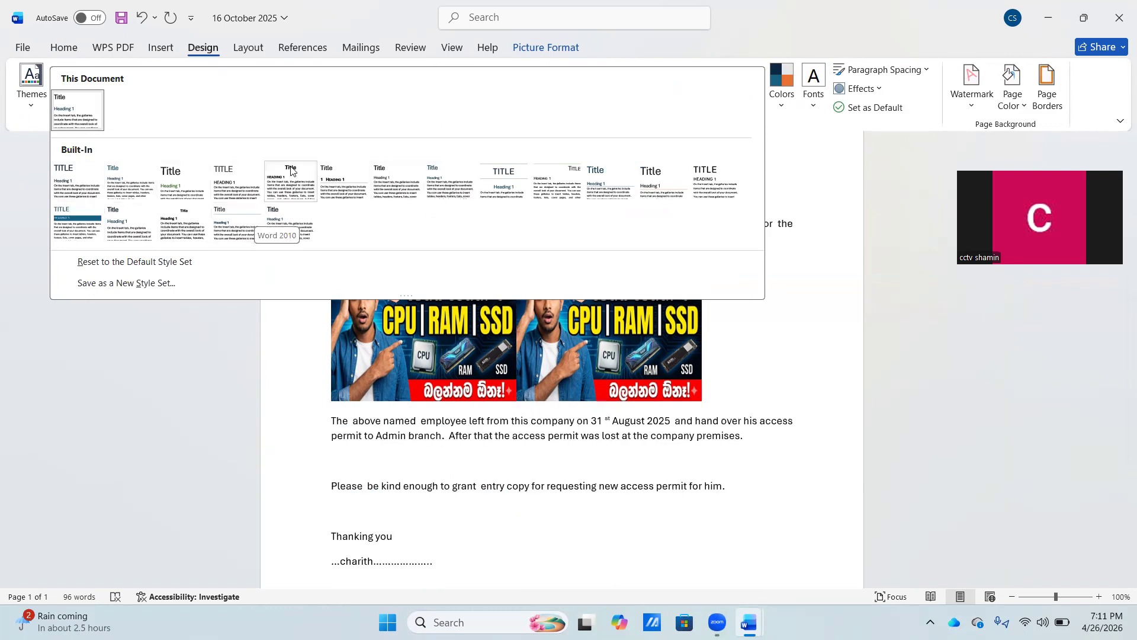
left_click(290, 359)
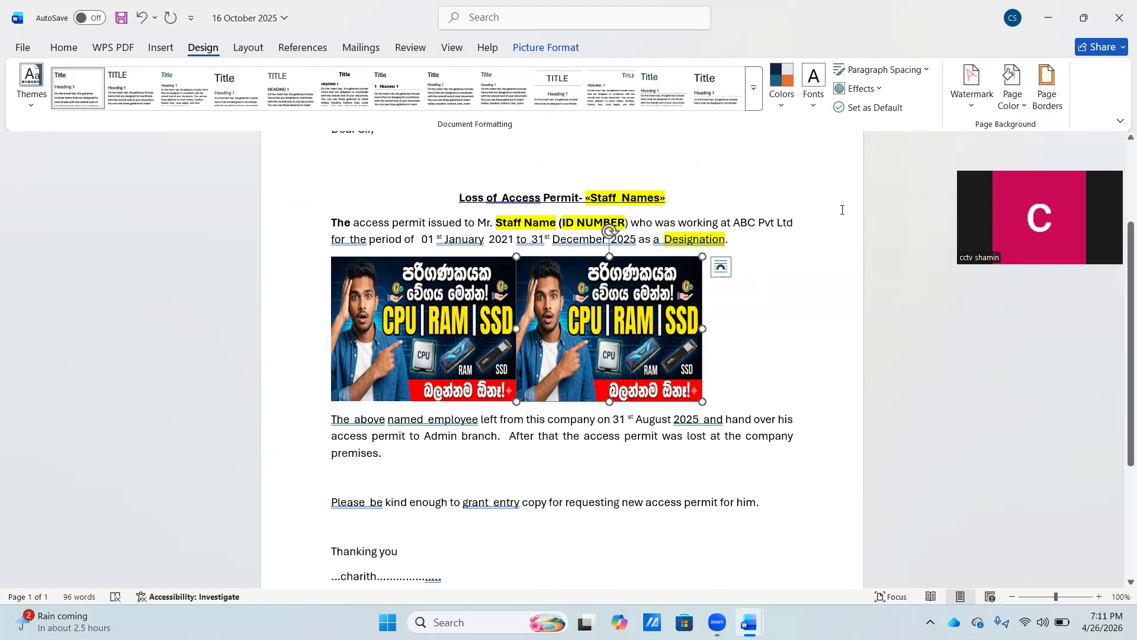
- Apply the Office 2007 - 2010 theme colors to the document, and reapply them with the "Loss of Access Permit" heading selected
left_click(781, 113)
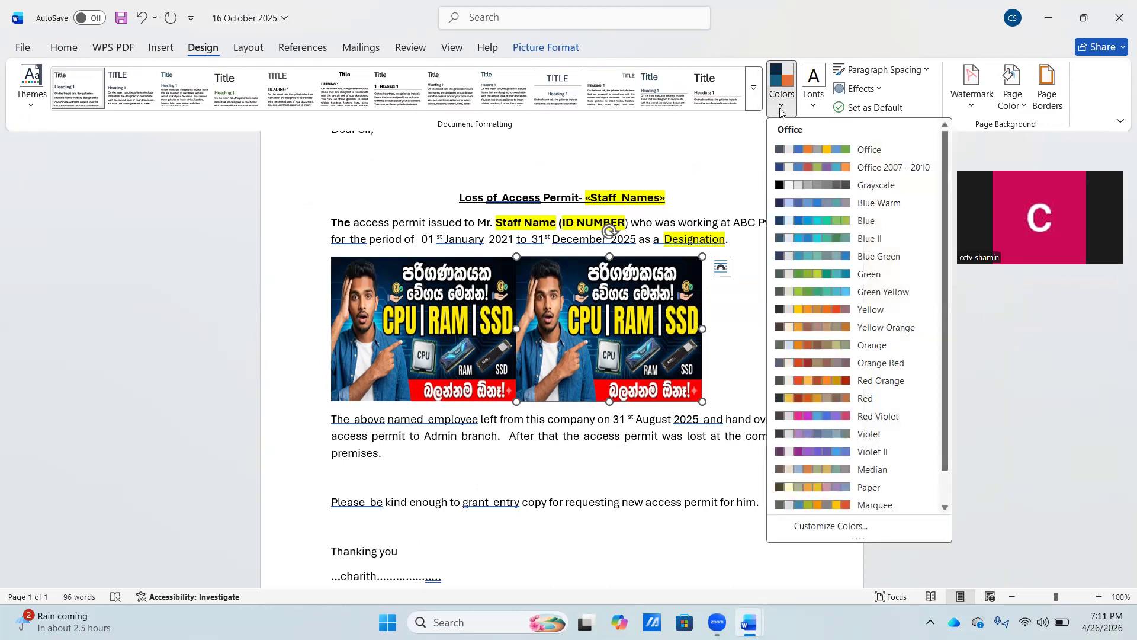
left_click(808, 167)
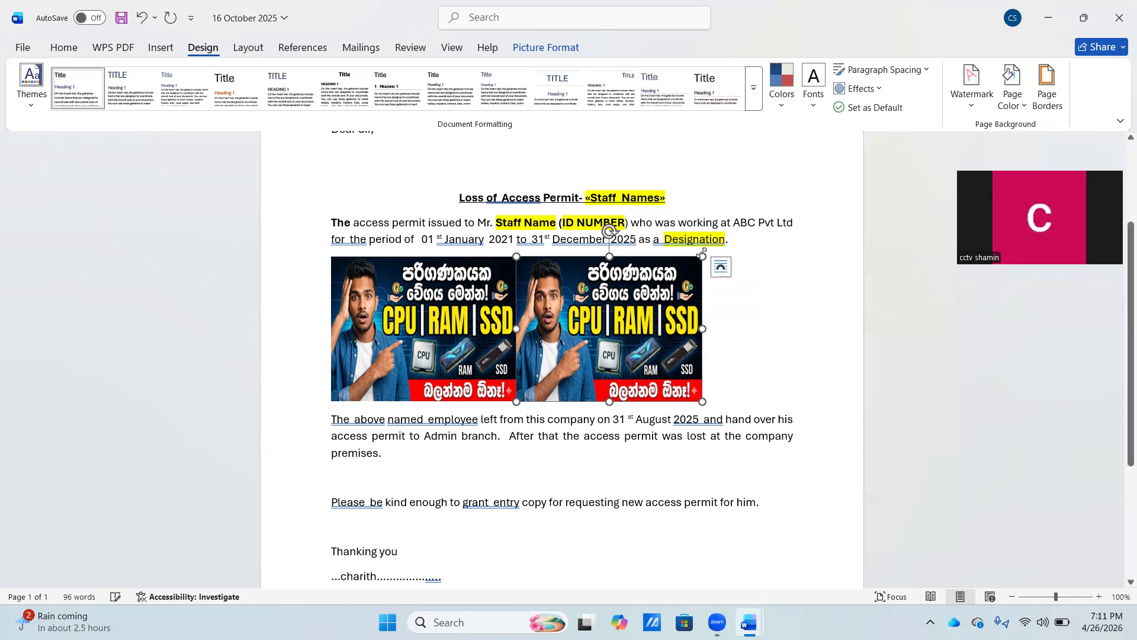
left_click_drag(611, 174, 663, 197)
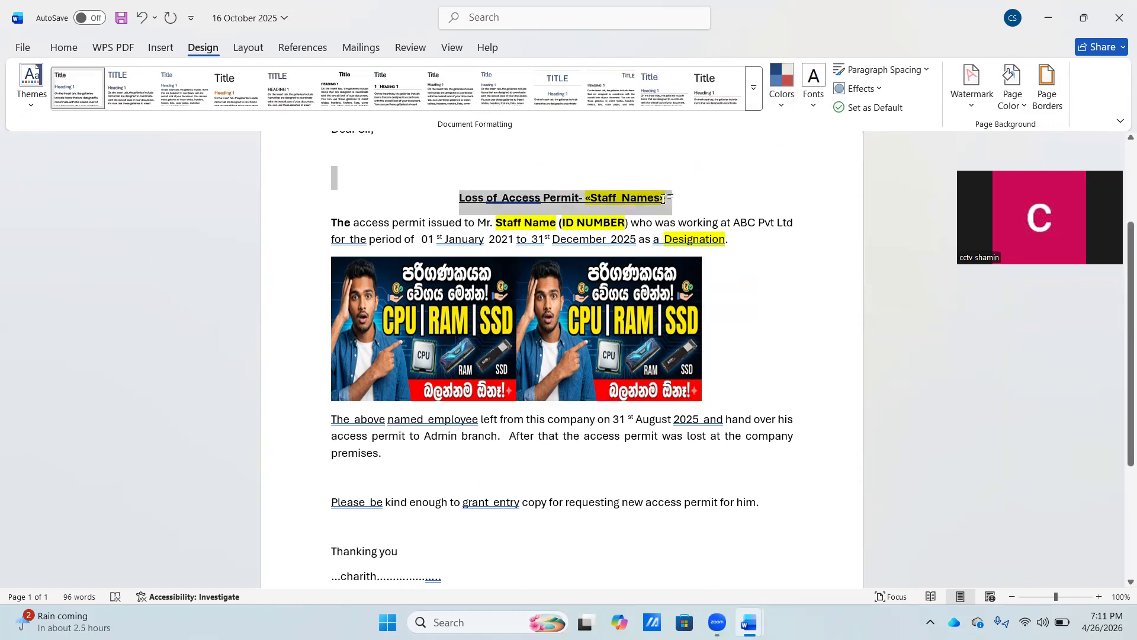
left_click(785, 105)
left_click(806, 164)
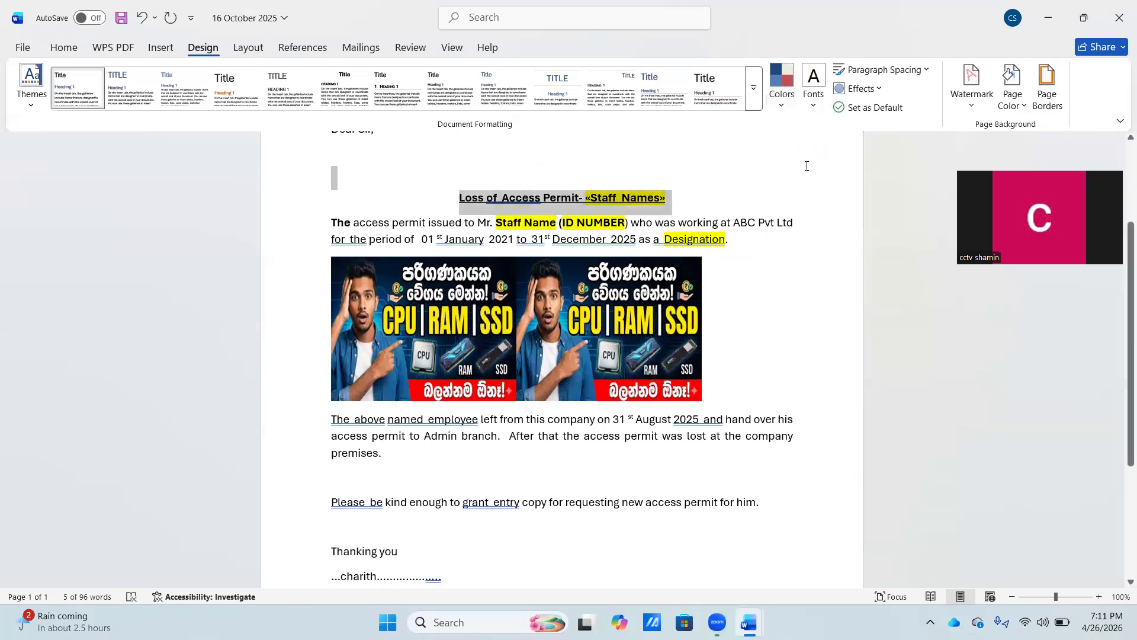
left_click(549, 153)
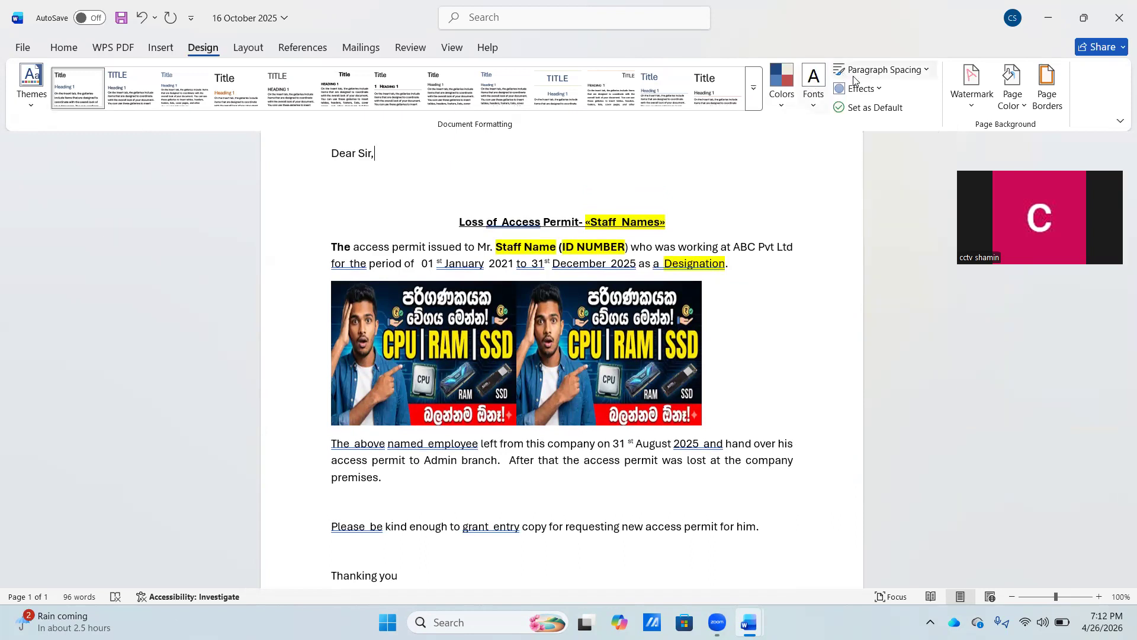
- View the margin presets, and switch the page orientation to landscape and back to portrait
left_click(242, 48)
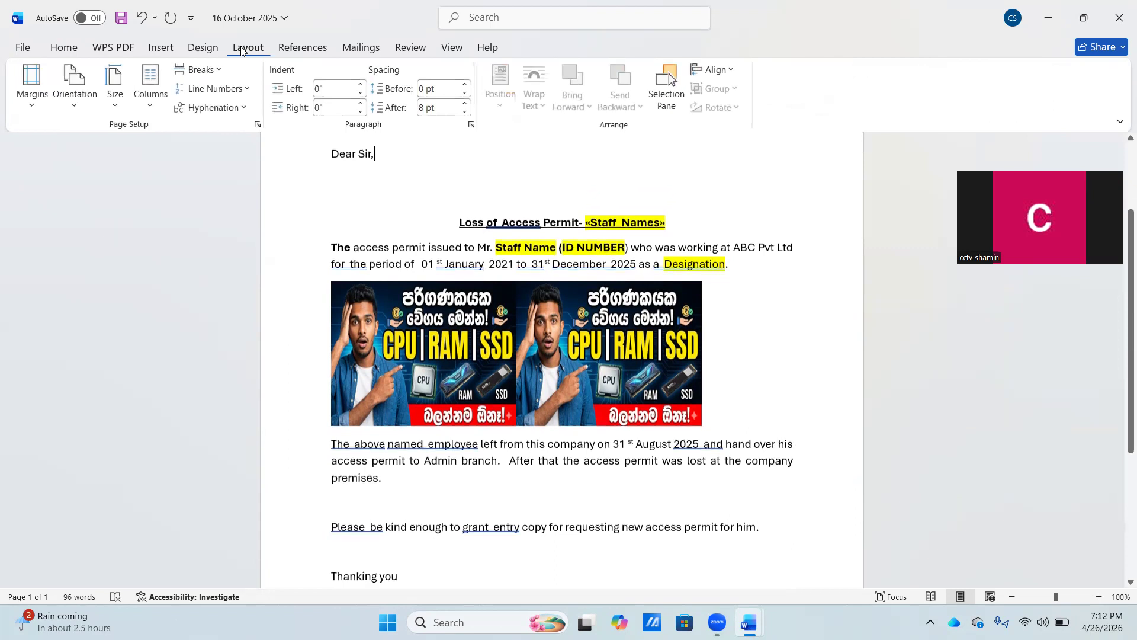
left_click(28, 108)
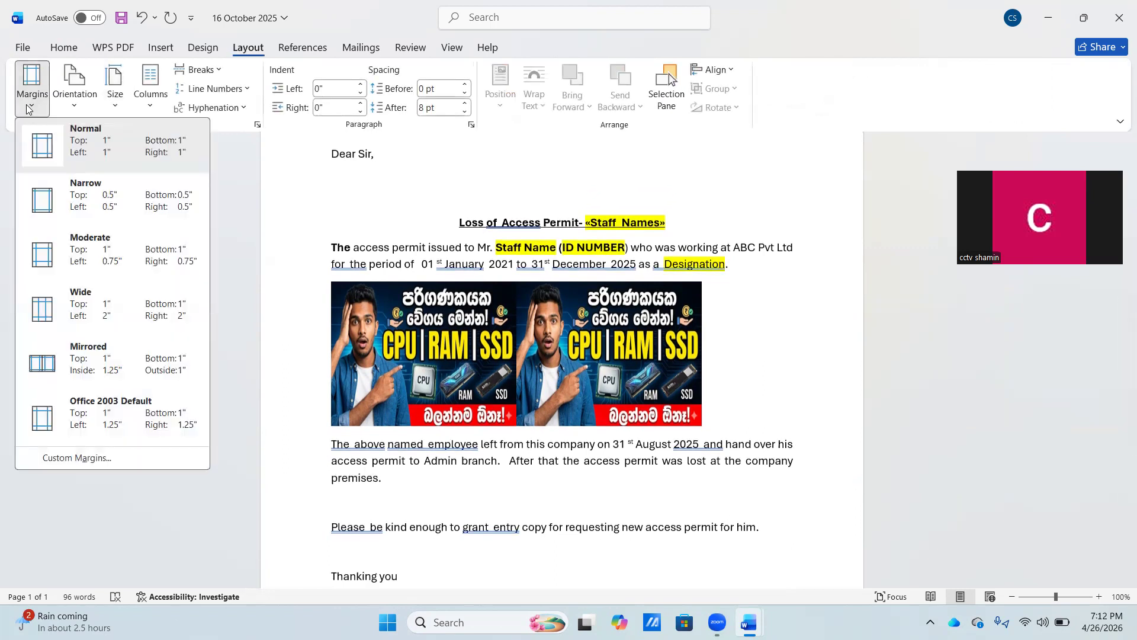
left_click(72, 108)
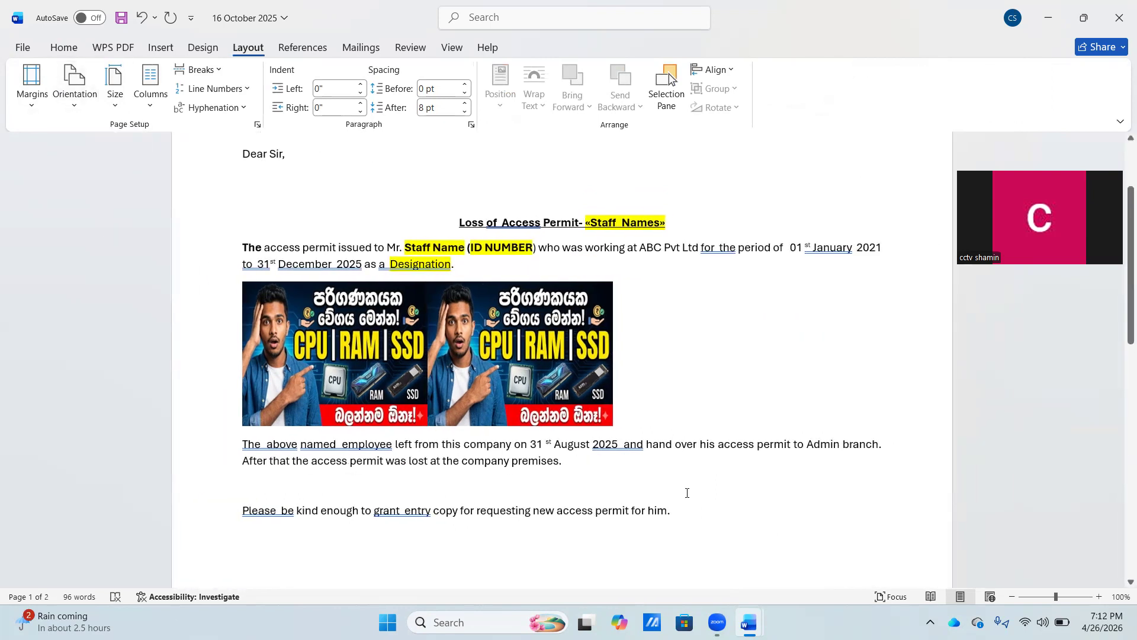
left_click(86, 108)
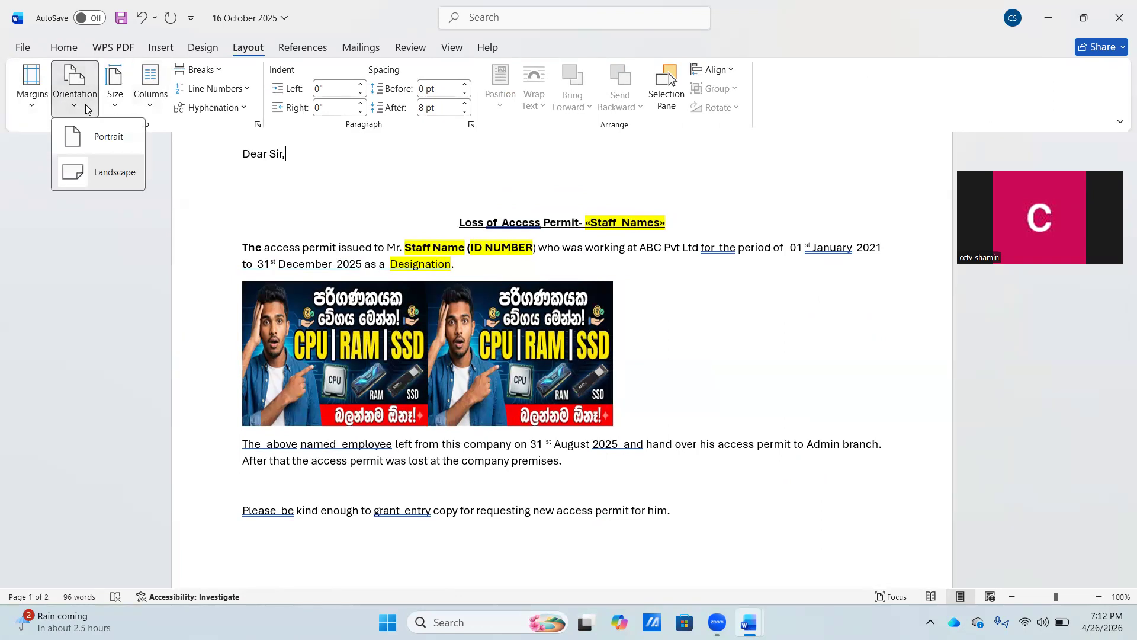
left_click(96, 139)
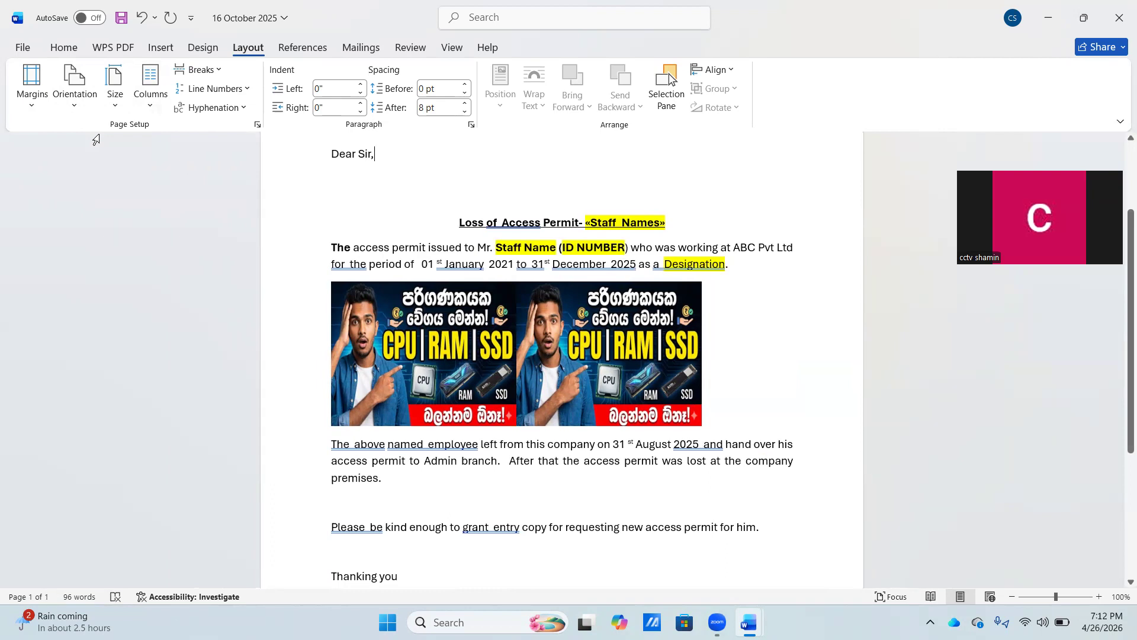
- Browse the available paper sizes and set the page size to A4, 8.27" x 11.69"
left_click(121, 103)
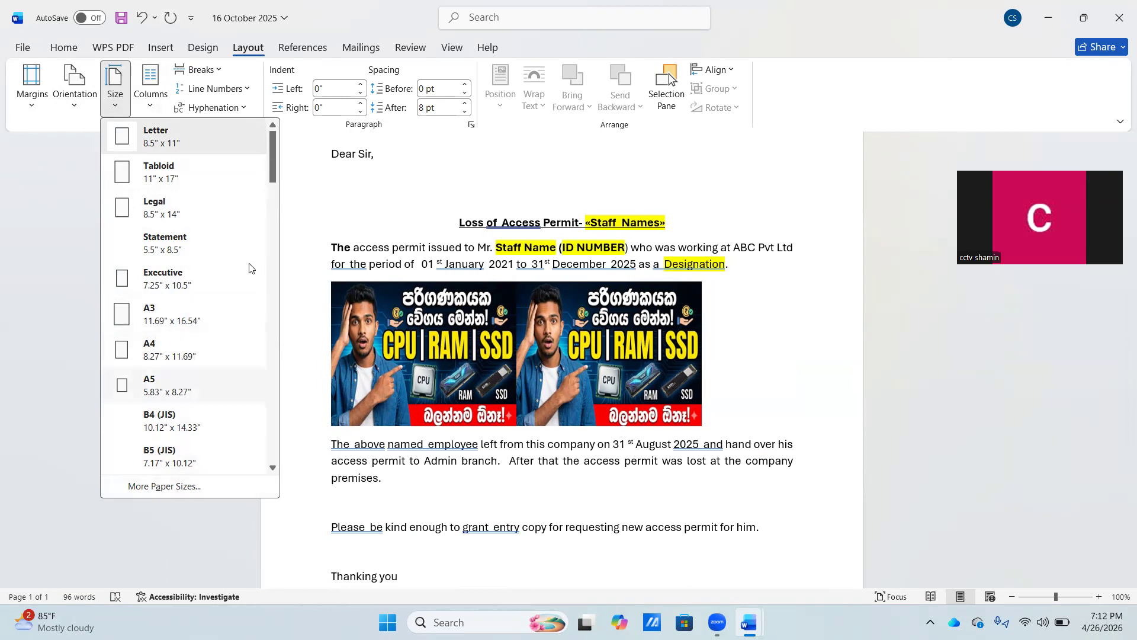
left_click_drag(276, 142, 275, 196)
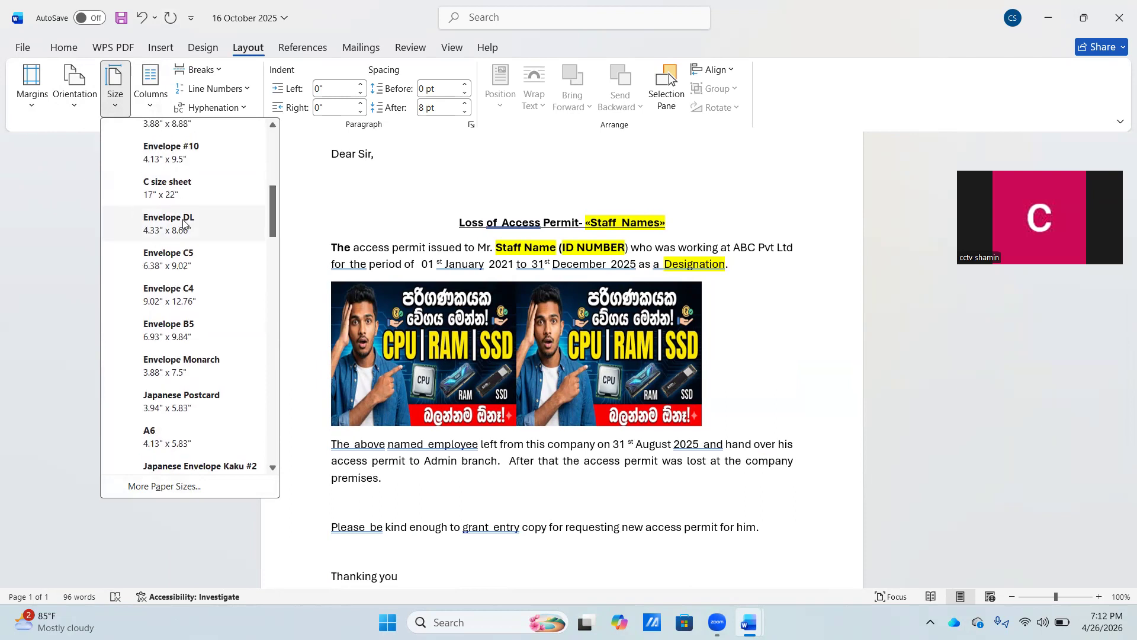
left_click_drag(273, 219, 268, 173)
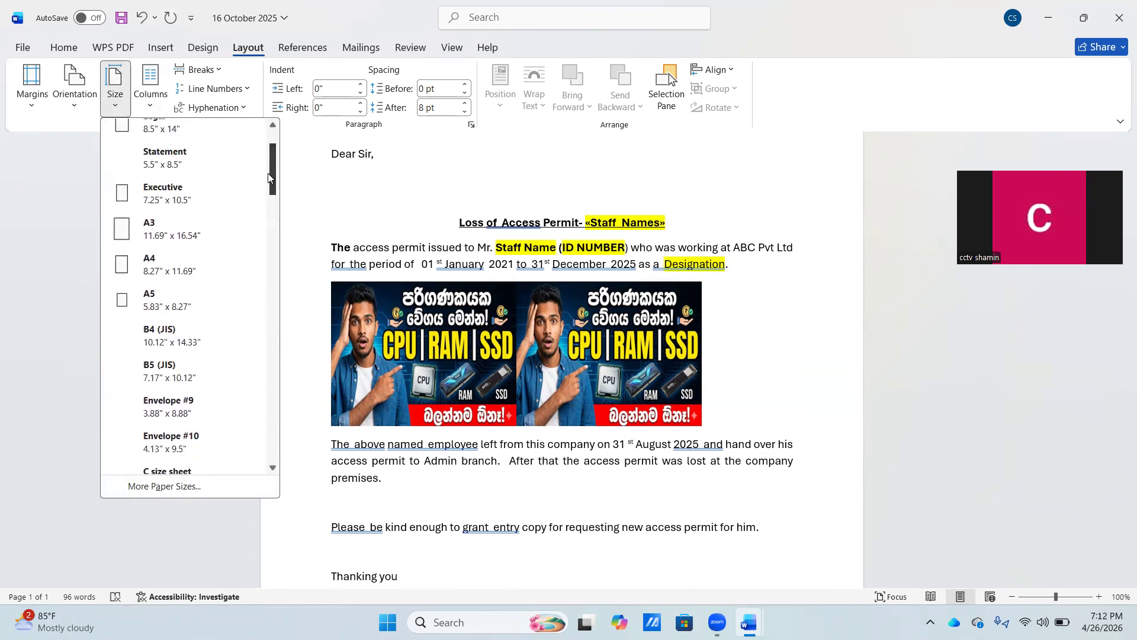
left_click(203, 272)
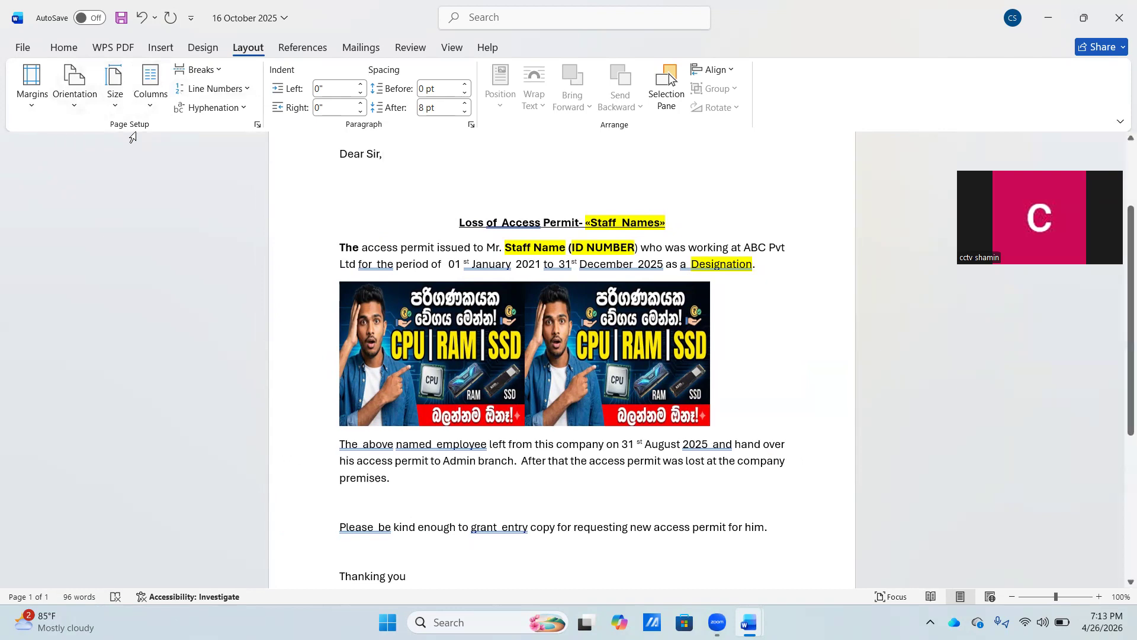
- Lay the letter out in two columns, return it to one column, and reapply the two-column layout
left_click(150, 107)
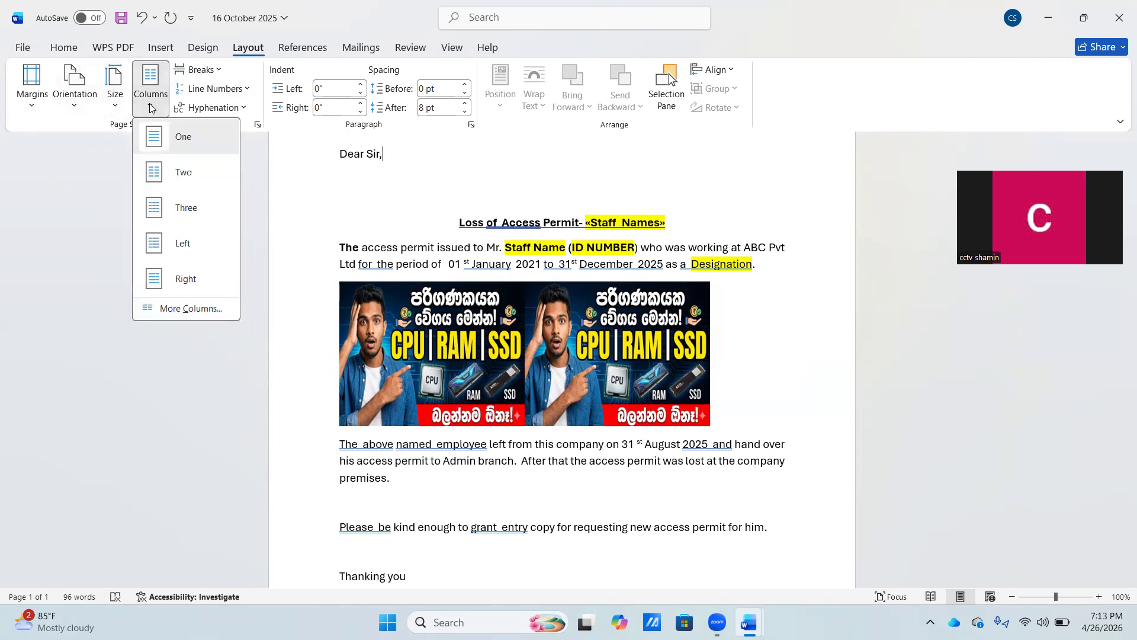
left_click(175, 172)
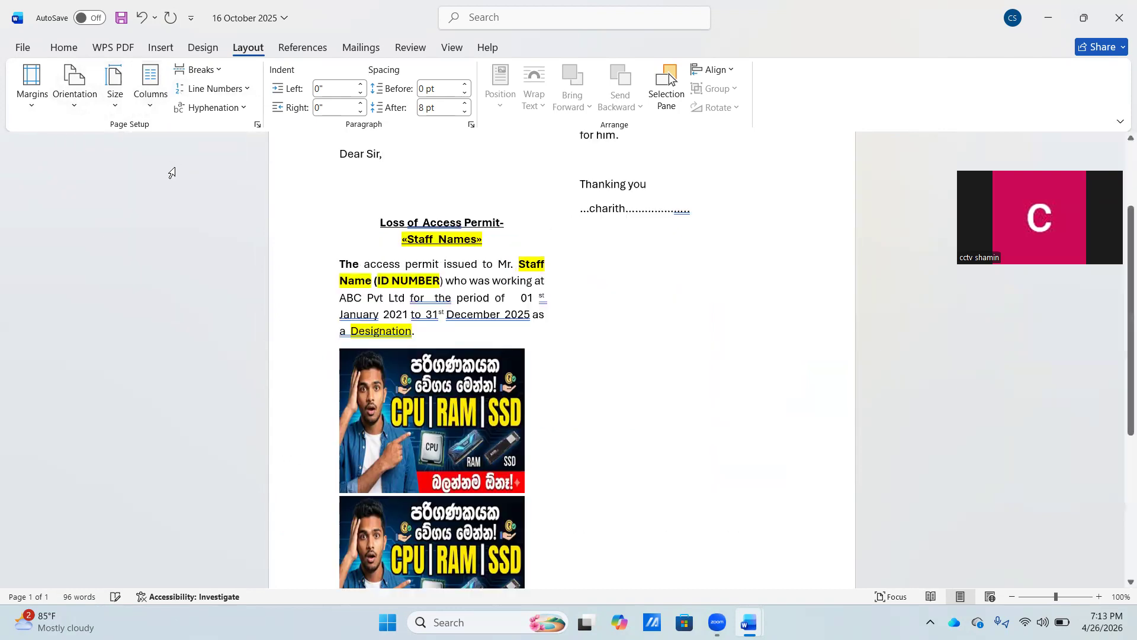
left_click(154, 105)
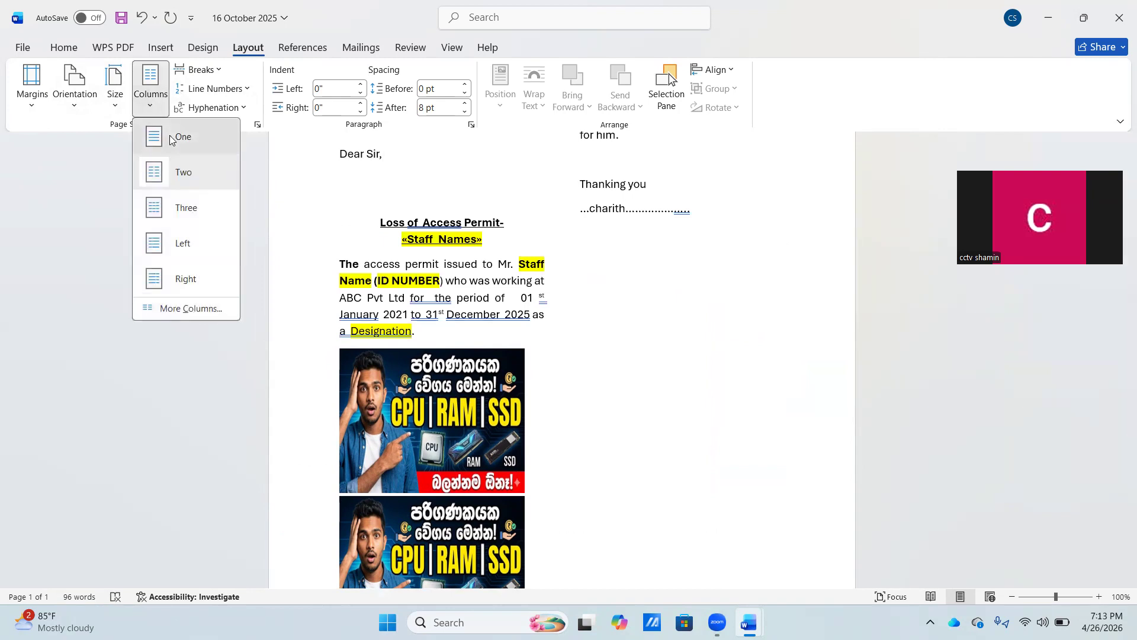
left_click(165, 136)
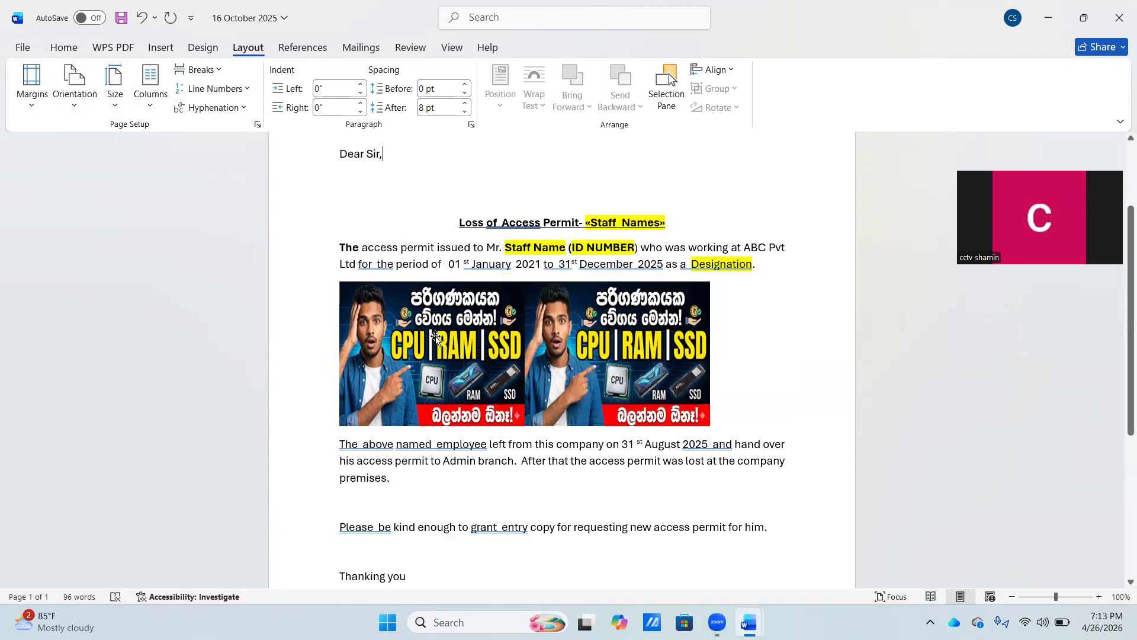
left_click(157, 109)
left_click(162, 171)
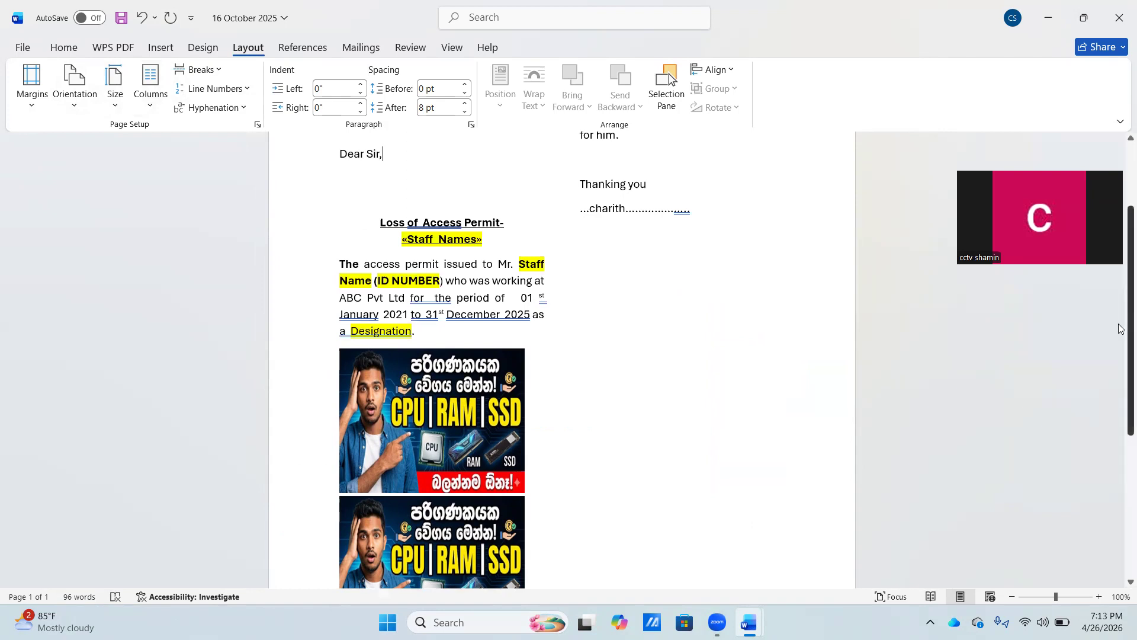
scroll(1119, 398, "down", 4)
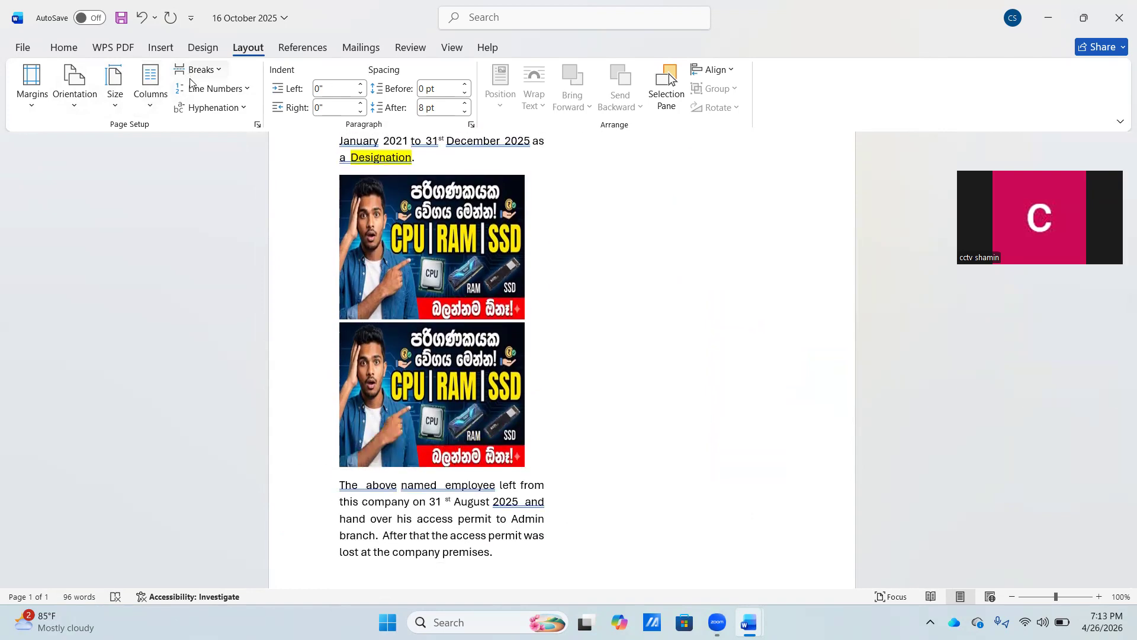
- Arrange the letter in three columns and look over how the text and pictures flow
left_click(145, 101)
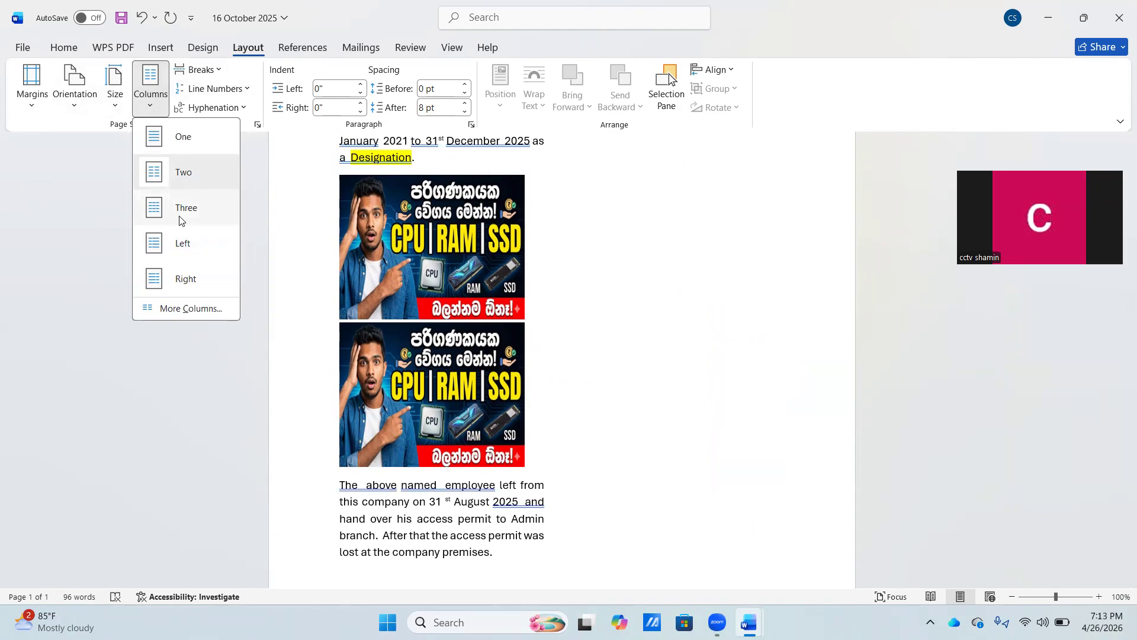
left_click(176, 218)
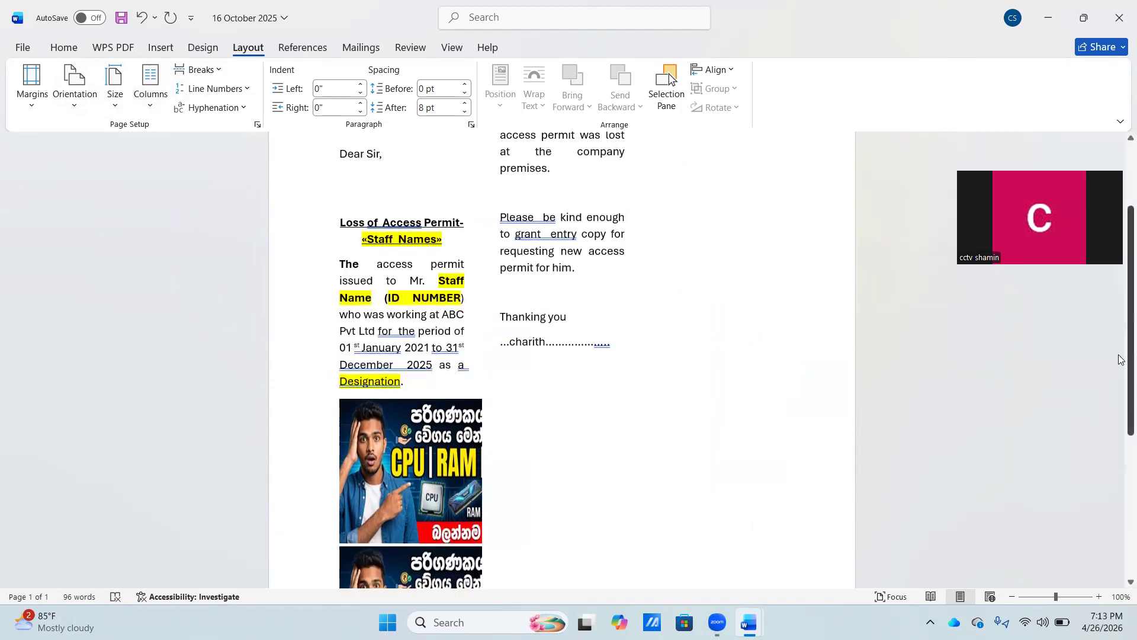
scroll(1120, 453, "down", 4)
scroll(1118, 453, "down", 1)
scroll(1012, 326, "up", 5)
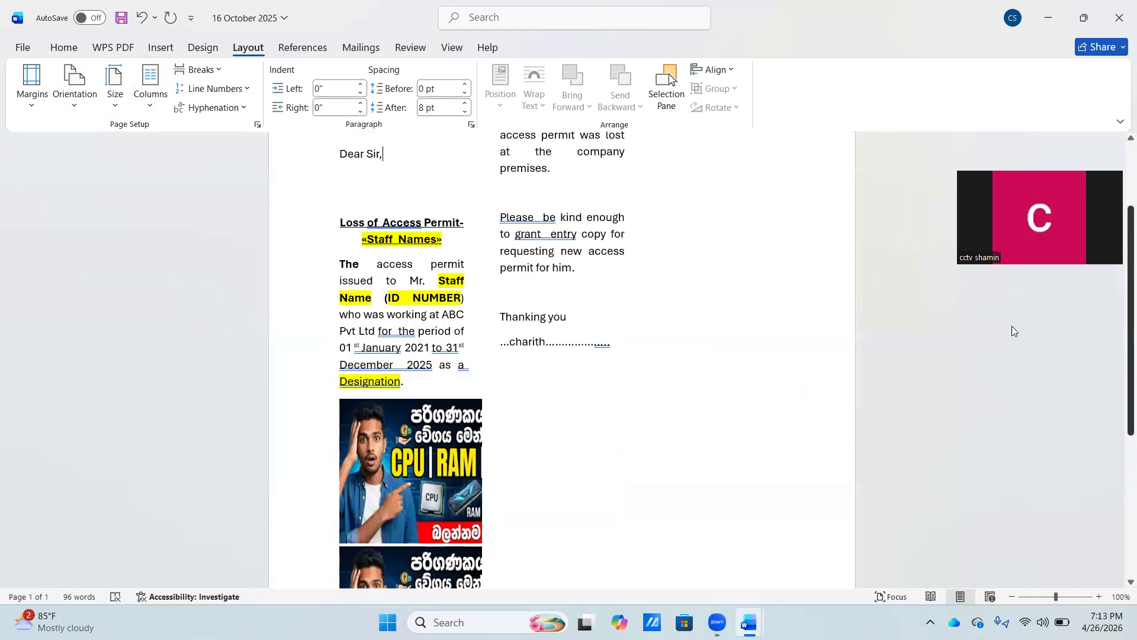
scroll(1086, 435, "down", 6)
scroll(1084, 371, "up", 11)
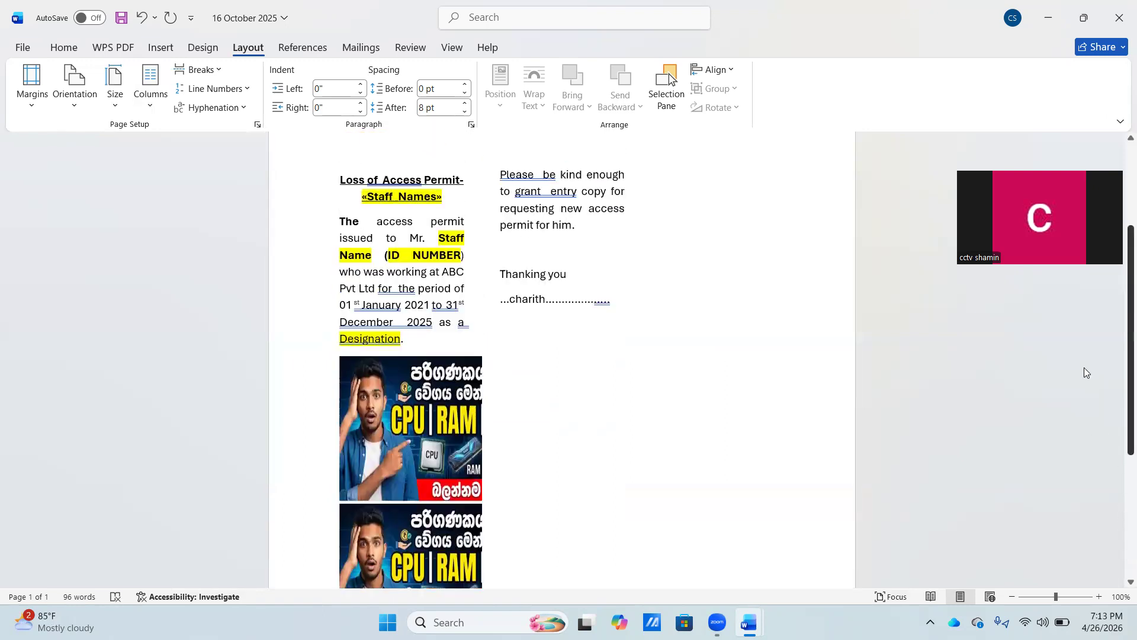
scroll(1054, 311, "down", 1)
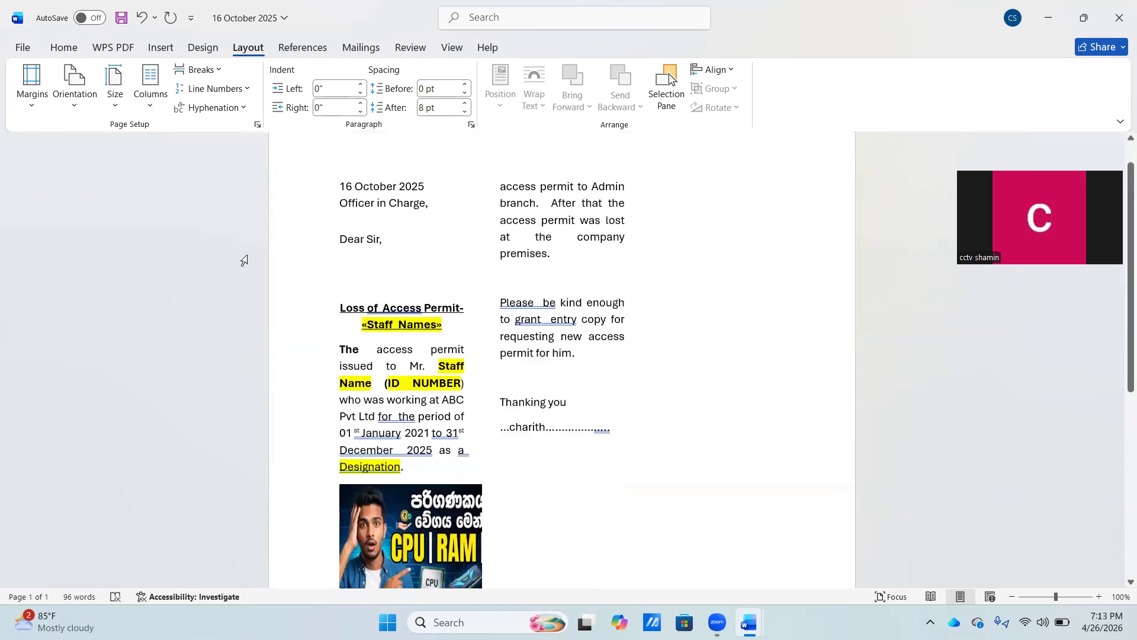
- Apply the Left column preset to the letter, and replace it with the Right preset
left_click(154, 101)
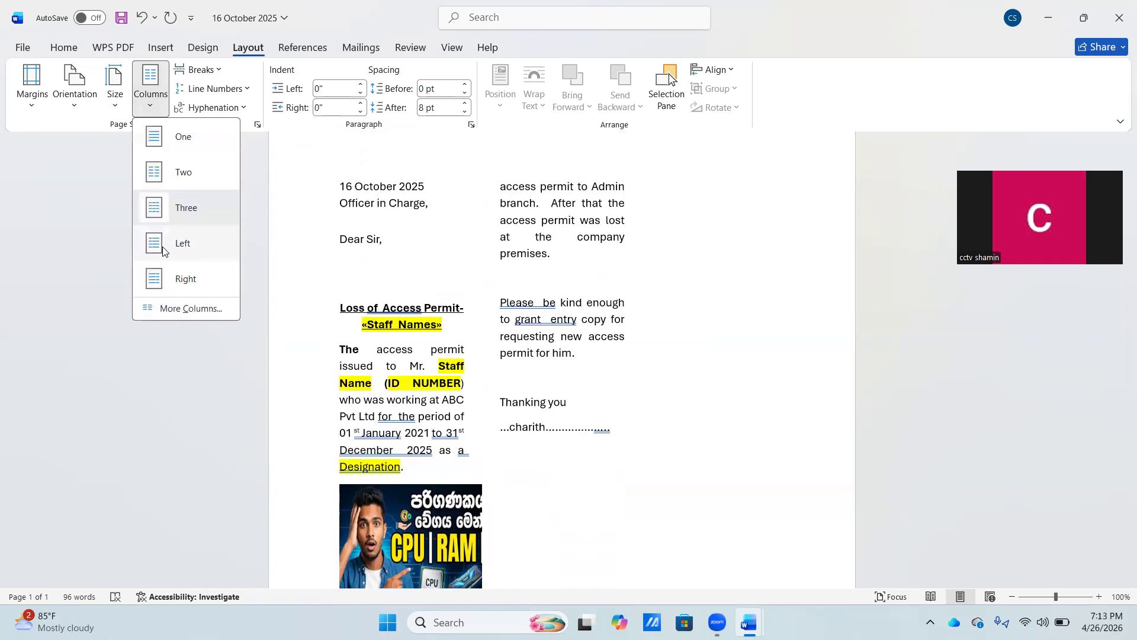
left_click(164, 250)
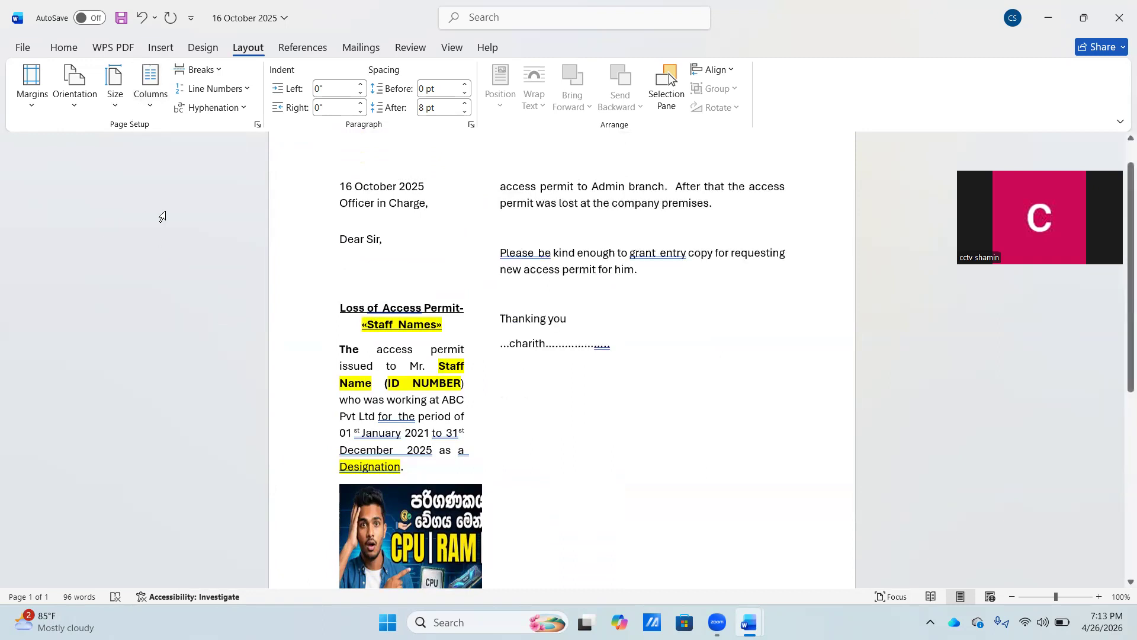
left_click(152, 114)
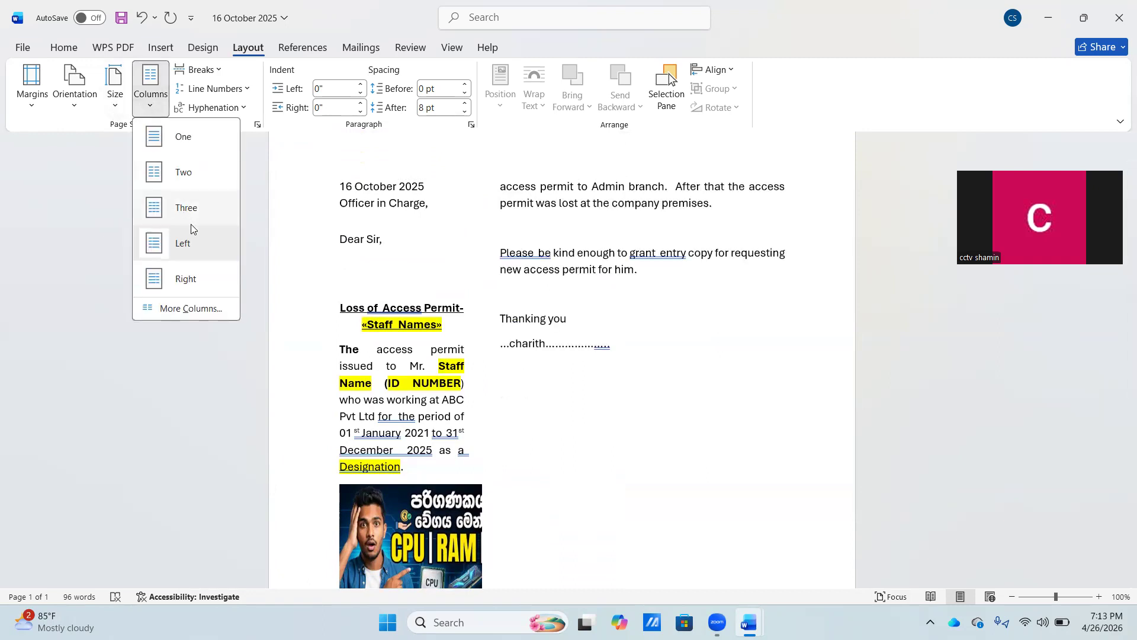
left_click(197, 242)
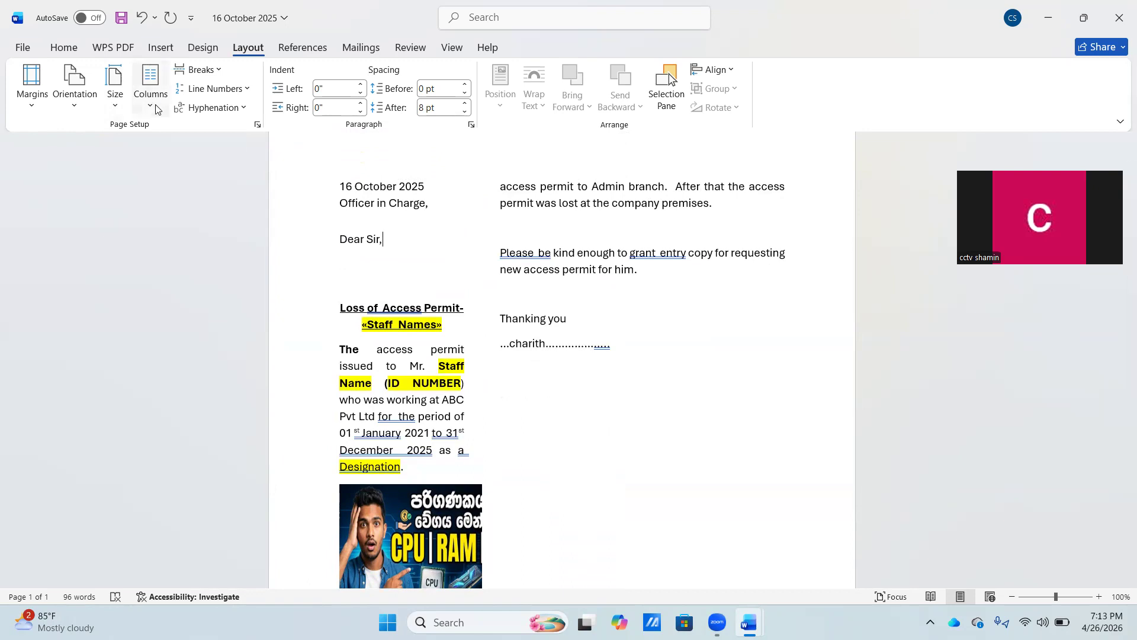
left_click(157, 106)
left_click(179, 279)
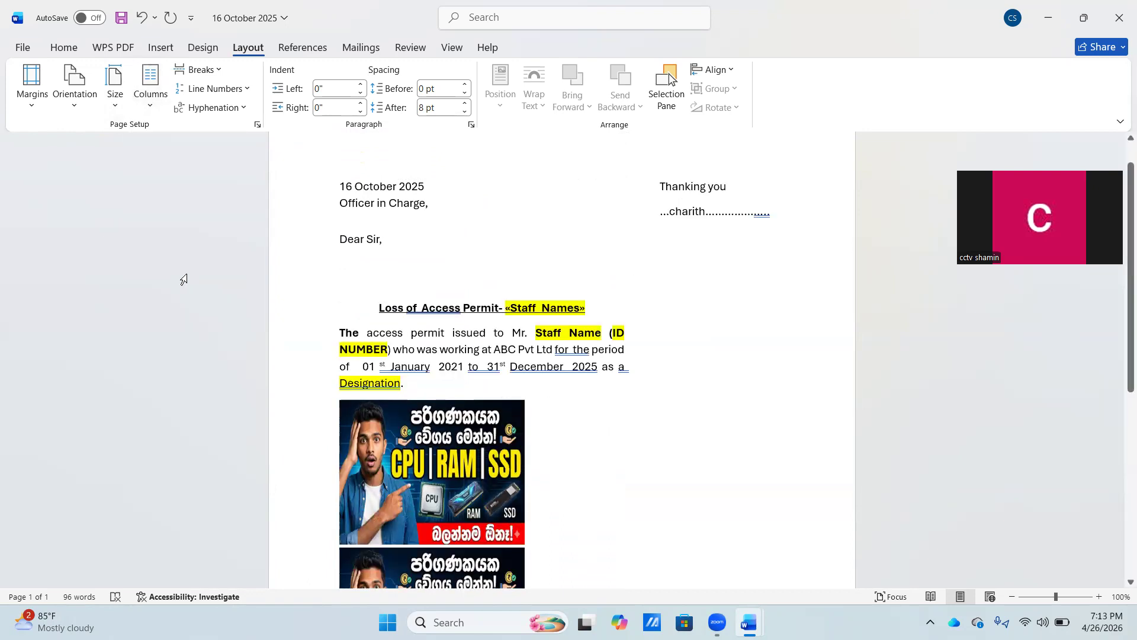
- View the page and section break types without inserting one, and restore the document window to a smaller size
left_click(223, 73)
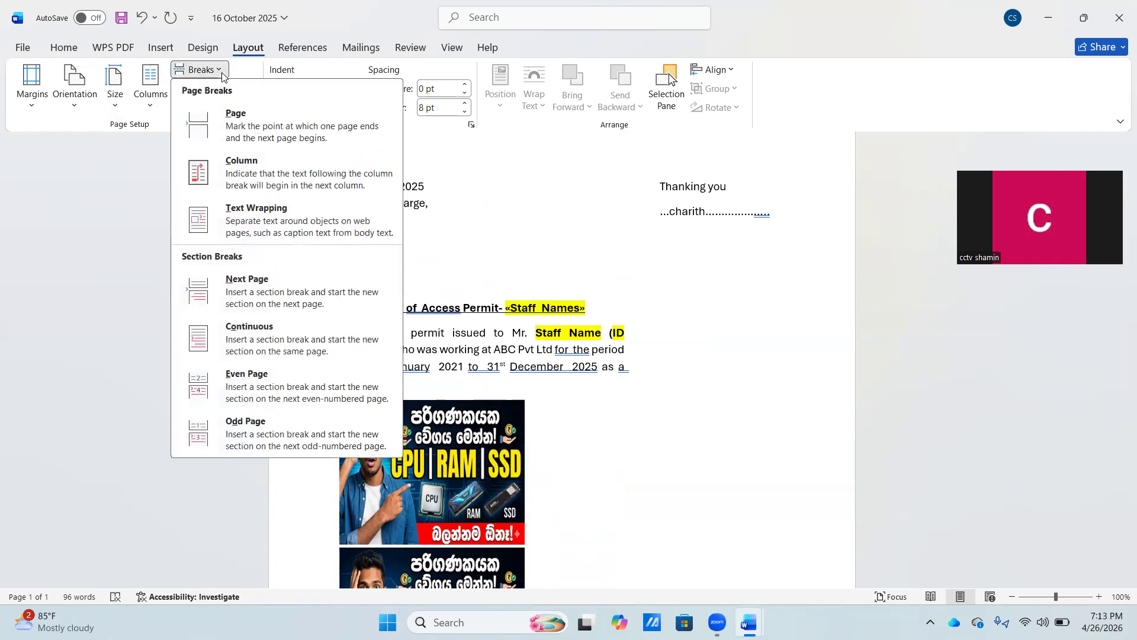
left_click(129, 194)
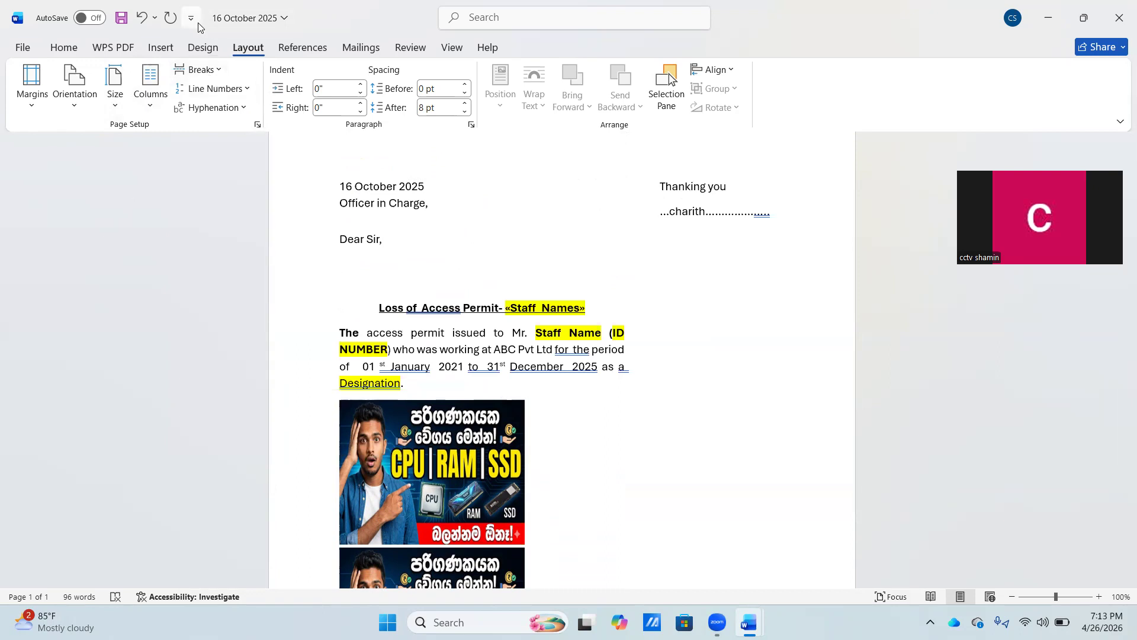
double_click(958, 38)
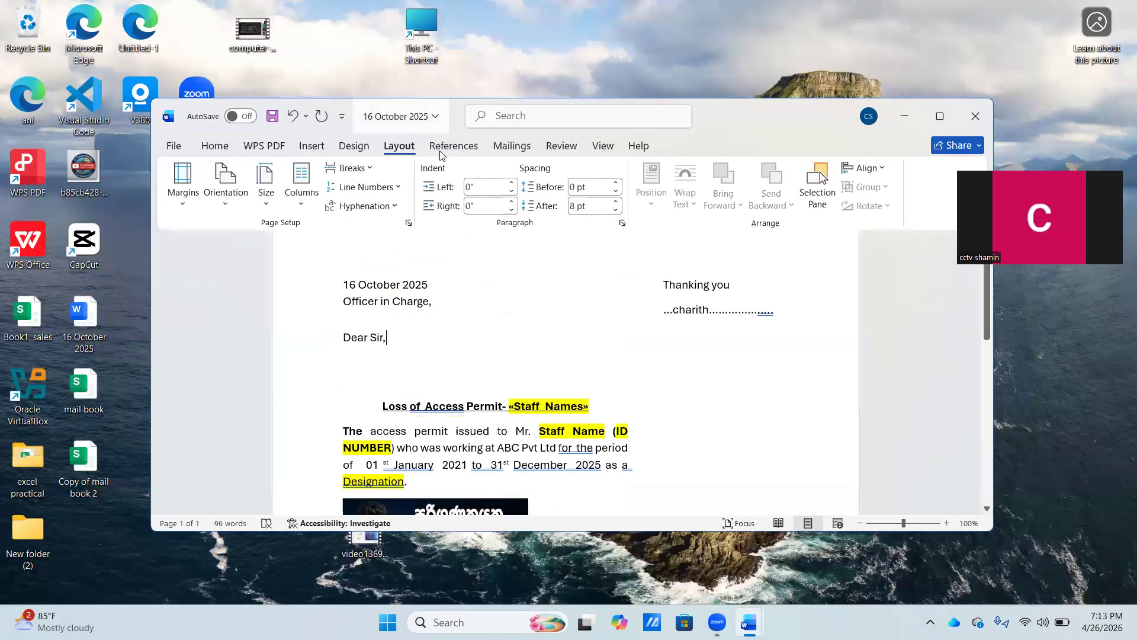
- Insert the Automatic Table 1 table of contents below the "Dear Sir," line and dismiss the heading style notice
left_click(440, 152)
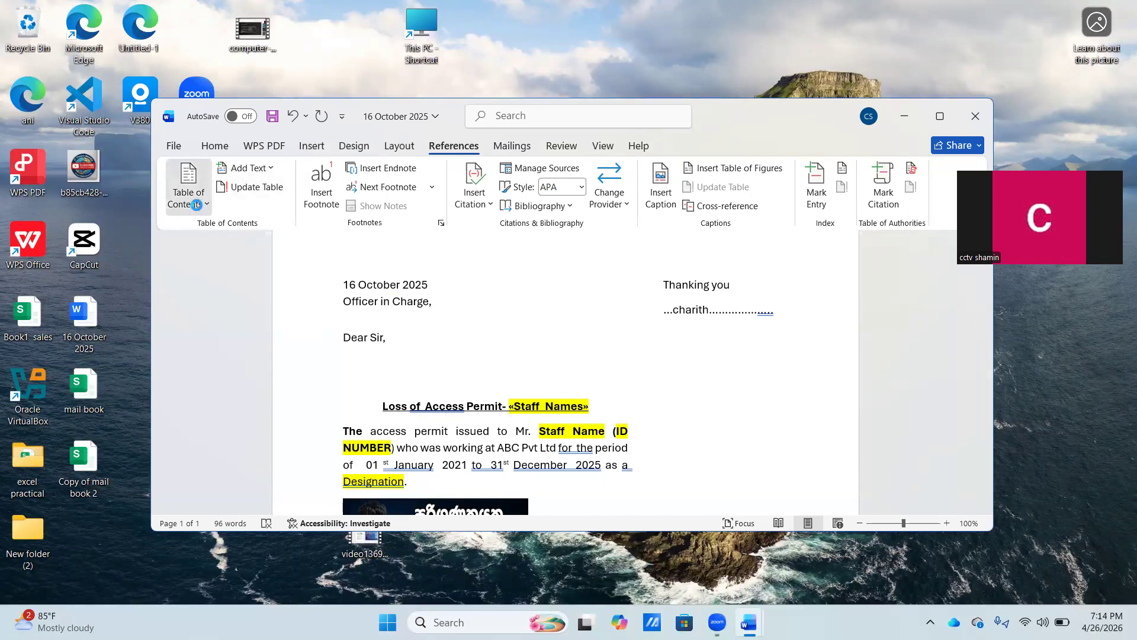
left_click(196, 205)
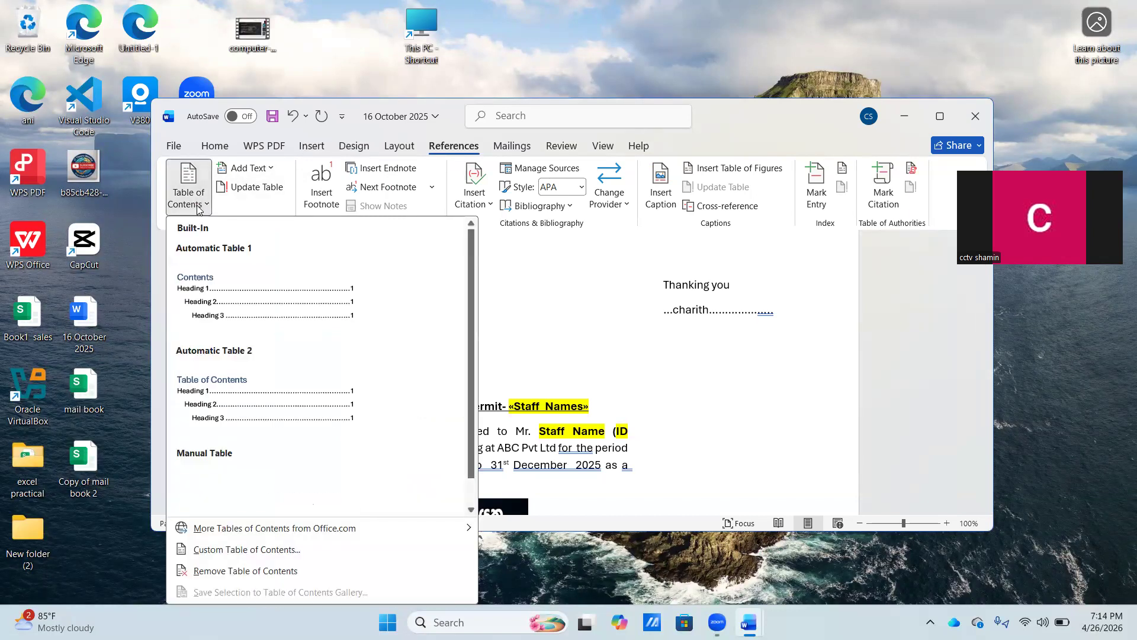
left_click(221, 303)
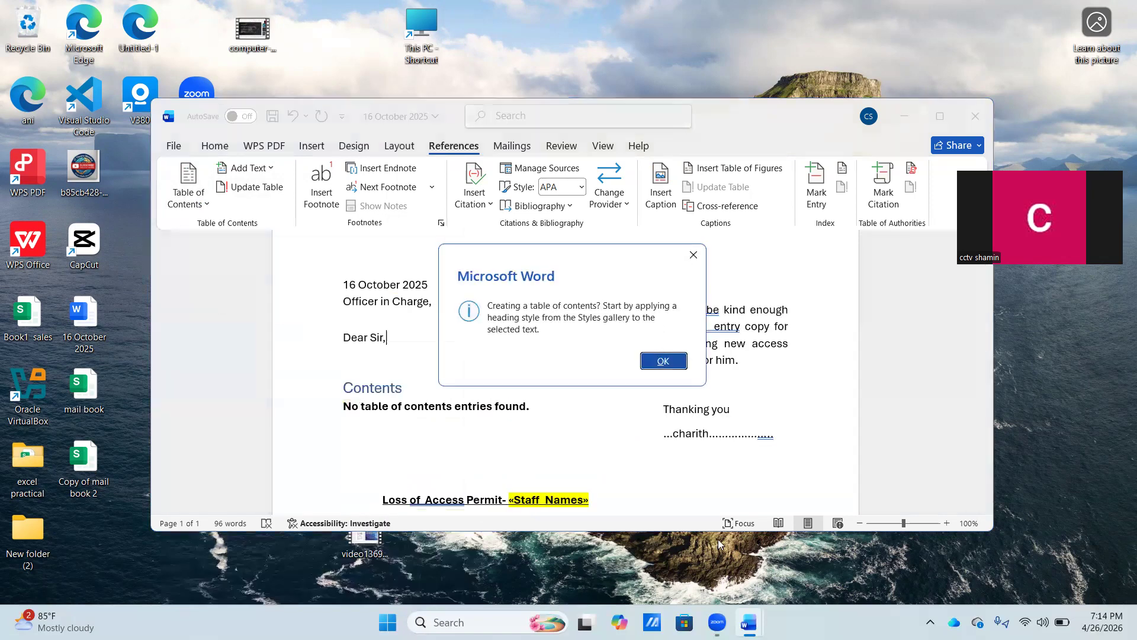
left_click(666, 362)
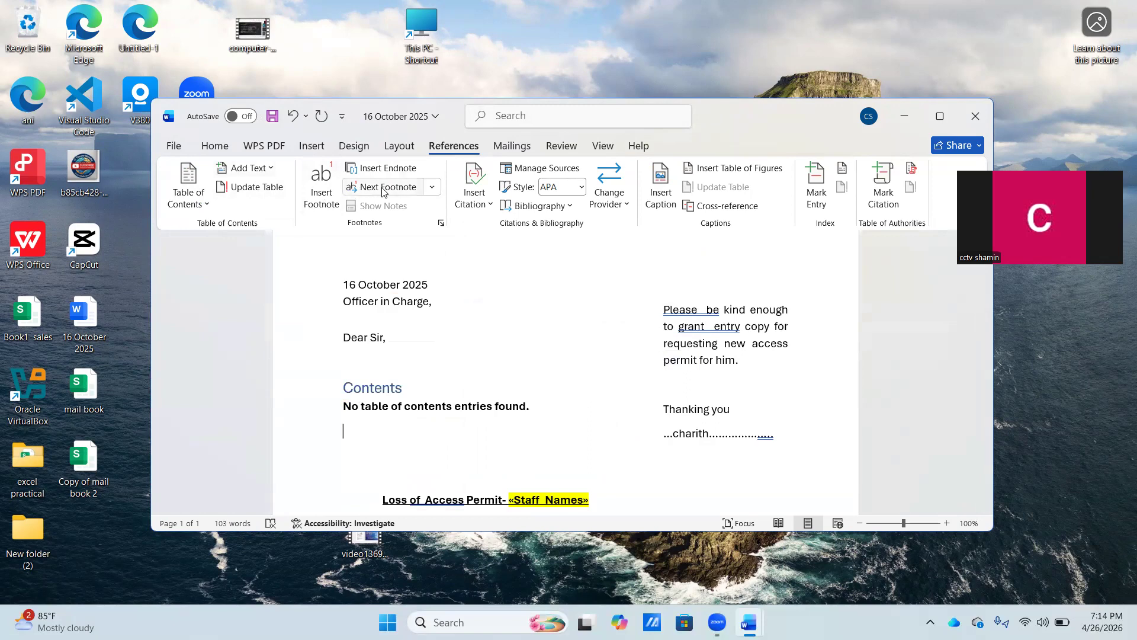
- Look over the mail merge, review and reference commands, maximizing and restoring the document window along the way
left_click(513, 148)
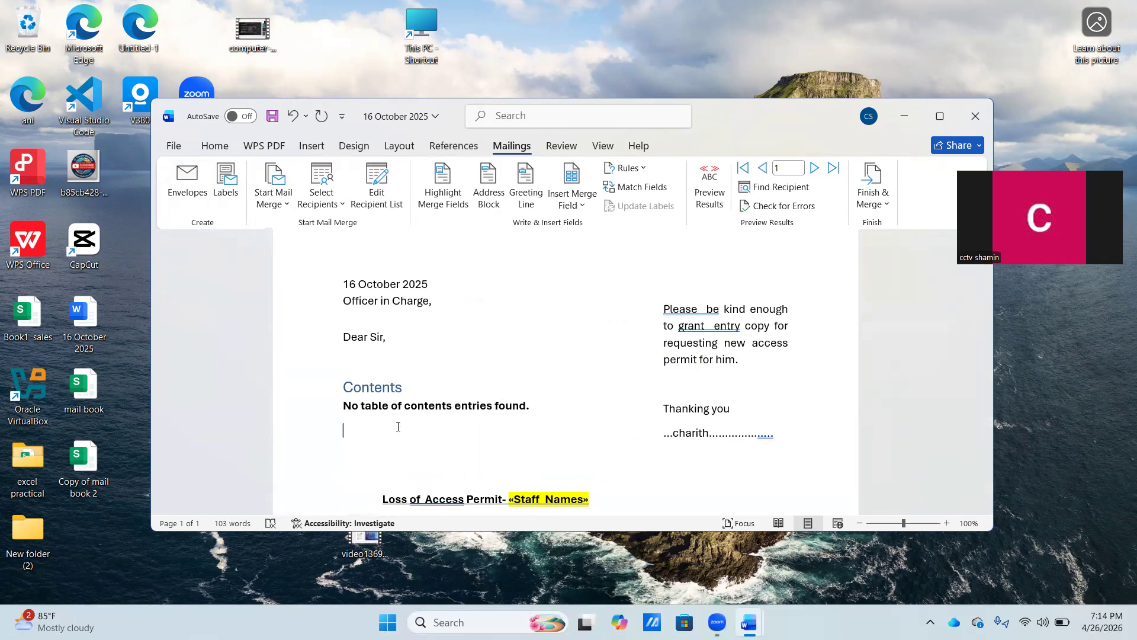
left_click(940, 120)
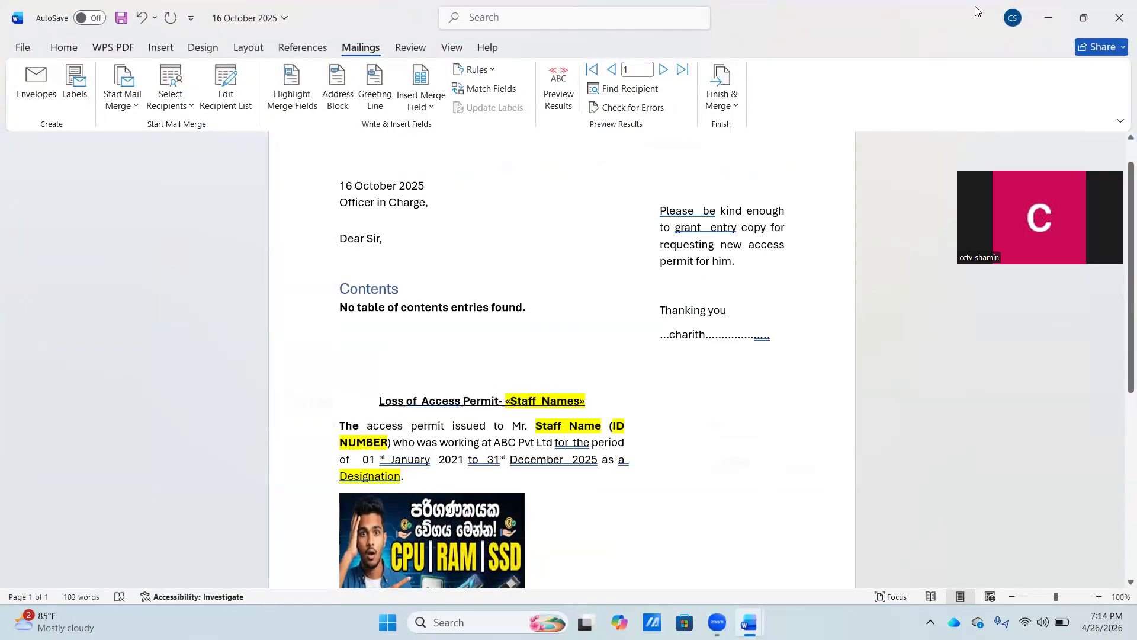
left_click_drag(975, 6, 863, 73)
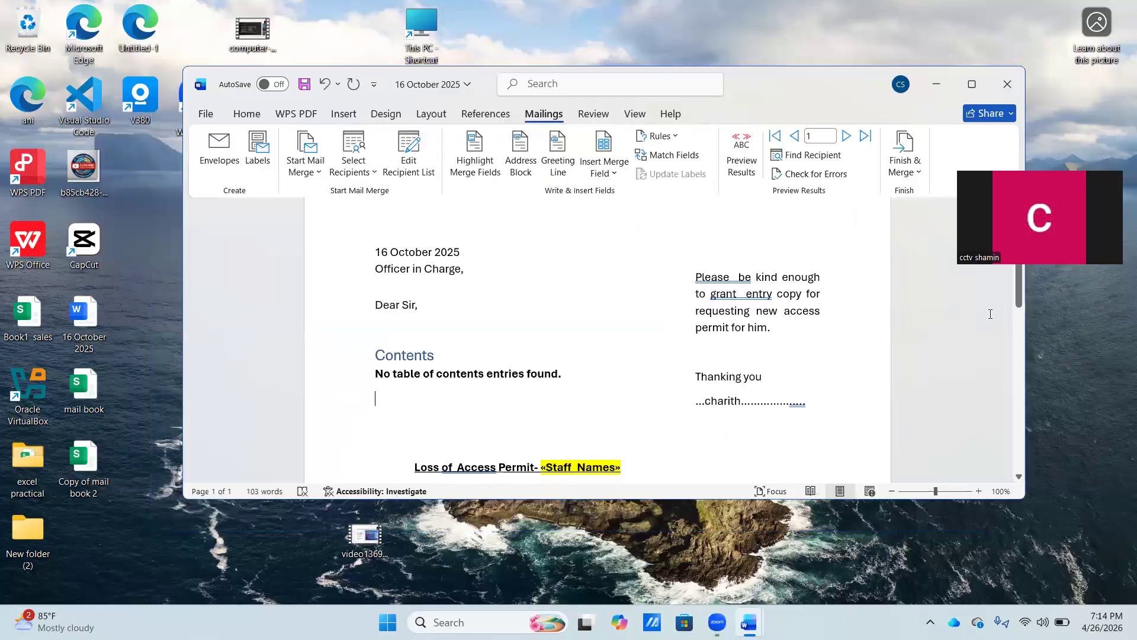
left_click_drag(1020, 301, 1021, 347)
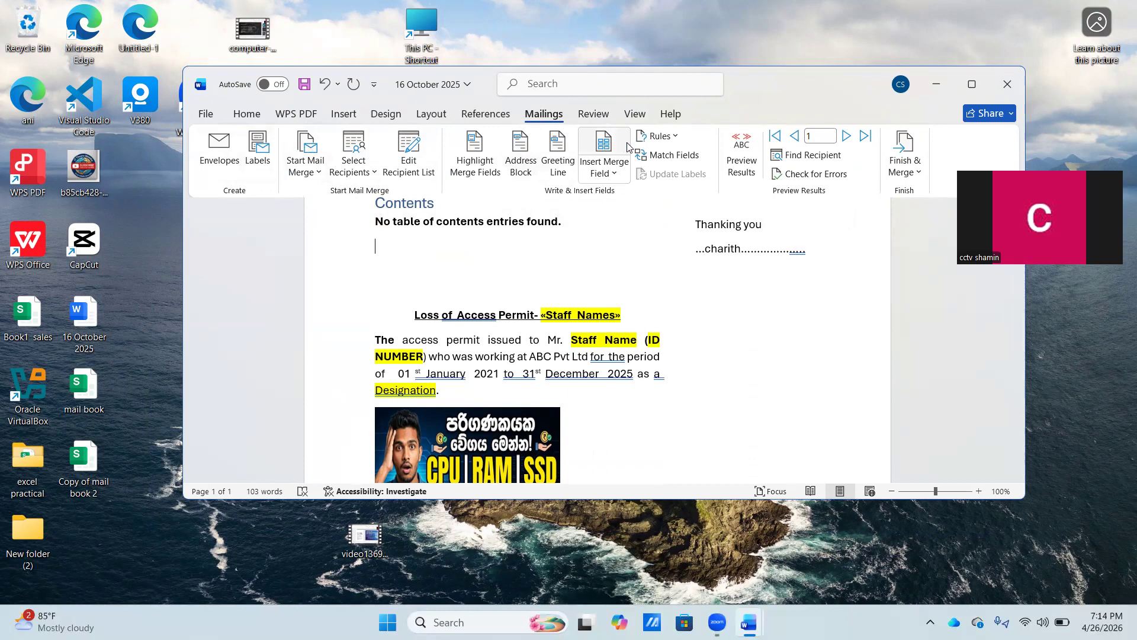
left_click(596, 114)
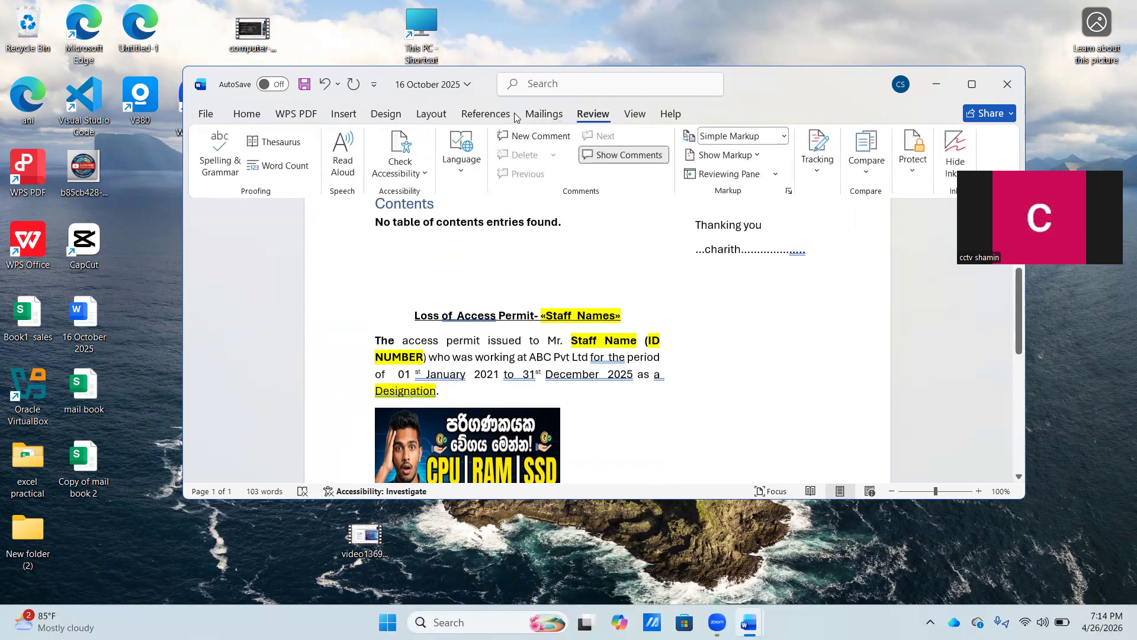
left_click(485, 115)
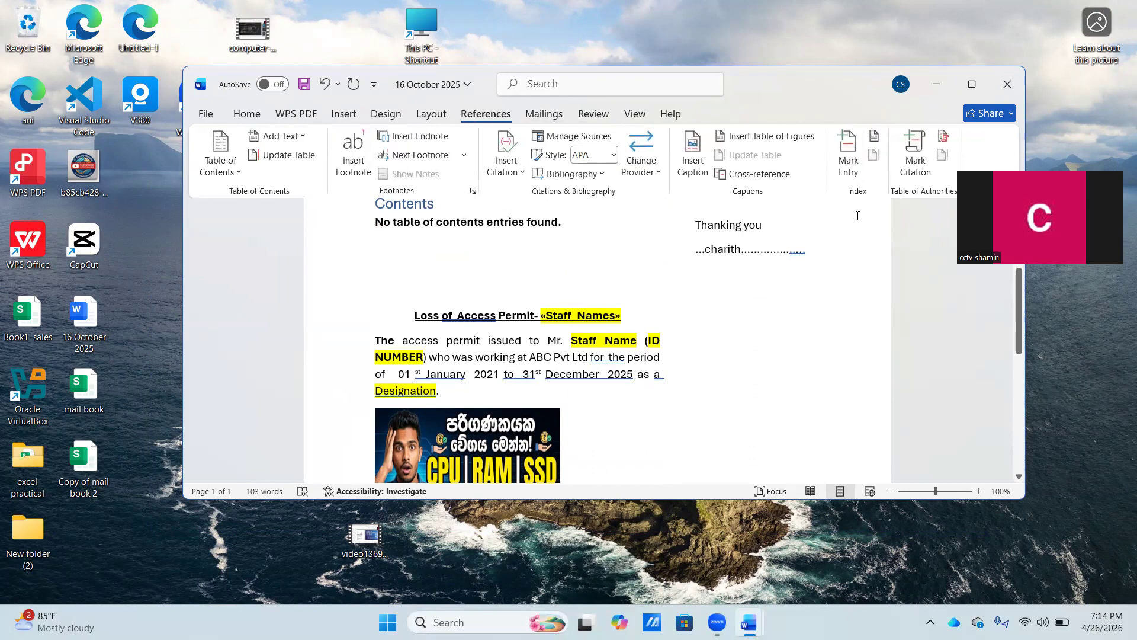
- Close the "16 October 2025" document without saving the changes
left_click(1004, 89)
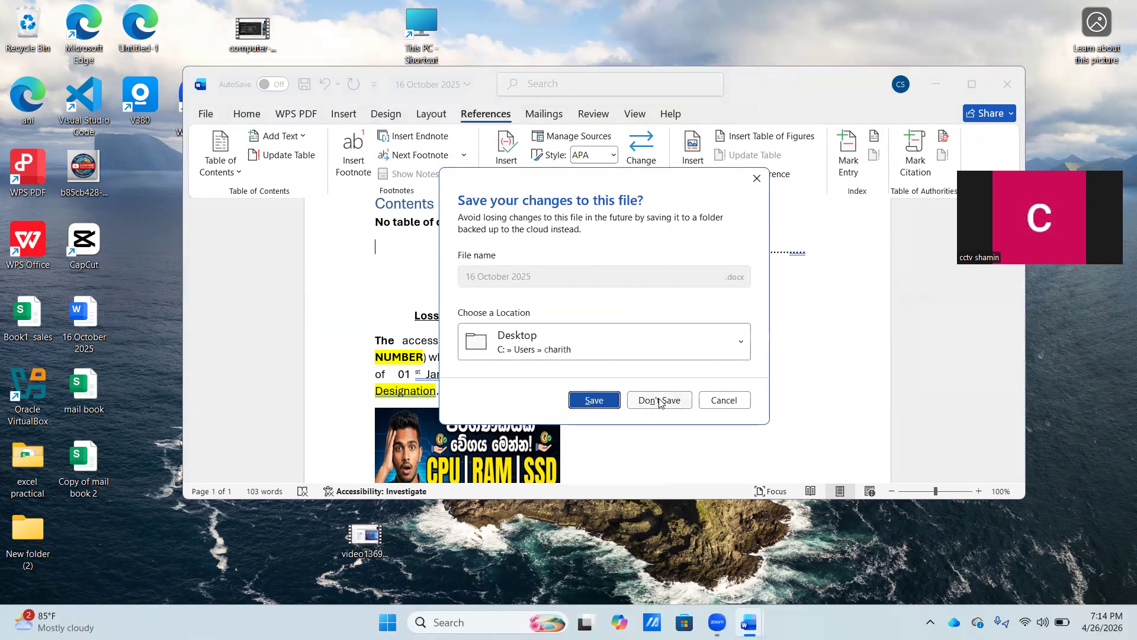
left_click(659, 401)
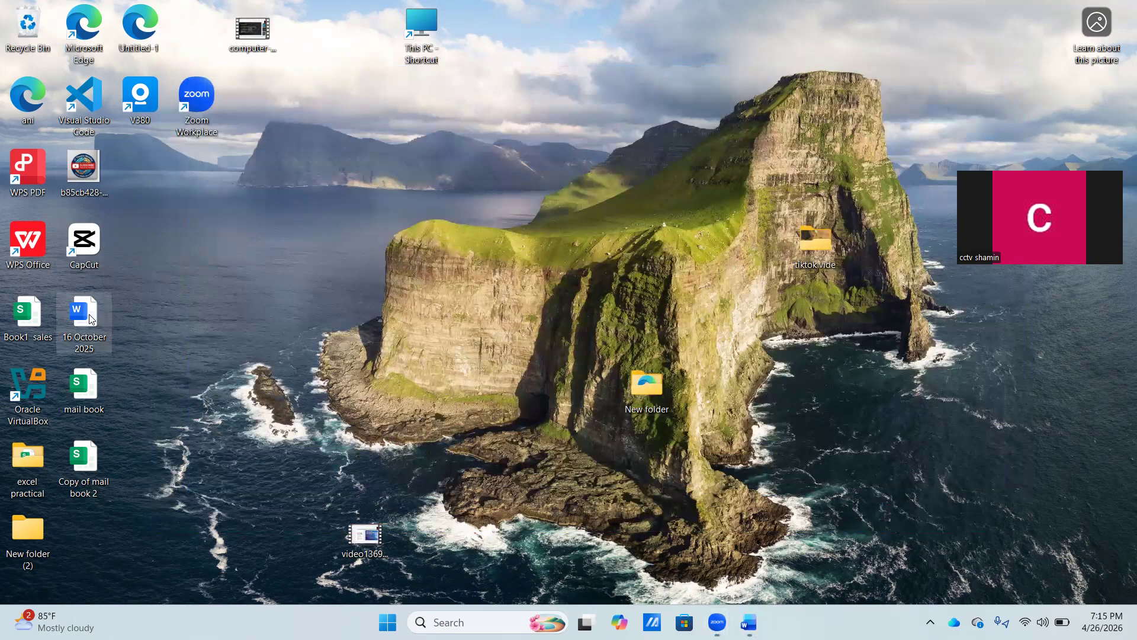
- Open the "Copy of mail book 2" desktop workbook in Excel, look over its staff list, and restore its window to a smaller size
left_click(86, 391)
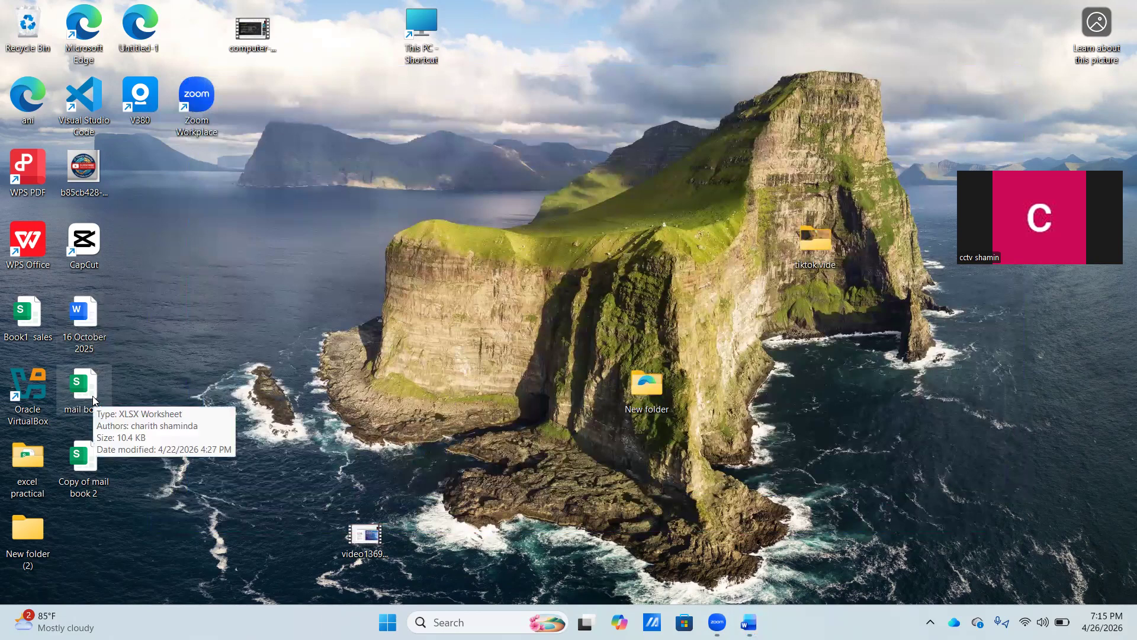
right_click(81, 468)
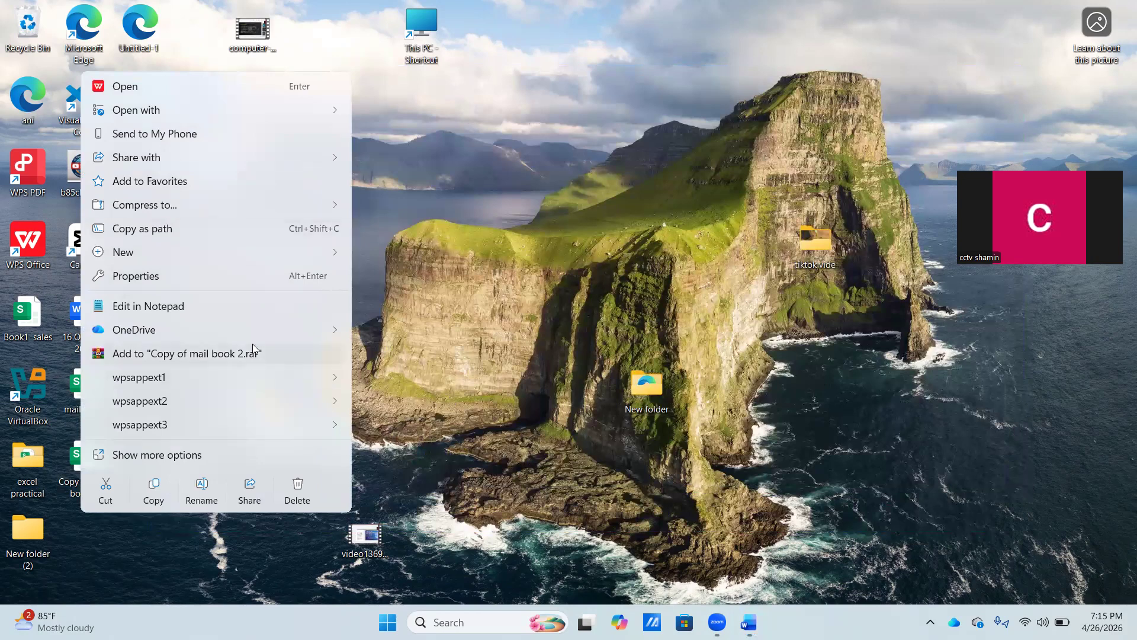
mouse_move(283, 113)
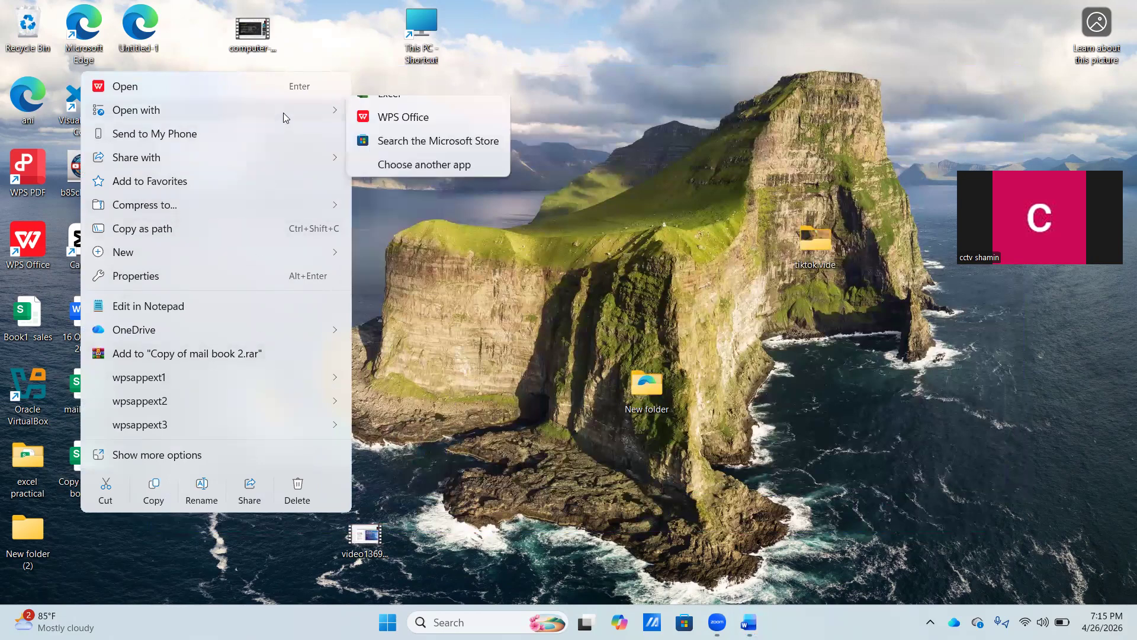
left_click(382, 113)
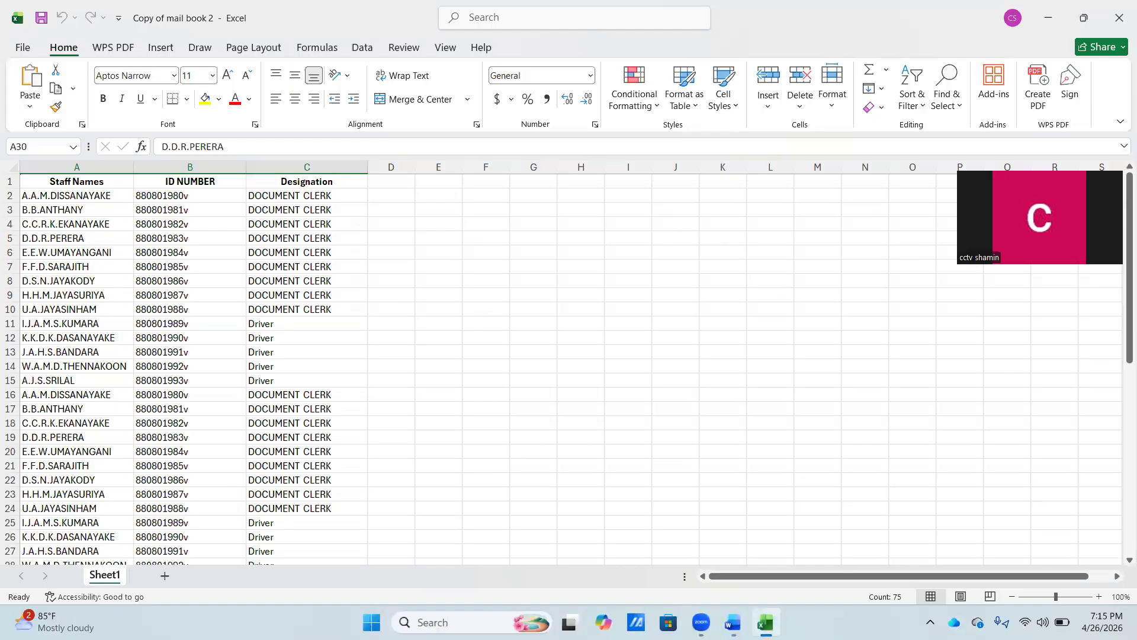
left_click_drag(1119, 361, 617, 353)
left_click(493, 379)
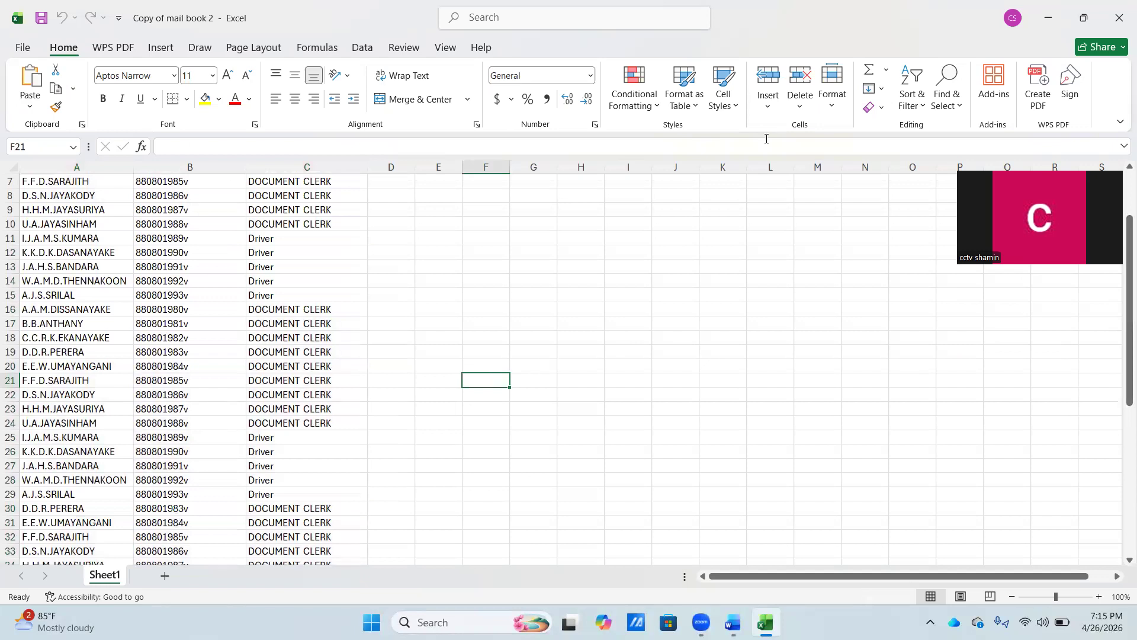
double_click(875, 20)
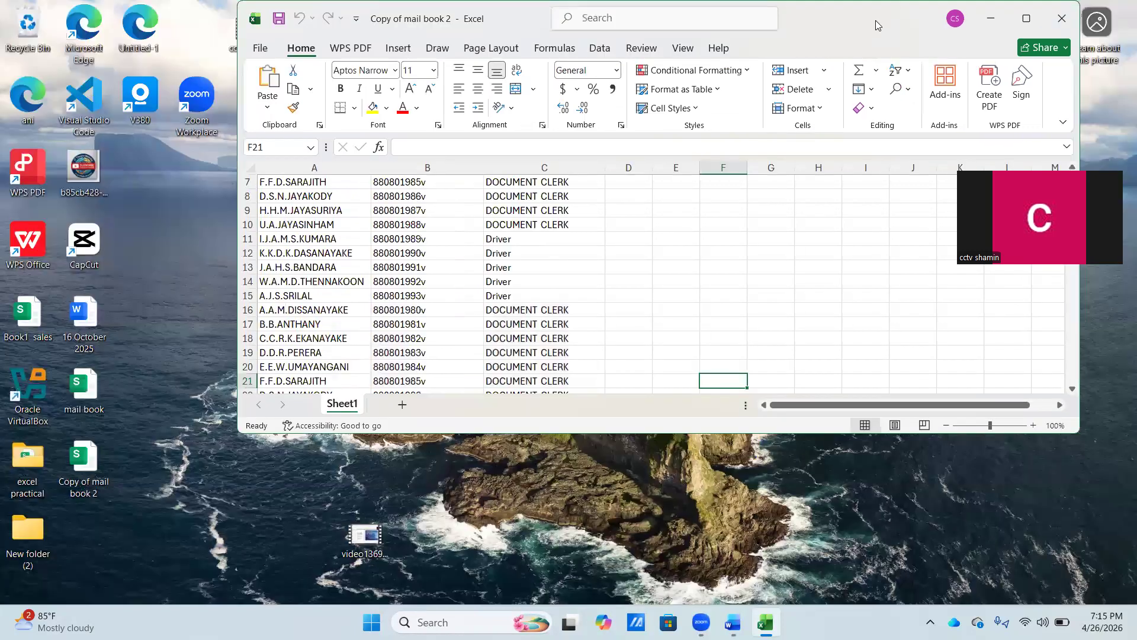
- Open the "16 October 2025" desktop letter in Word and restore its window to a smaller size
left_click(90, 315)
right_click(91, 316)
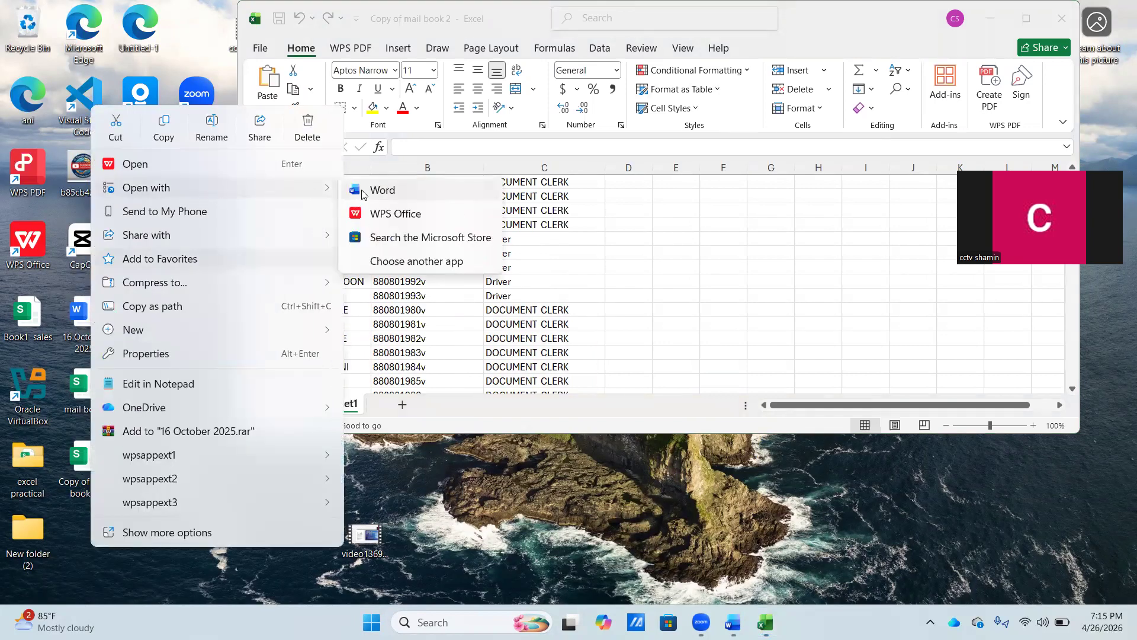
left_click(360, 190)
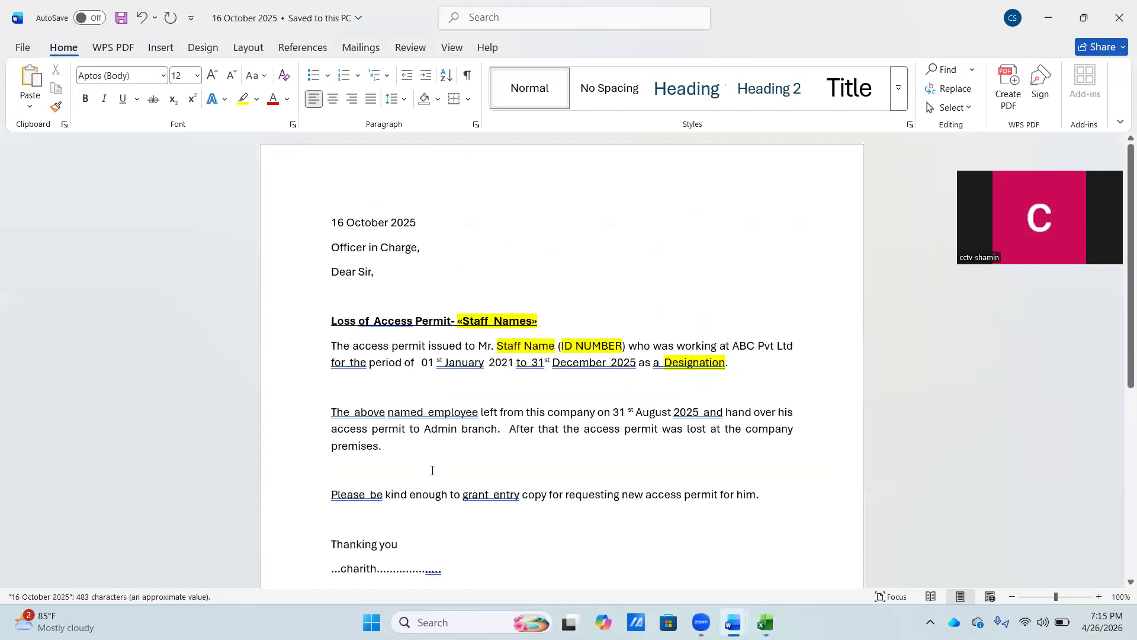
double_click(837, 21)
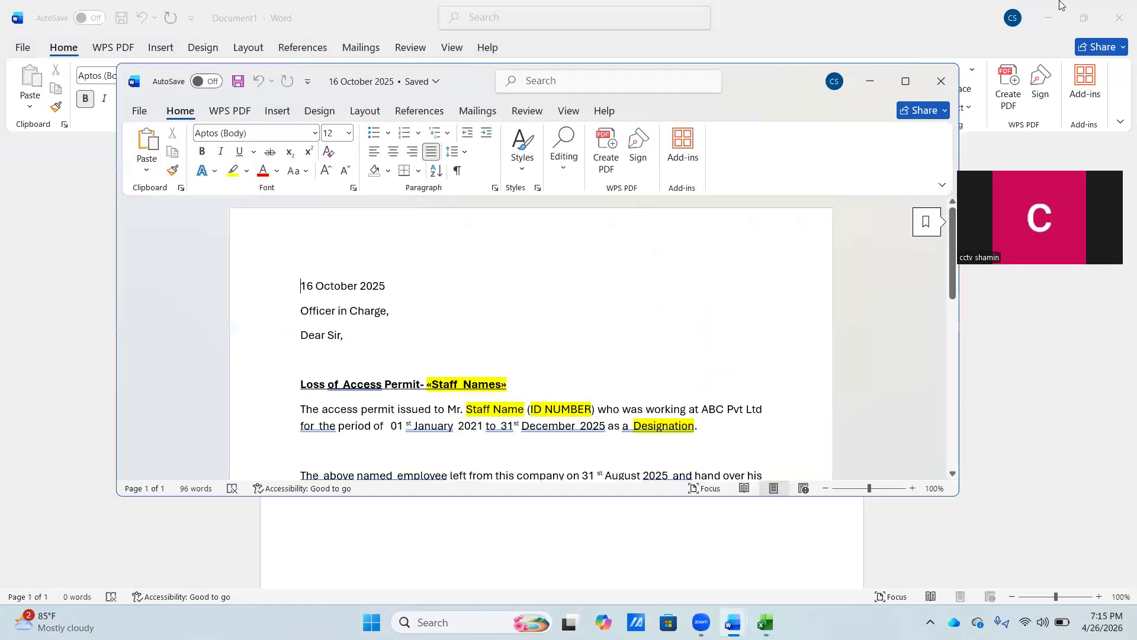
- Close the blank Document1 without saving it and move the letter's window below the workbook window
left_click(1116, 17)
left_click(1115, 17)
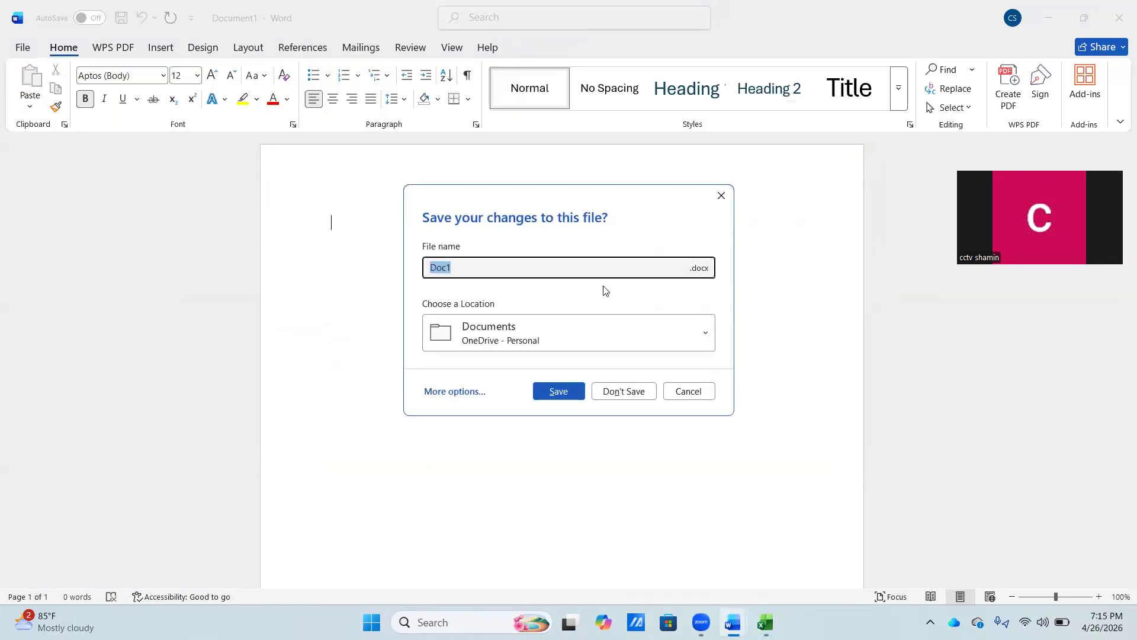
left_click(602, 399)
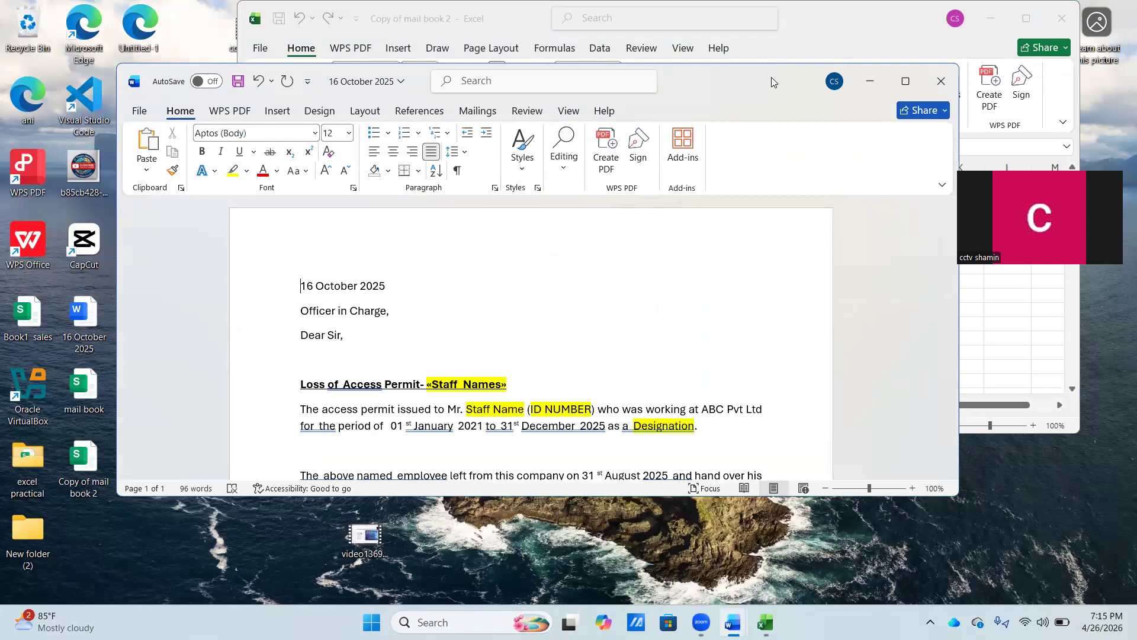
left_click_drag(771, 77, 839, 451)
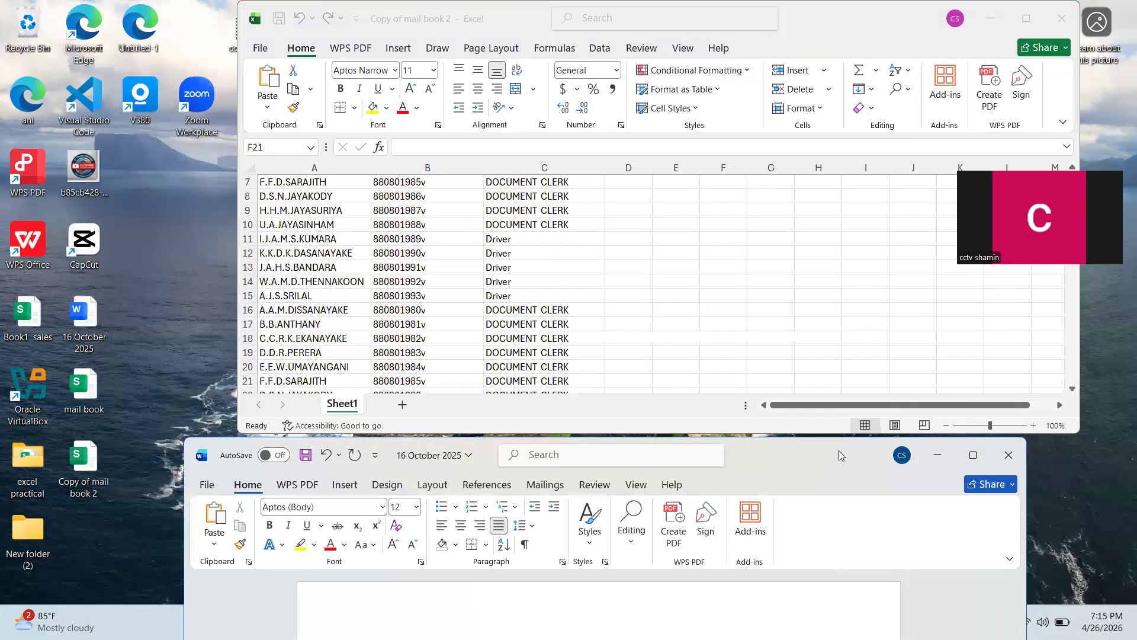
- Select all cells of the staff sheet in the maximized Excel workbook, save the workbook, and minimize its window
left_click(1030, 19)
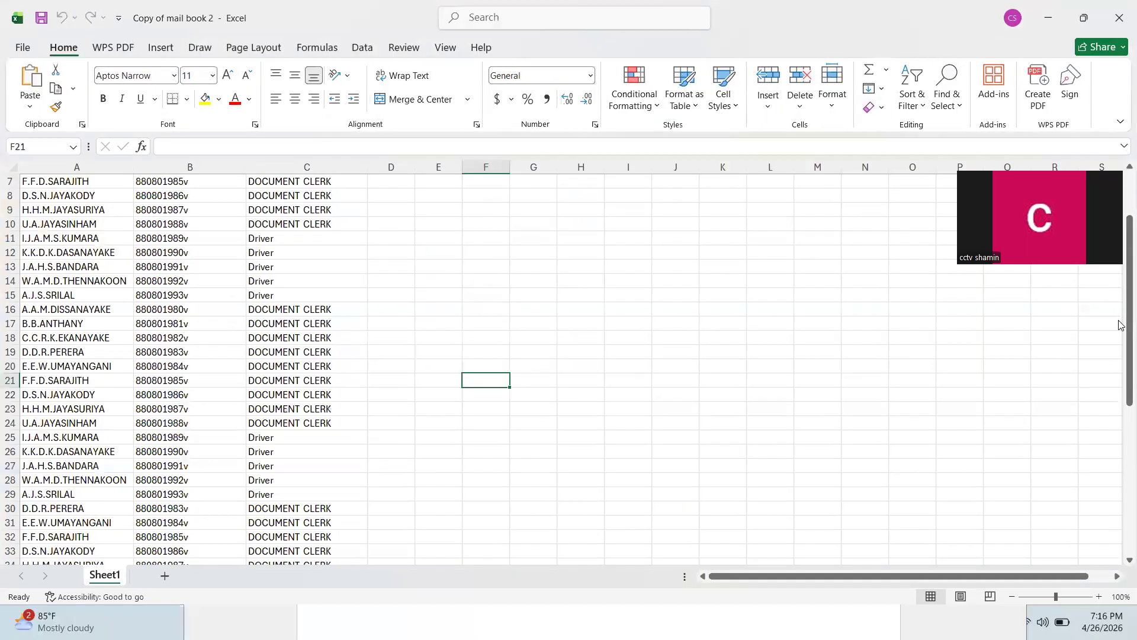
left_click_drag(1128, 325, 1128, 282)
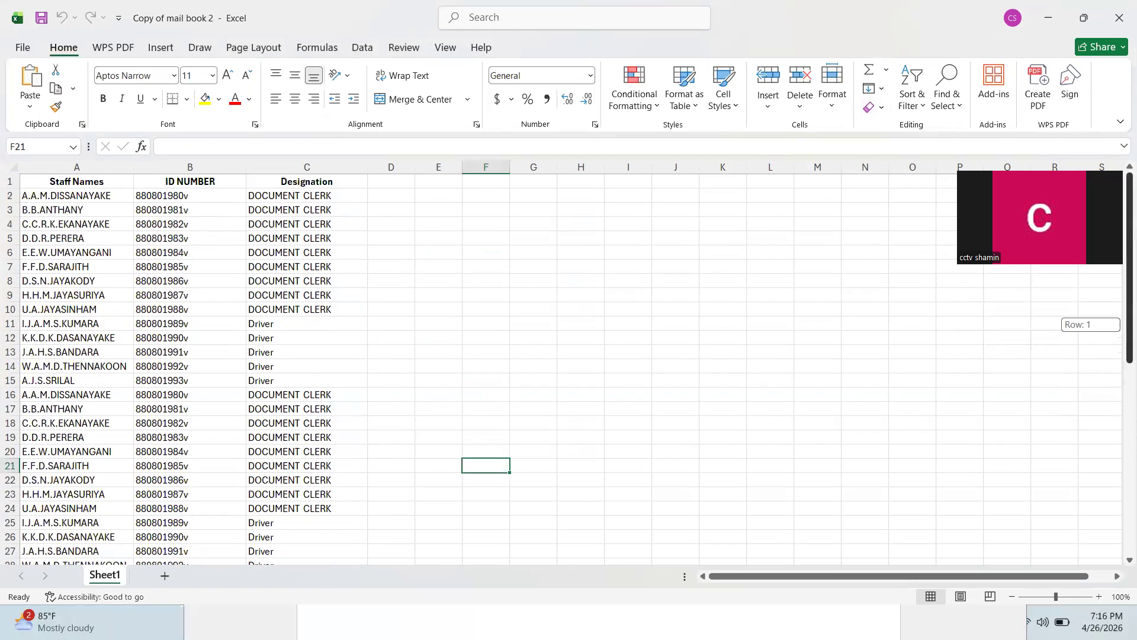
key("ctrl+a")
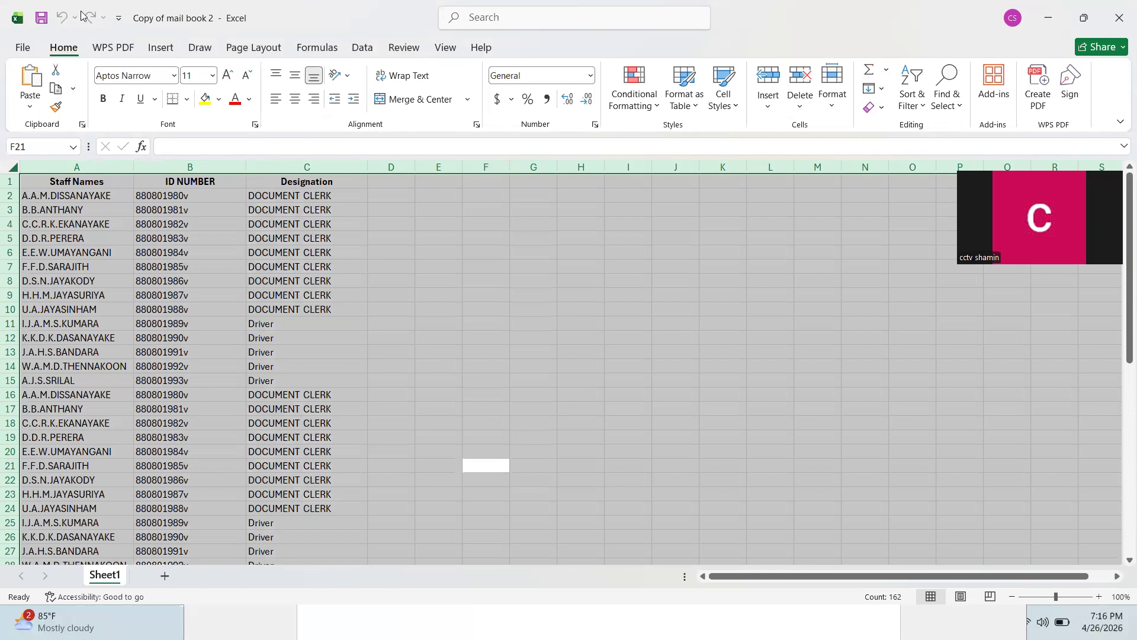
left_click(41, 25)
left_click(33, 50)
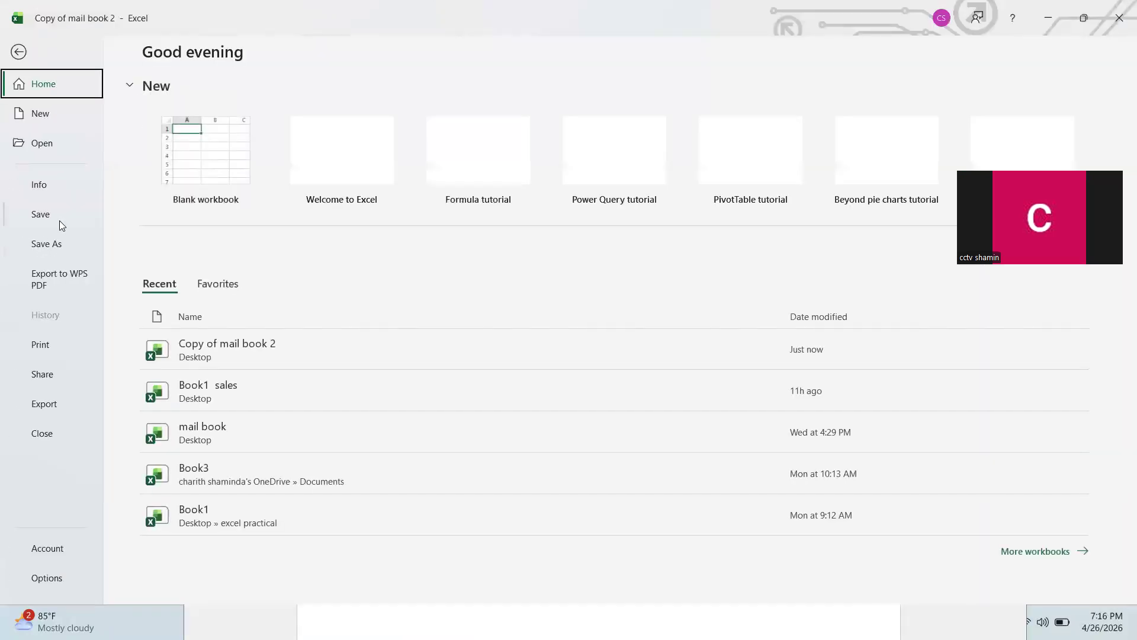
left_click(1050, 19)
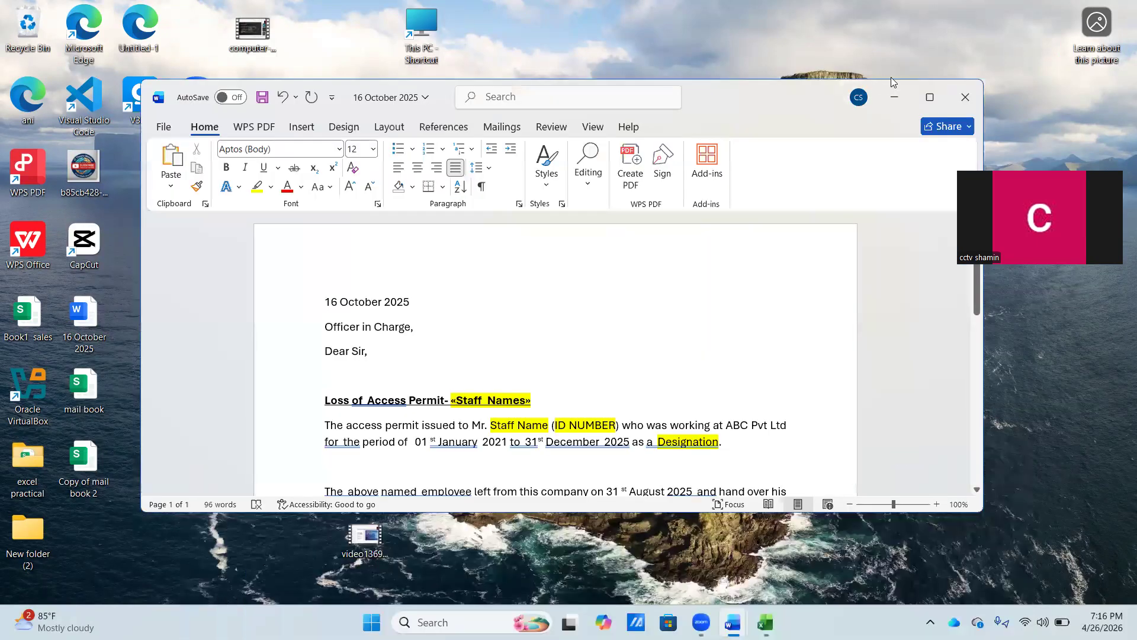
- Attach the second Sheet1$ table of the desktop workbook "Copy of mail book 2" to the maximized letter as its existing mail merge recipient list
left_click(930, 97)
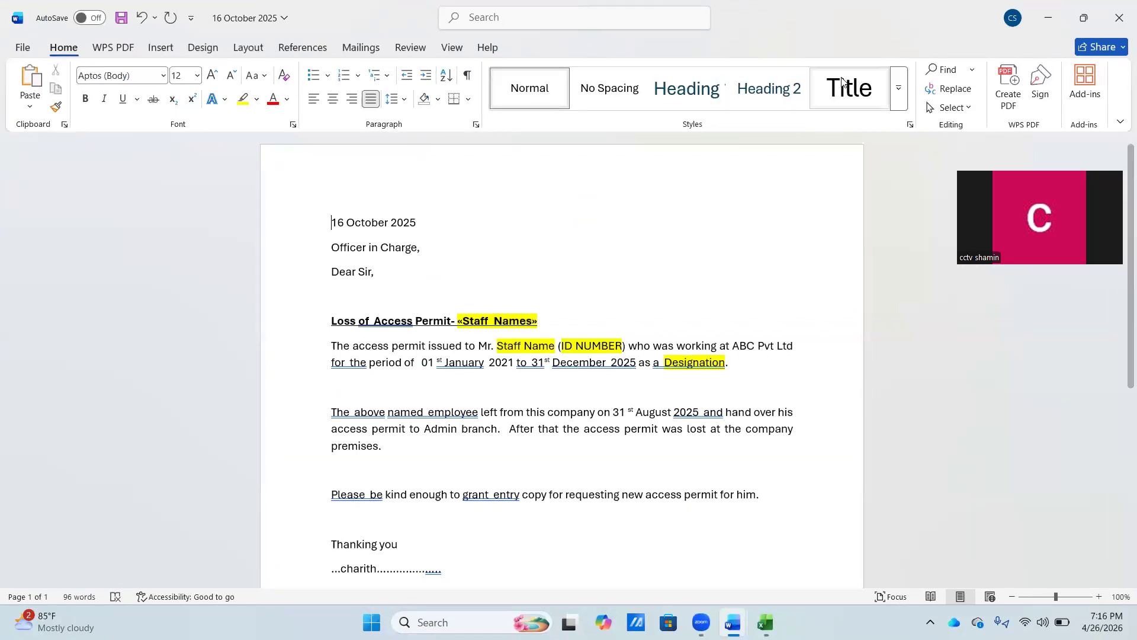
mouse_move(1089, 17)
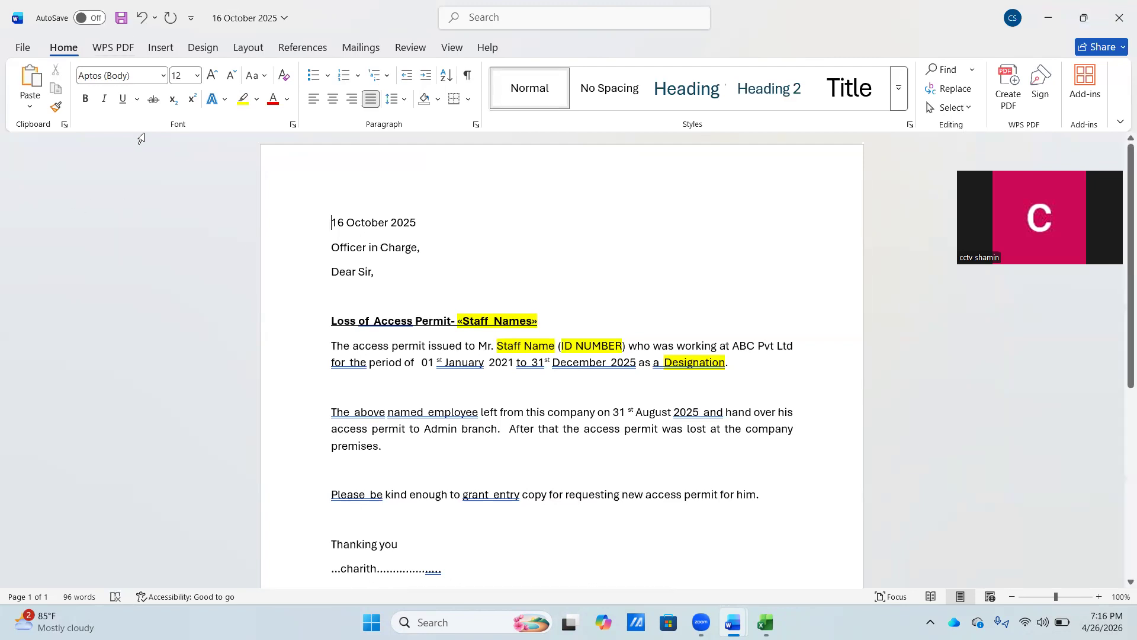
left_click(369, 51)
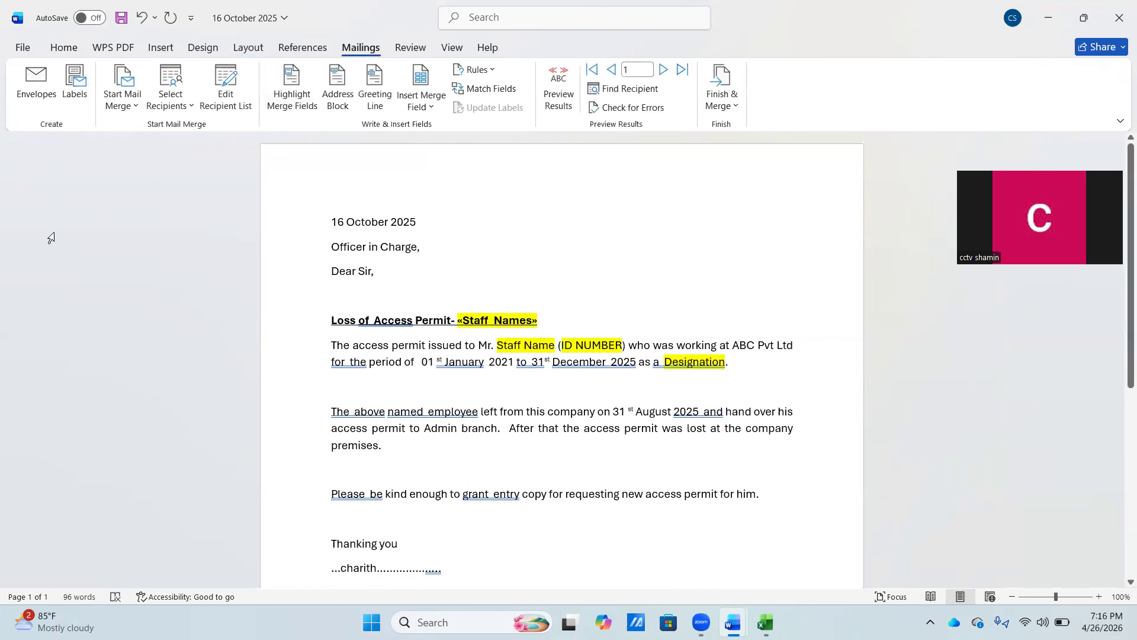
left_click(176, 104)
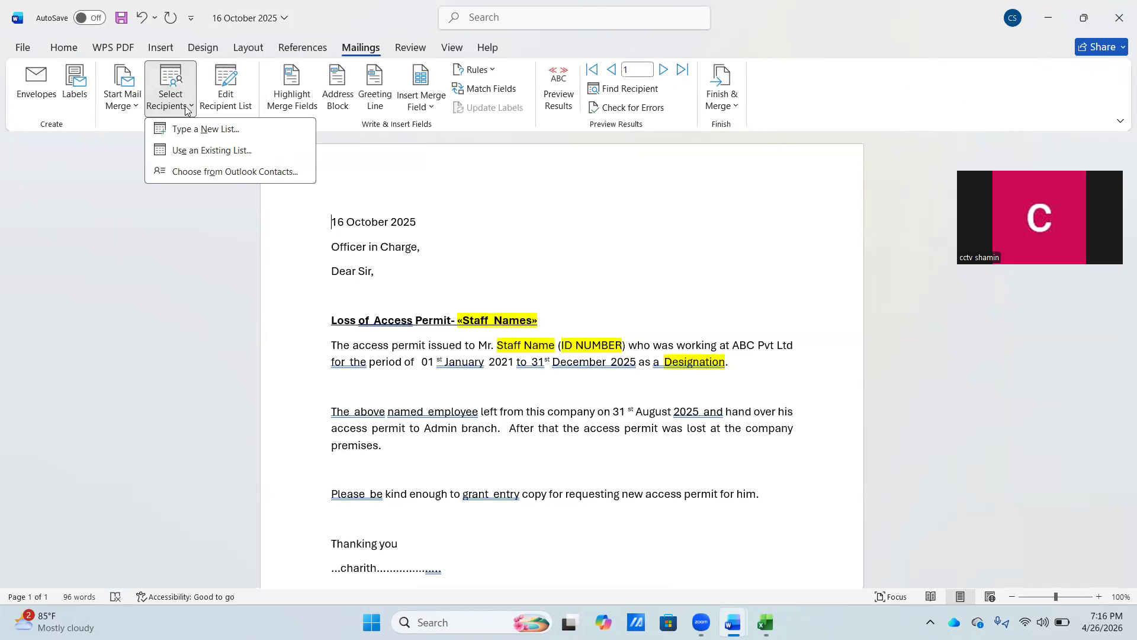
left_click(200, 153)
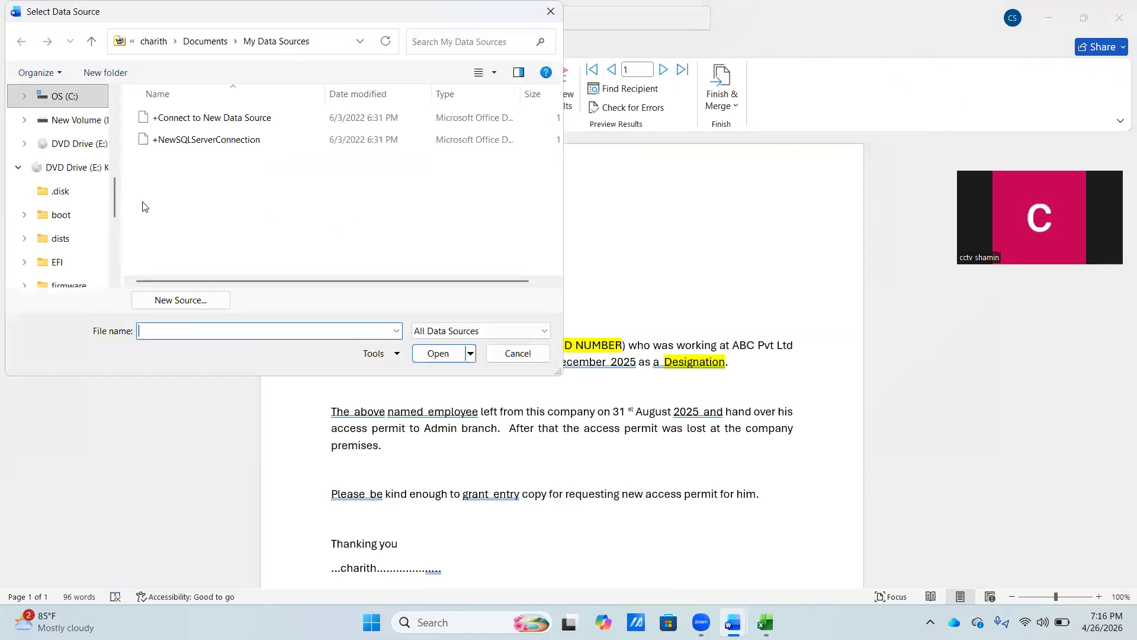
left_click_drag(116, 192, 126, 106)
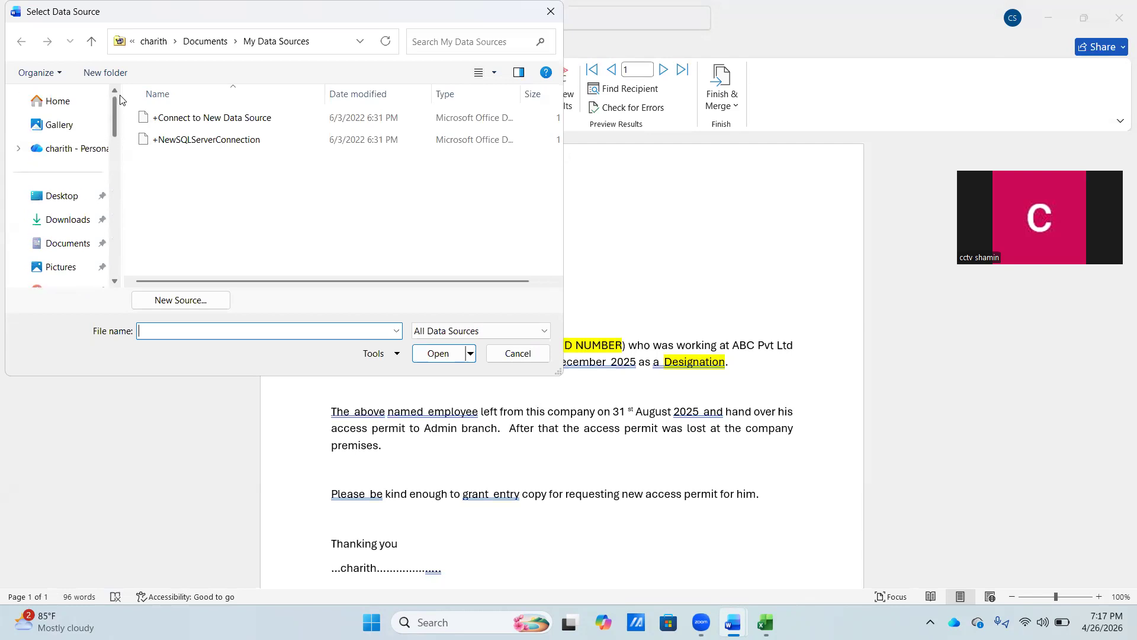
left_click(65, 201)
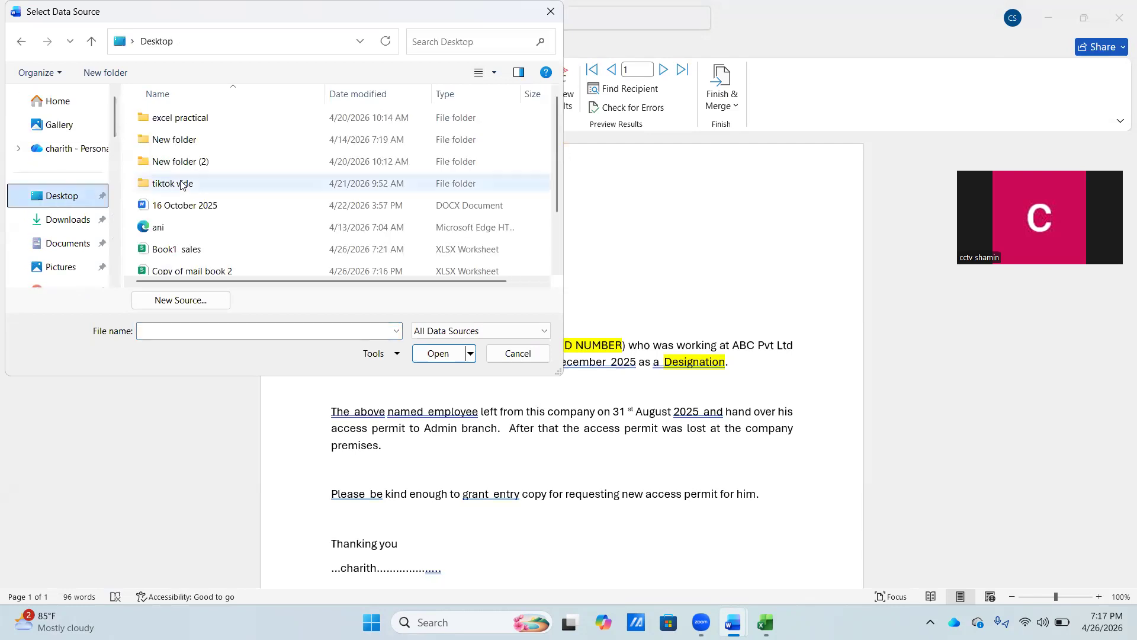
left_click_drag(560, 151, 579, 193)
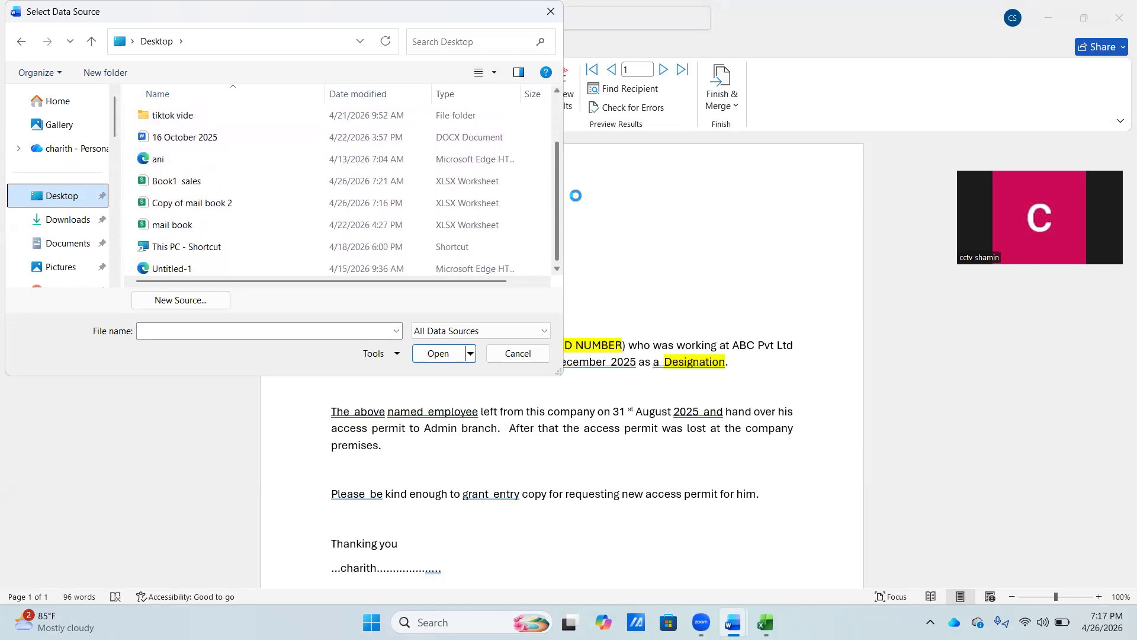
double_click(244, 203)
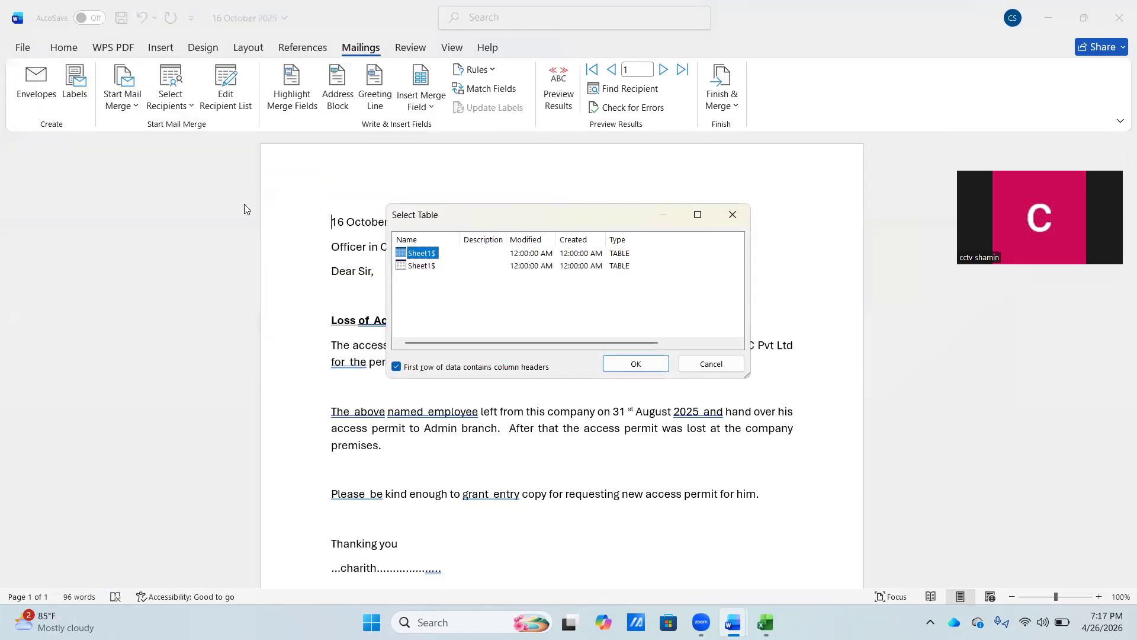
left_click(430, 268)
left_click(633, 365)
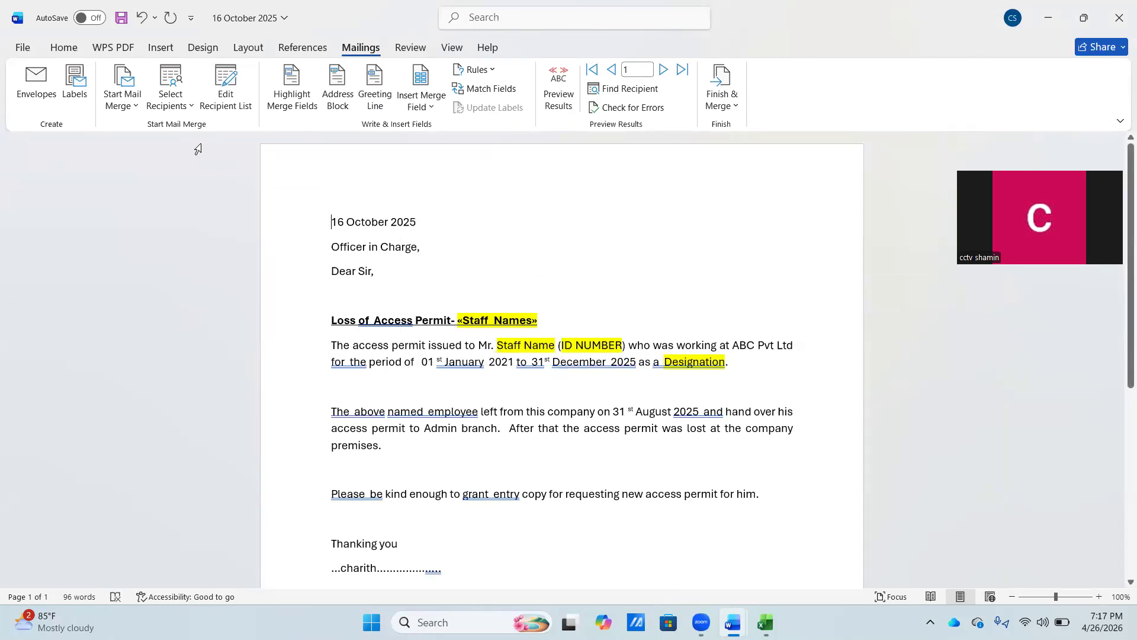
- View the recipient list sources and the merge fields available for the letter without choosing any
left_click(190, 106)
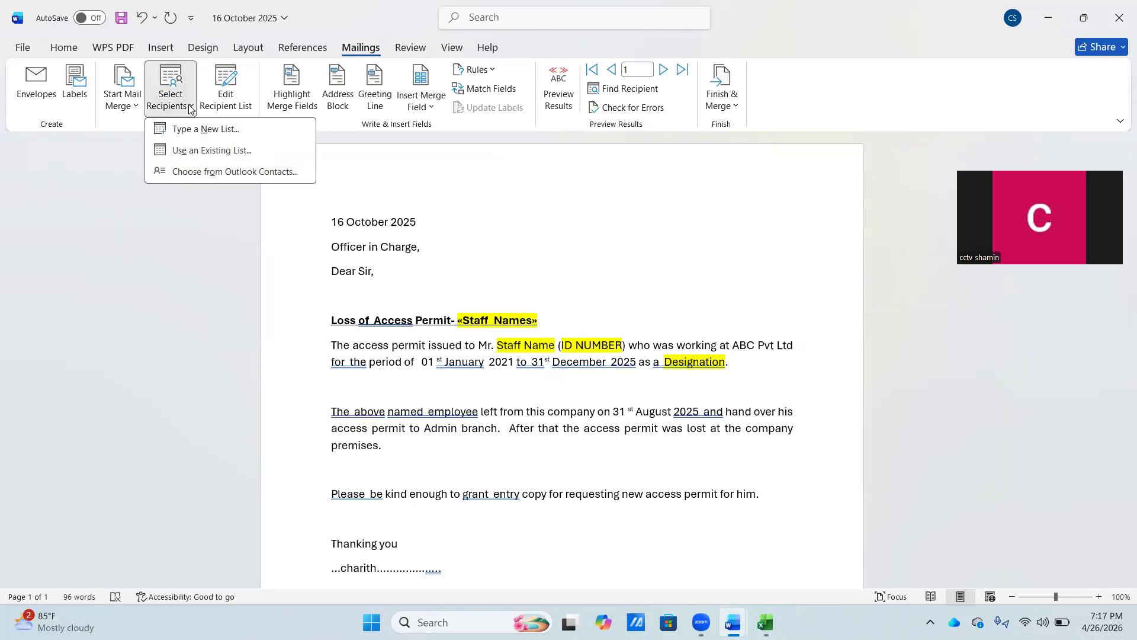
left_click(171, 255)
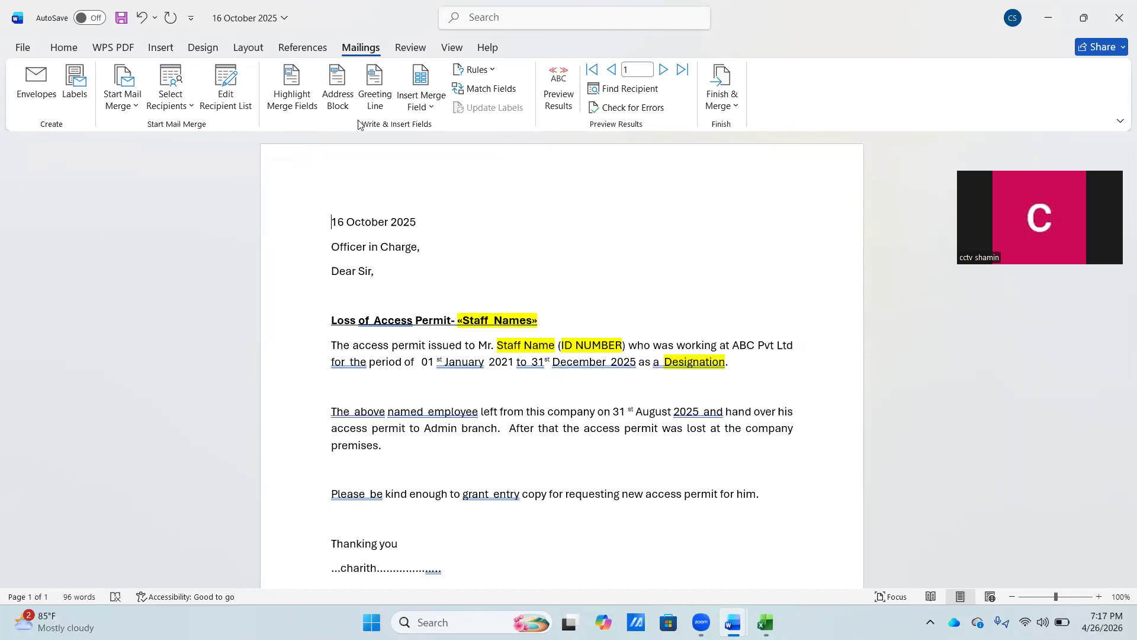
left_click(431, 105)
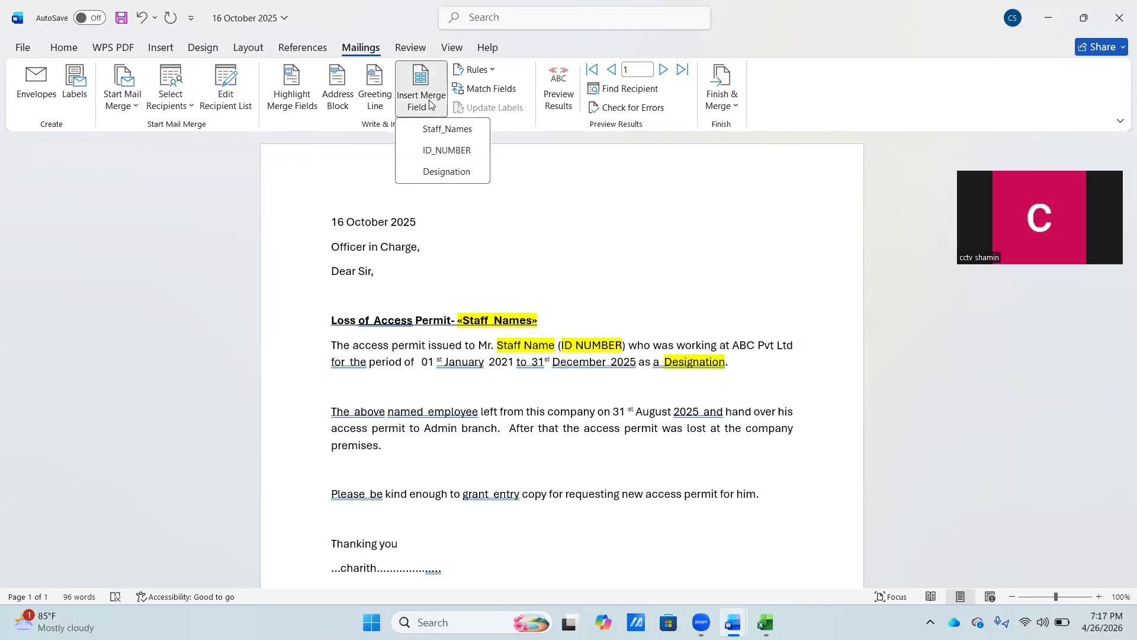
left_click(473, 265)
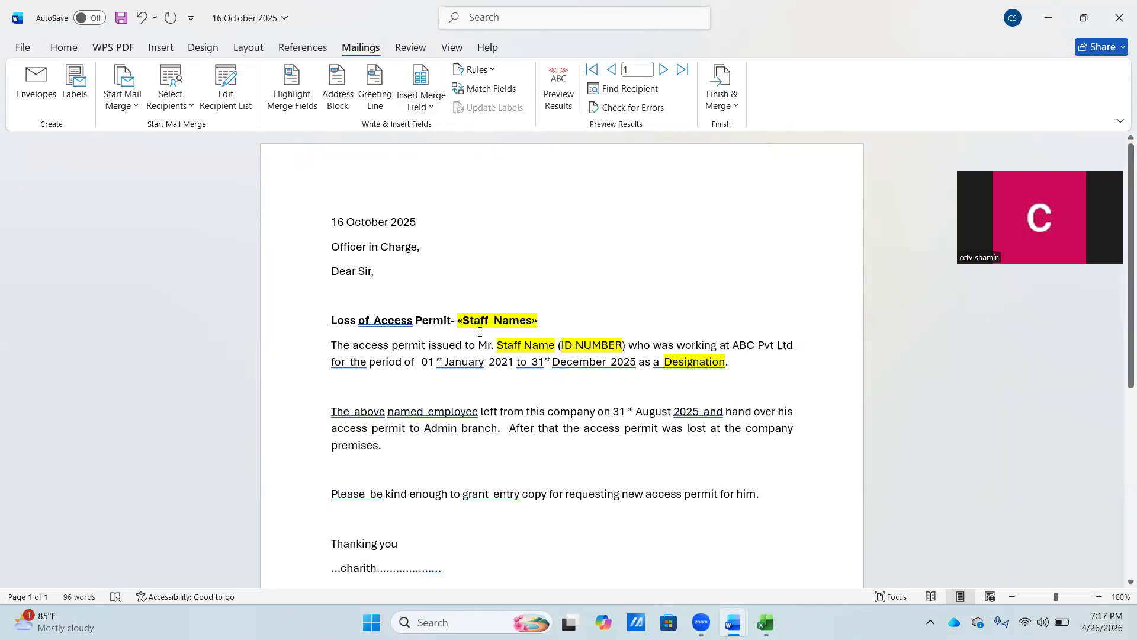
- Replace the highlighted "Staff Names" placeholder in the subject line with the Staff_Names merge field
left_click_drag(463, 321, 546, 323)
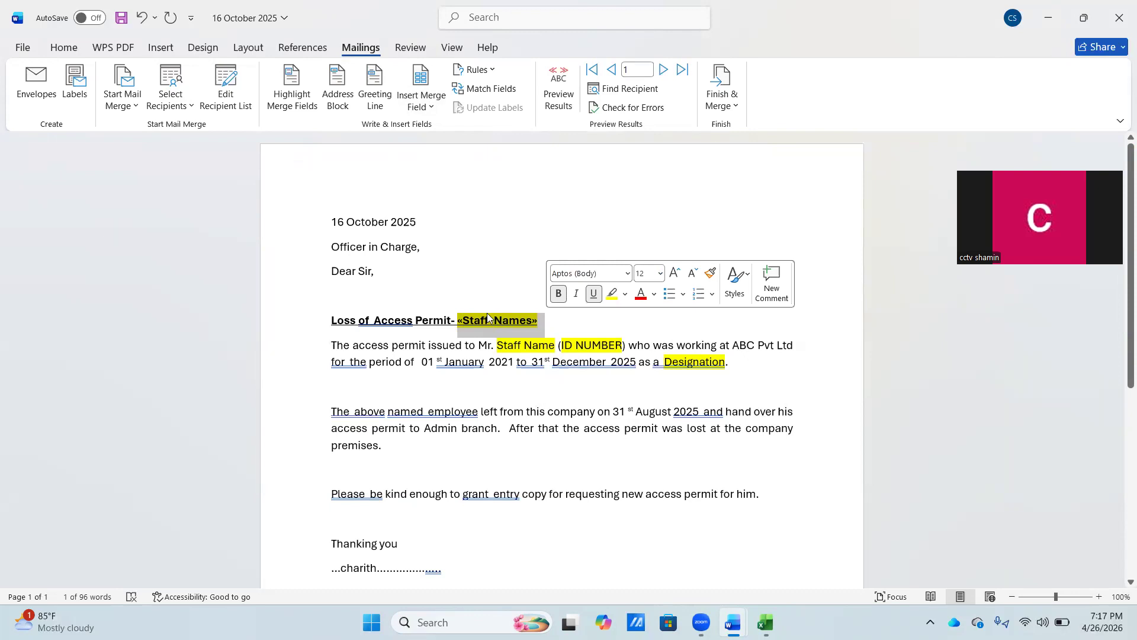
left_click(422, 105)
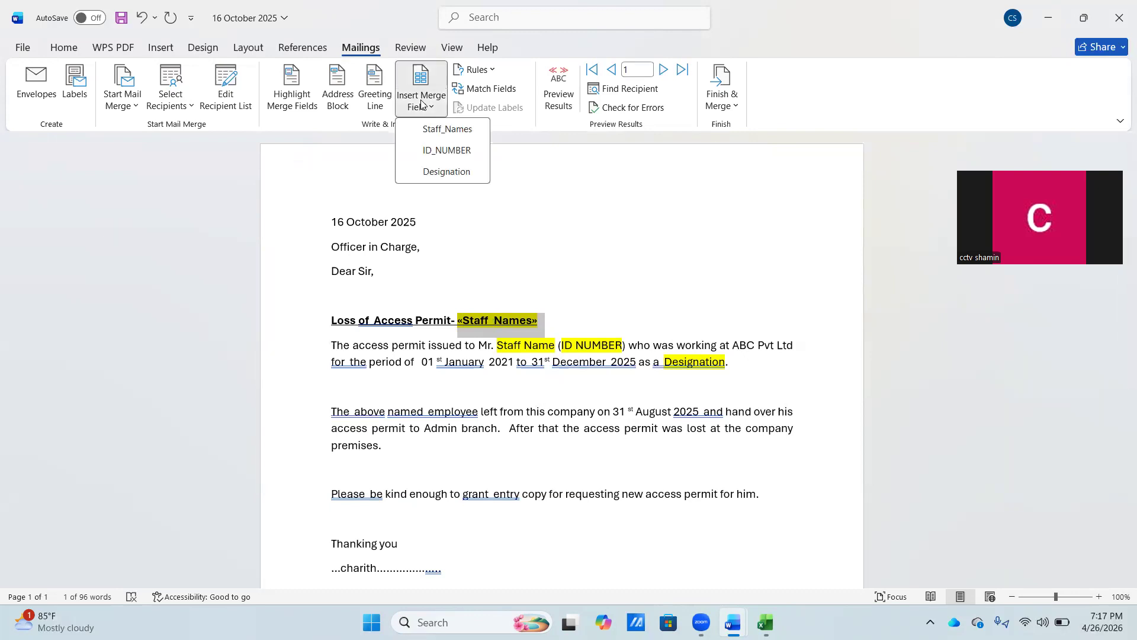
left_click(435, 129)
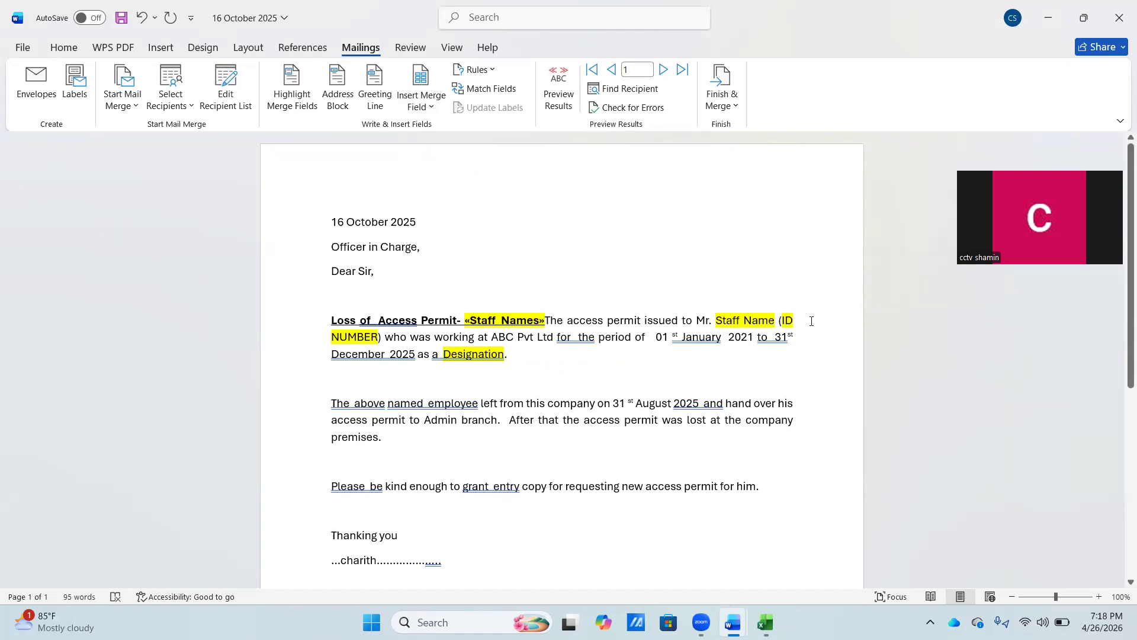
- Replace the highlighted "(ID NUMBER)" placeholder in the first paragraph with the ID_NUMBER merge field
left_click_drag(780, 318, 381, 340)
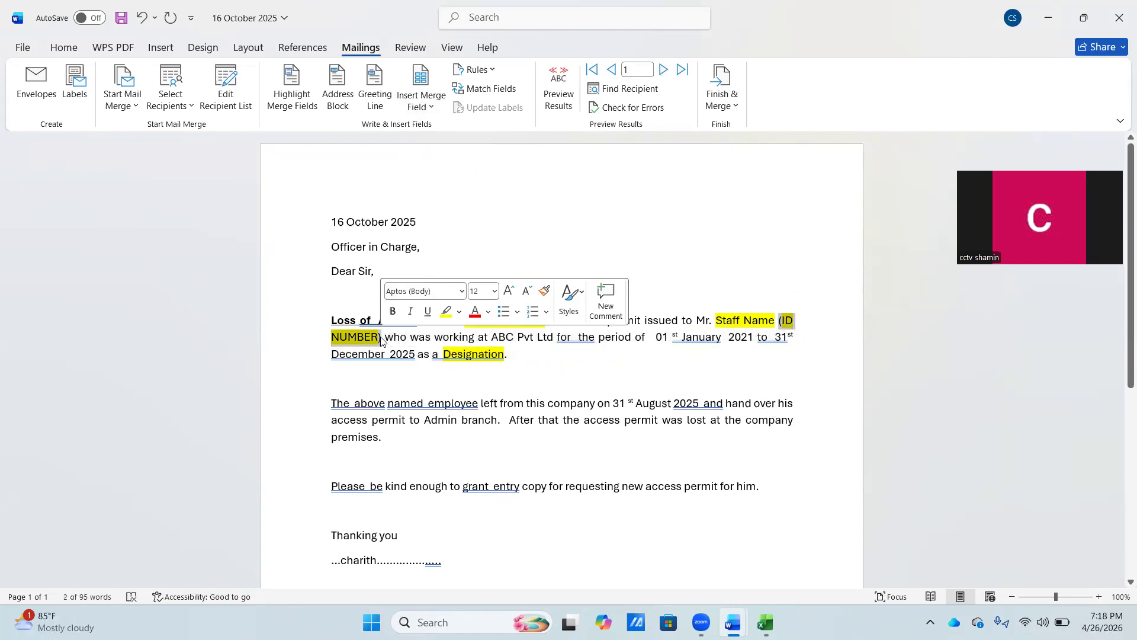
left_click(439, 107)
left_click(447, 151)
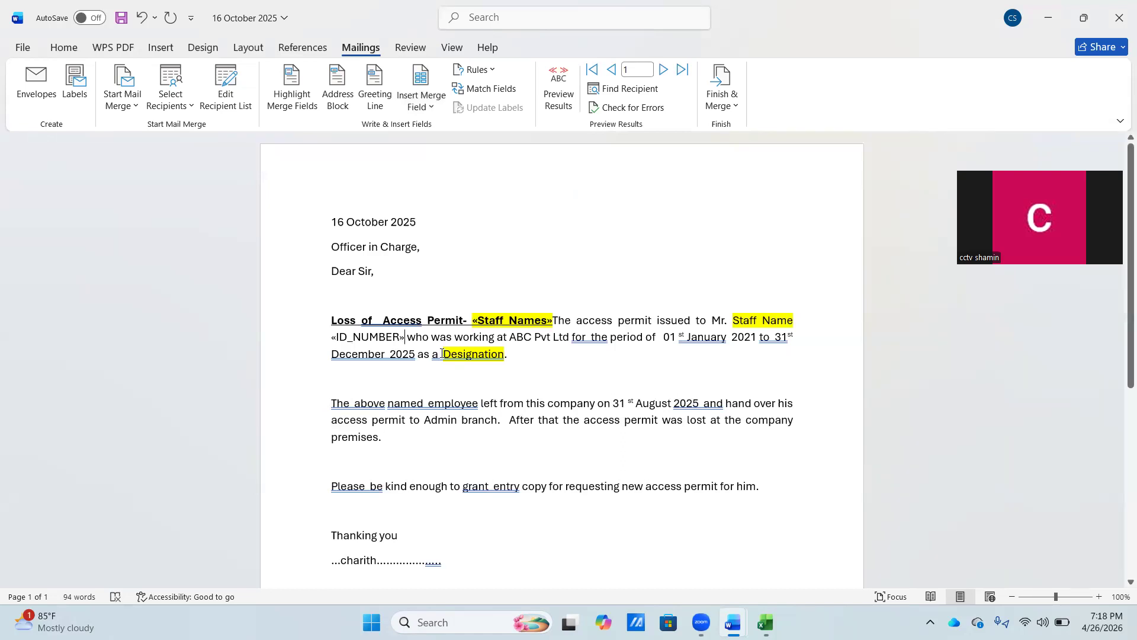
- Replace the highlighted "Designation" placeholder and its full stop at the end of the first paragraph with the Designation merge field
left_click_drag(442, 354, 497, 357)
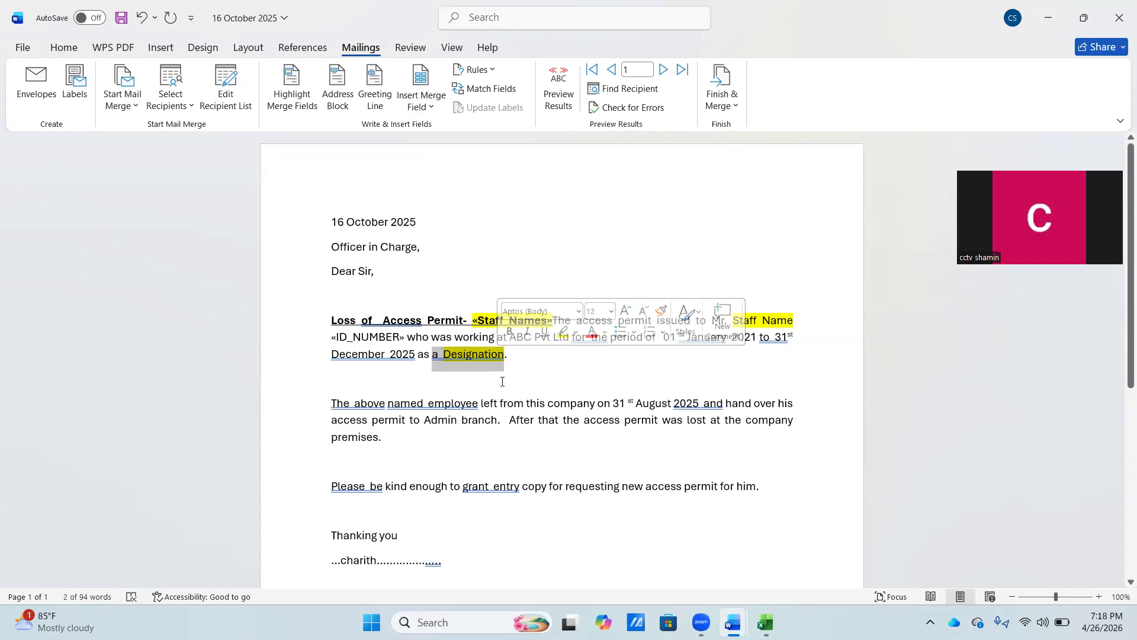
left_click(506, 384)
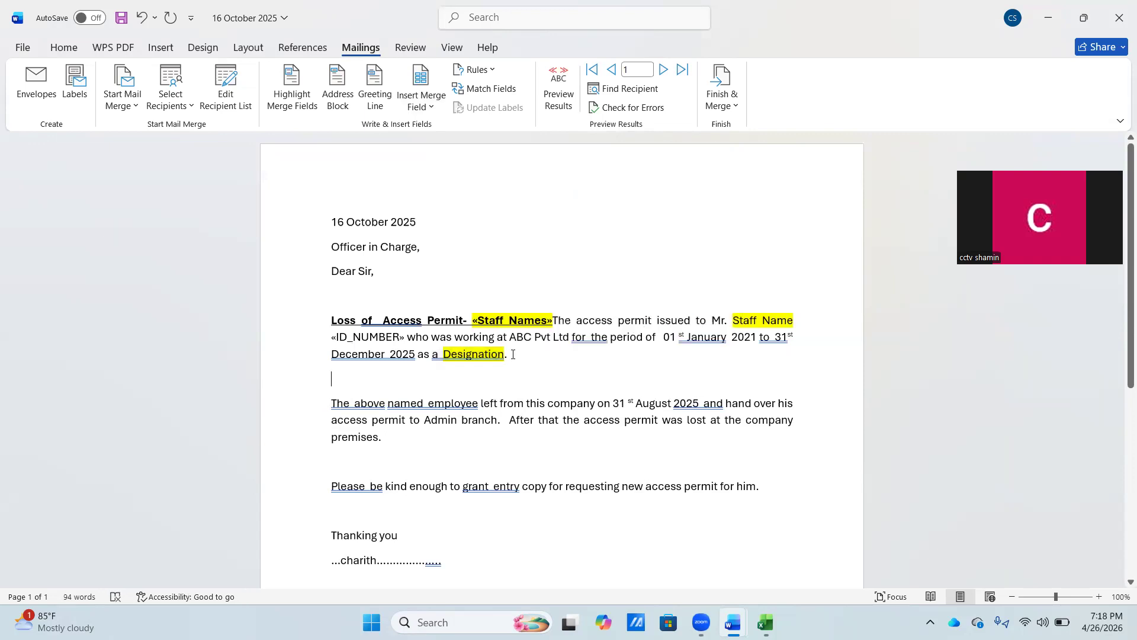
left_click_drag(511, 354, 455, 354)
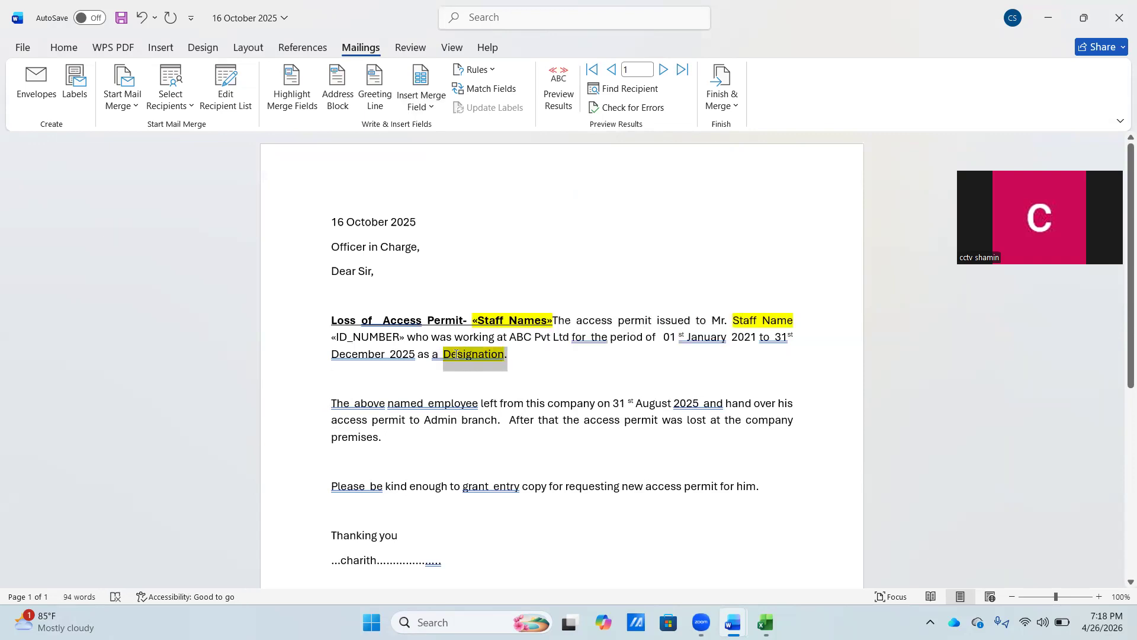
left_click(474, 382)
left_click_drag(514, 357, 466, 355)
left_click(481, 378)
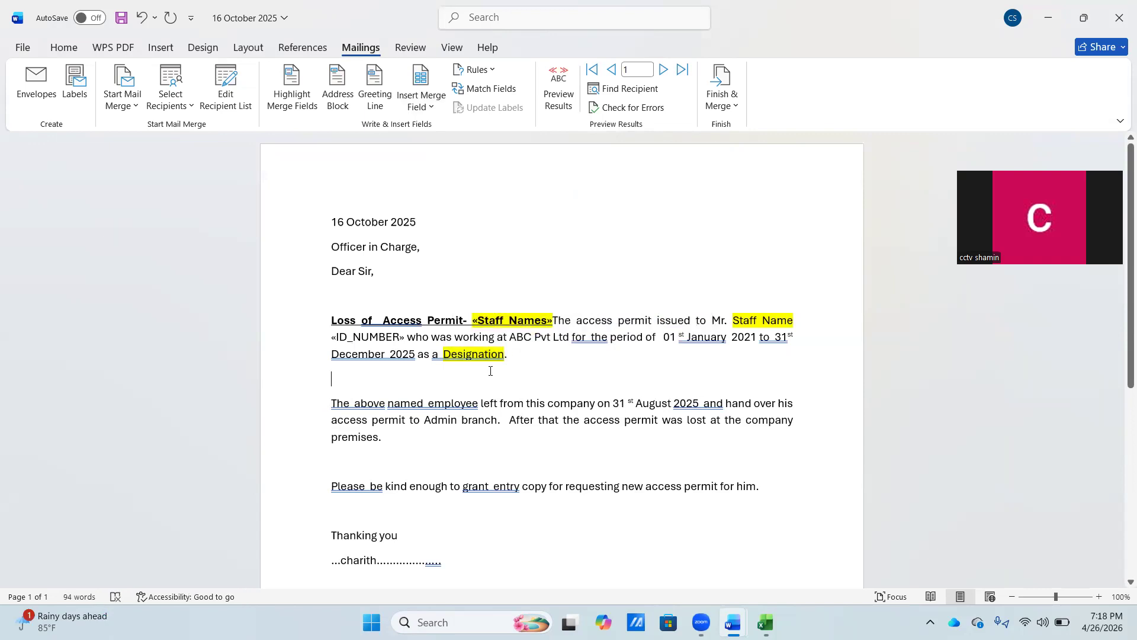
left_click_drag(512, 354, 456, 355)
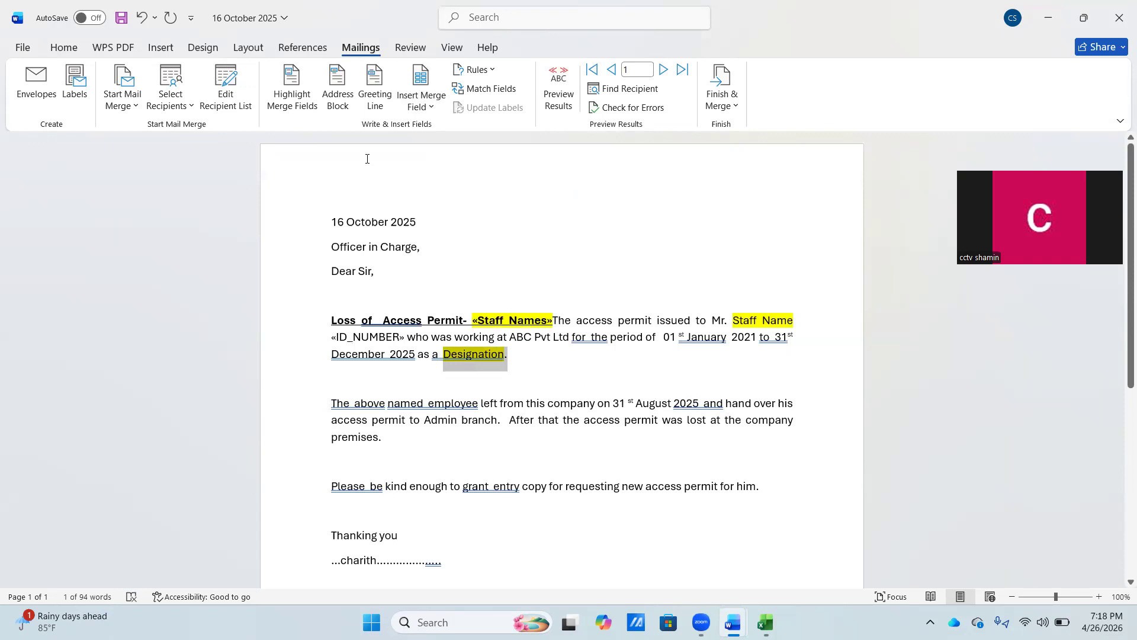
left_click(429, 109)
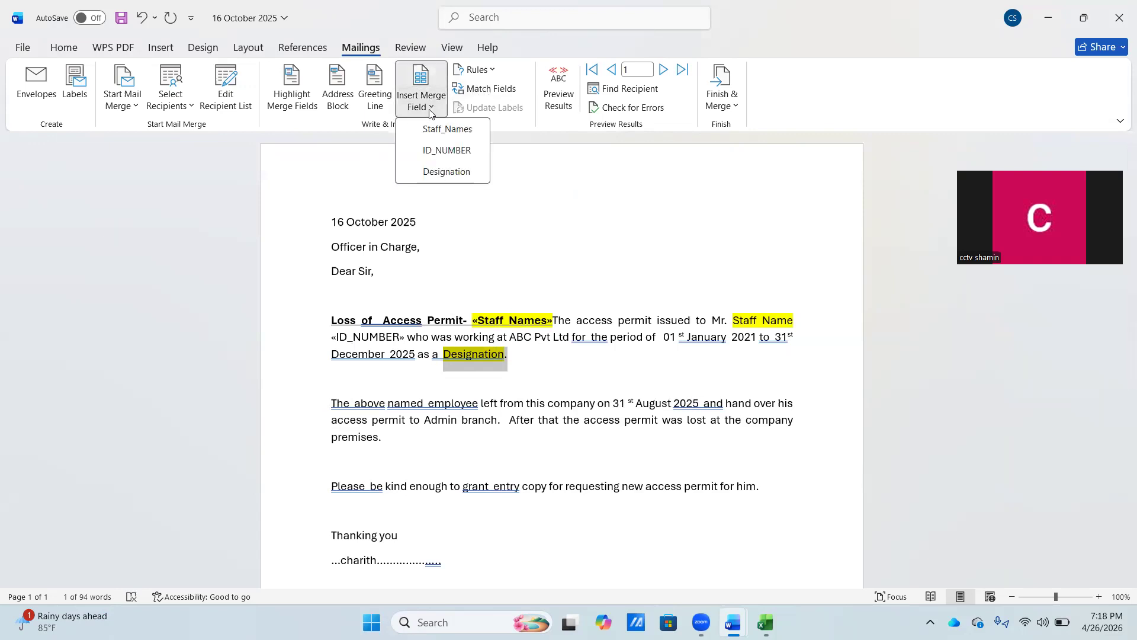
left_click(455, 172)
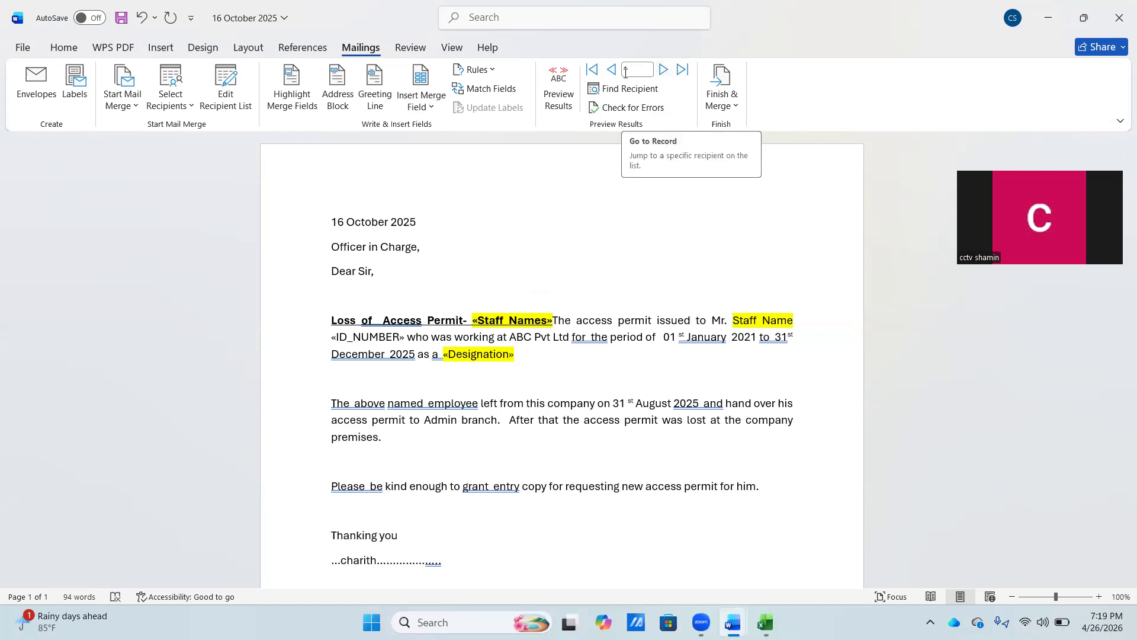
- Step forward one by one through the mail merge recipient records up to record 53
left_click(664, 71)
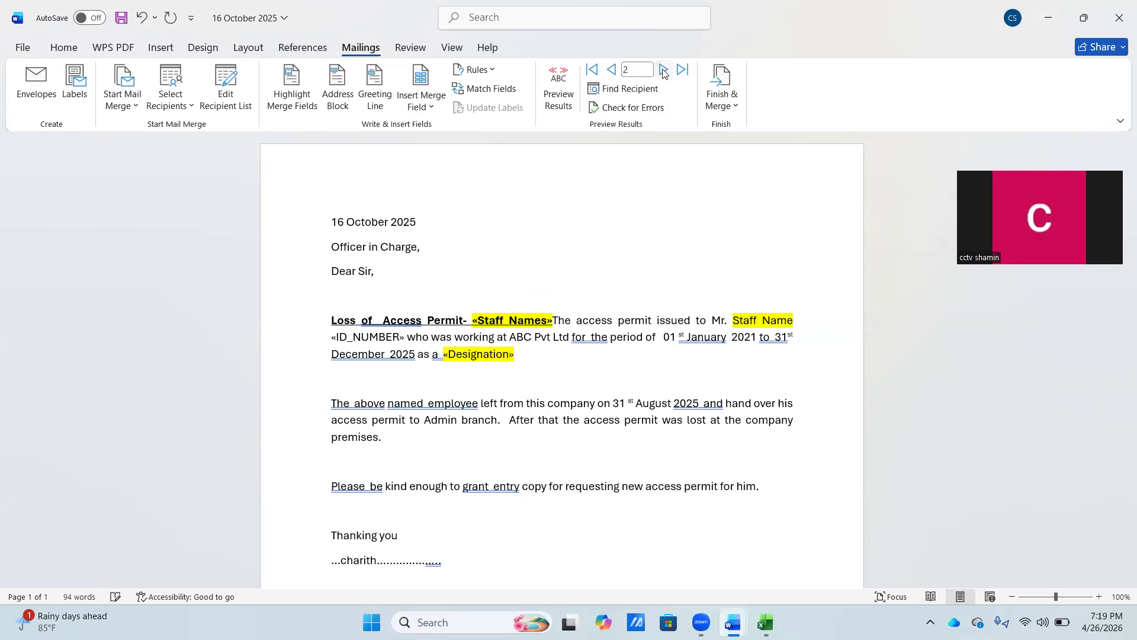
left_click(663, 71)
left_click(664, 71)
left_click(664, 71)
left_click(663, 71)
left_click(664, 71)
left_click(664, 72)
left_click(664, 71)
left_click(663, 71)
left_click(664, 71)
left_click(663, 71)
left_click(663, 71)
left_click(664, 71)
left_click(663, 71)
left_click(664, 71)
left_click(664, 71)
left_click(663, 71)
left_click(664, 71)
left_click(664, 71)
left_click(663, 71)
left_click(664, 71)
left_click(663, 71)
left_click(664, 71)
double_click(663, 72)
left_click(663, 71)
left_click(663, 71)
left_click(664, 72)
double_click(663, 71)
left_click(663, 71)
left_click(663, 71)
left_click(663, 71)
double_click(664, 71)
left_click(664, 71)
double_click(664, 71)
left_click(663, 71)
double_click(663, 71)
double_click(663, 71)
left_click(664, 71)
double_click(664, 71)
double_click(663, 71)
left_click(664, 71)
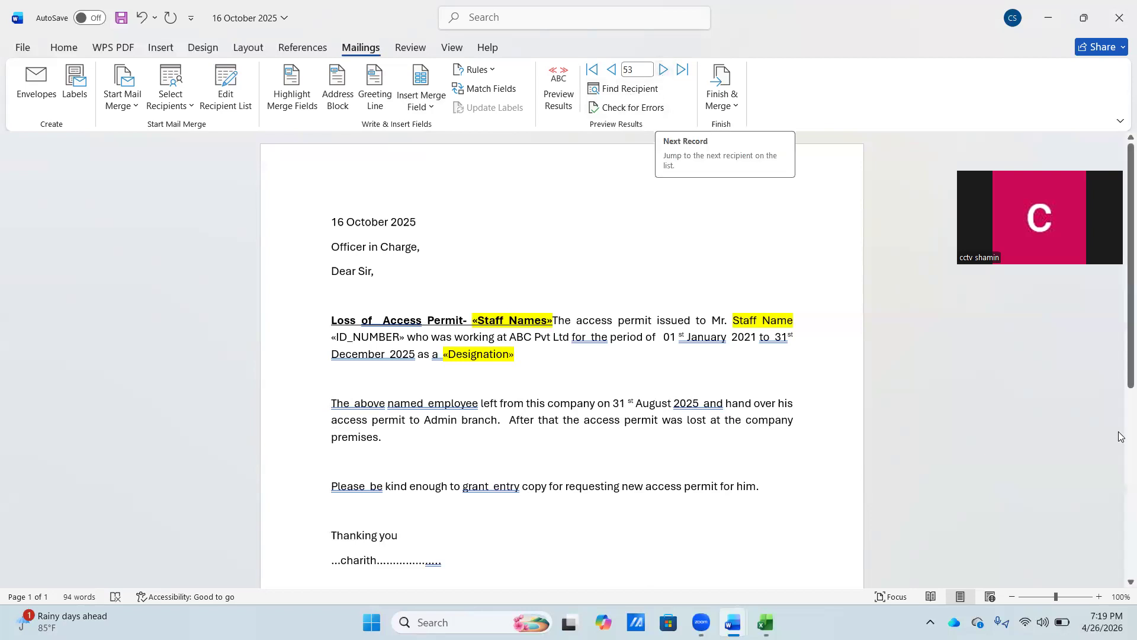
- Finish the mail merge by merging all records into a new document of individually editable letters
left_click_drag(1130, 303, 1122, 275)
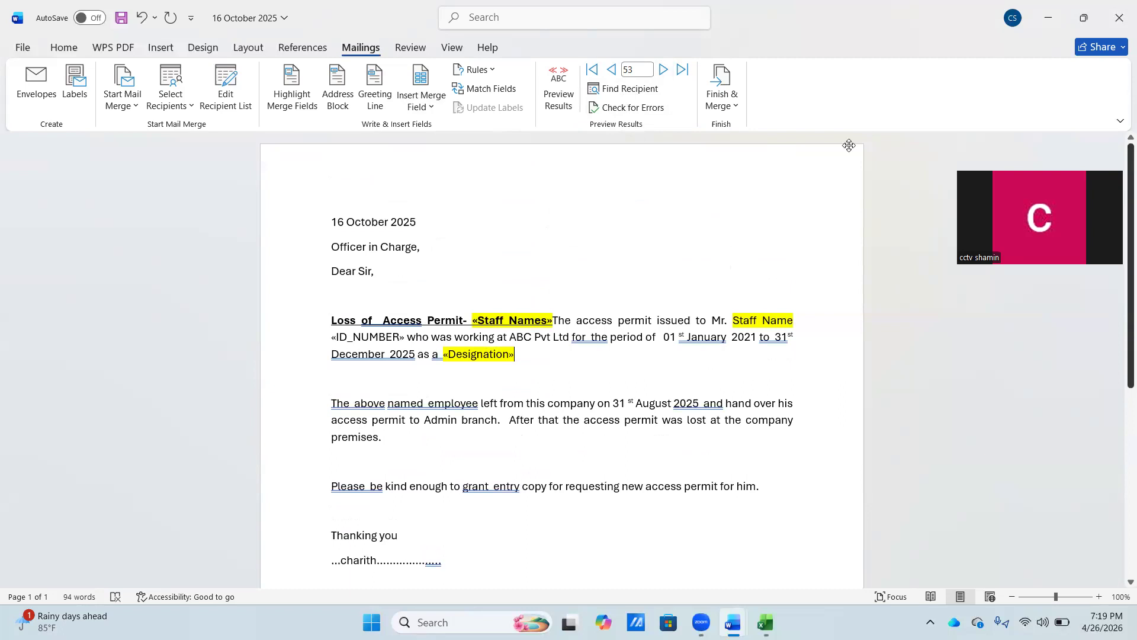
left_click(735, 107)
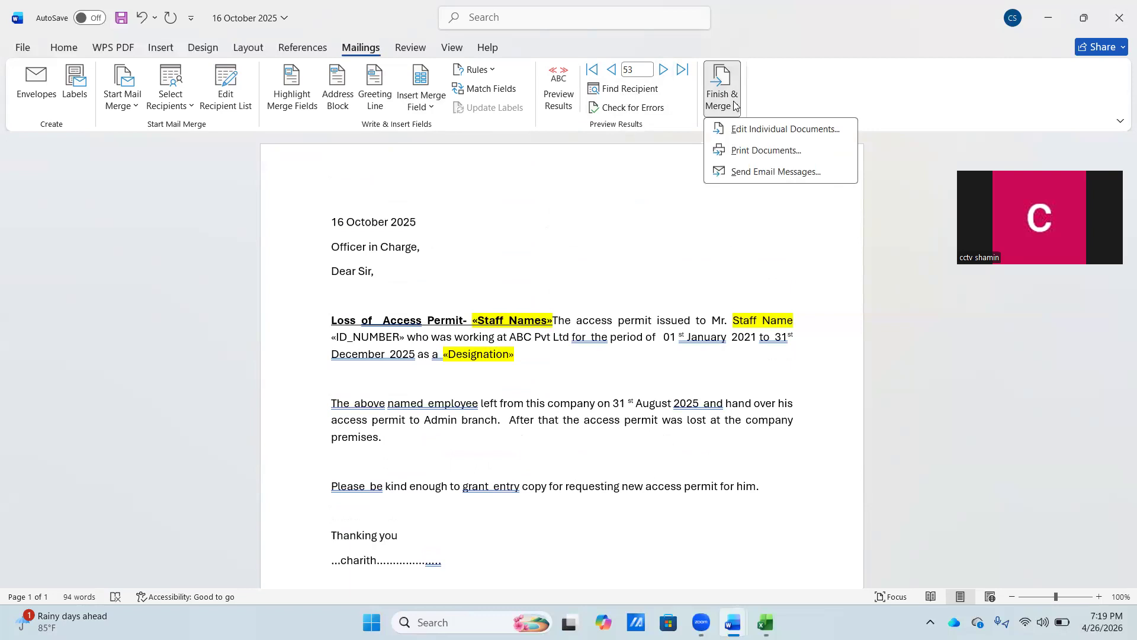
left_click(753, 130)
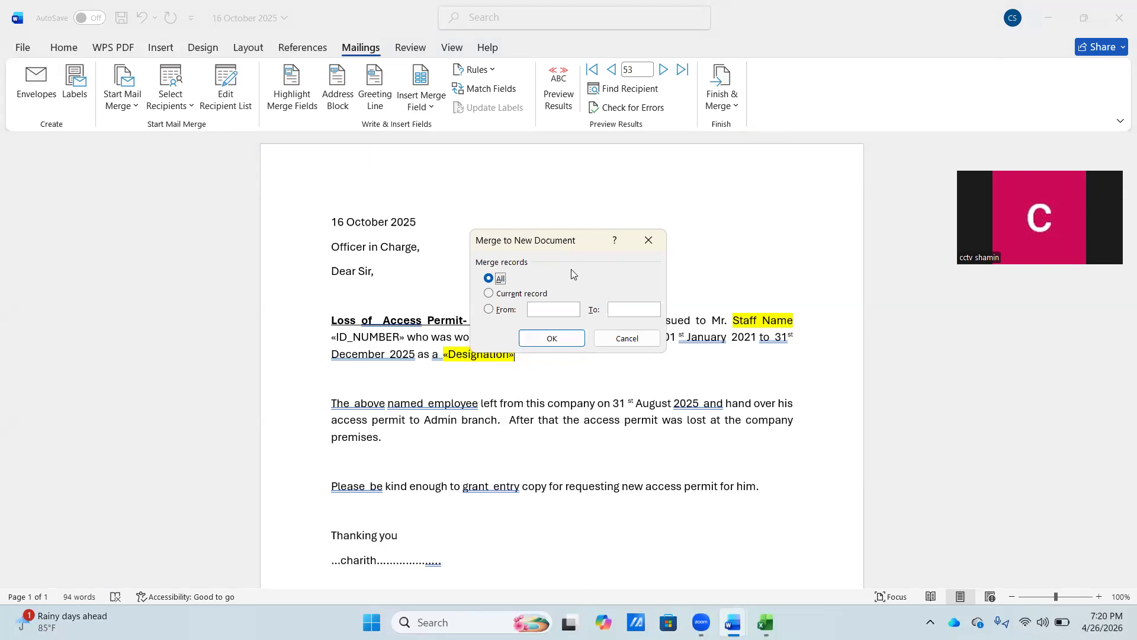
left_click(552, 338)
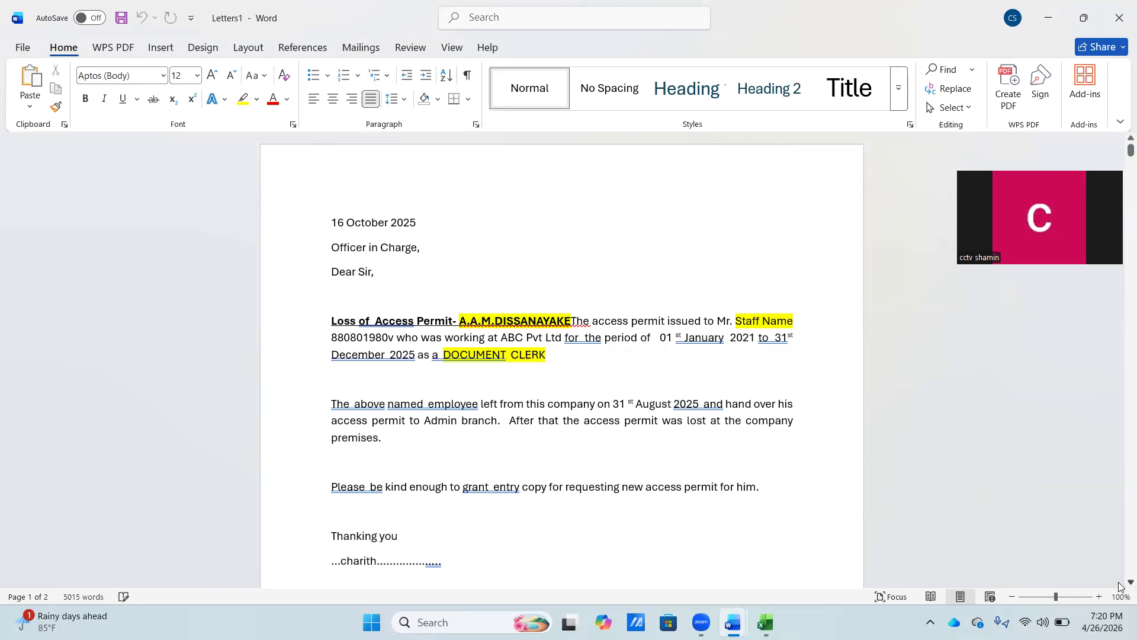
- Look through the first two merged letters, and minimize both the merged document and the original letter
scroll(1119, 584, "down", 3)
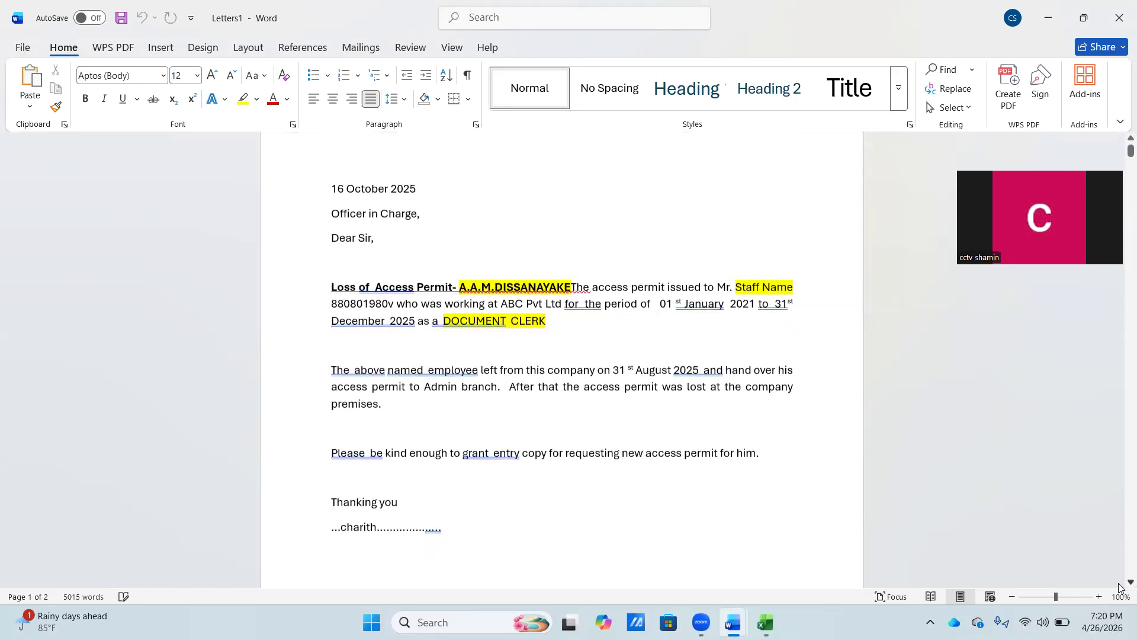
scroll(1119, 587, "down", 8)
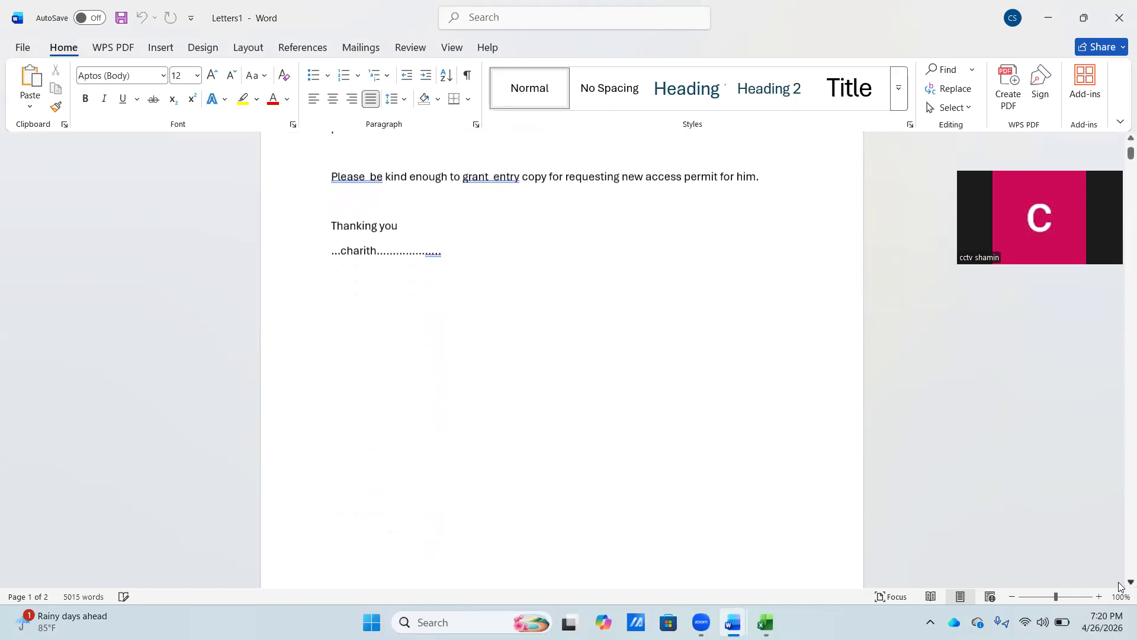
scroll(1119, 587, "down", 8)
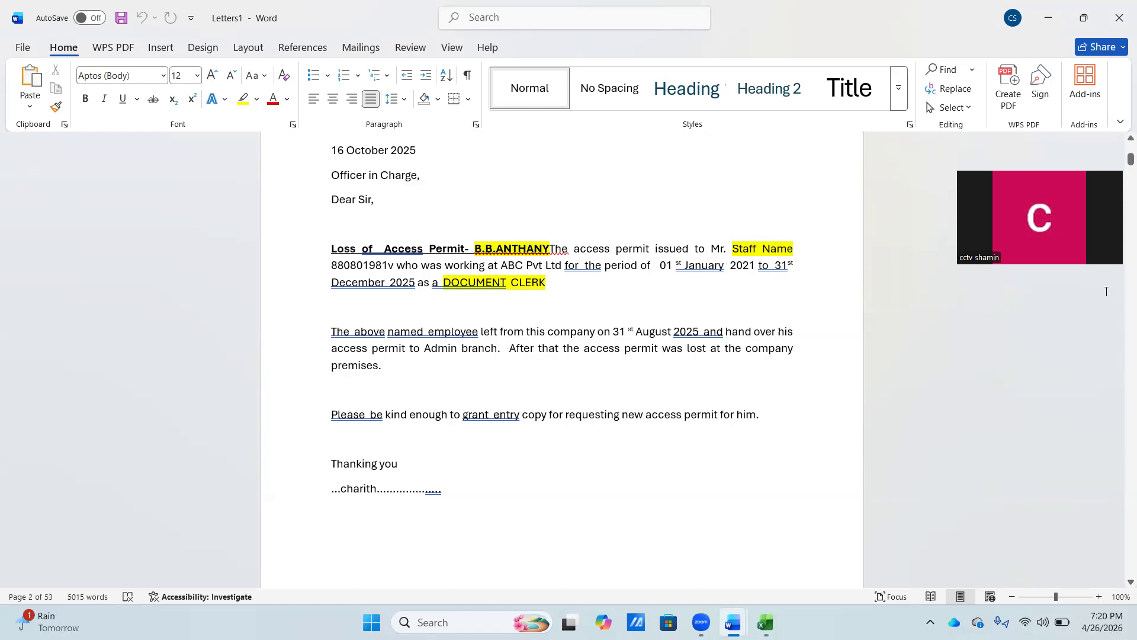
left_click(1051, 12)
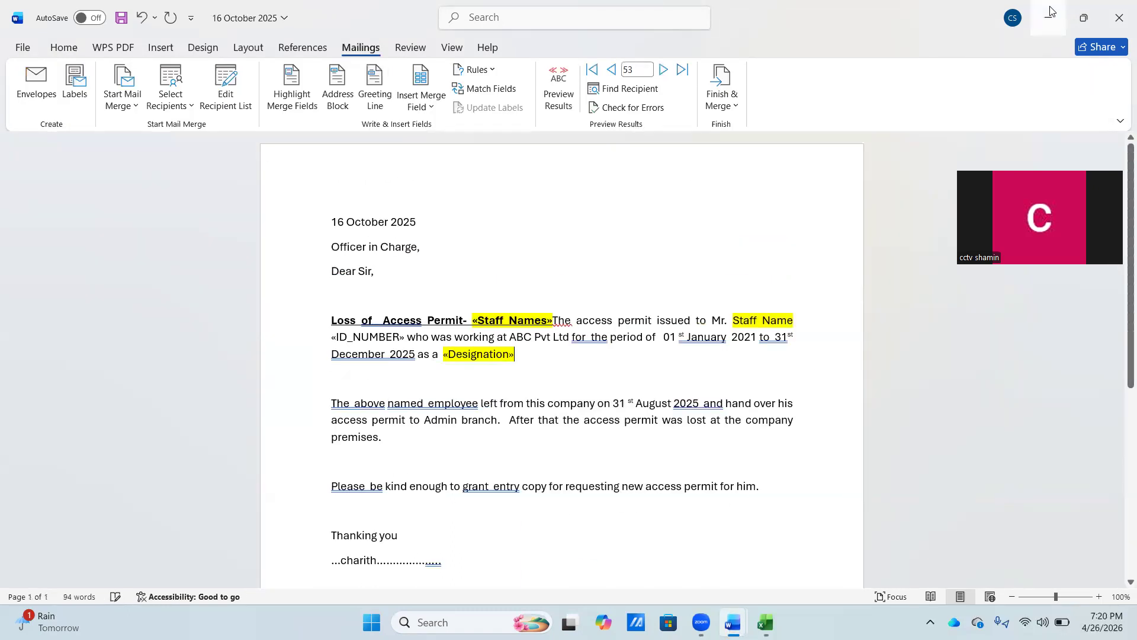
left_click(1050, 20)
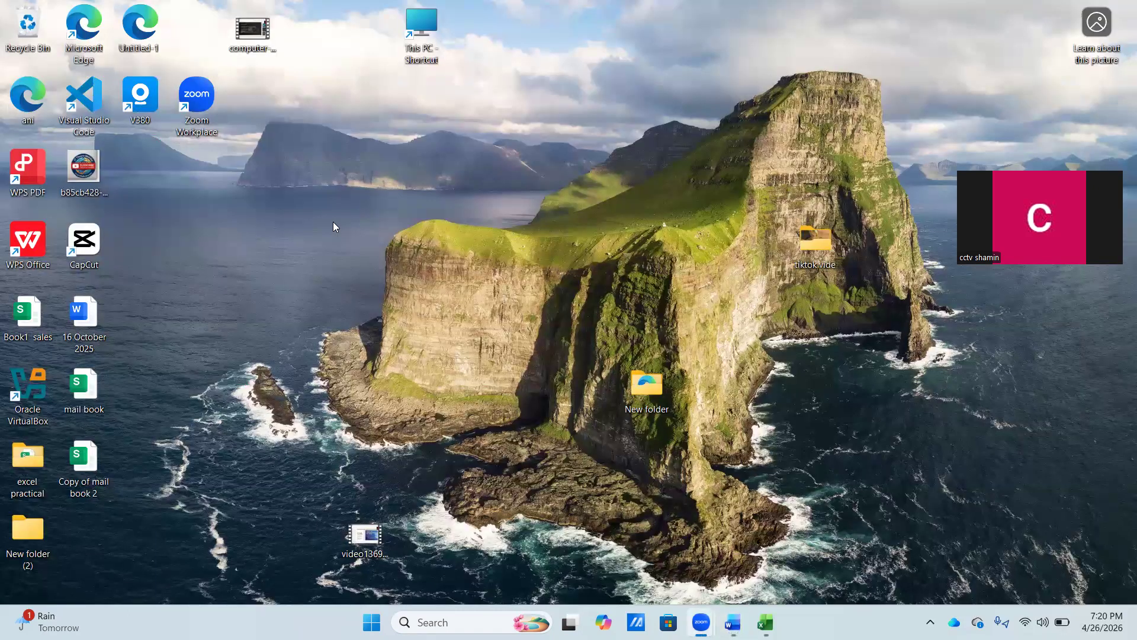
- Open the desktop workbook "Copy of mail book 2" as read-only to view the staff list, and minimize its window
double_click(85, 478)
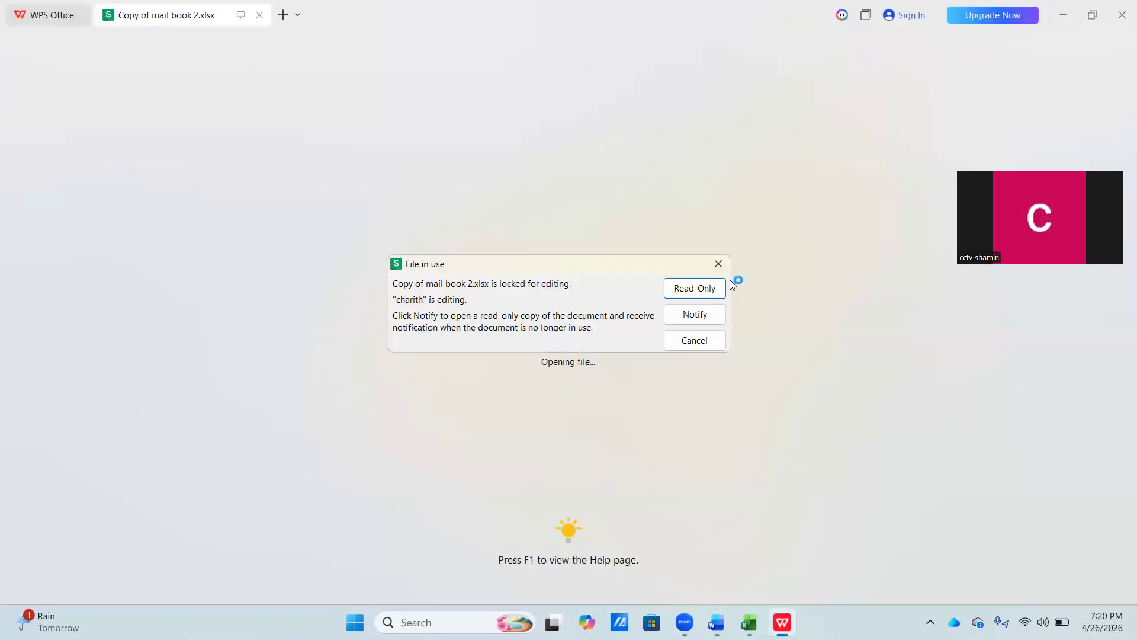
left_click(705, 288)
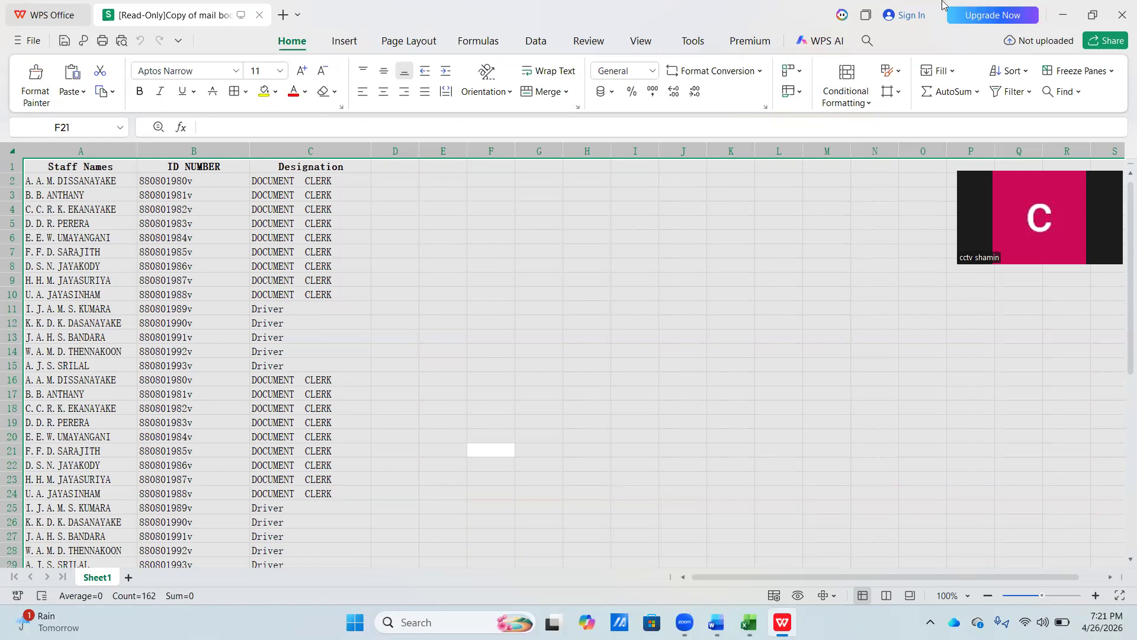
left_click(1064, 14)
- Bring back the merged document Letters1, look from the second letter to the third, and minimize it
mouse_move(716, 622)
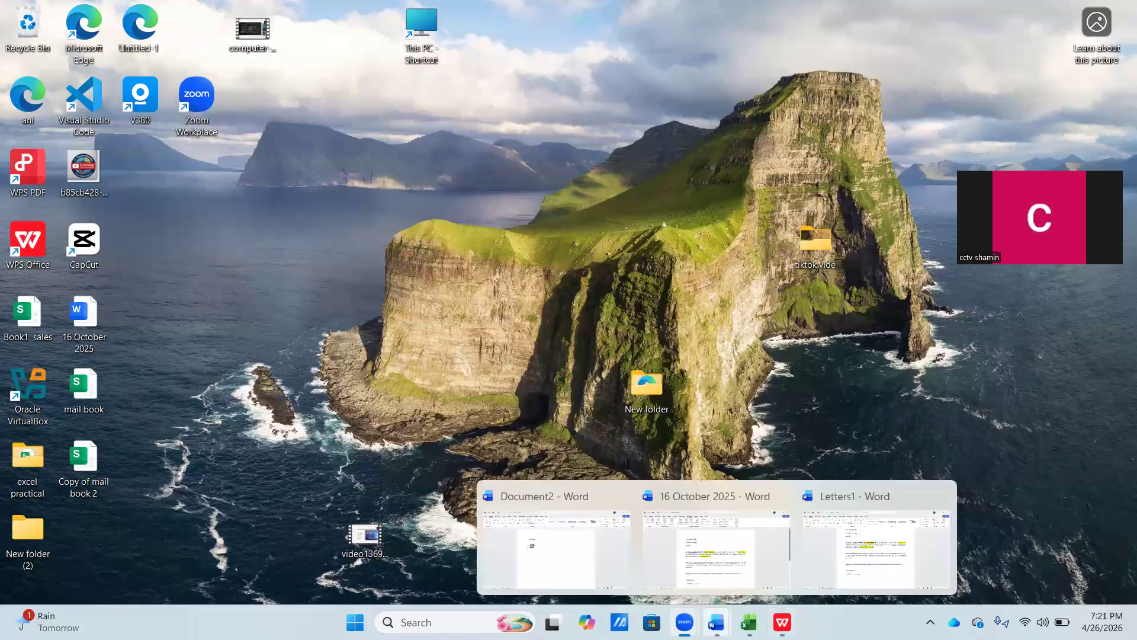
left_click(853, 571)
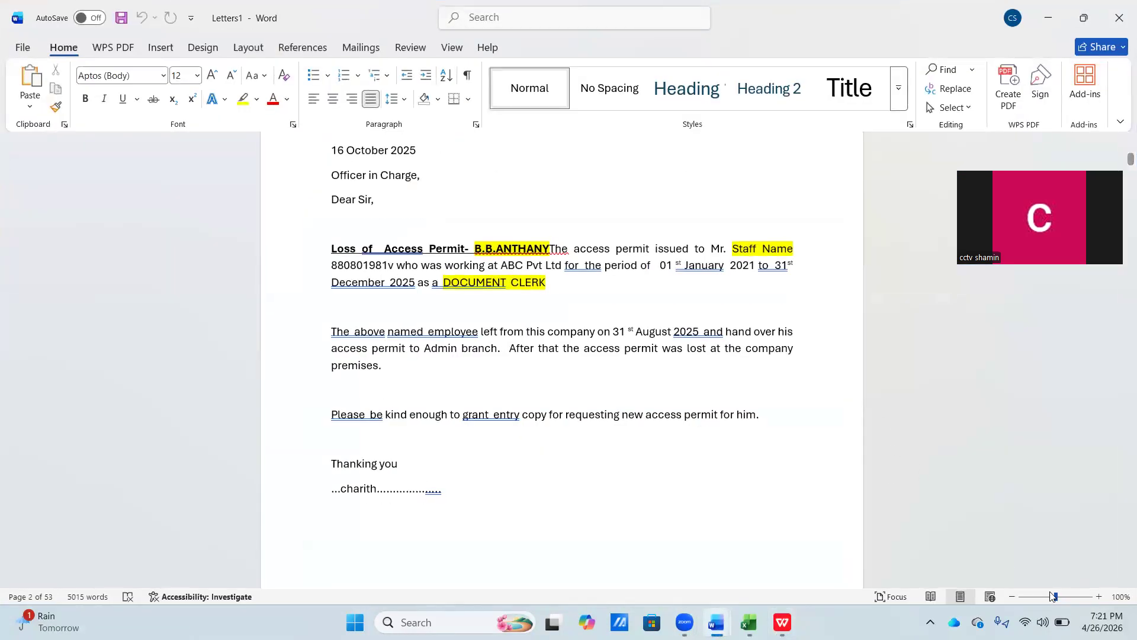
scroll(1121, 583, "down", 1)
scroll(1120, 583, "down", 8)
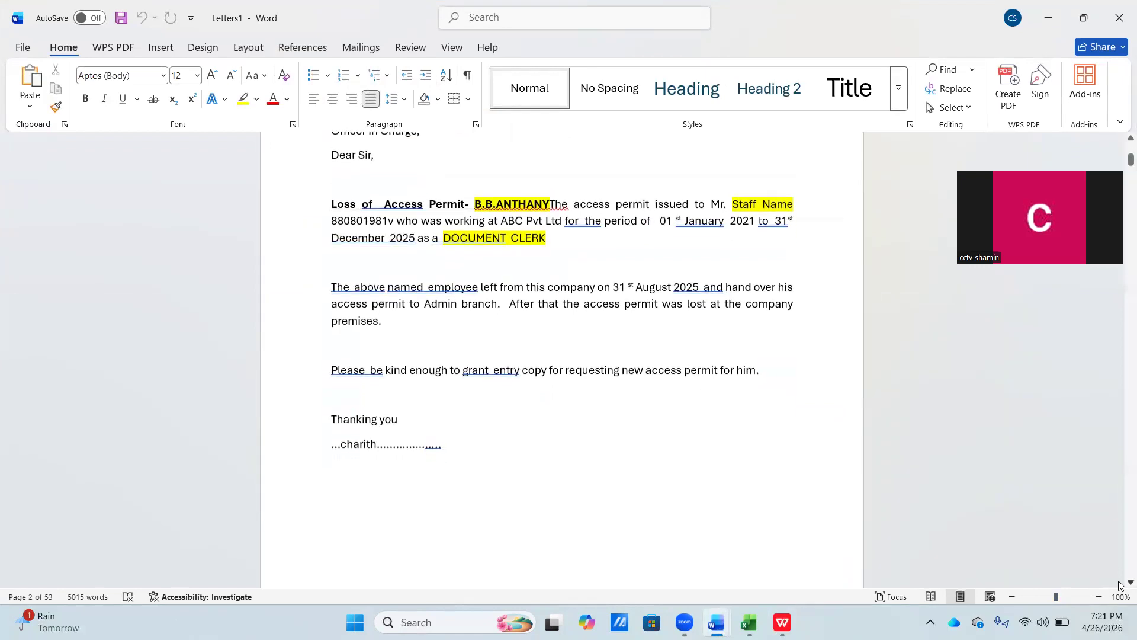
scroll(1121, 585, "down", 10)
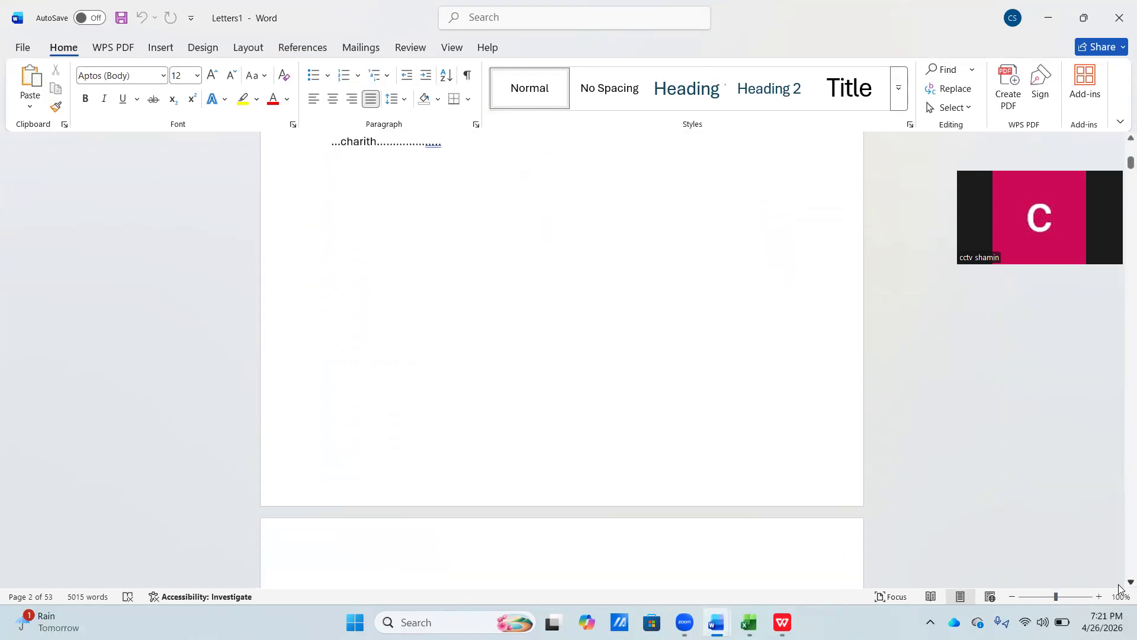
scroll(1120, 587, "down", 2)
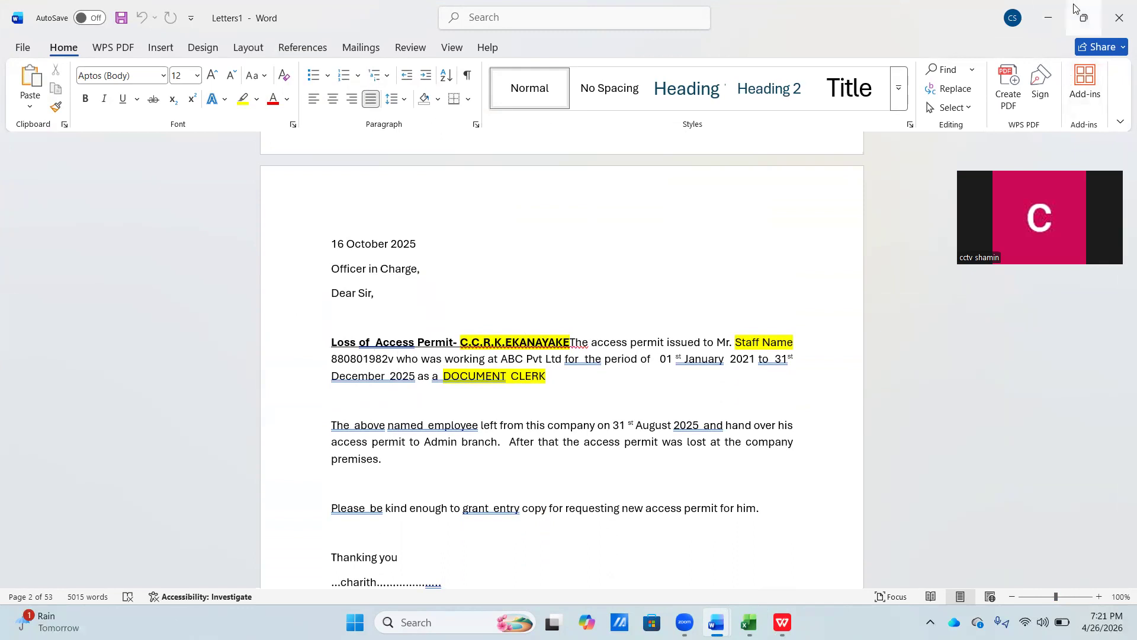
left_click(1048, 18)
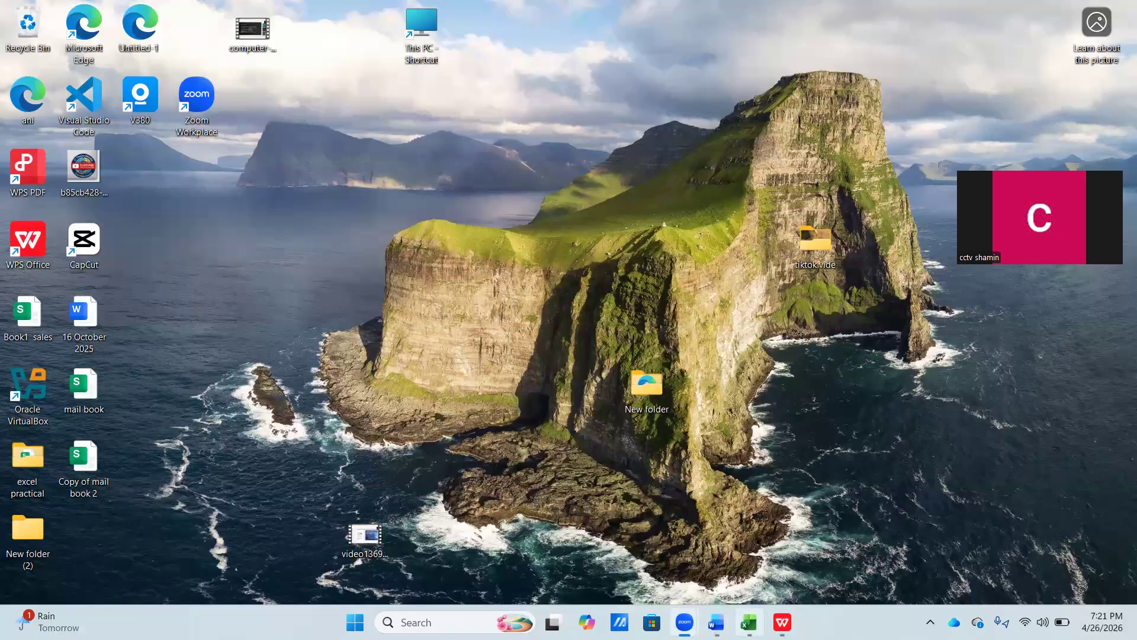
- Switch to the staff workbook already open in Excel, view its list down to the last row, and minimize it
left_click(749, 622)
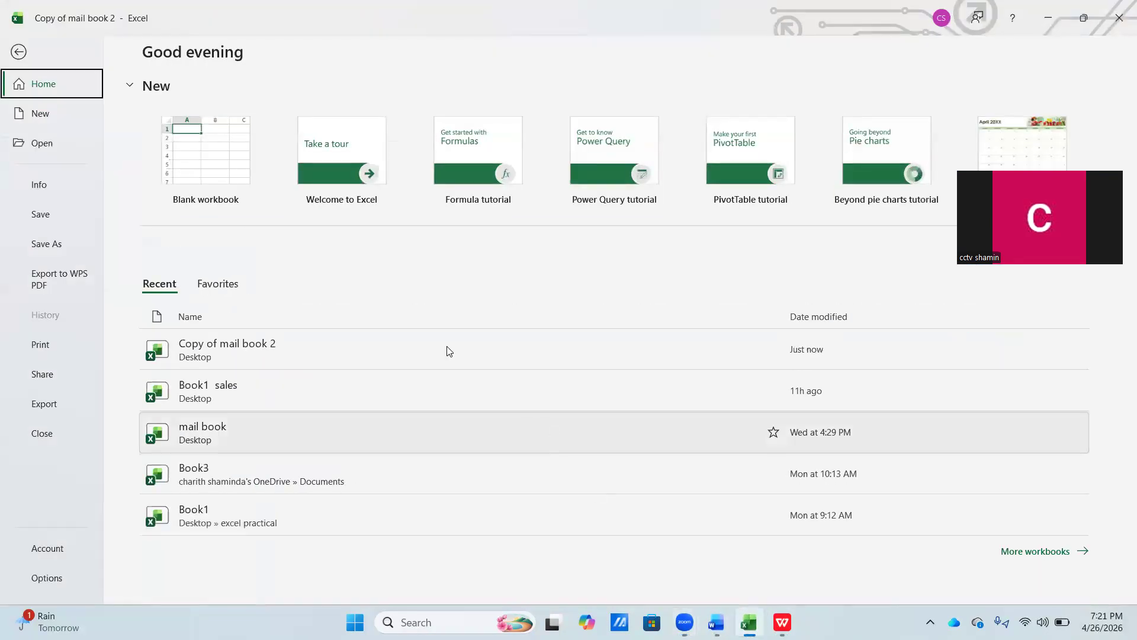
left_click(16, 57)
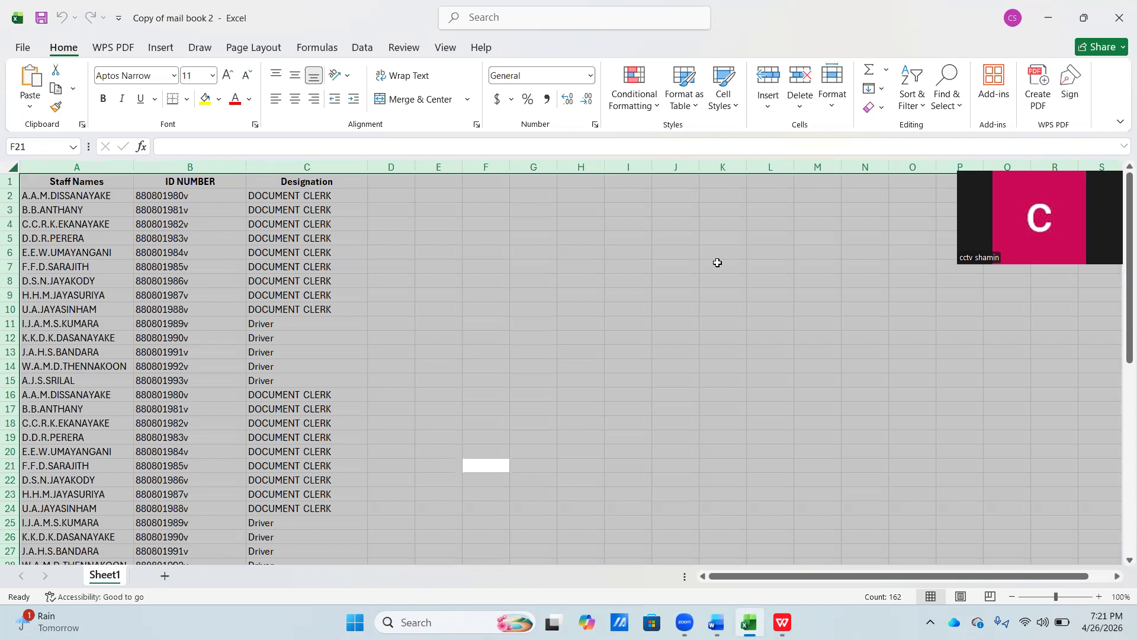
left_click(1119, 332)
left_click_drag(1119, 332, 1121, 566)
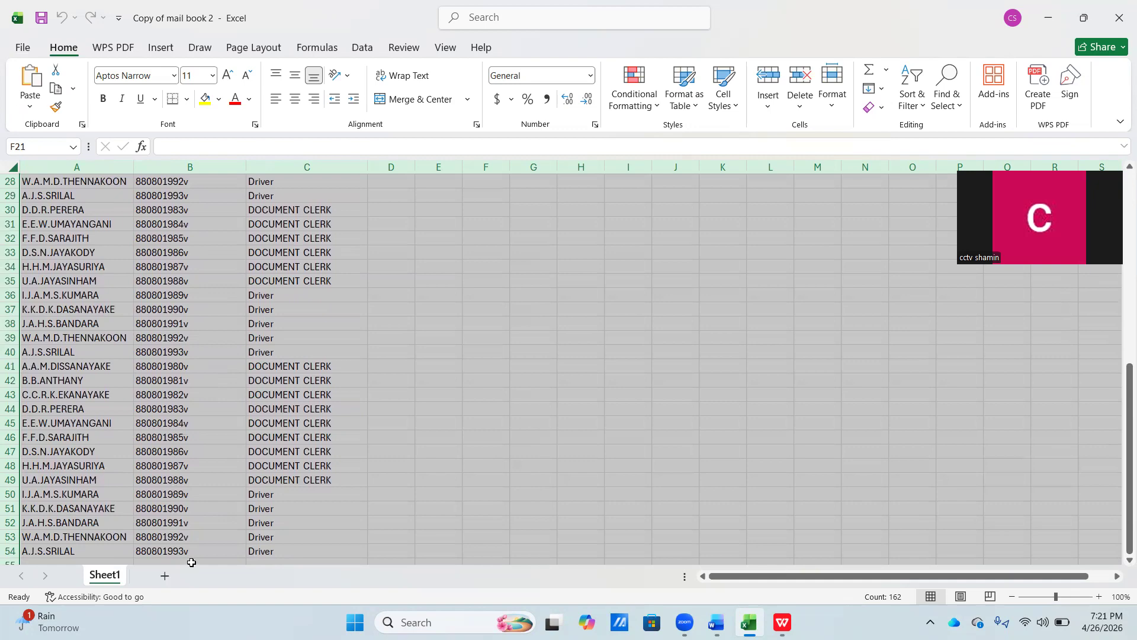
left_click(1047, 17)
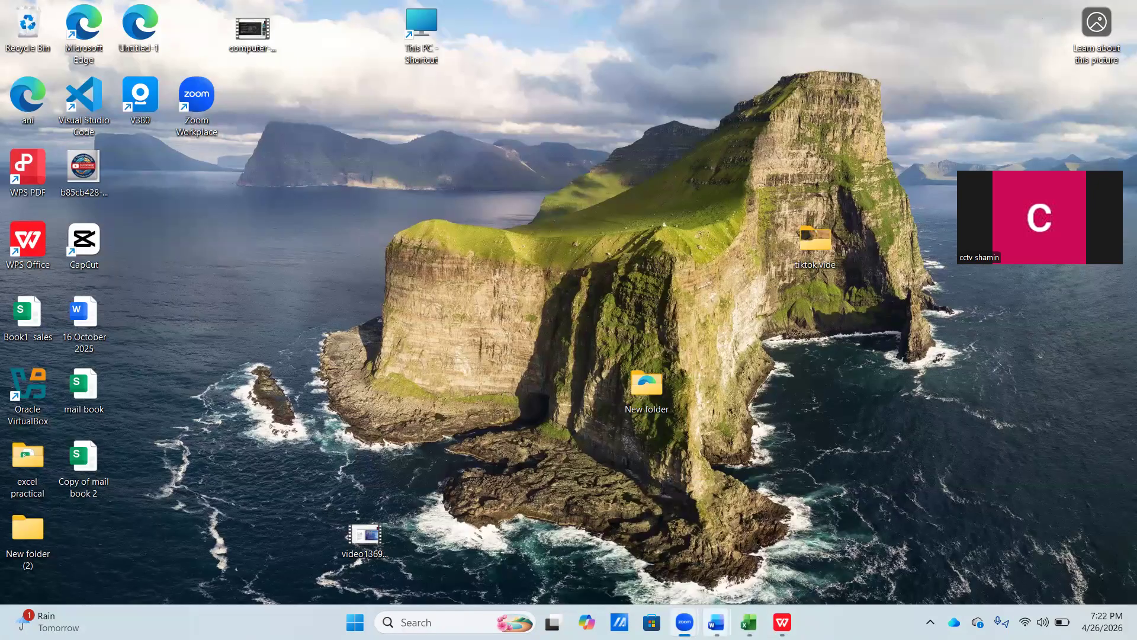
- Bring back the merged document Letters1, look from the second letter to the third, and jump to the last letter
mouse_move(717, 622)
left_click(853, 560)
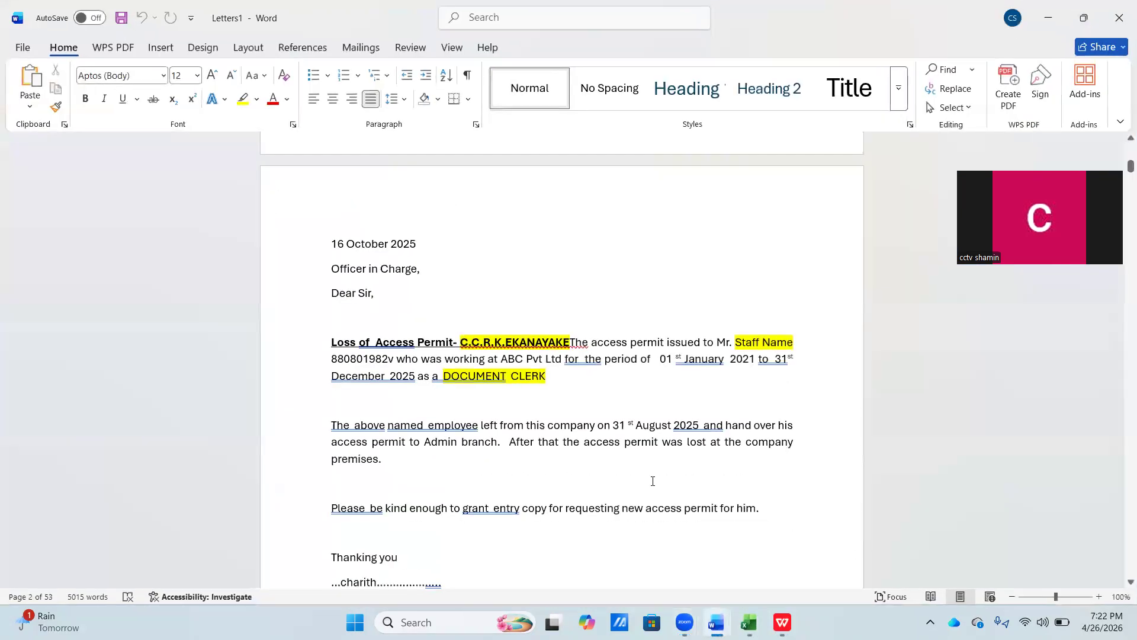
left_click(1130, 582)
scroll(1119, 583, "down", 3)
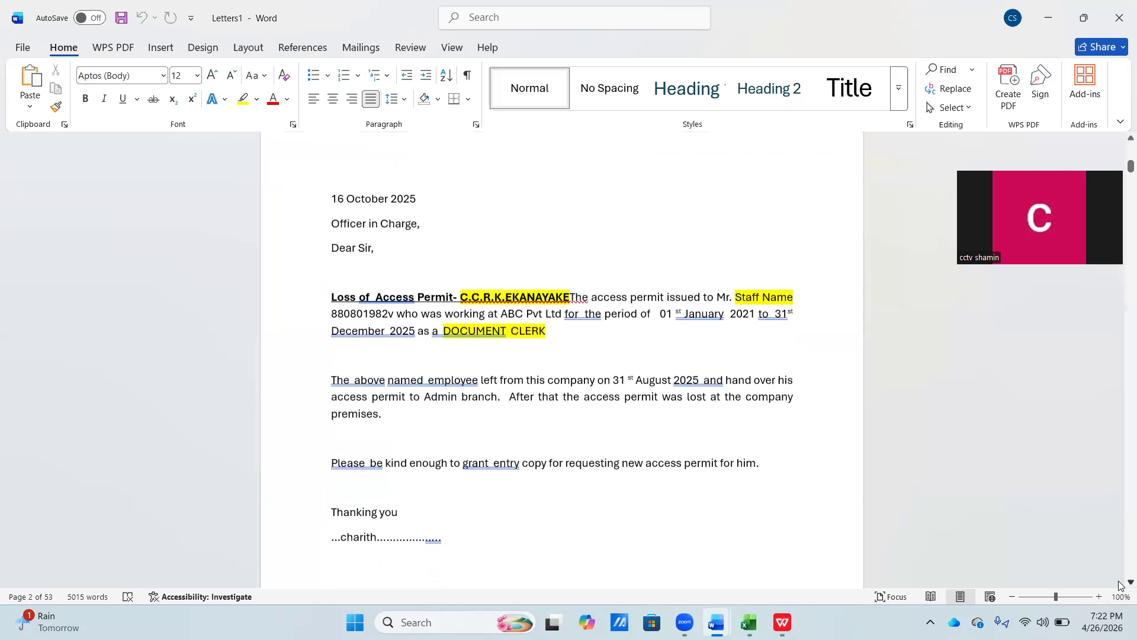
scroll(1119, 583, "down", 6)
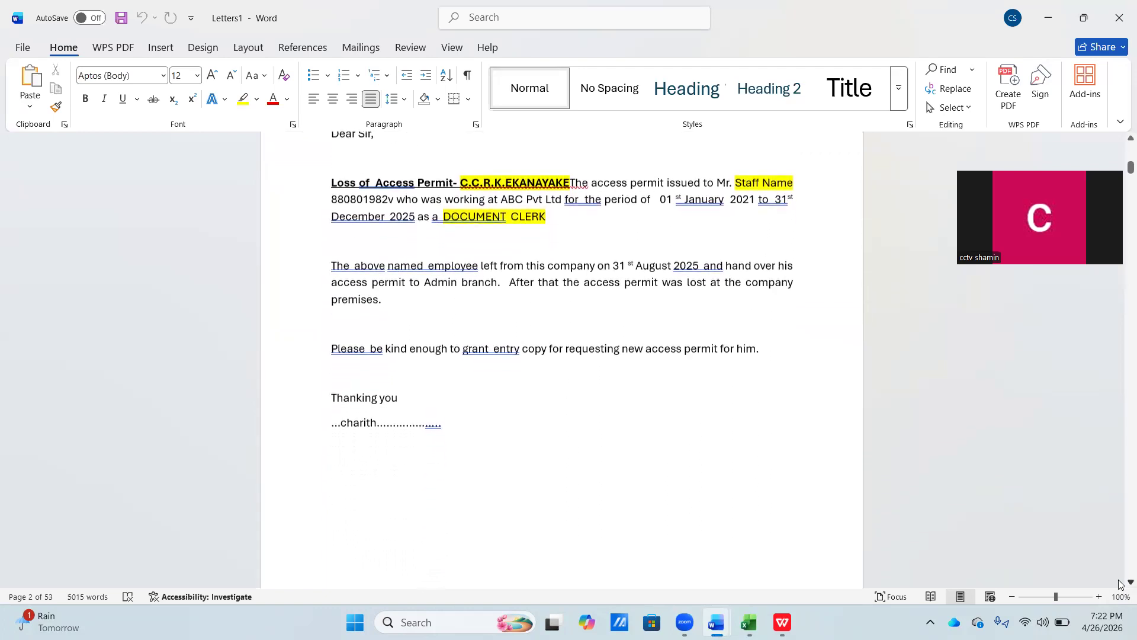
scroll(1119, 583, "down", 6)
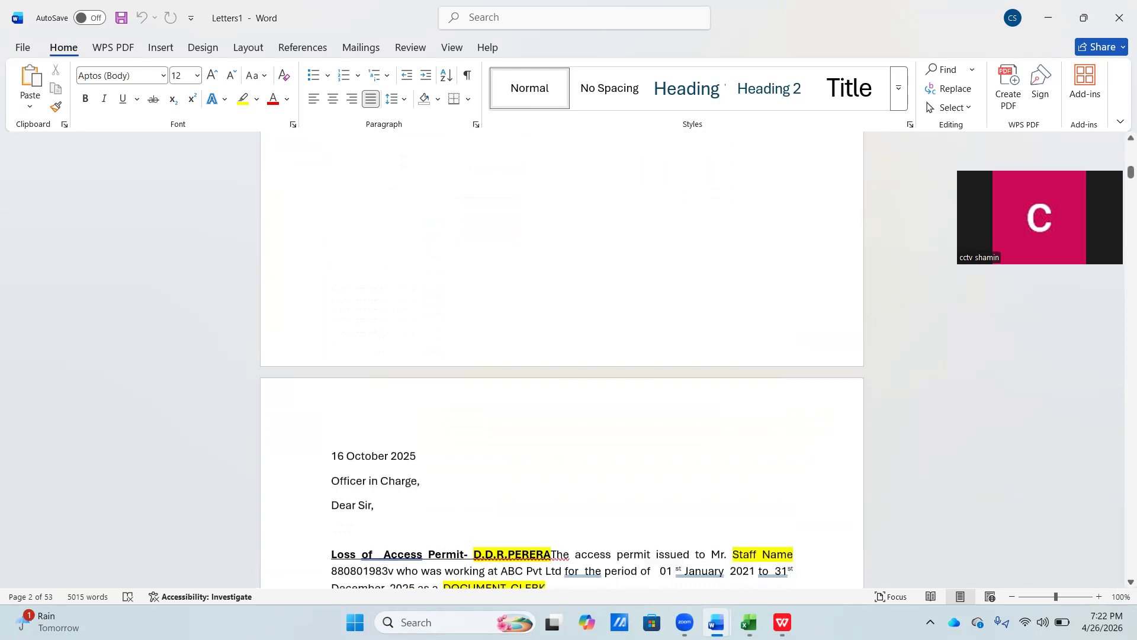
left_click_drag(1083, 164, 1016, 145)
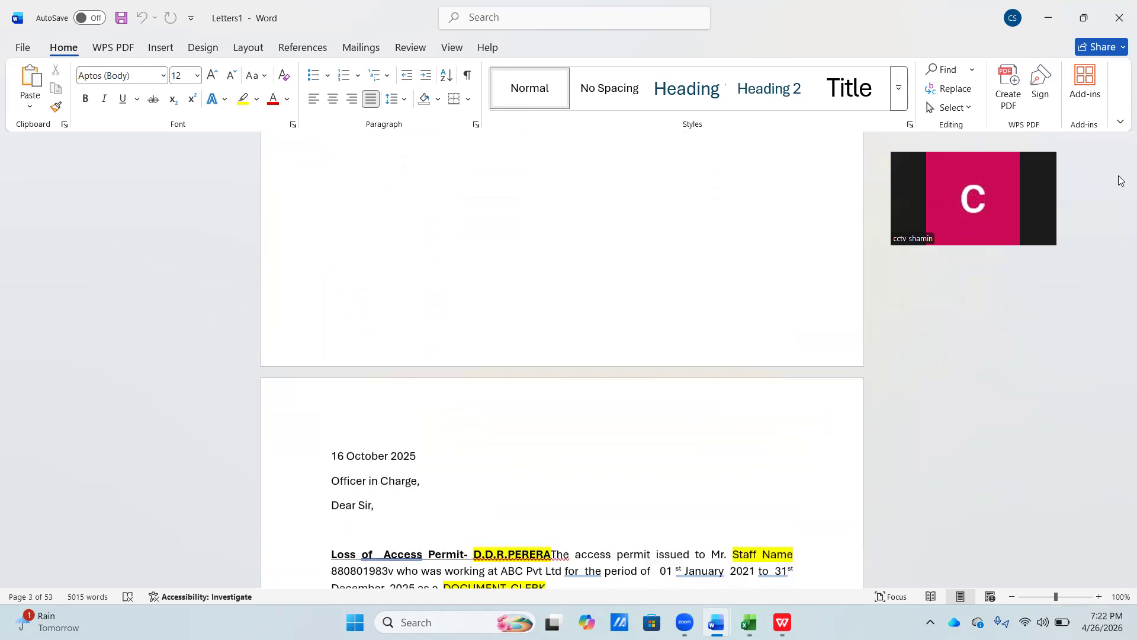
left_click_drag(1119, 176, 1121, 573)
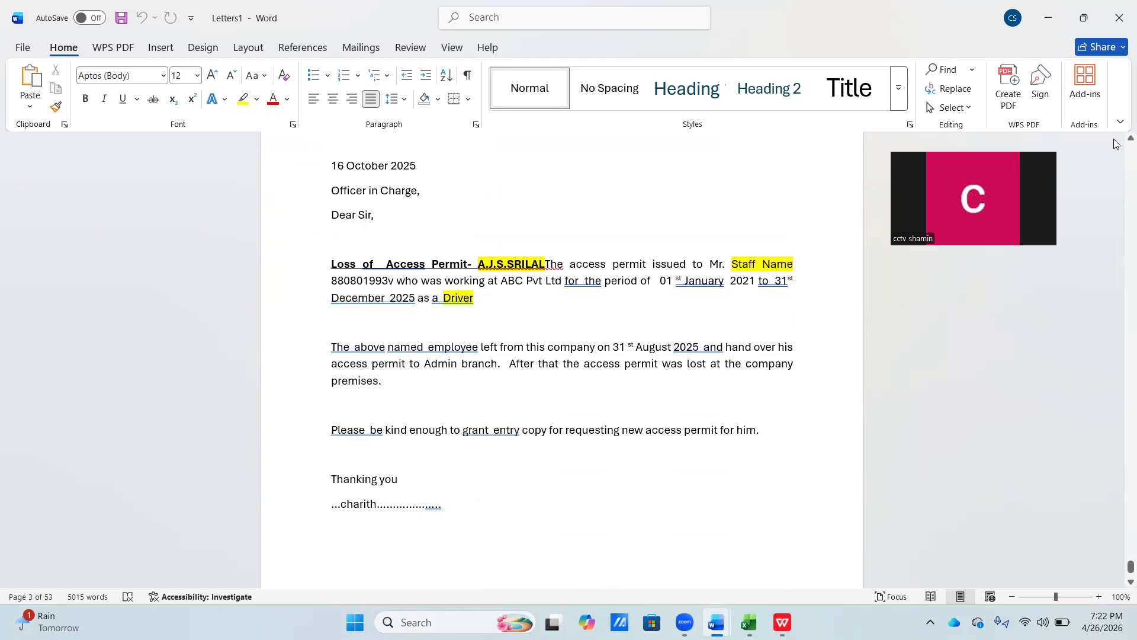
- Look back from the last merged letter through the preceding Driver letters, and minimize the document
scroll(1119, 142, "up", 1)
scroll(1120, 142, "up", 10)
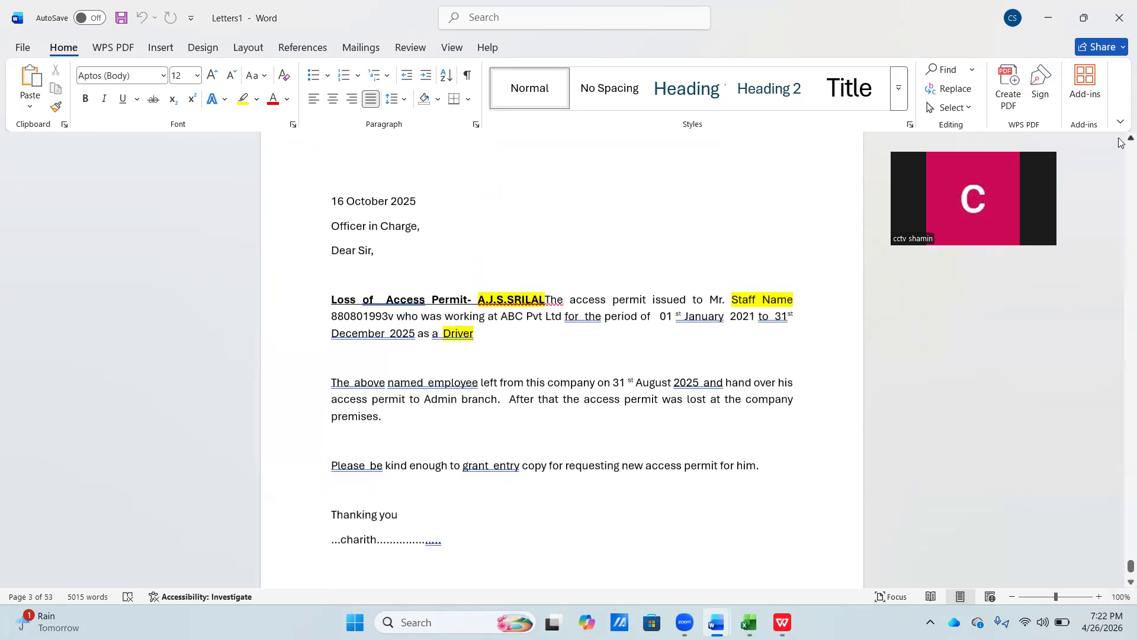
scroll(1120, 142, "up", 10)
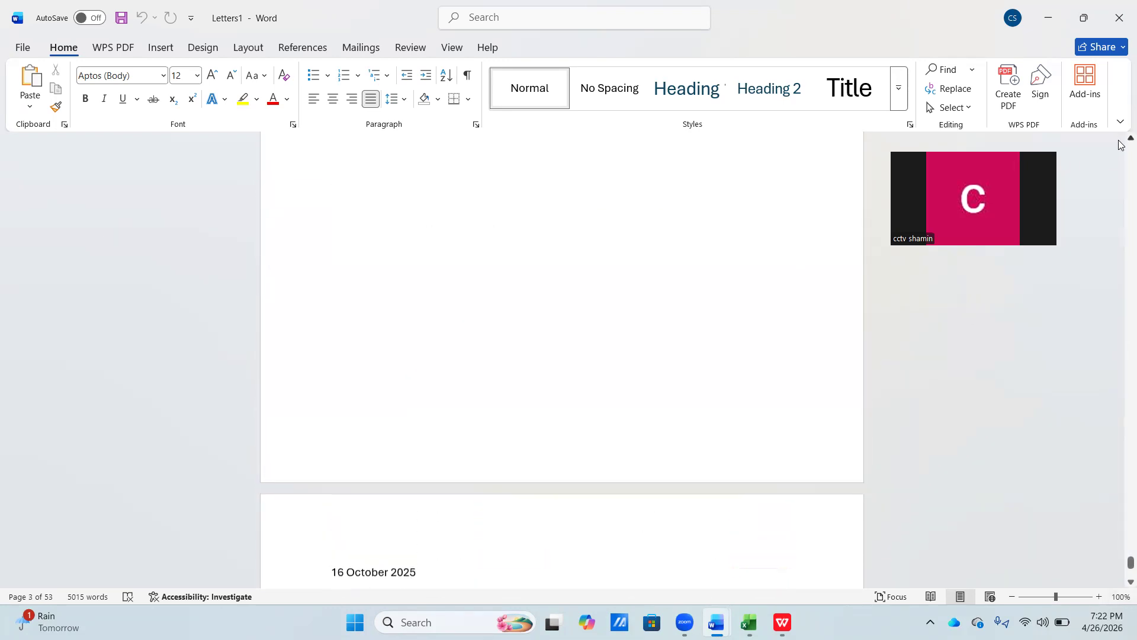
scroll(1120, 142, "up", 12)
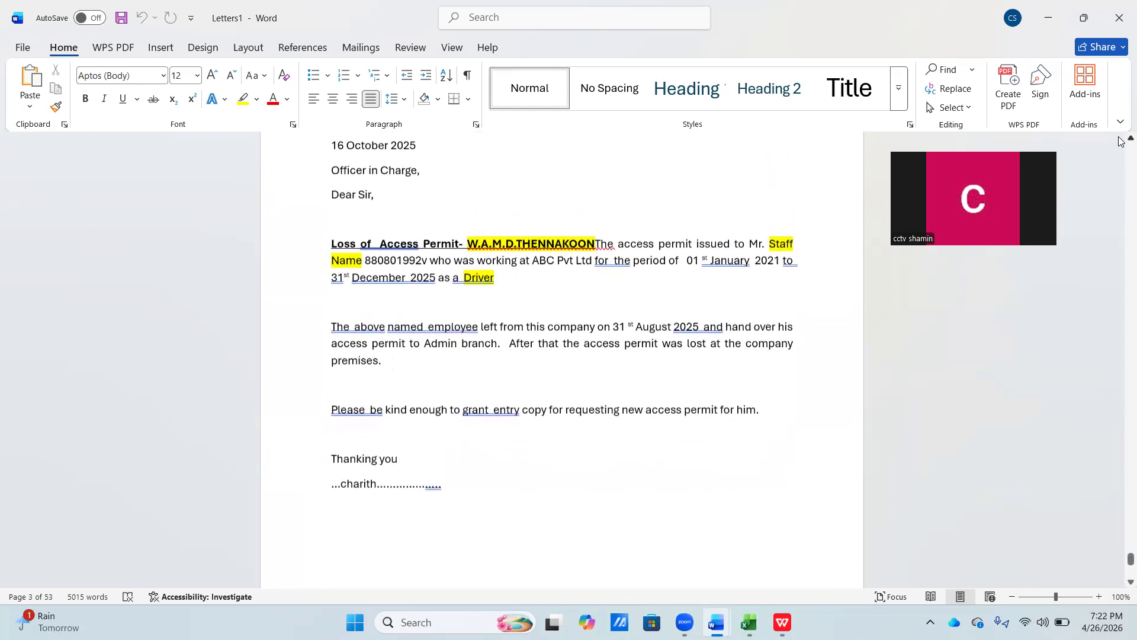
scroll(1120, 142, "up", 12)
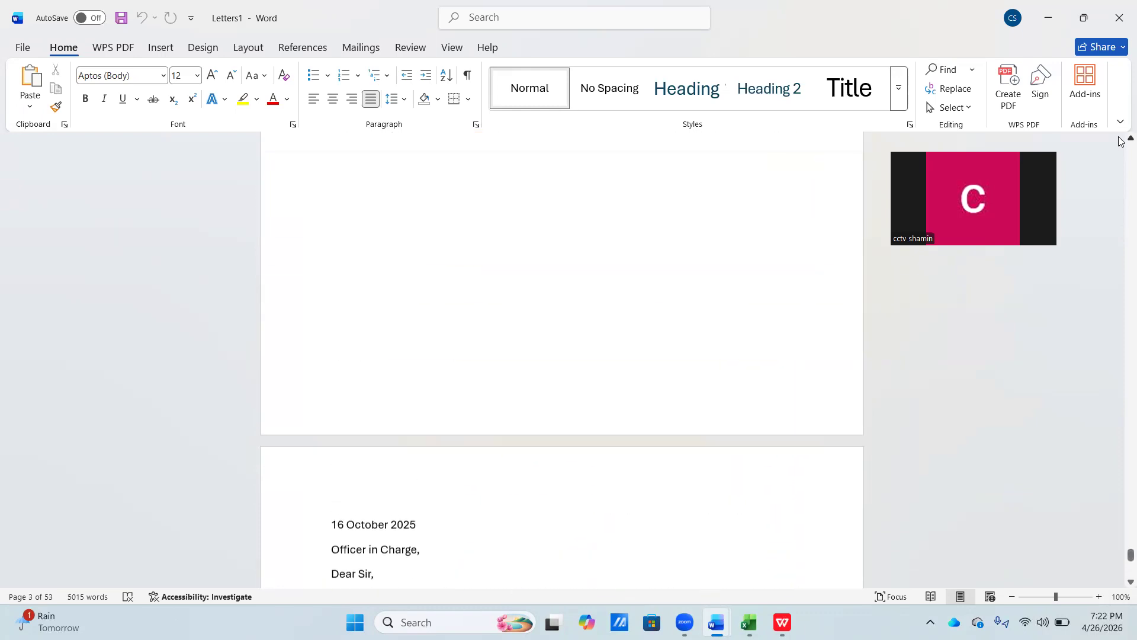
scroll(1119, 142, "up", 12)
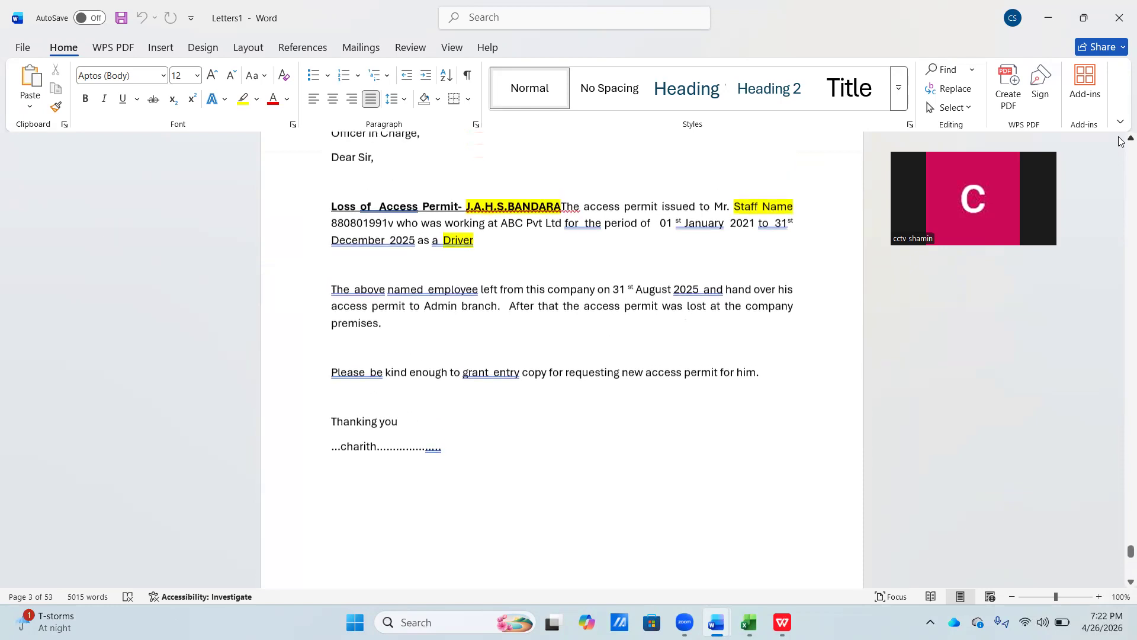
scroll(1119, 143, "up", 12)
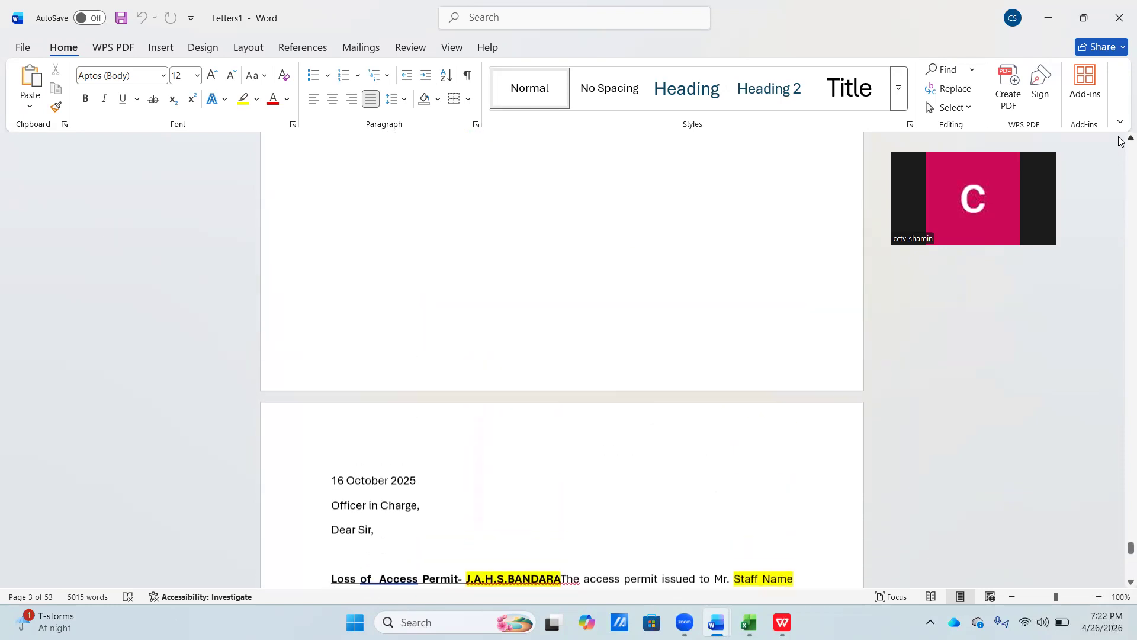
scroll(1120, 142, "up", 7)
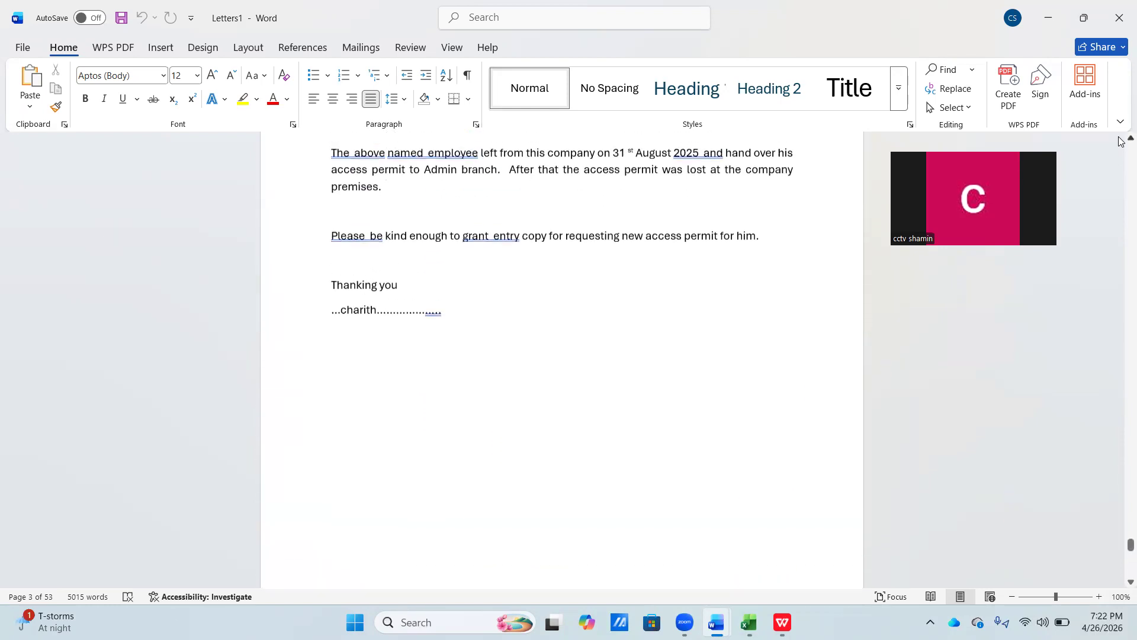
scroll(1119, 141, "up", 5)
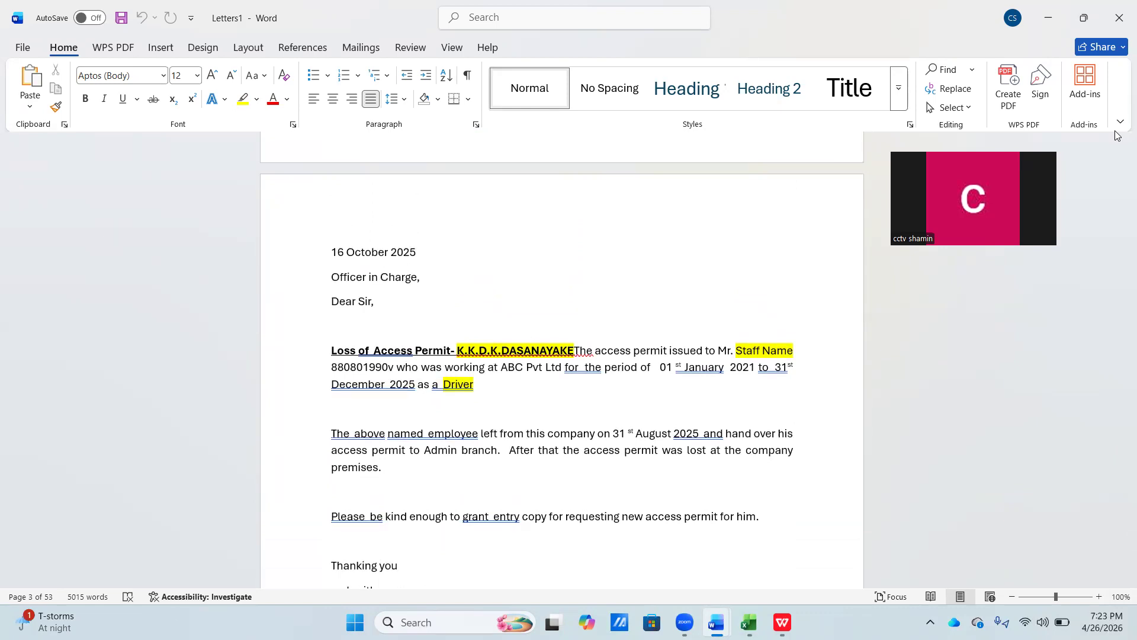
left_click(1047, 23)
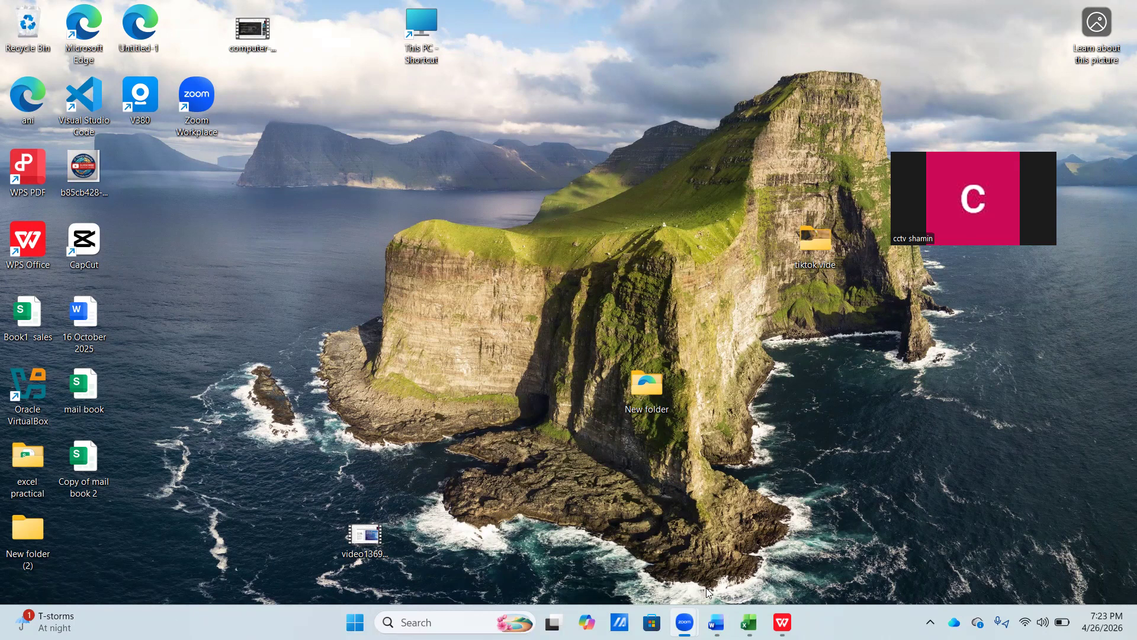
- Switch to the staff workbook in Excel, view its list from the first row, and minimize it
mouse_move(716, 622)
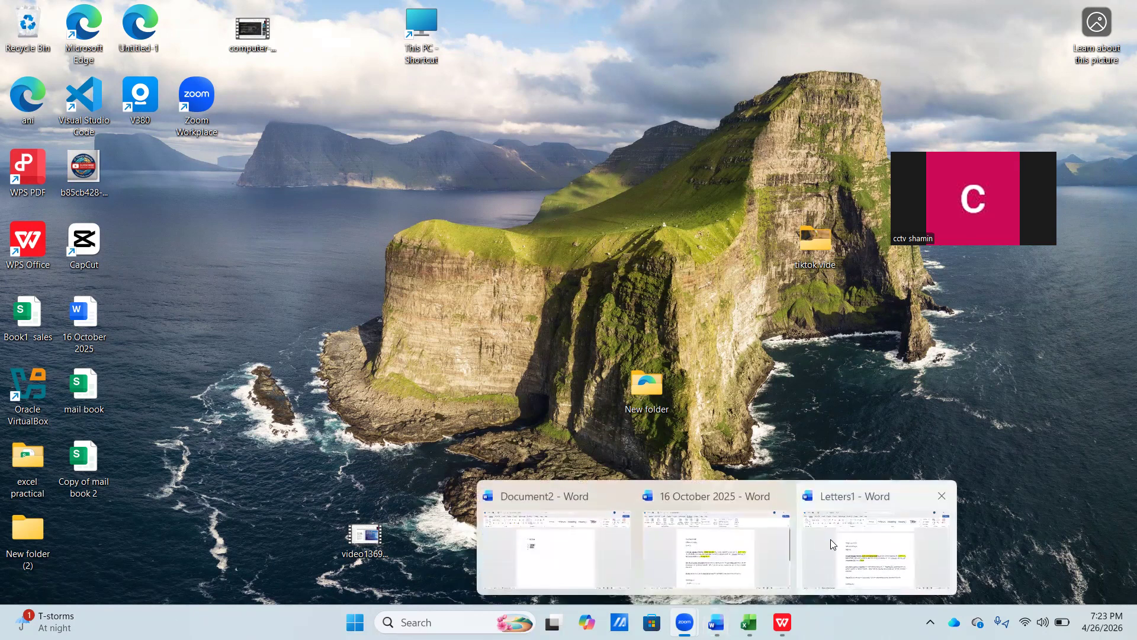
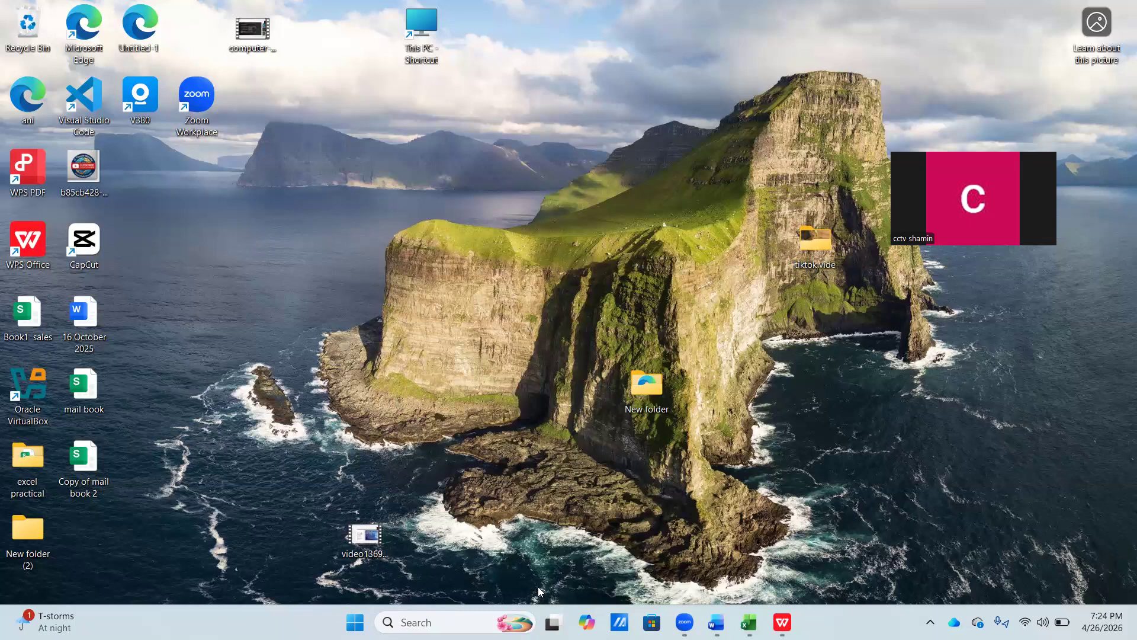
left_click(749, 622)
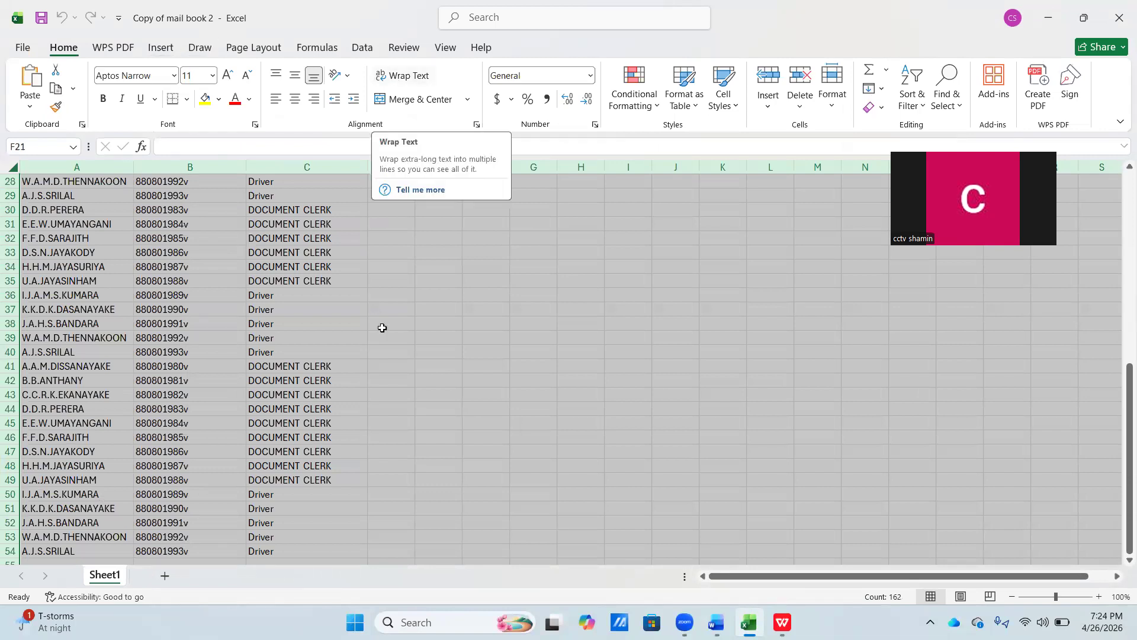
left_click_drag(1119, 371, 1114, 185)
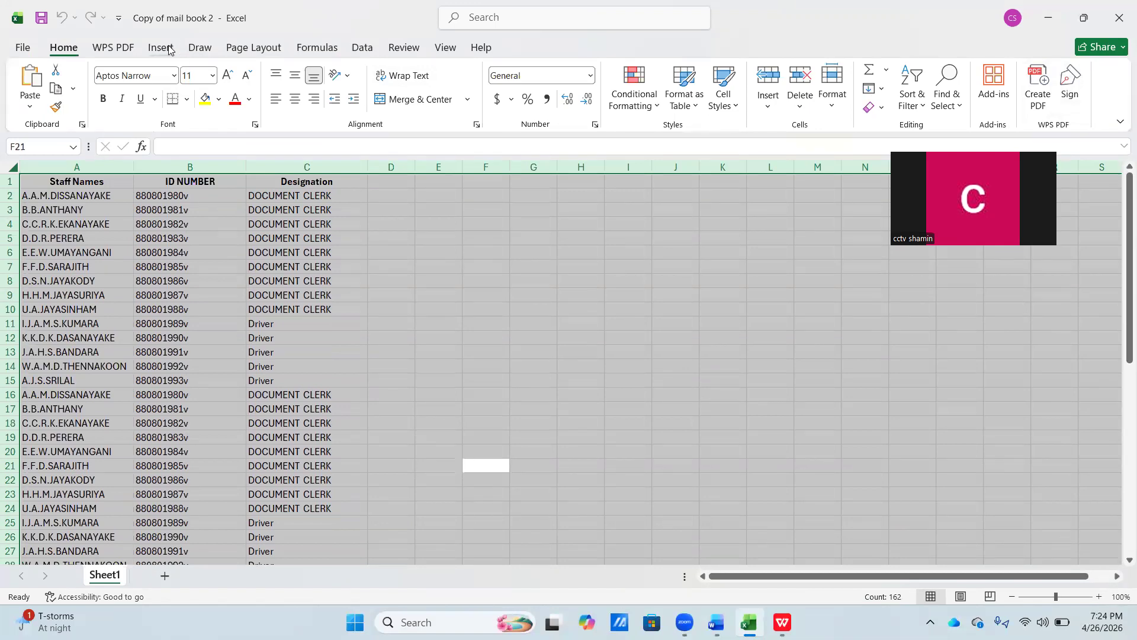
left_click(1051, 19)
- Bring back Letters1 in Word, open its print settings, and set 2 copies on the Microsoft Print to PDF printer
mouse_move(716, 622)
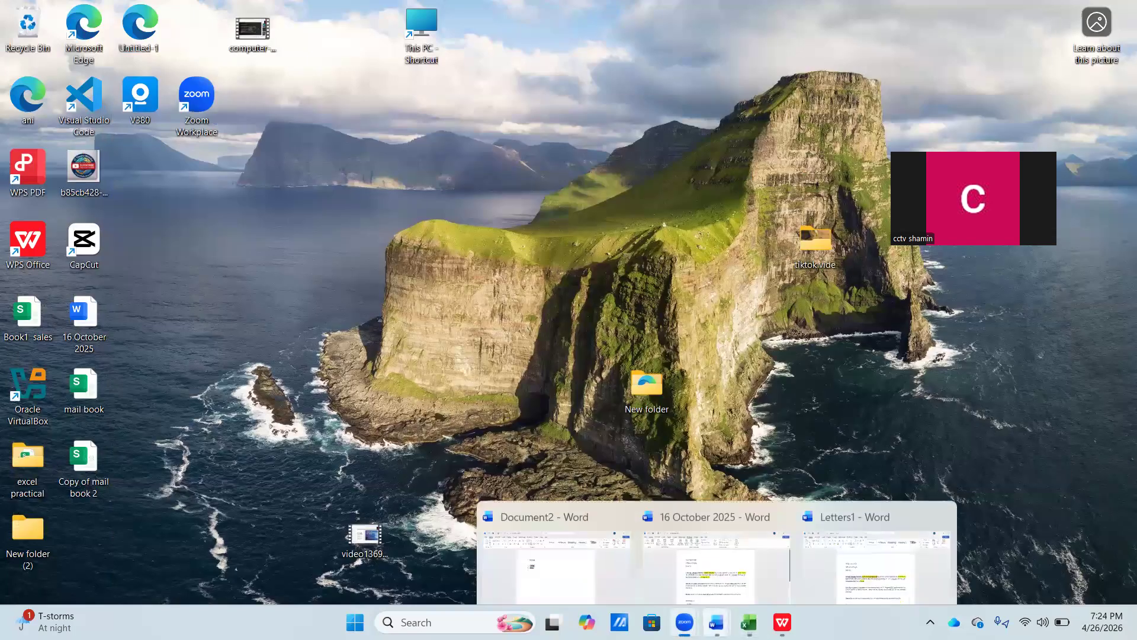
left_click(831, 550)
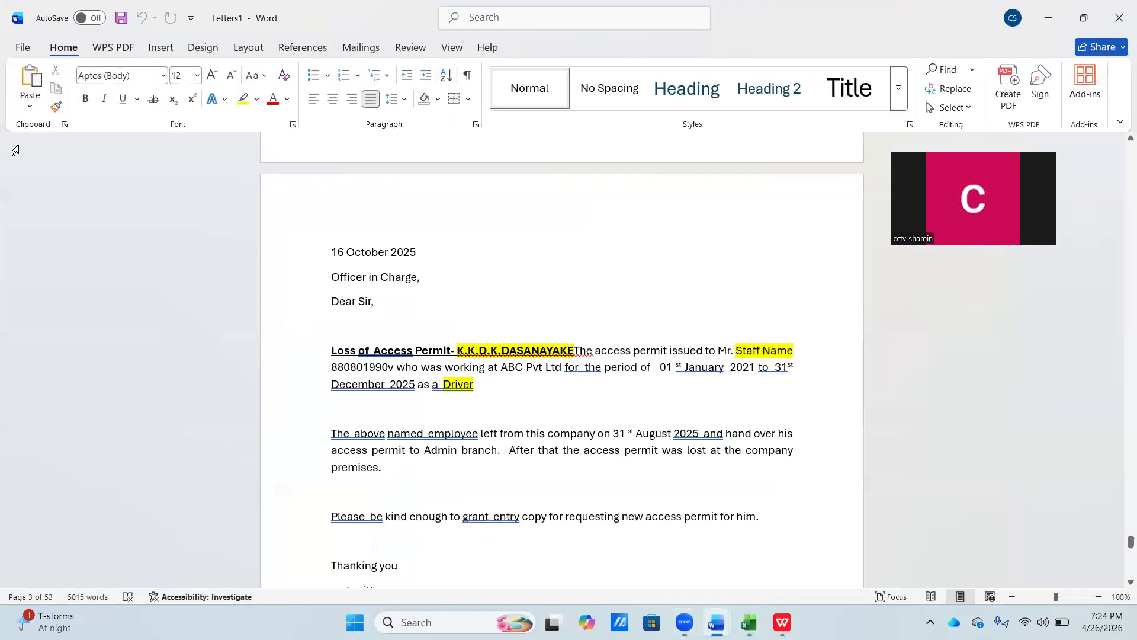
left_click(24, 48)
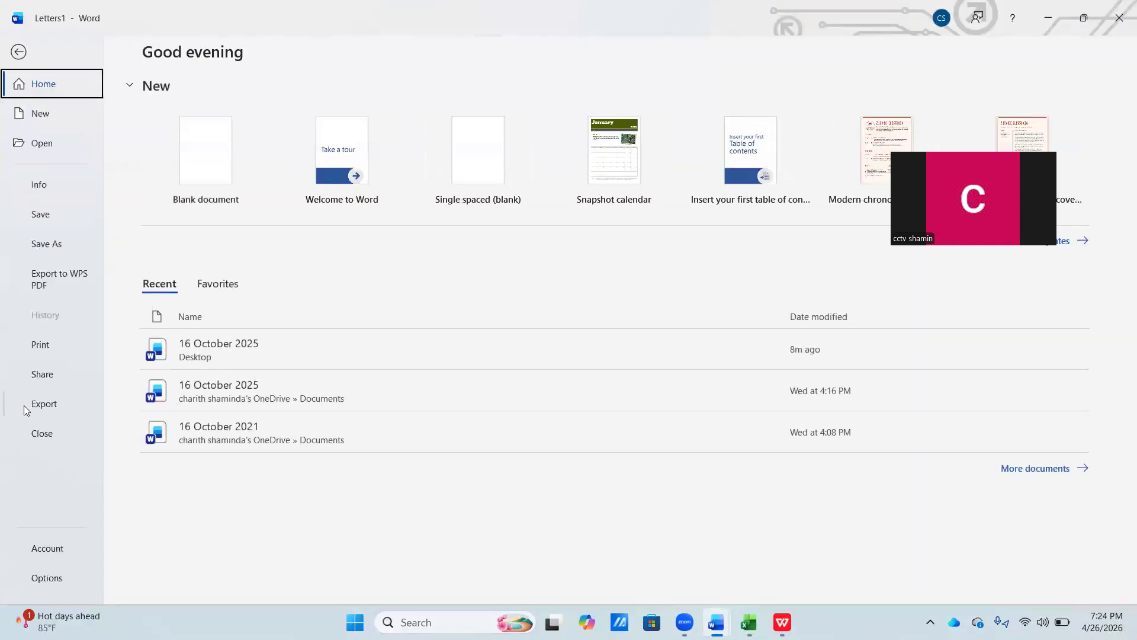
left_click(37, 345)
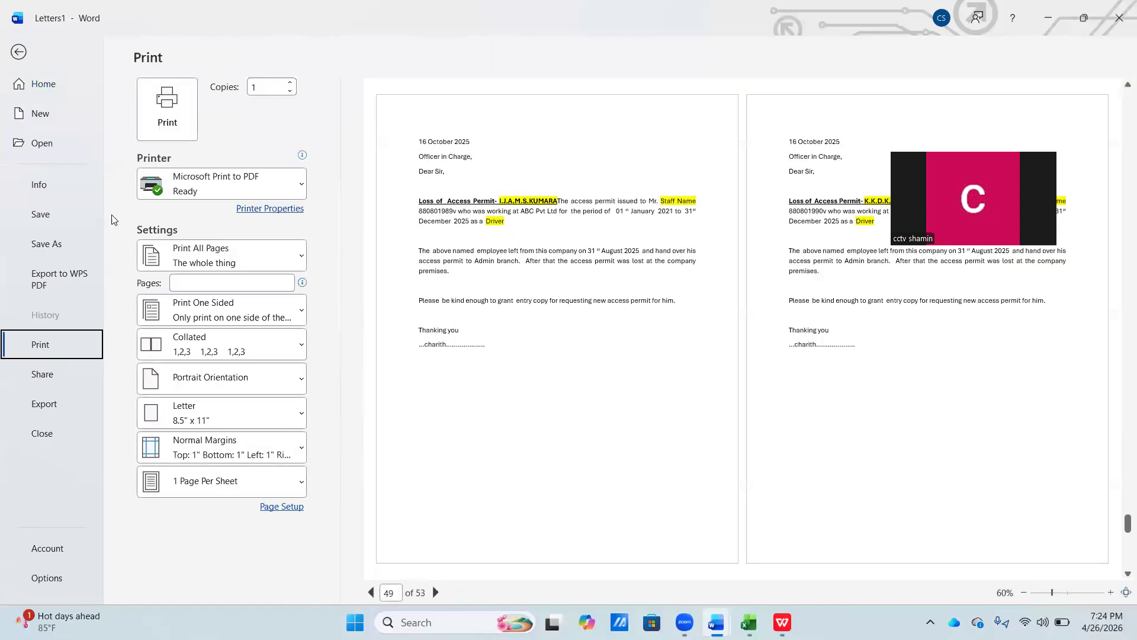
left_click(289, 84)
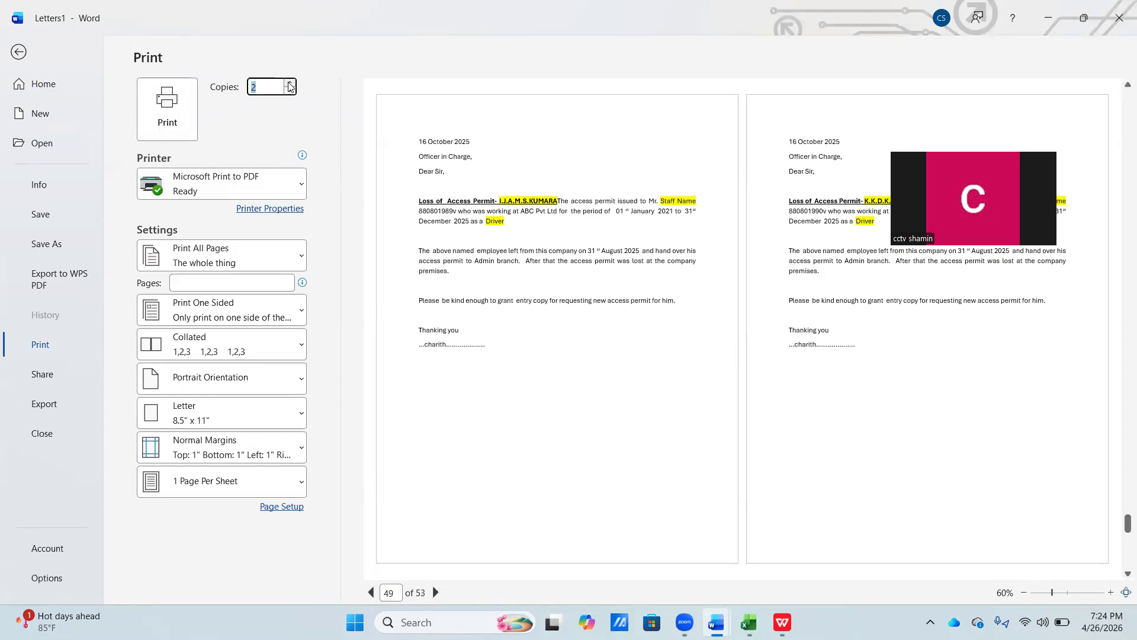
left_click(259, 186)
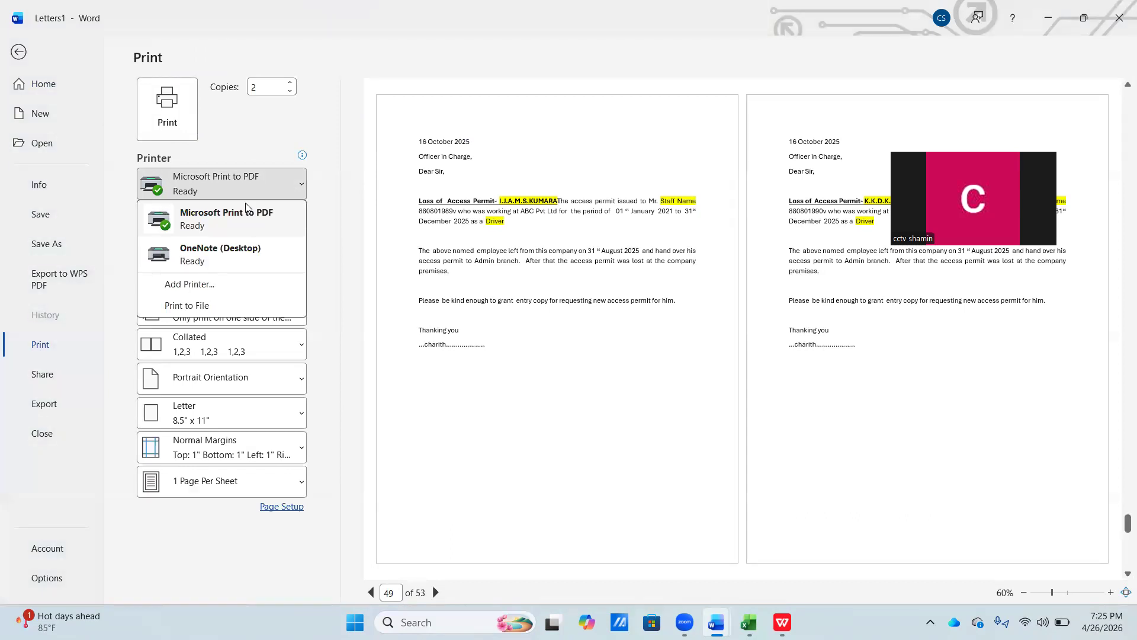
left_click(200, 222)
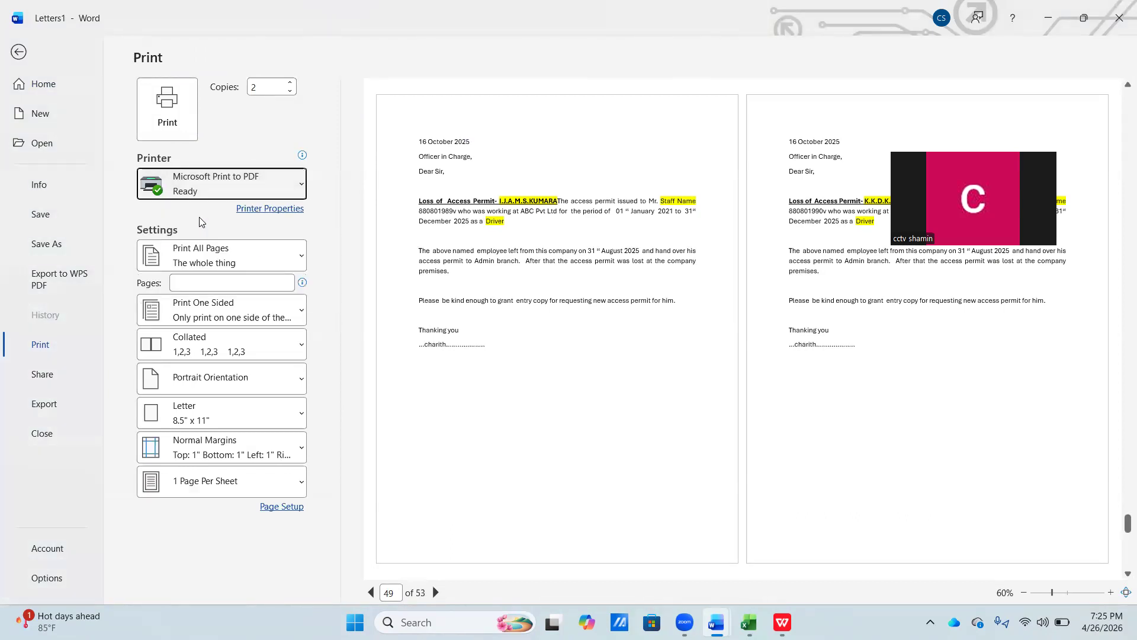
- Open the Windows printer settings to add a printer, start a search for devices, and close the settings
left_click(221, 194)
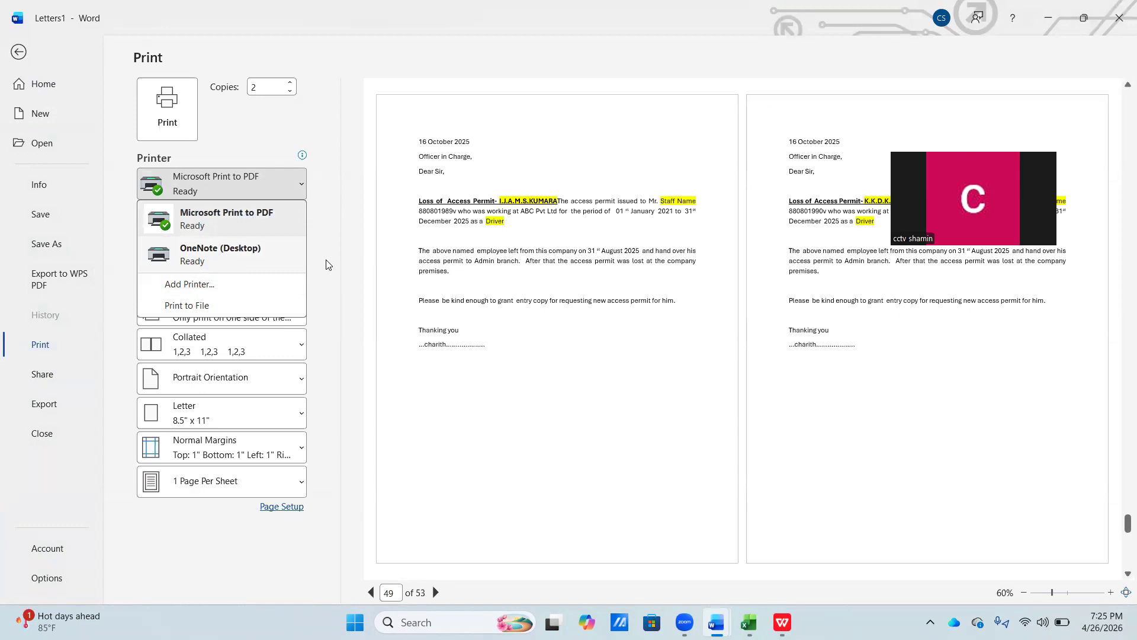
left_click(172, 286)
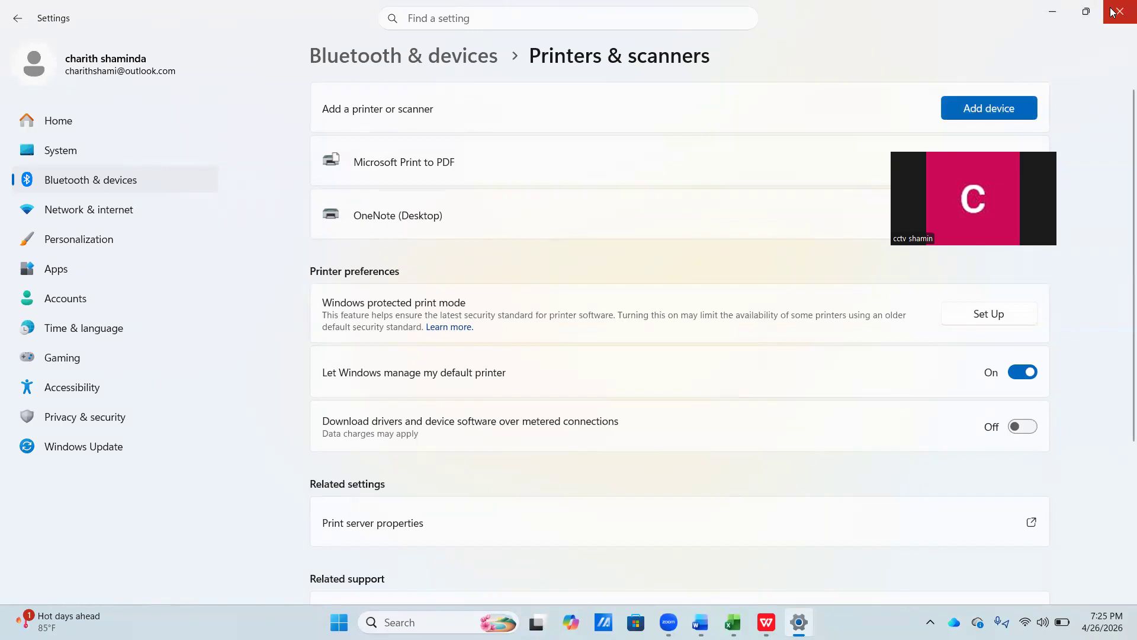
left_click(988, 108)
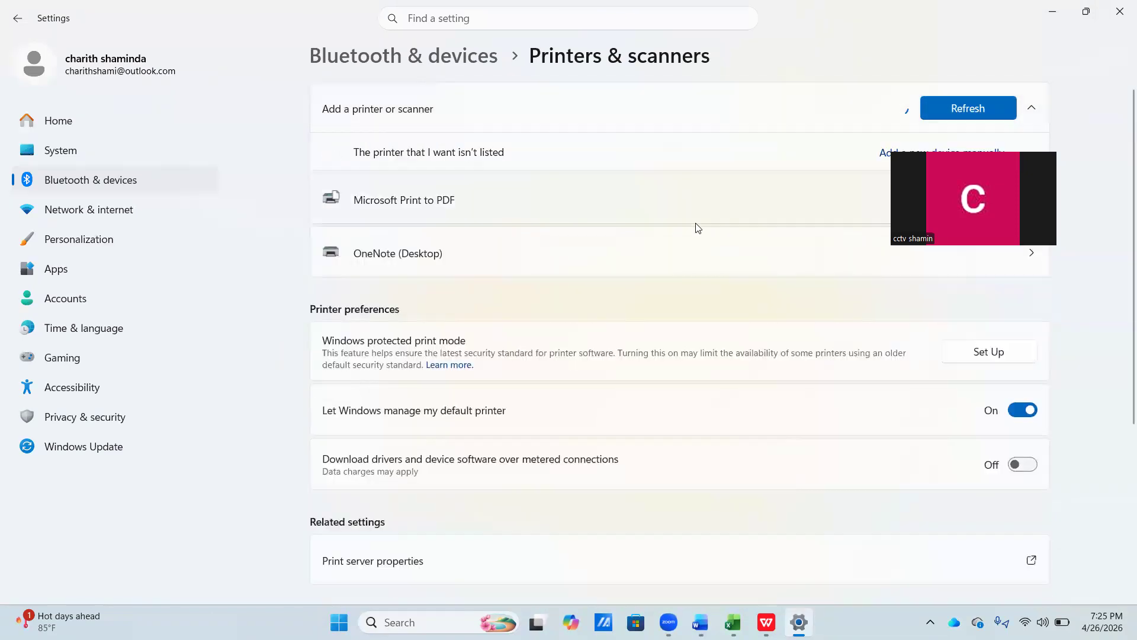
left_click(1116, 8)
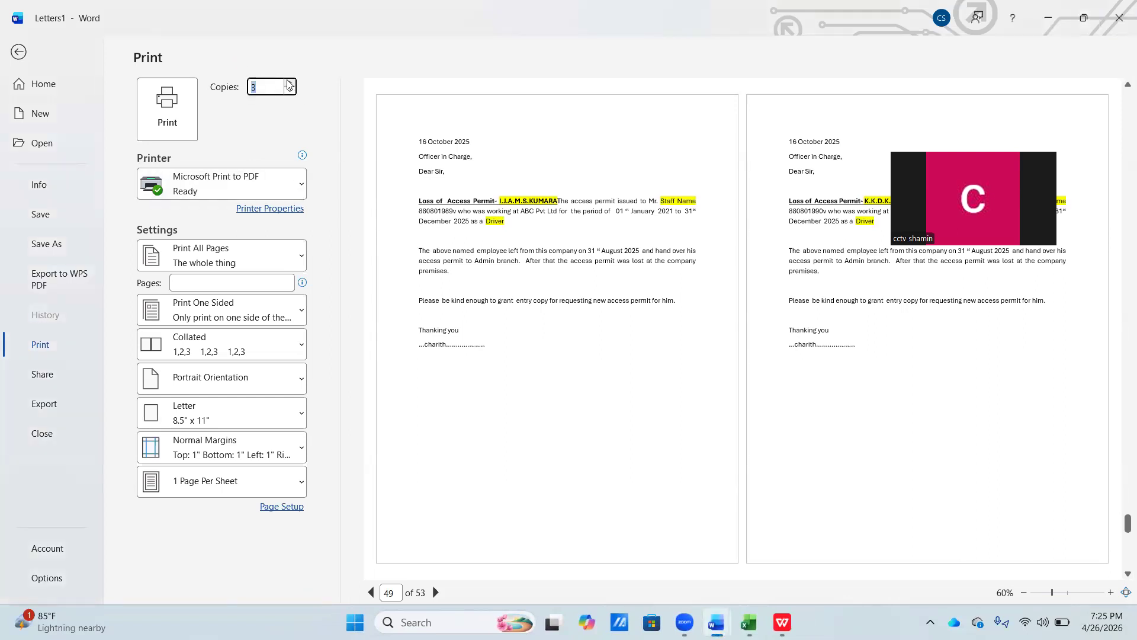
- Bring page 45 of the merged letters into the preview and set the print range to Print Current Page
left_click_drag(1119, 526, 1119, 499)
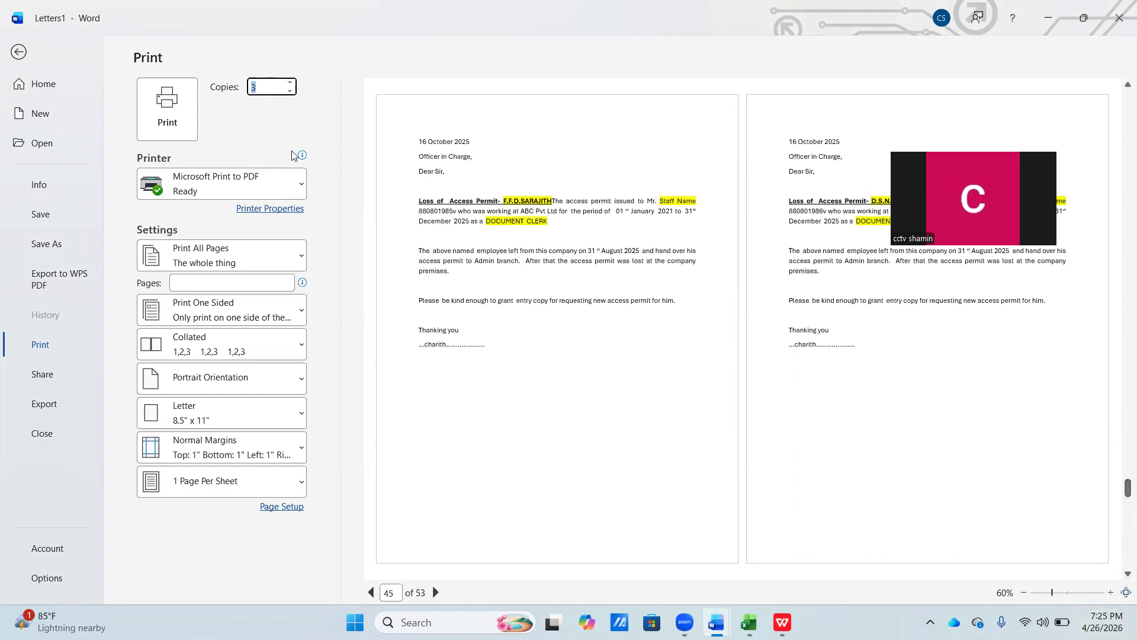
left_click(236, 261)
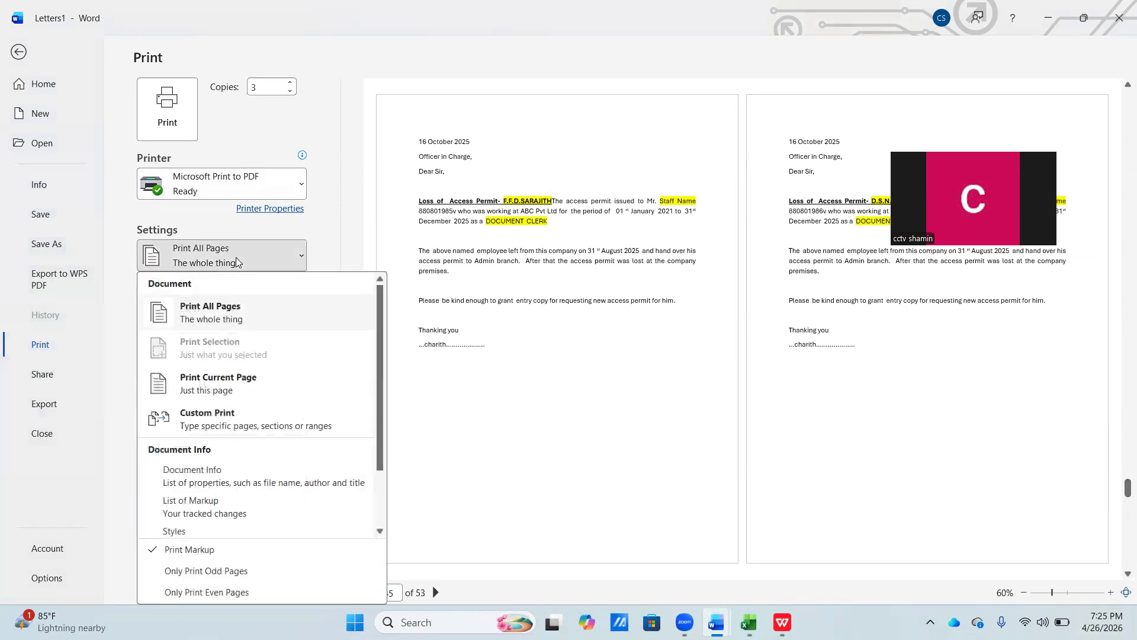
left_click(256, 387)
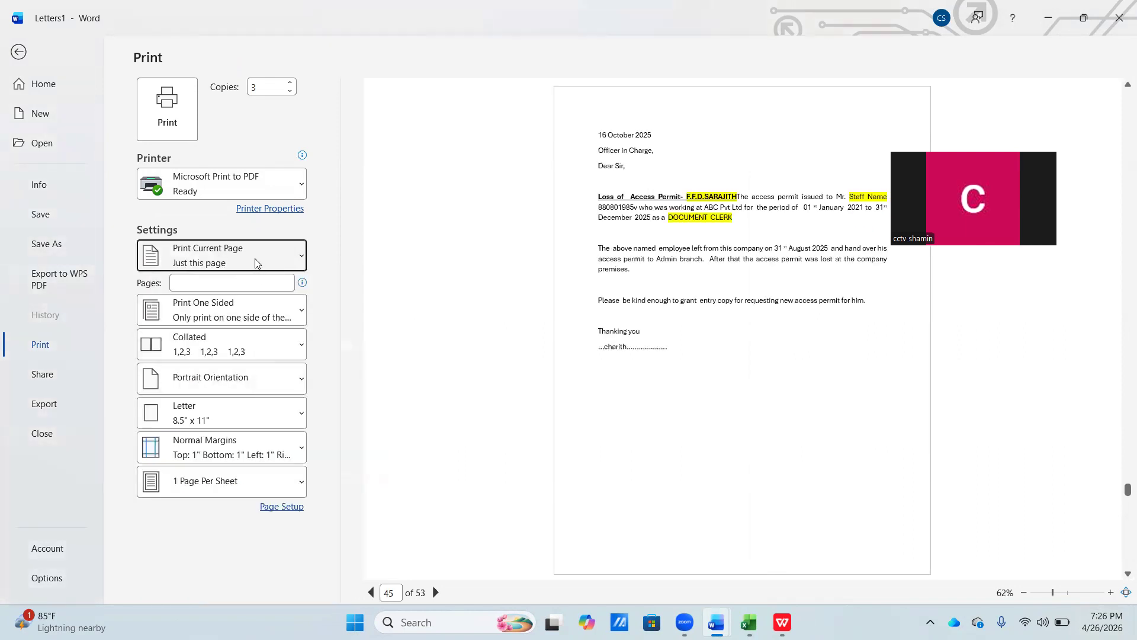
left_click(215, 253)
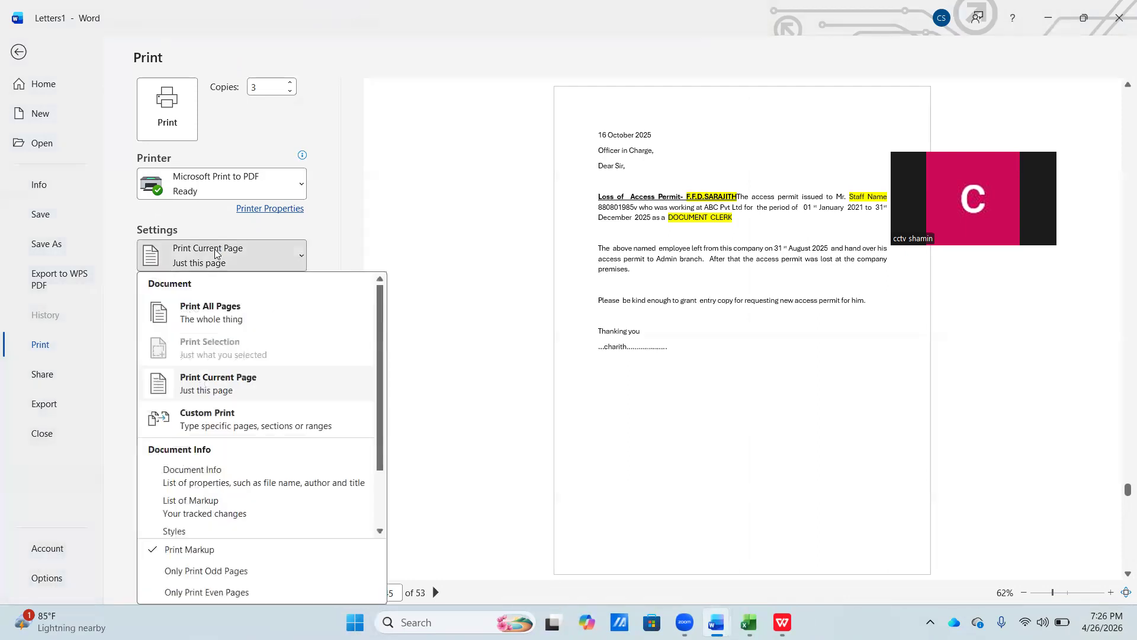
left_click(231, 383)
- View the available choices for one-sided or two-sided printing and for collated or uncollated copies
left_click(200, 318)
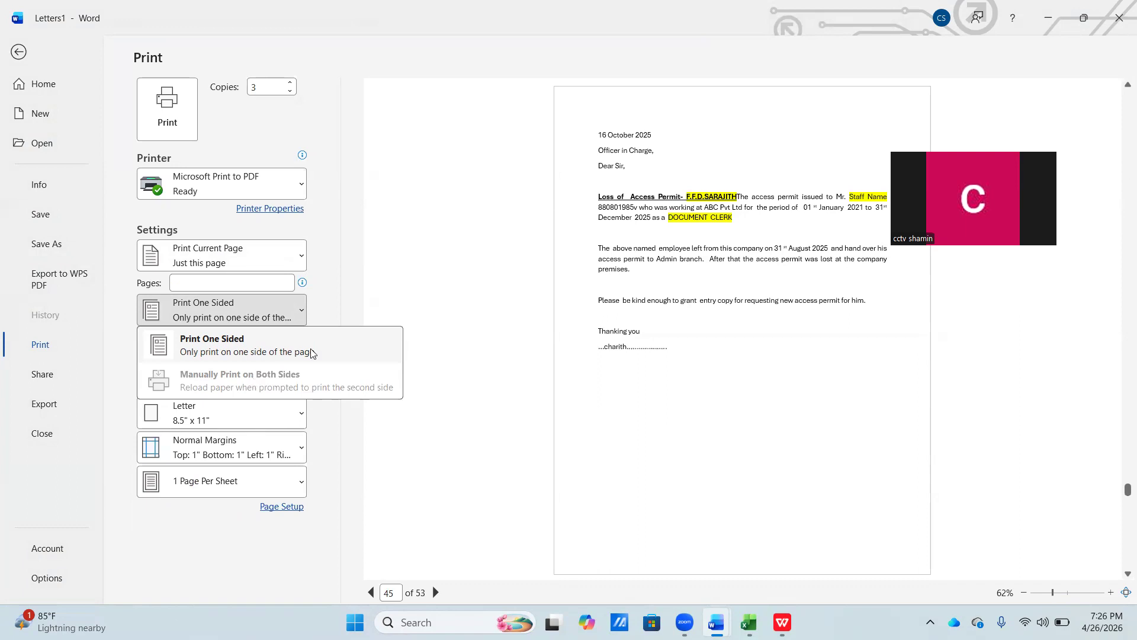
left_click(339, 418)
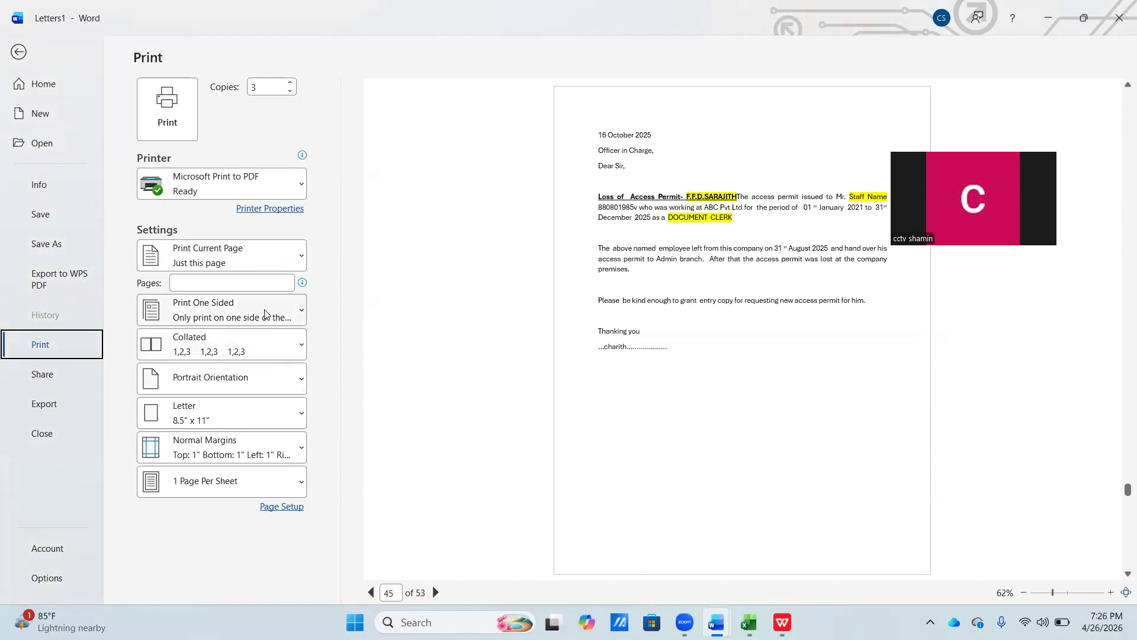
left_click(267, 346)
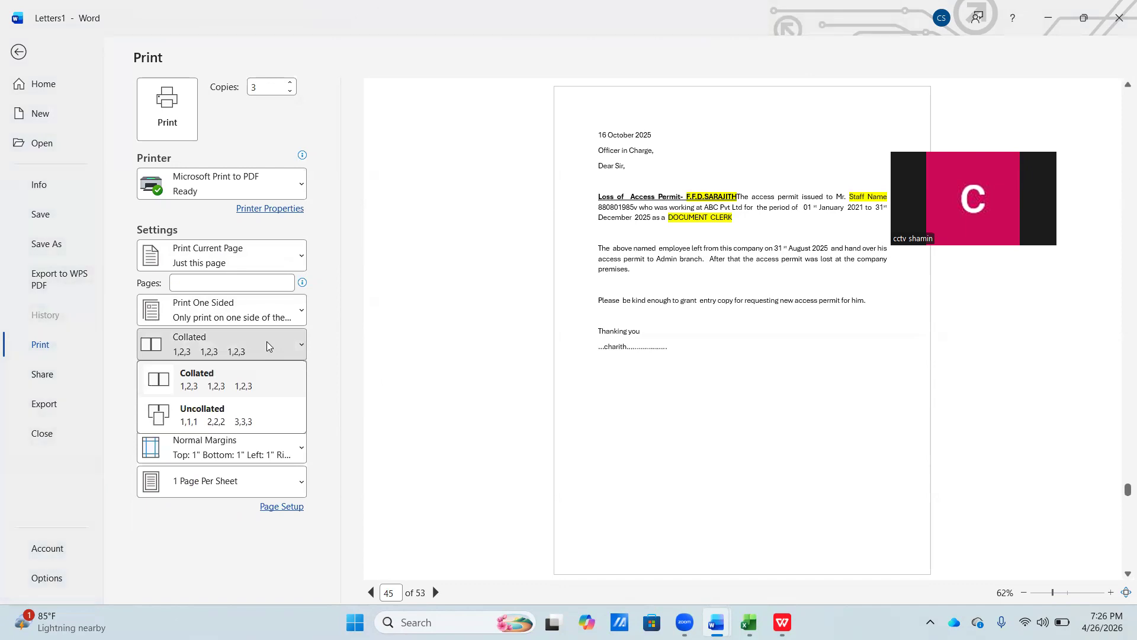
key("Escape")
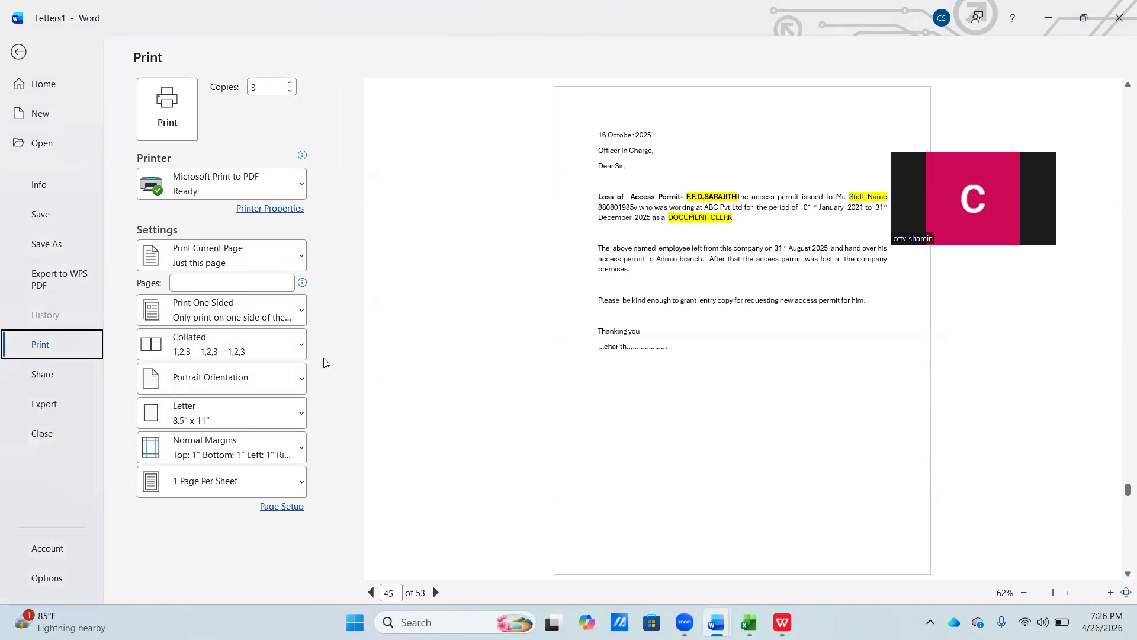
- Try the letter in Landscape Orientation and return it to Portrait Orientation
left_click(244, 379)
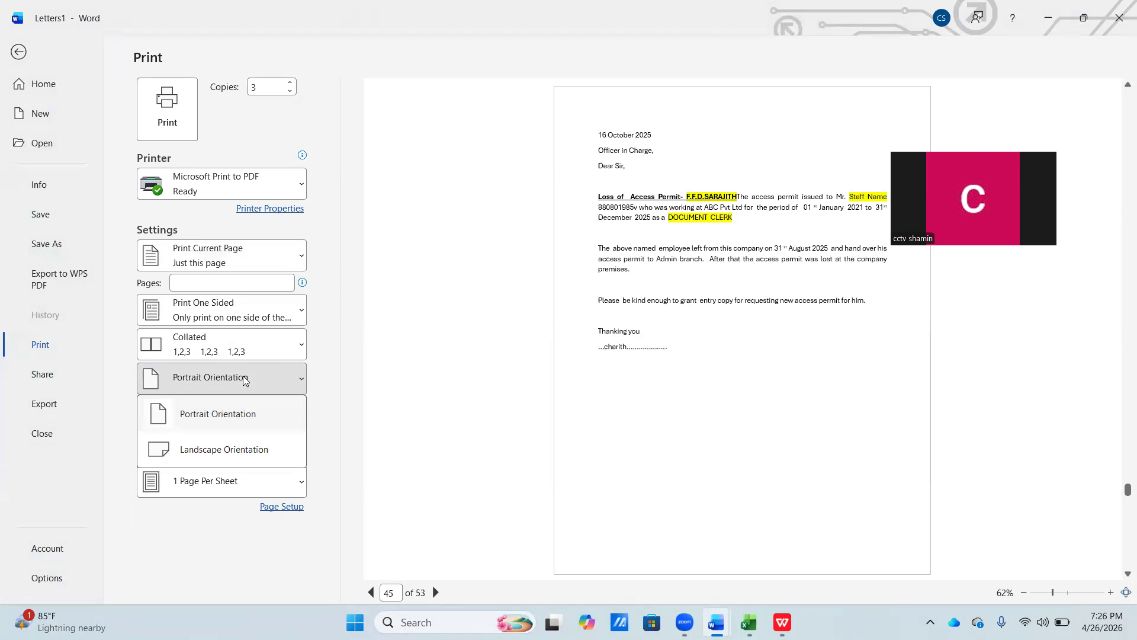
left_click(234, 450)
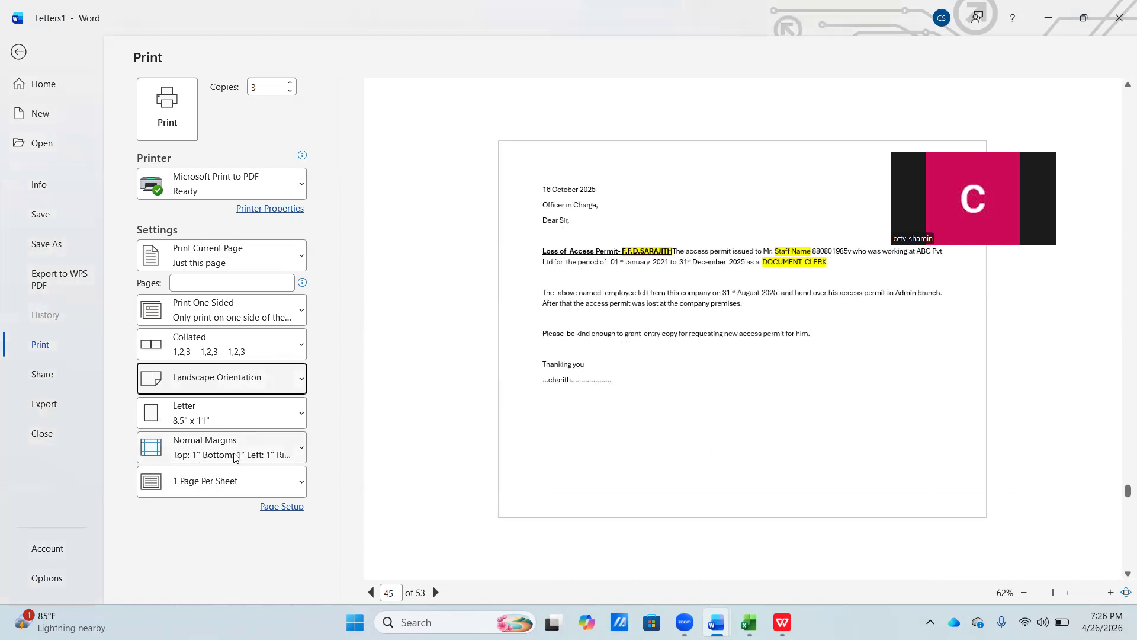
left_click(223, 390)
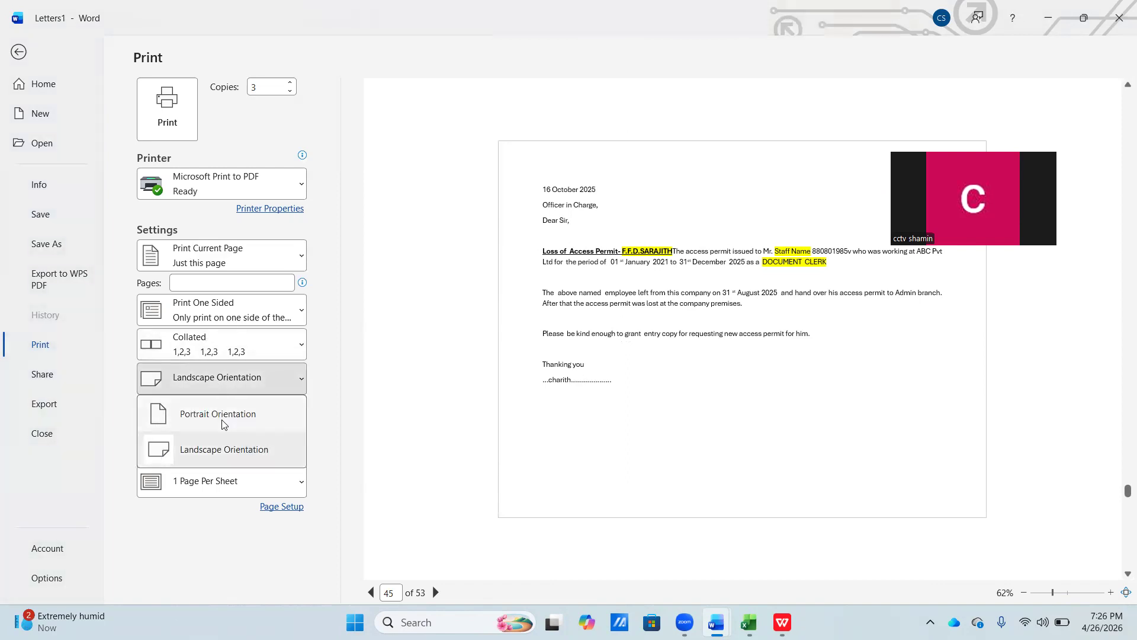
left_click(229, 413)
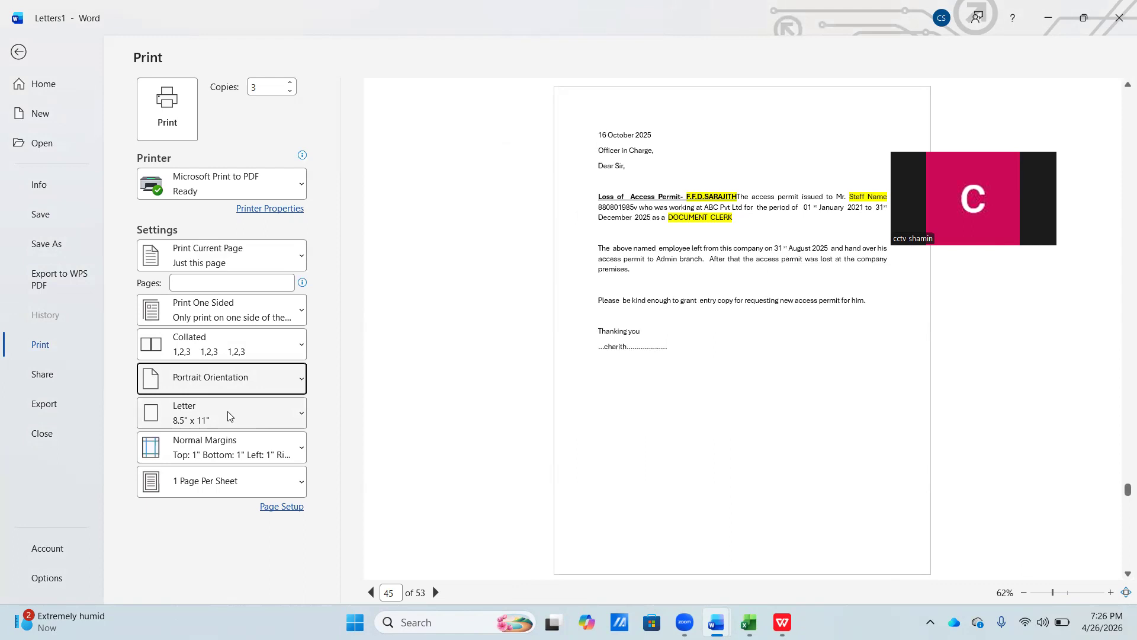
- Set the paper size to A4 with Normal margins, and view the pages-per-sheet choices
left_click(214, 412)
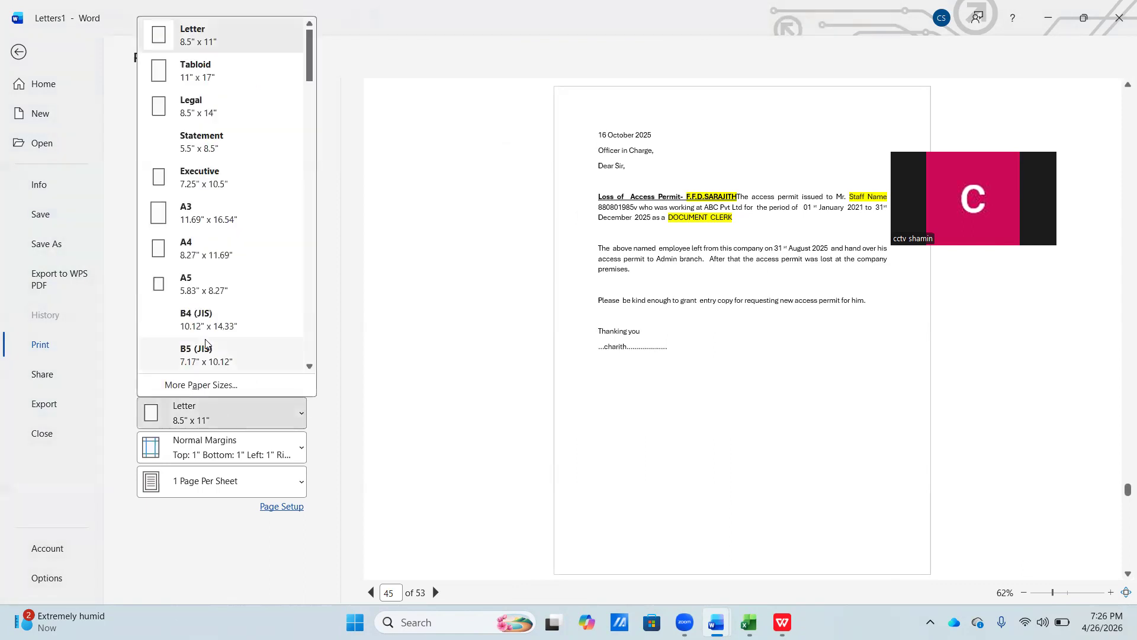
left_click(226, 249)
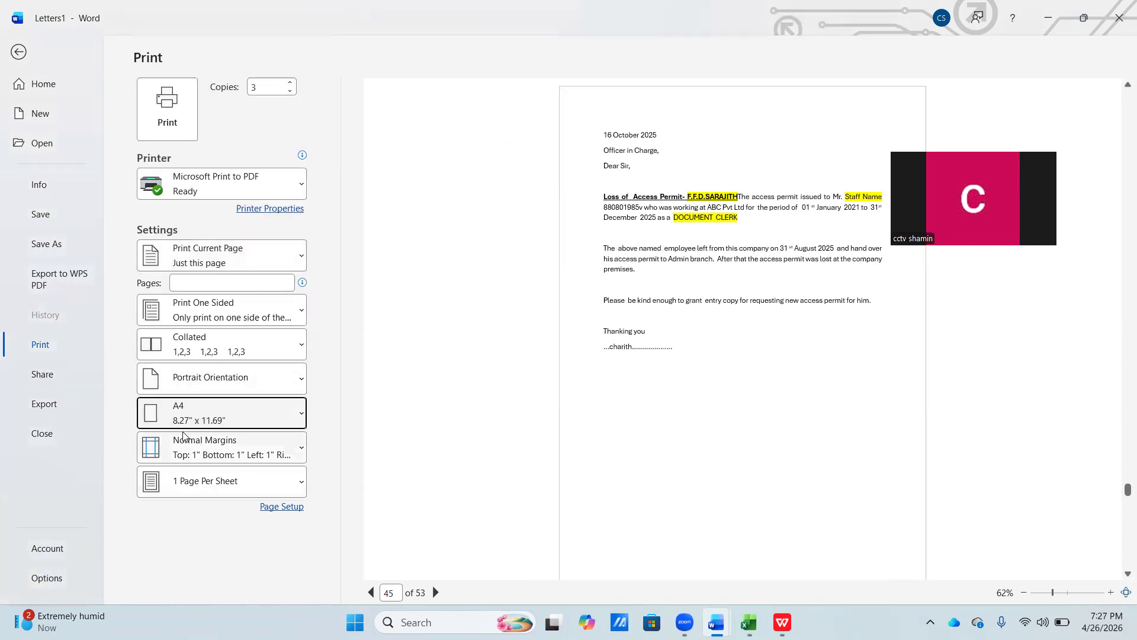
left_click(190, 446)
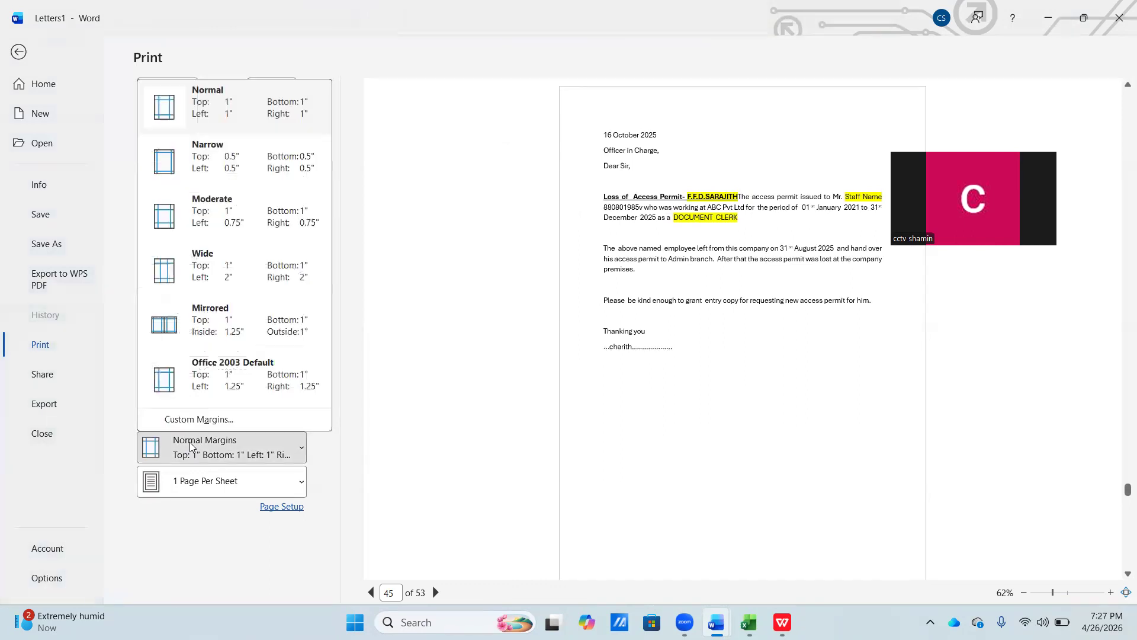
left_click(253, 111)
left_click(238, 487)
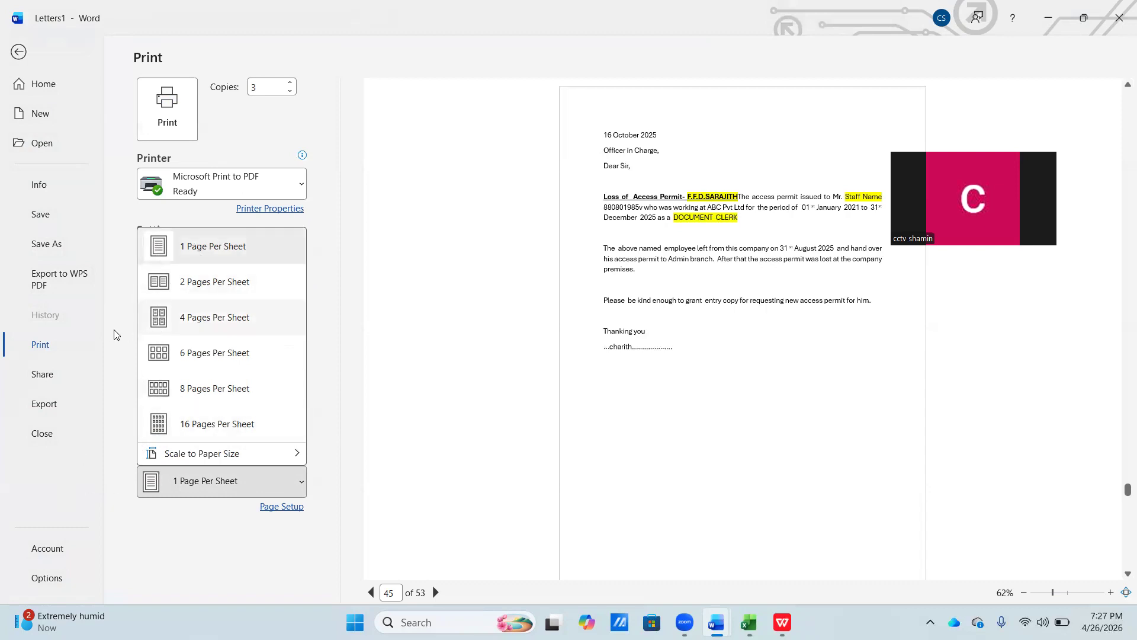
key("Escape")
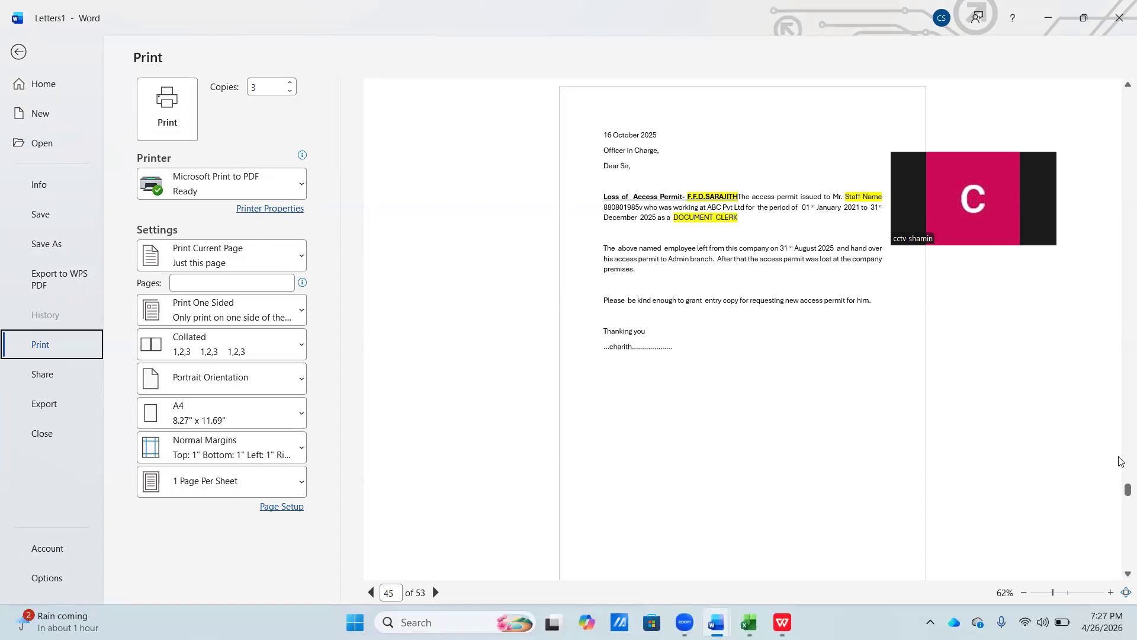
- Bring the letter on page 43 into the preview and check the layout in the Microsoft Print to PDF properties
left_click_drag(1121, 491, 1121, 473)
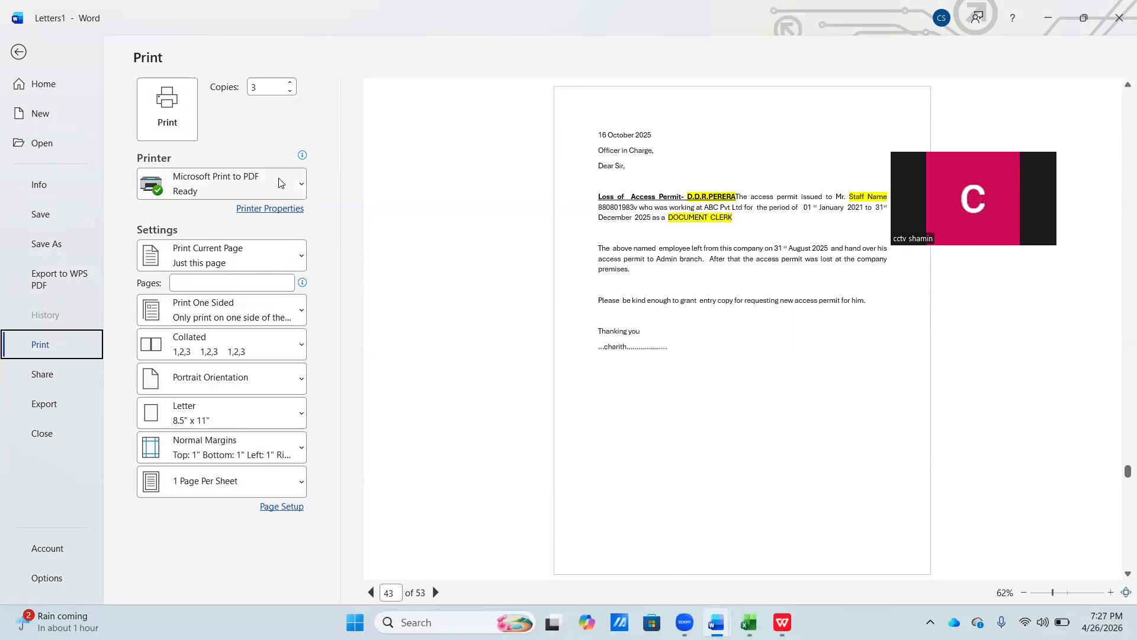
left_click(276, 212)
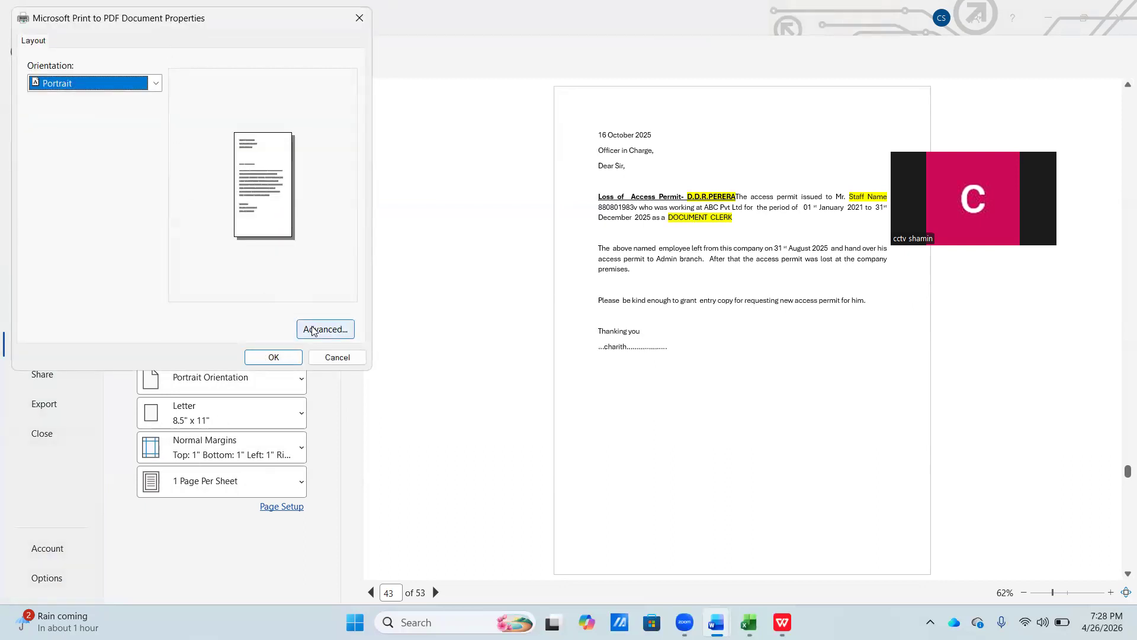
left_click(287, 354)
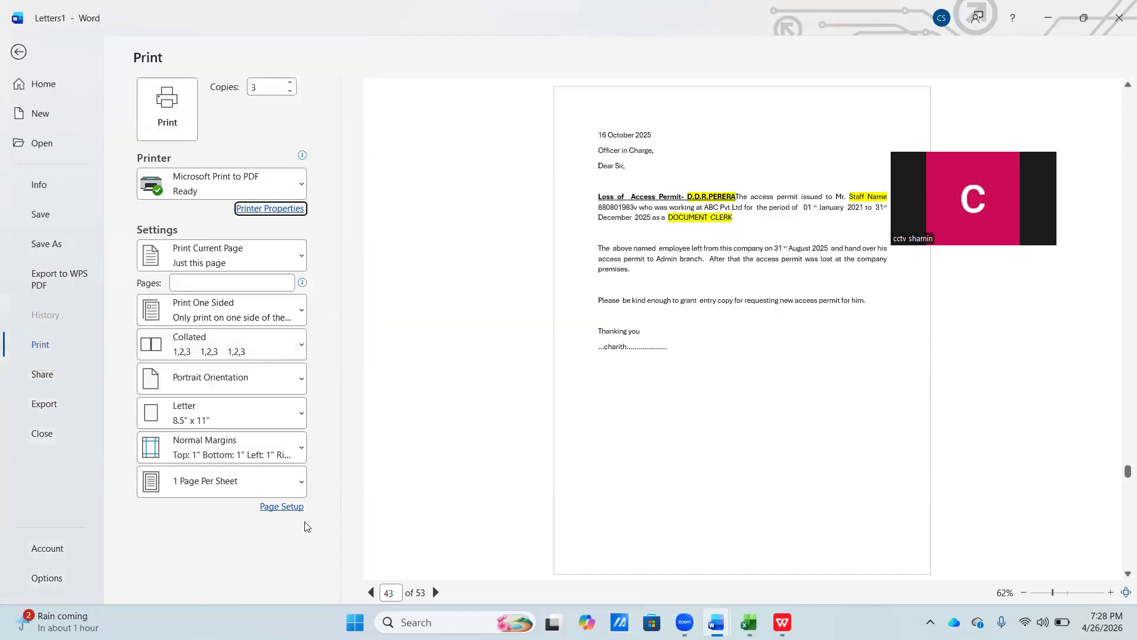
- Look through the margins, paper and layout settings in Page Setup and close it
left_click(282, 508)
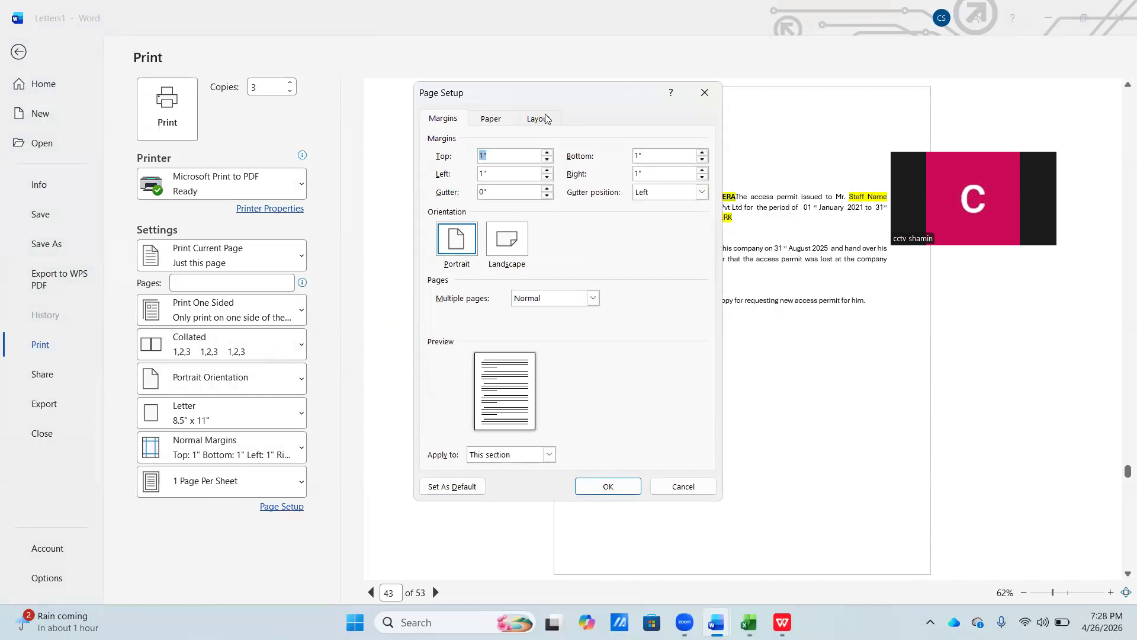
left_click(506, 118)
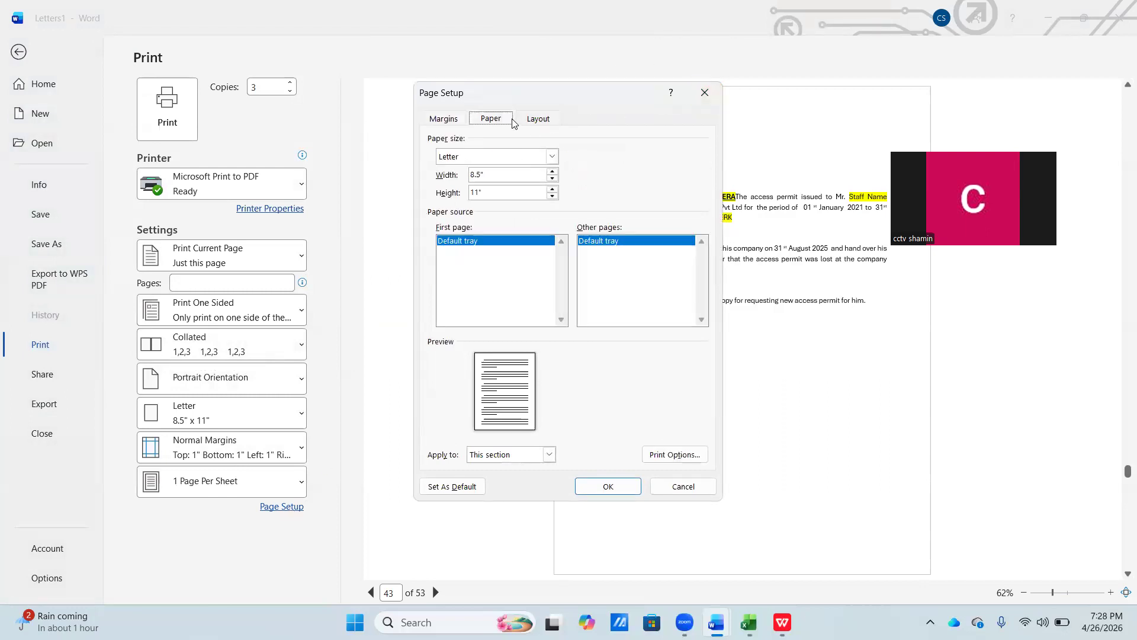
left_click(534, 120)
left_click(713, 93)
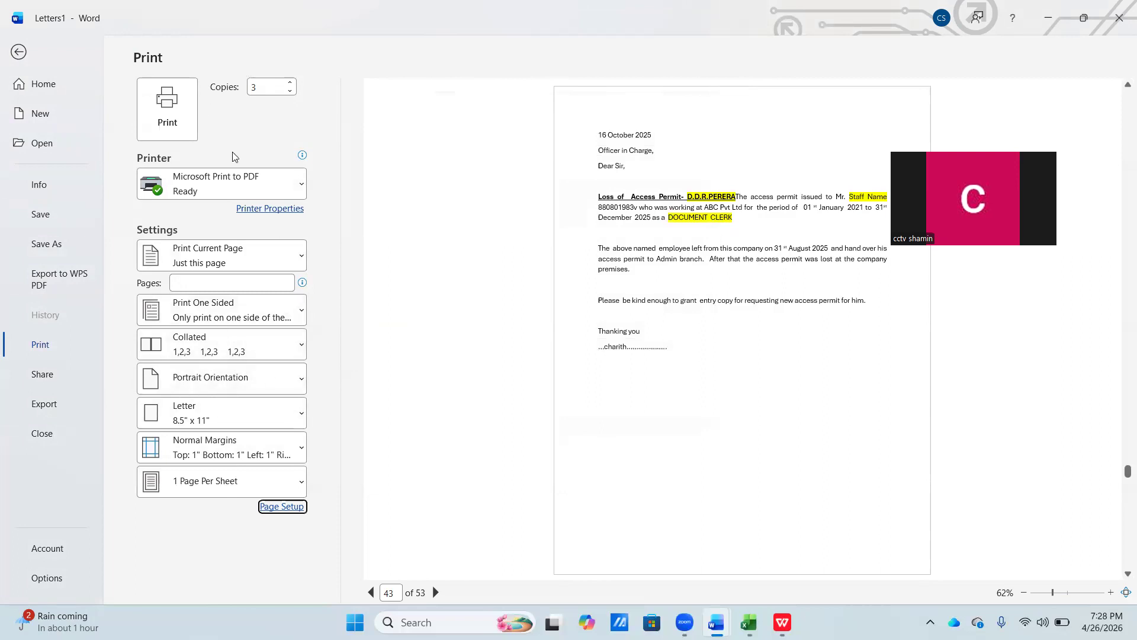
- Start printing the current letter to PDF with the Desktop as the save location, and cancel the output without naming a file
left_click(166, 100)
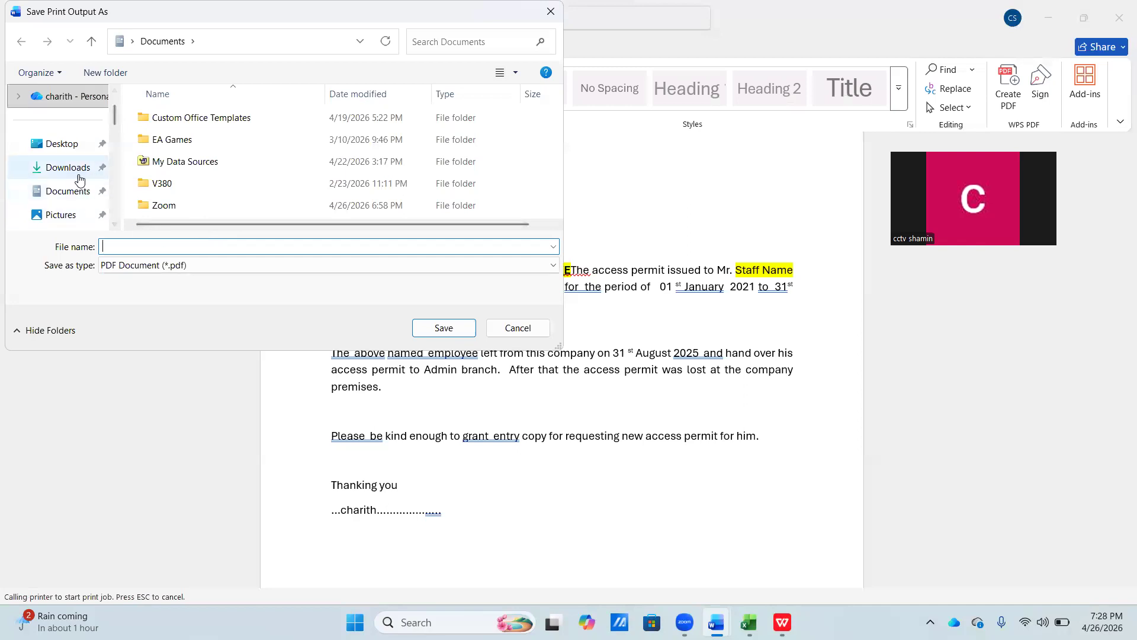
left_click(63, 152)
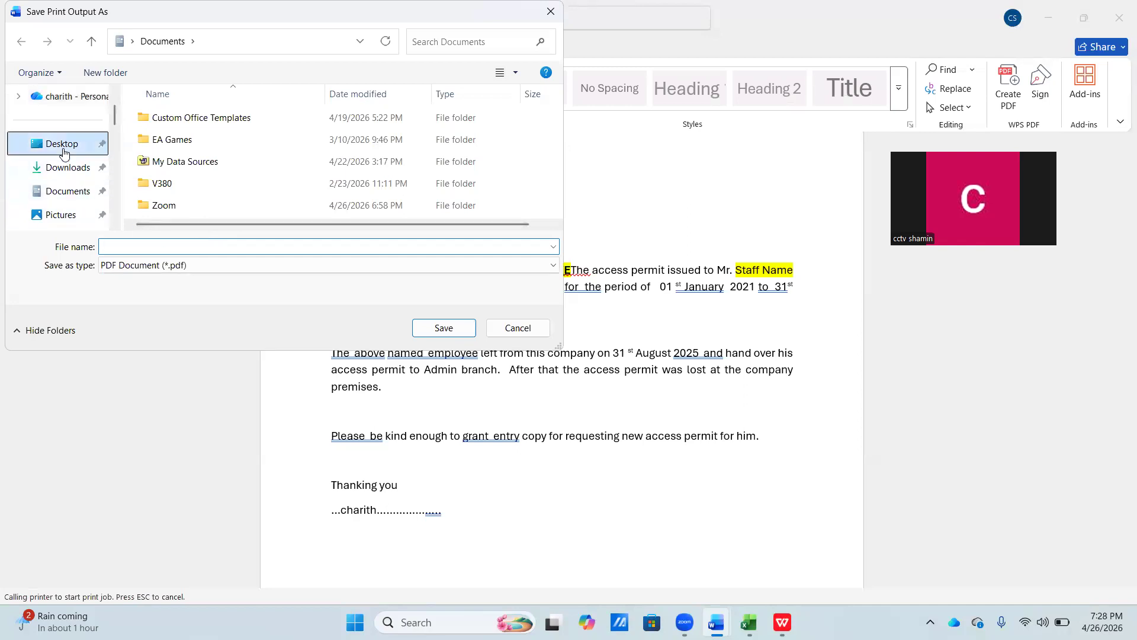
left_click(437, 327)
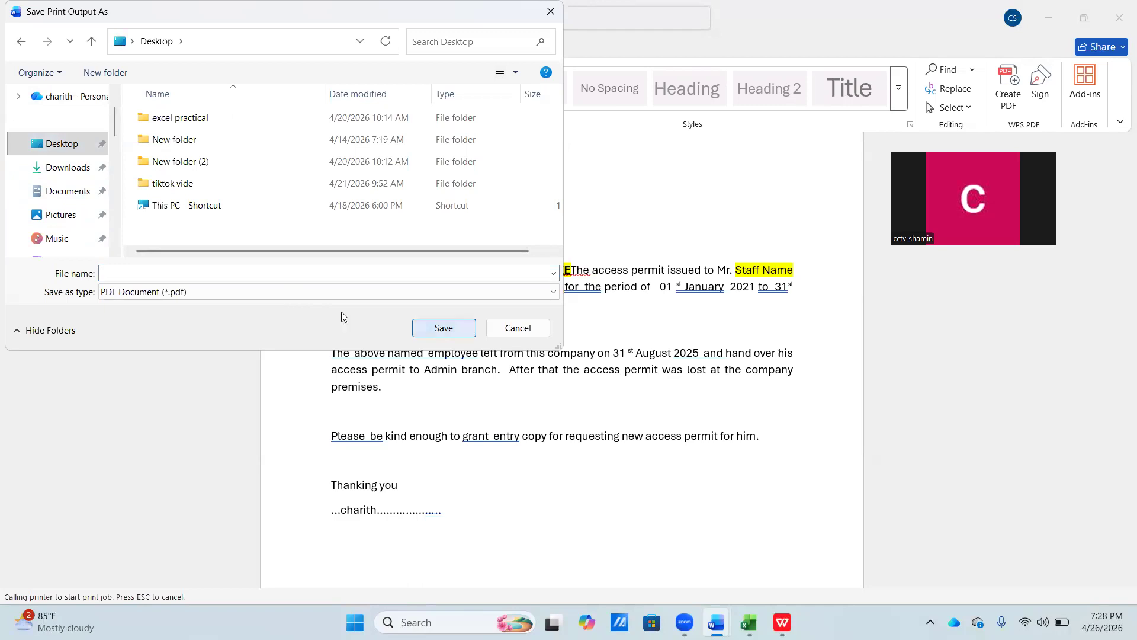
left_click(219, 275)
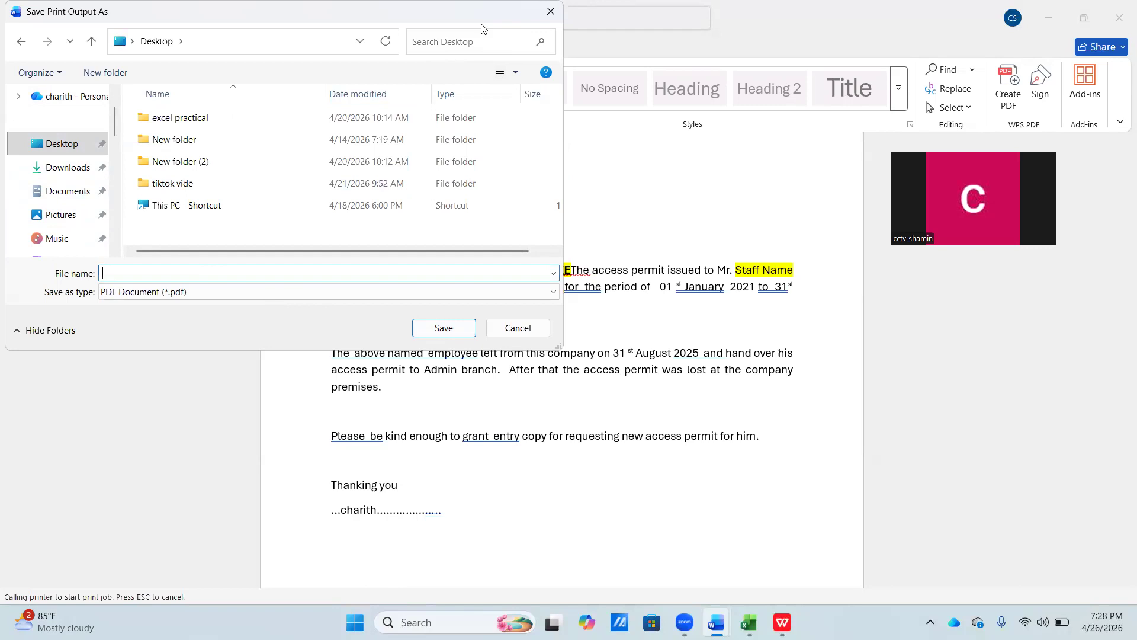
left_click_drag(482, 25, 605, 126)
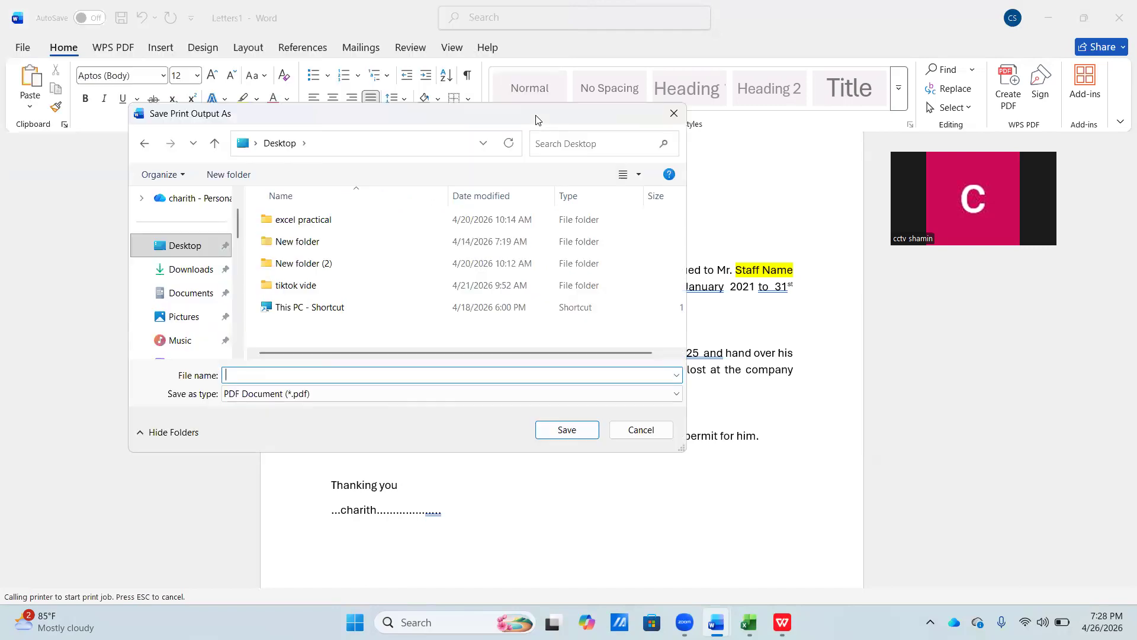
left_click(673, 116)
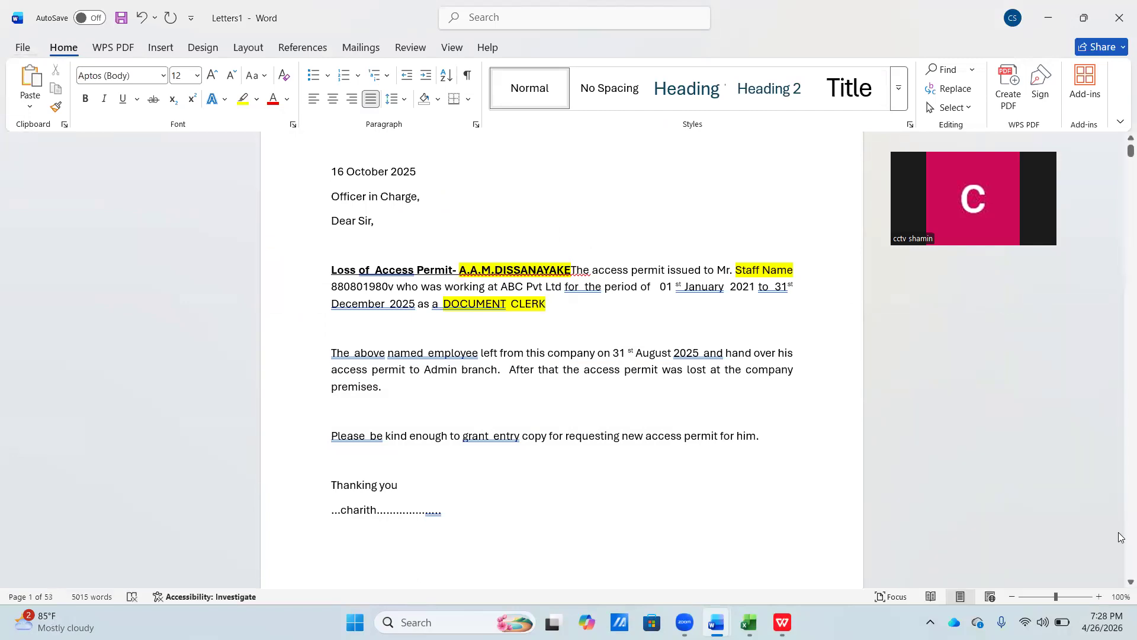
scroll(1120, 583, "down", 1)
scroll(1120, 583, "down", 2)
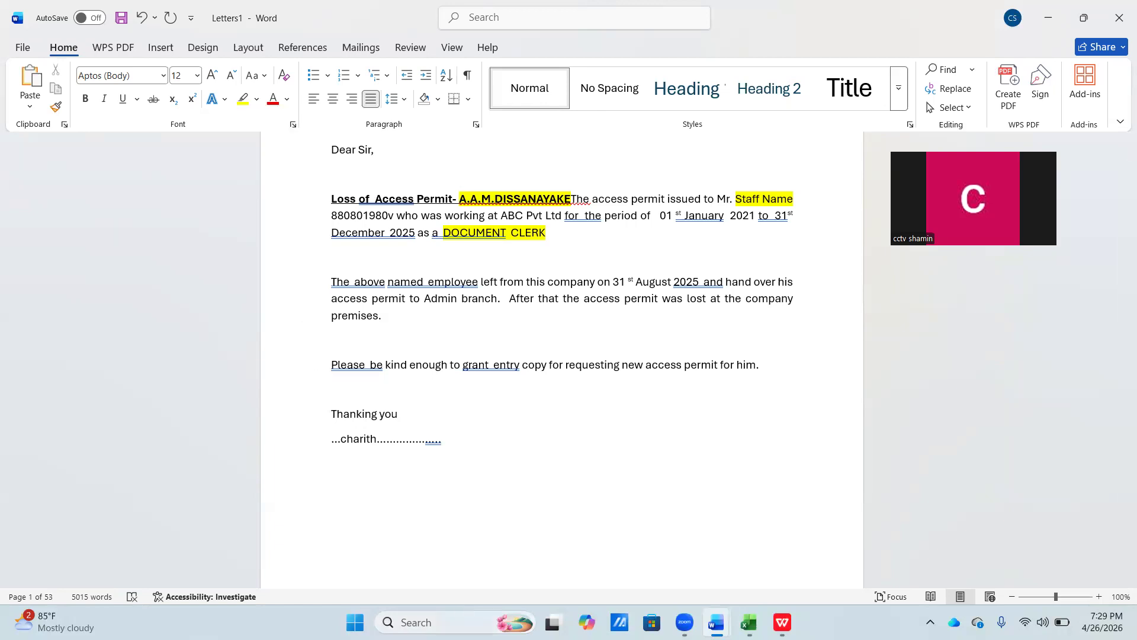
left_click(439, 620)
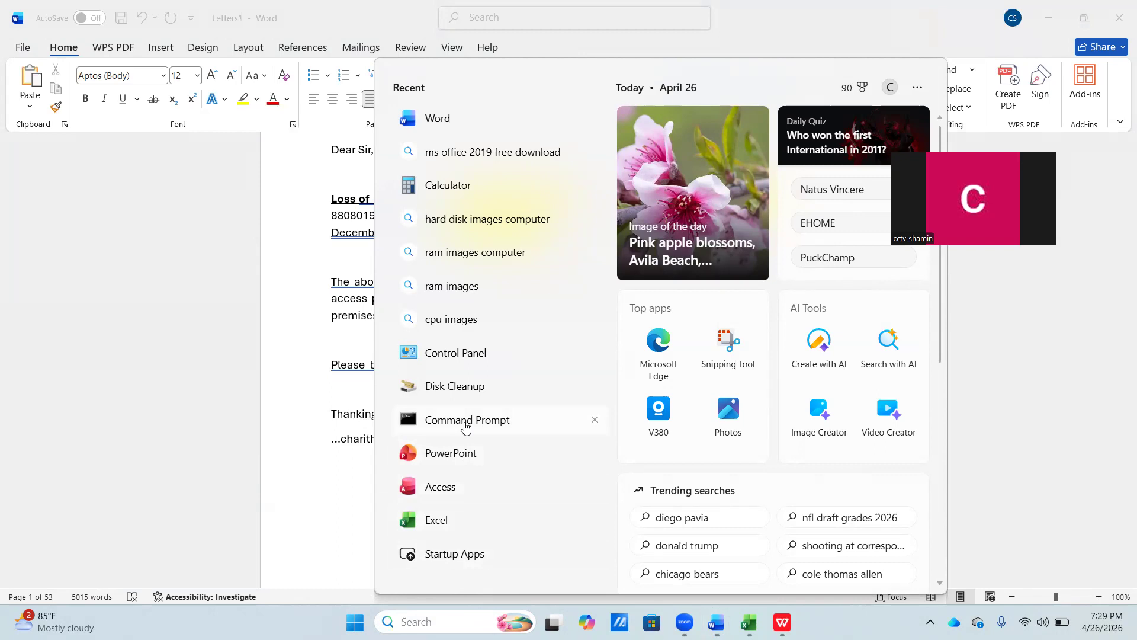
left_click(148, 429)
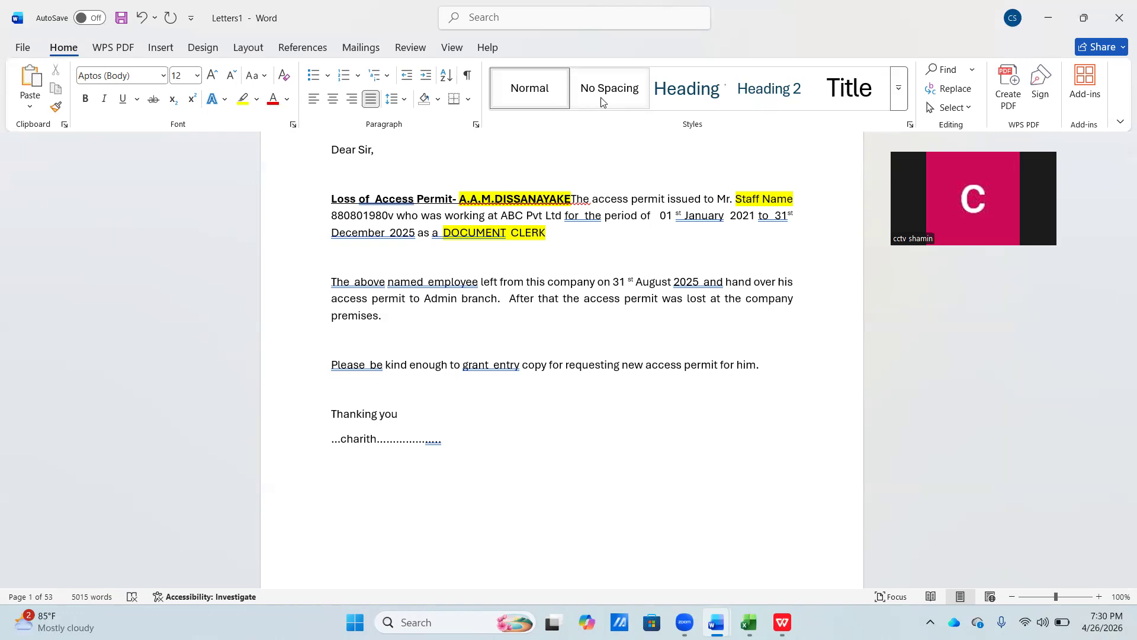
- Close the merged Letters1 document without saving its changes
left_click(1118, 17)
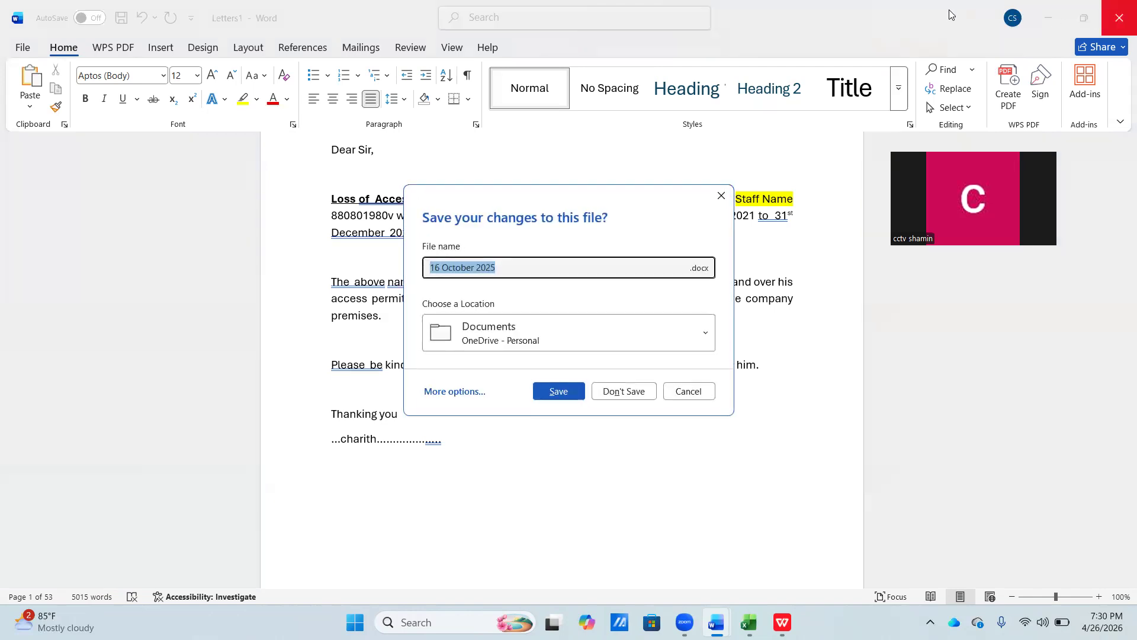
left_click(625, 391)
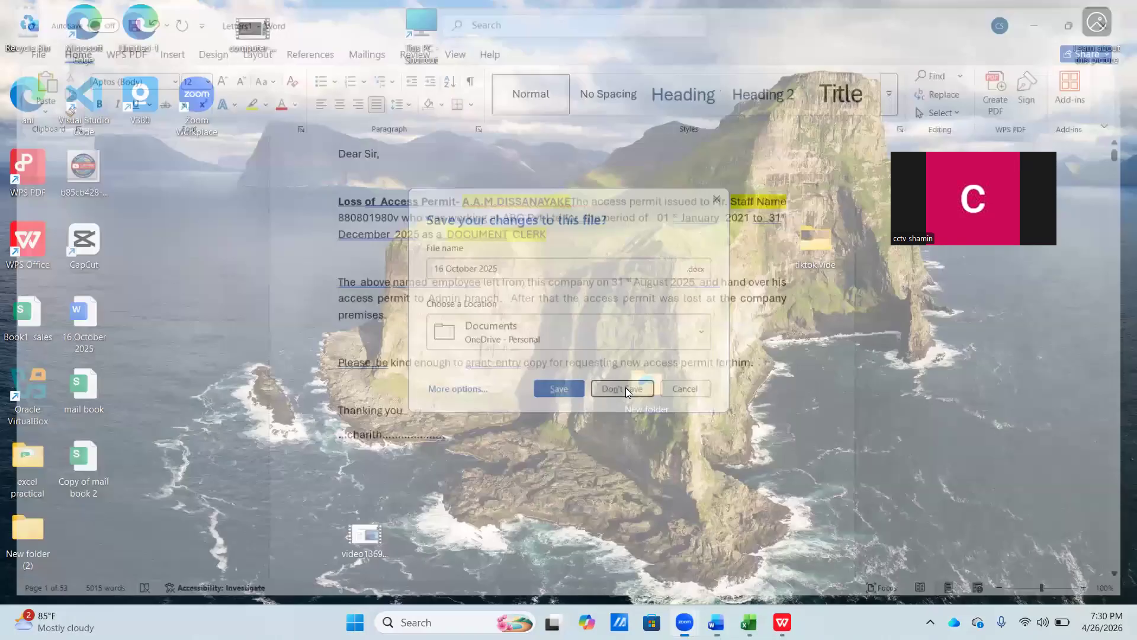